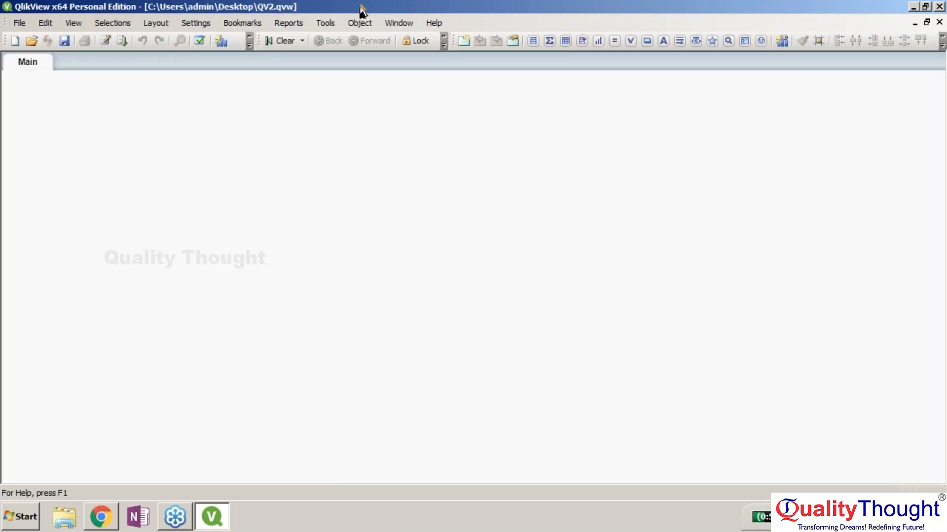
right_click(82, 144)
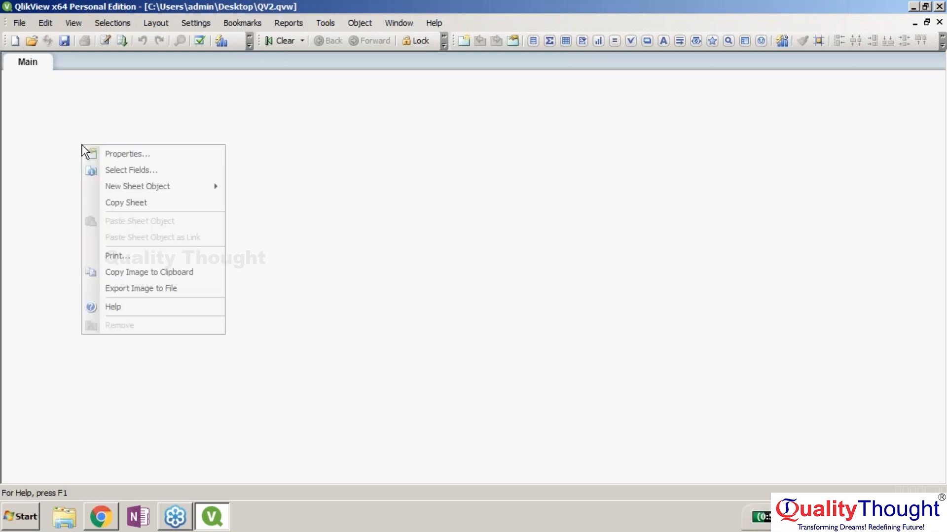
mouse_move(129, 185)
click(270, 193)
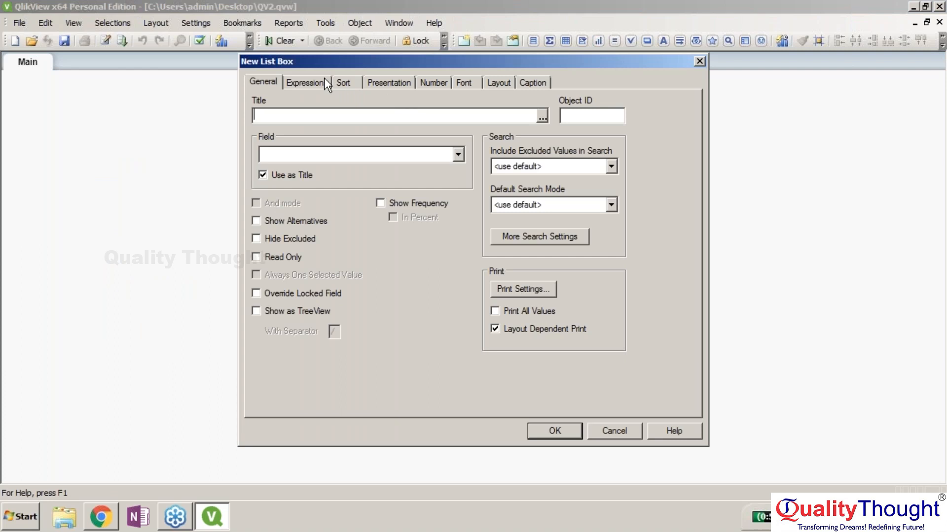
click(345, 82)
click(273, 80)
click(599, 430)
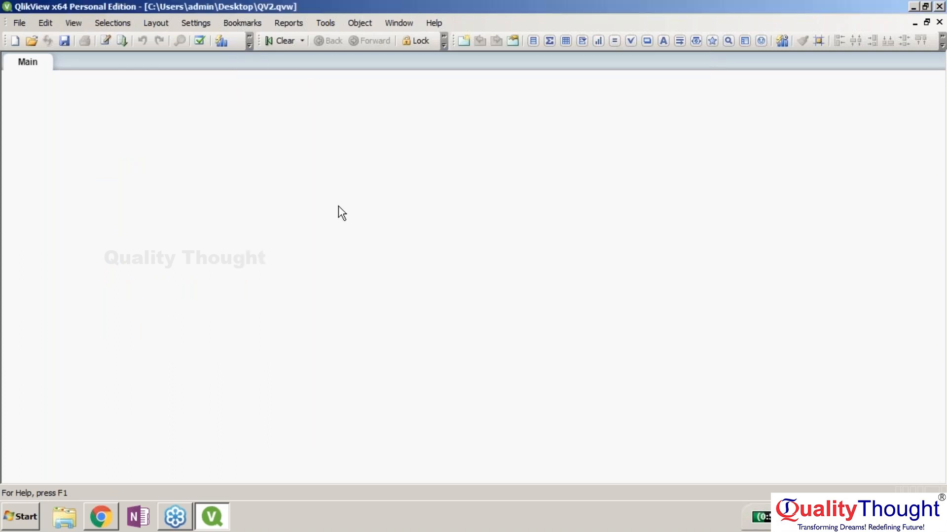
right_click(338, 206)
mouse_move(412, 245)
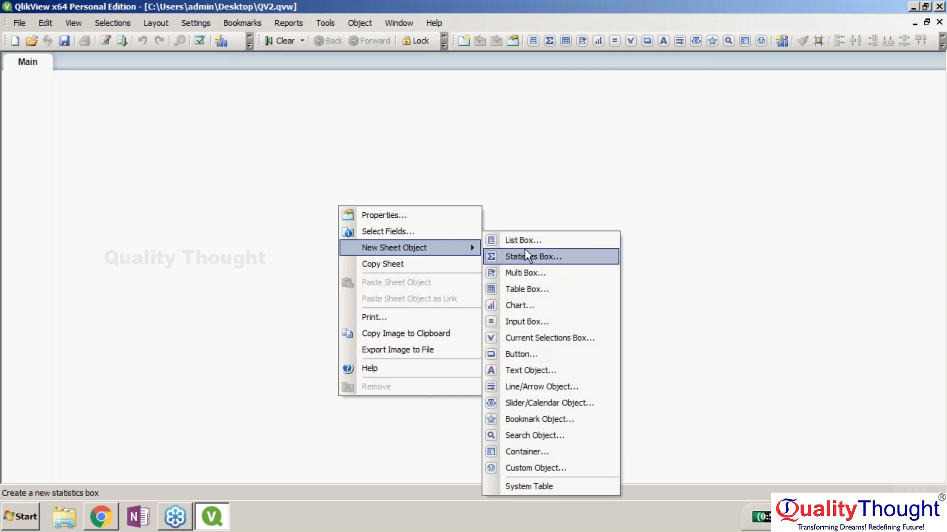
click(537, 288)
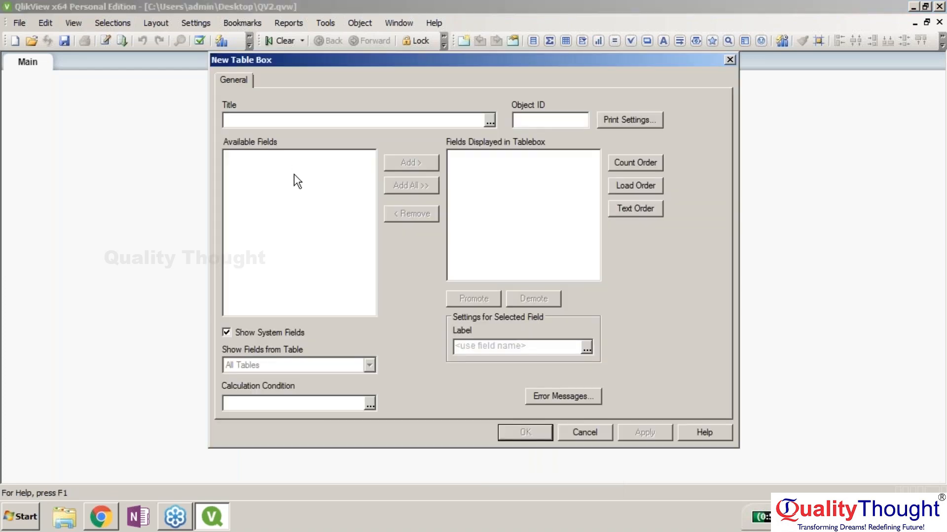
click(586, 436)
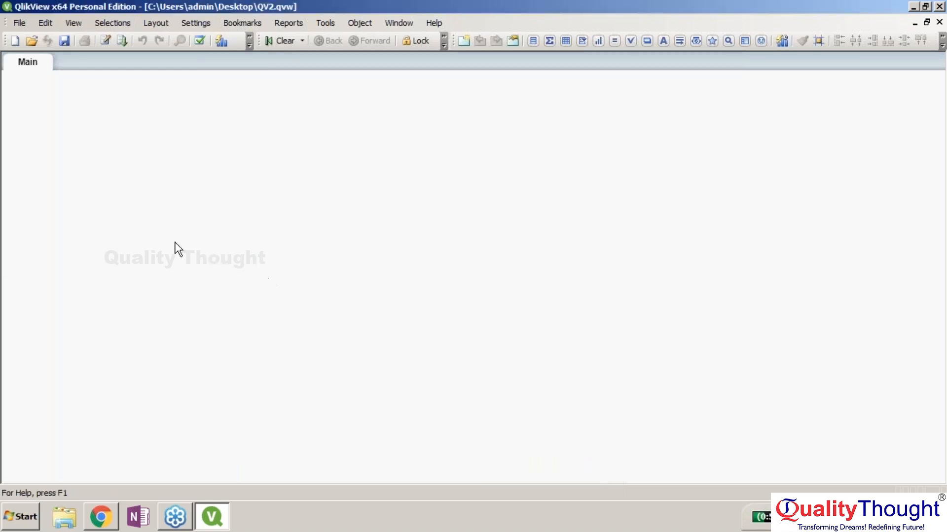
Open the QlikView document test.qvw from the desktop
click(18, 23)
click(302, 163)
click(28, 39)
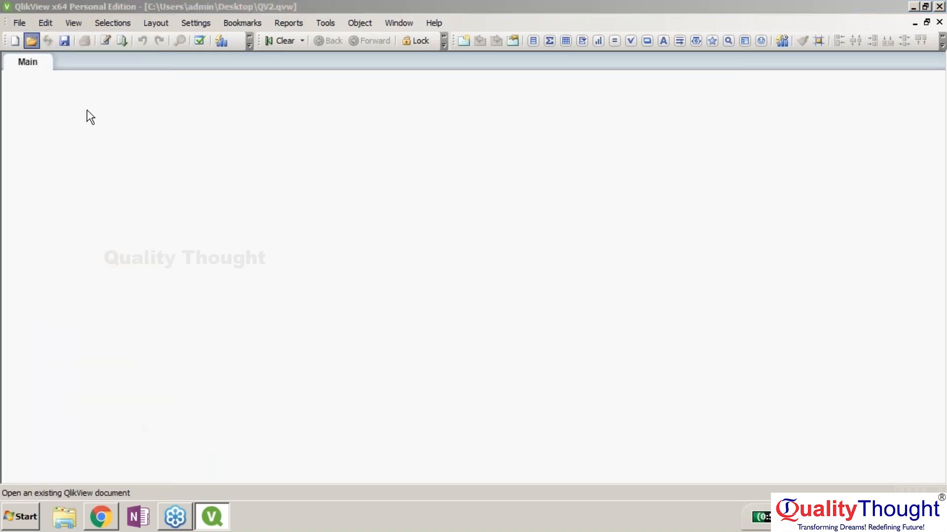
click(584, 255)
click(370, 304)
double_click(369, 304)
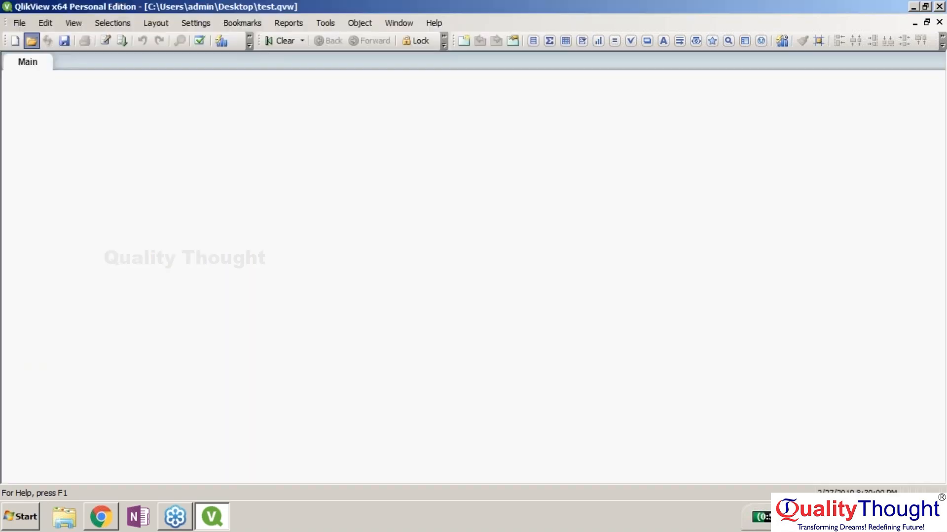
Check which fields are available for list boxes on the Main sheet and leave the sheet properties unchanged
right_click(161, 121)
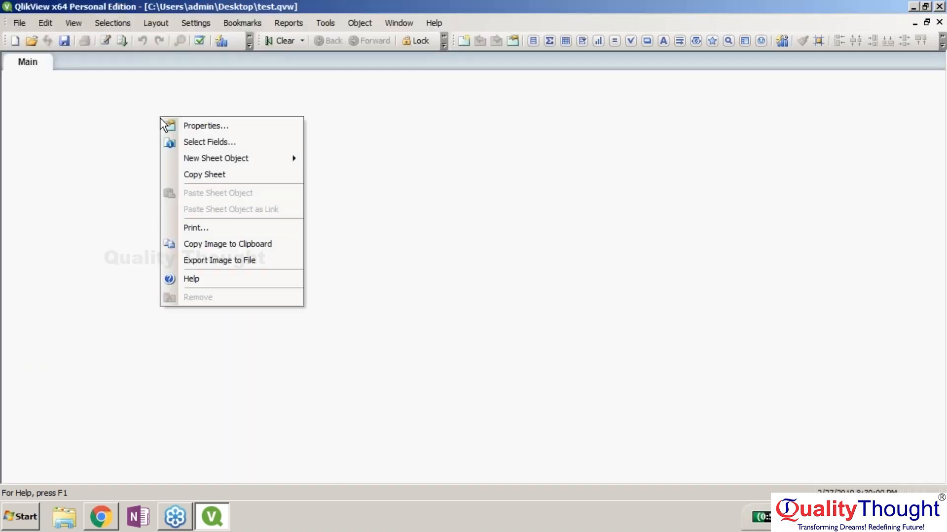
click(232, 143)
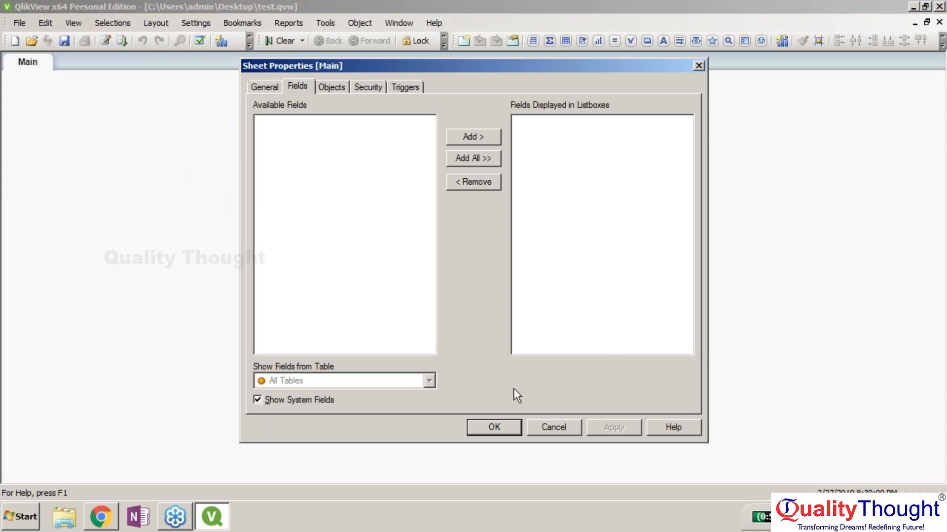
click(572, 428)
Run the load script of test.qvw in the debugger, then close the debugger and the sheet properties
click(19, 23)
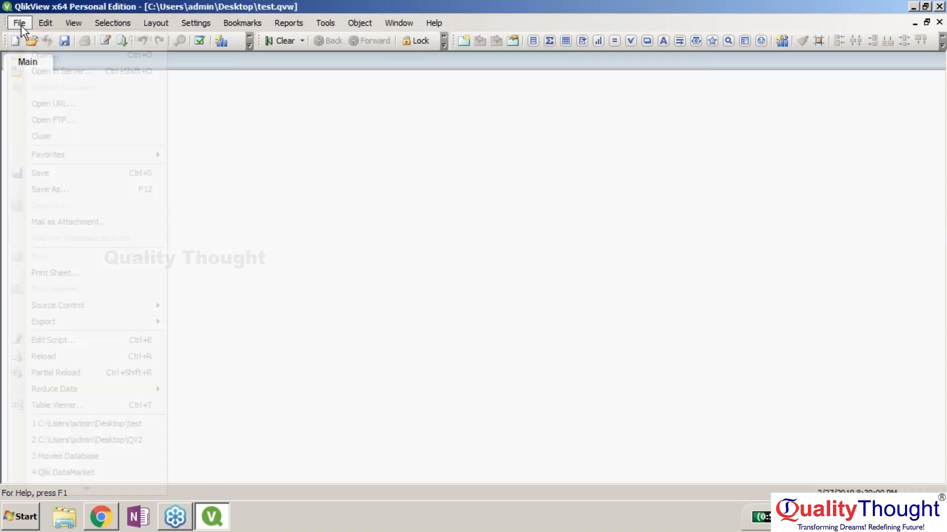
click(94, 340)
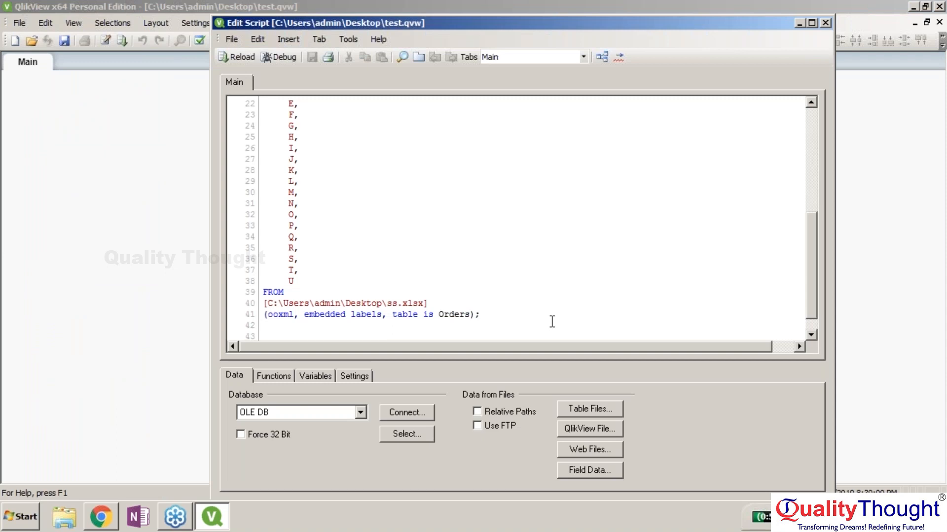
drag(810, 291, 797, 332)
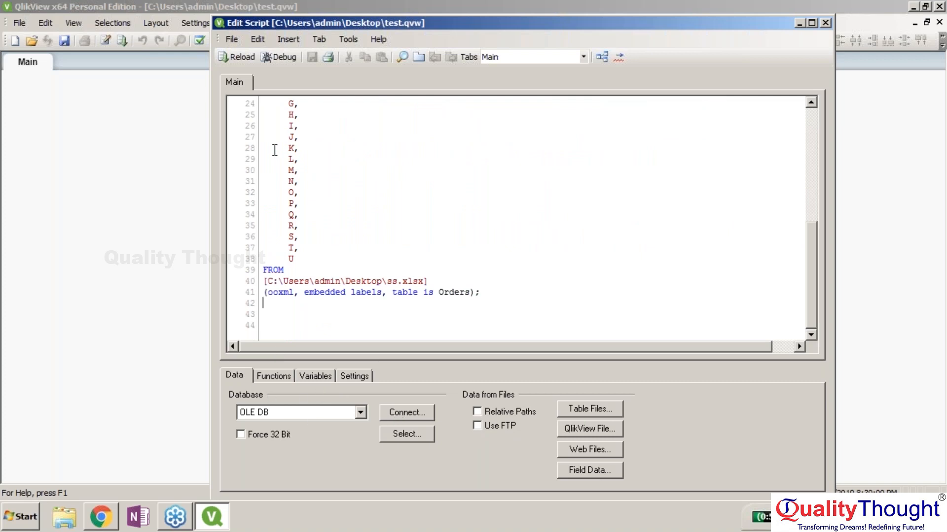
click(278, 56)
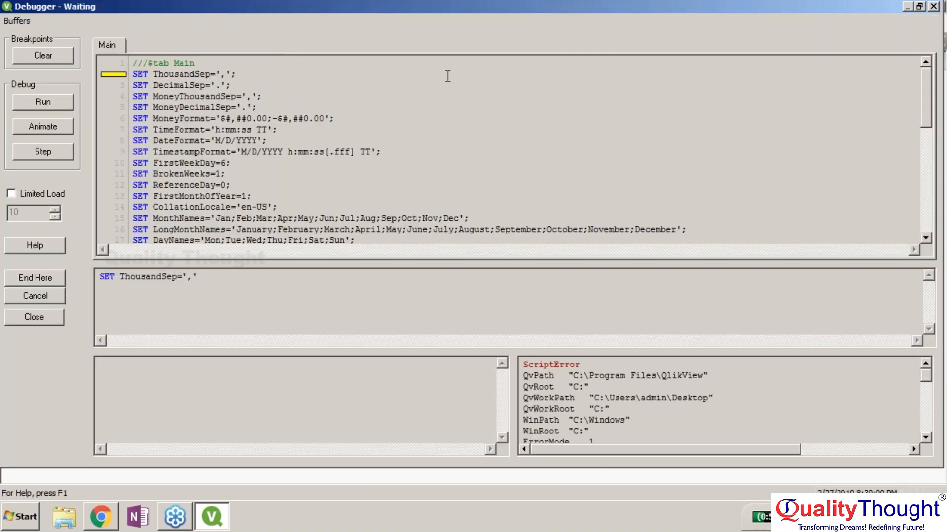
click(62, 100)
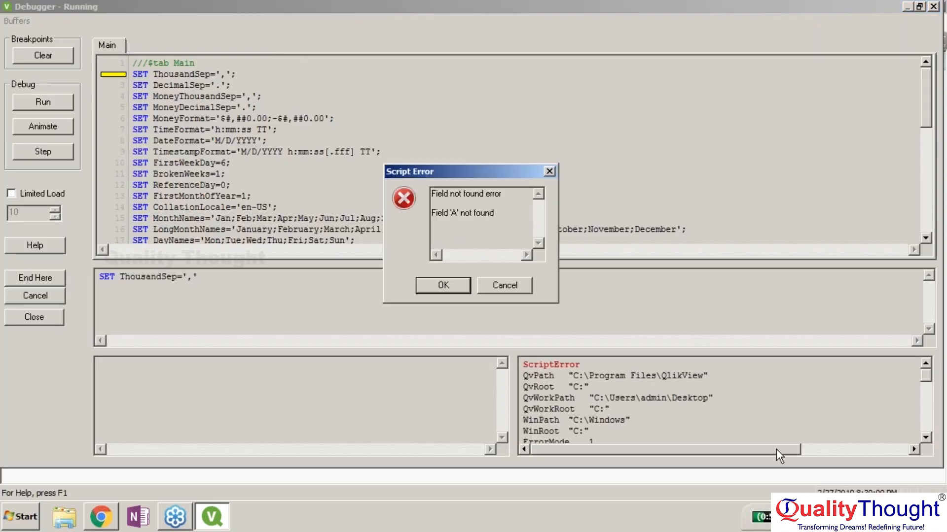
click(453, 292)
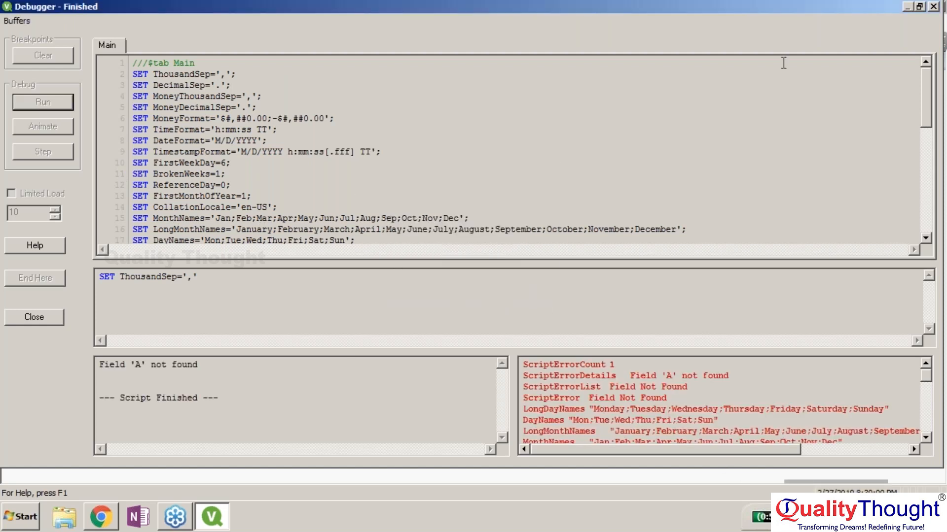
click(933, 6)
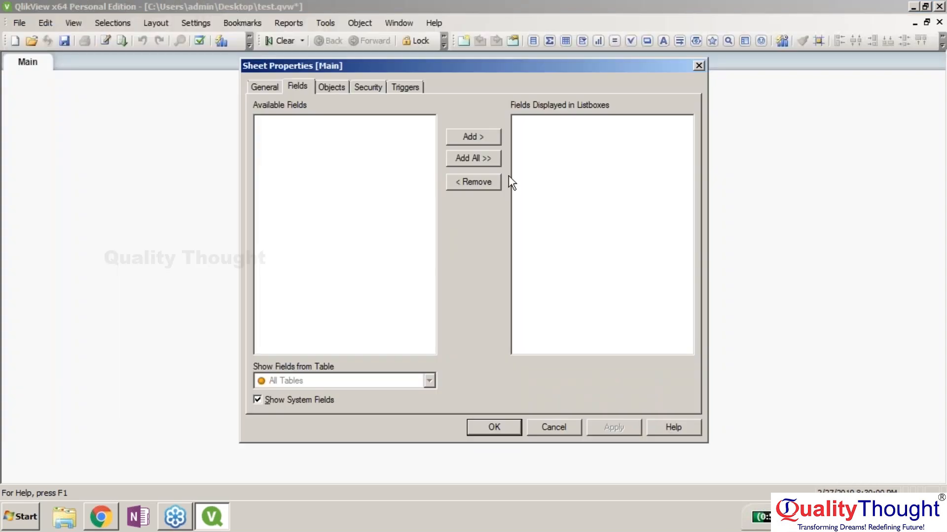
click(559, 427)
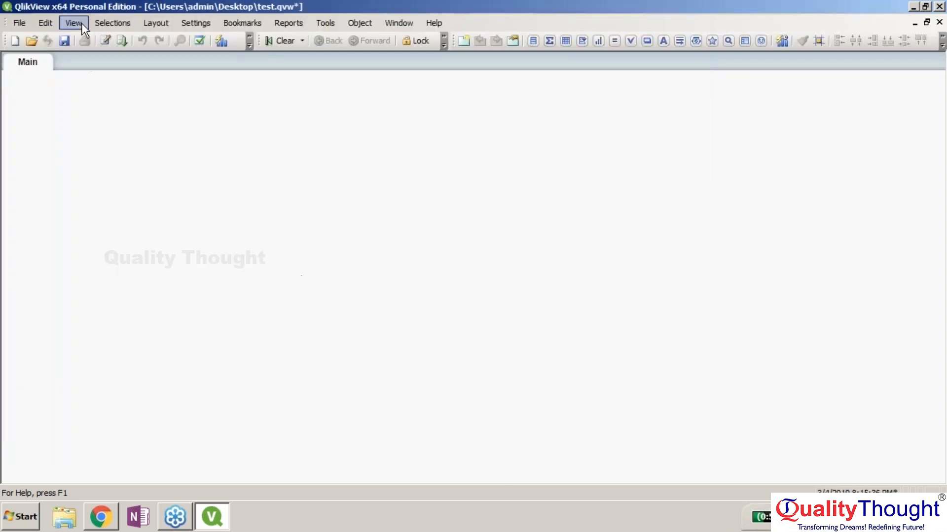
Open the QlikView document QV2 from the desktop
click(32, 40)
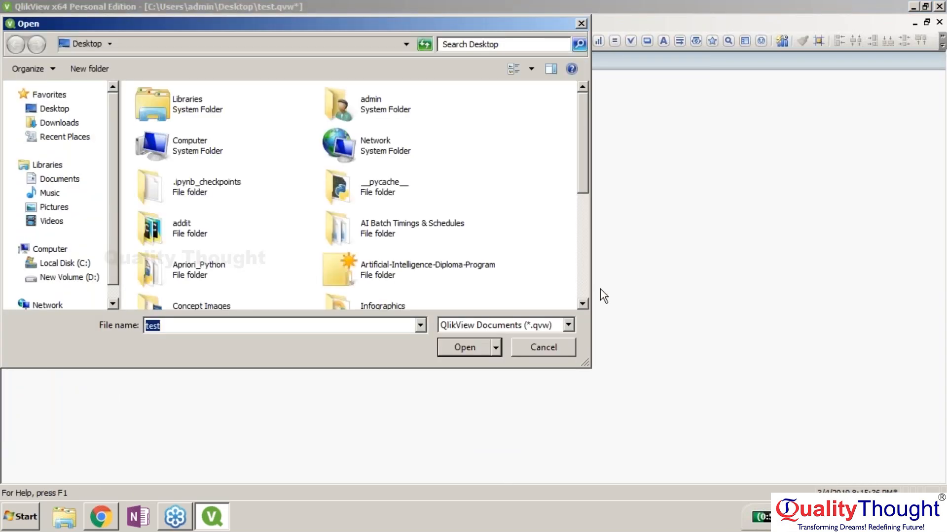
scroll(581, 288, down, 5)
double_click(214, 300)
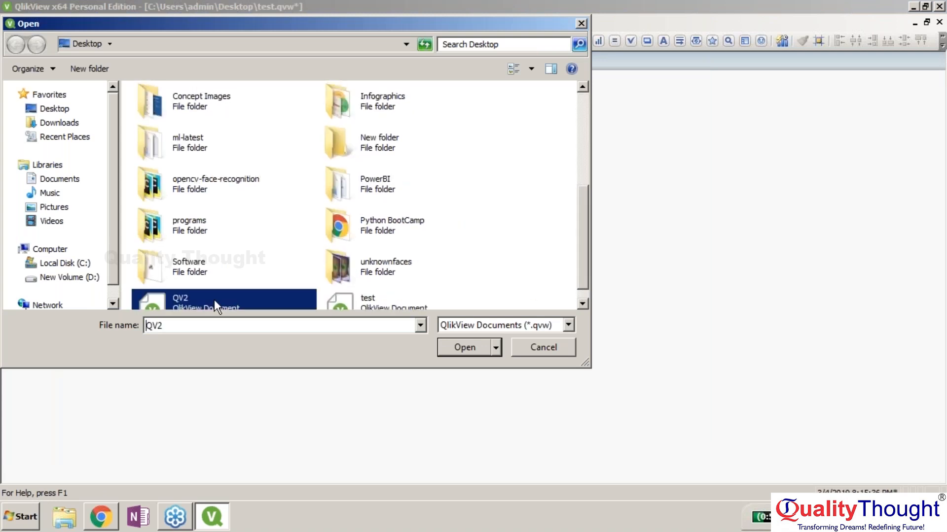
Add a binary load of the desktop document test.qvw to the load script of QV2
click(20, 23)
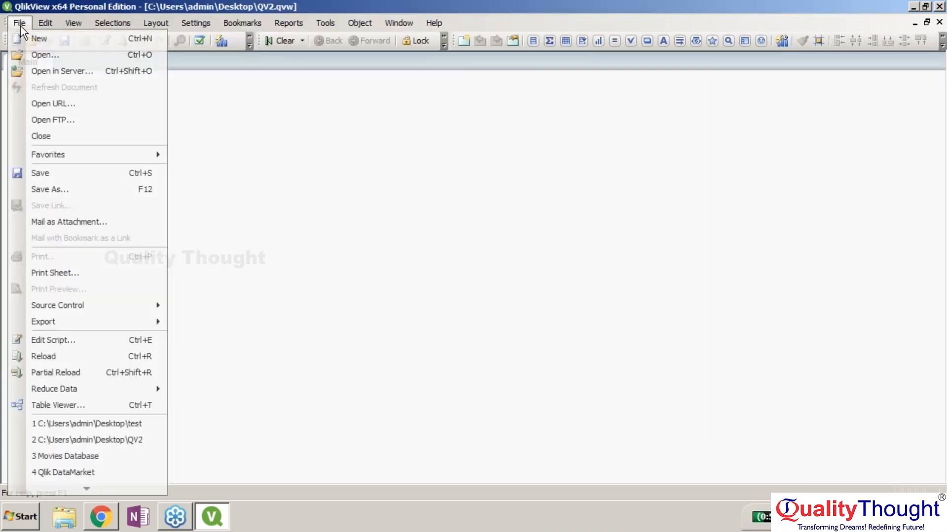
click(94, 338)
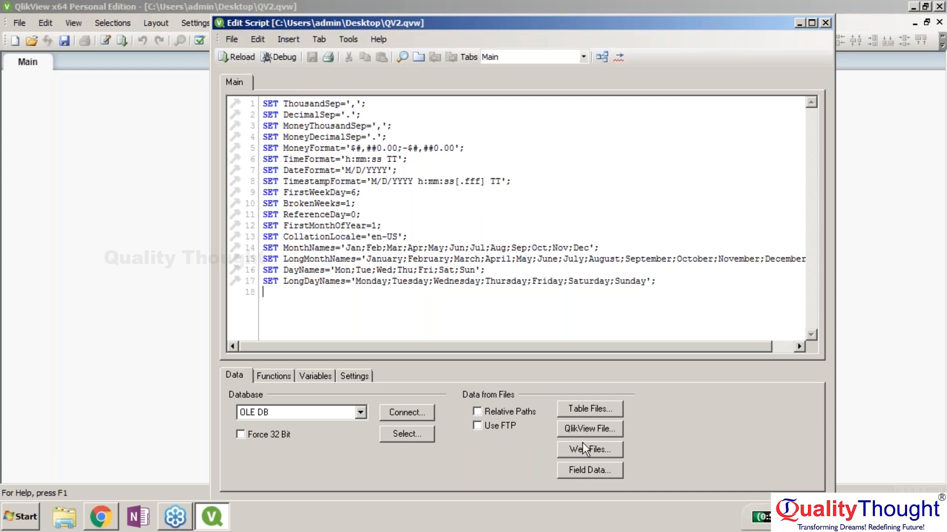
click(573, 427)
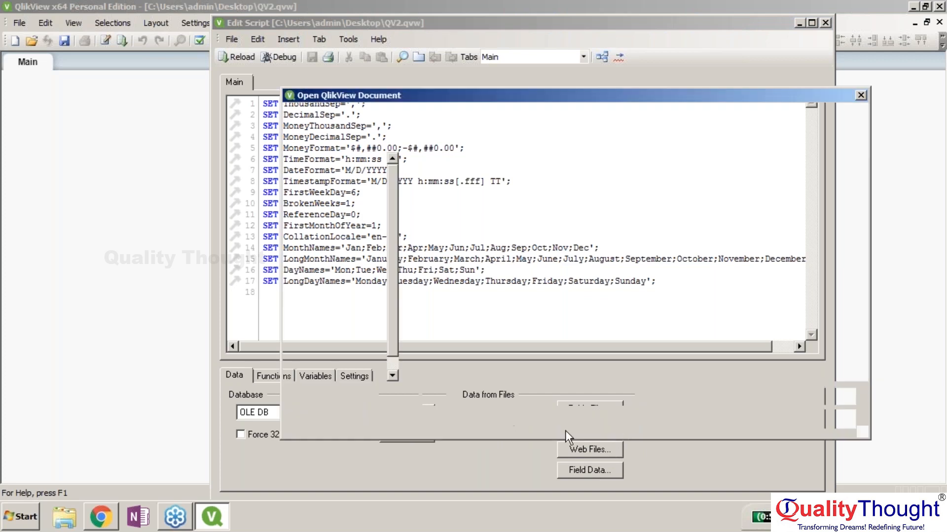
drag(863, 252, 860, 355)
double_click(646, 368)
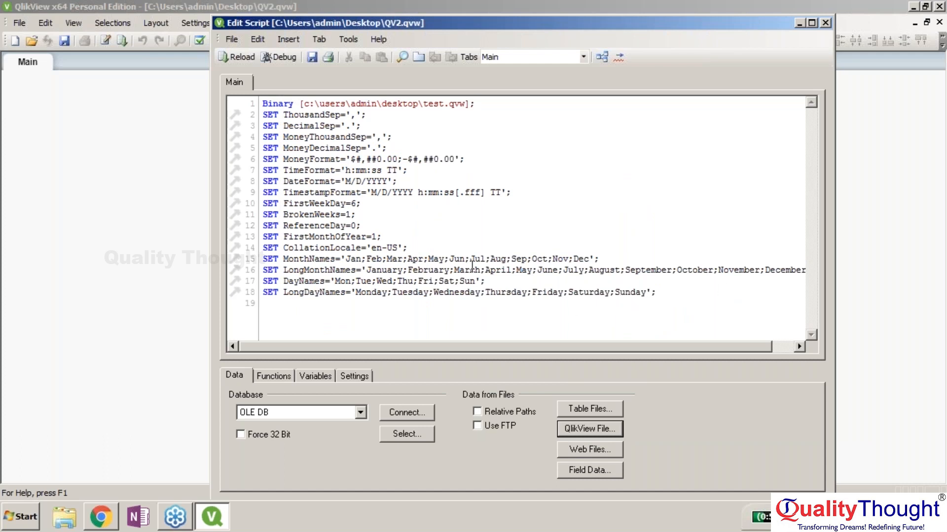
Back out of the OLE DB select statement setup and close the script editor, discarding the script changes
click(413, 436)
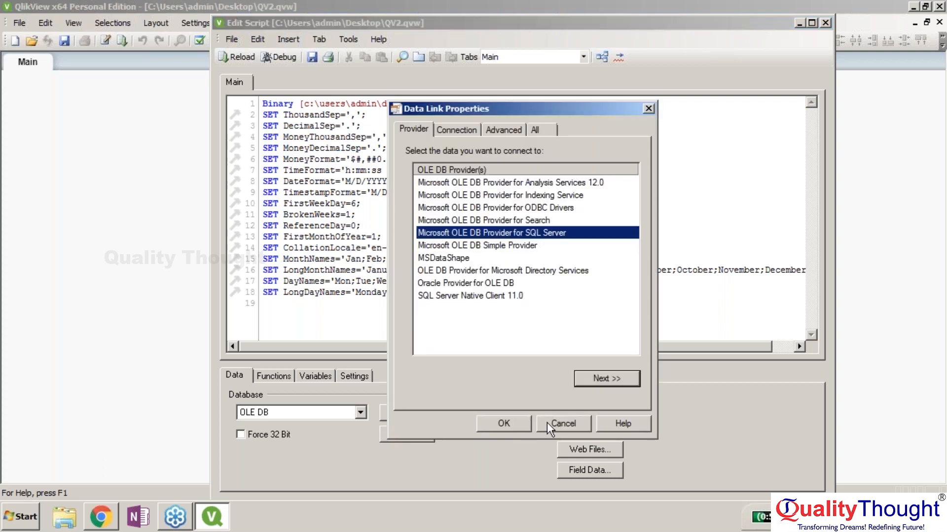
click(555, 422)
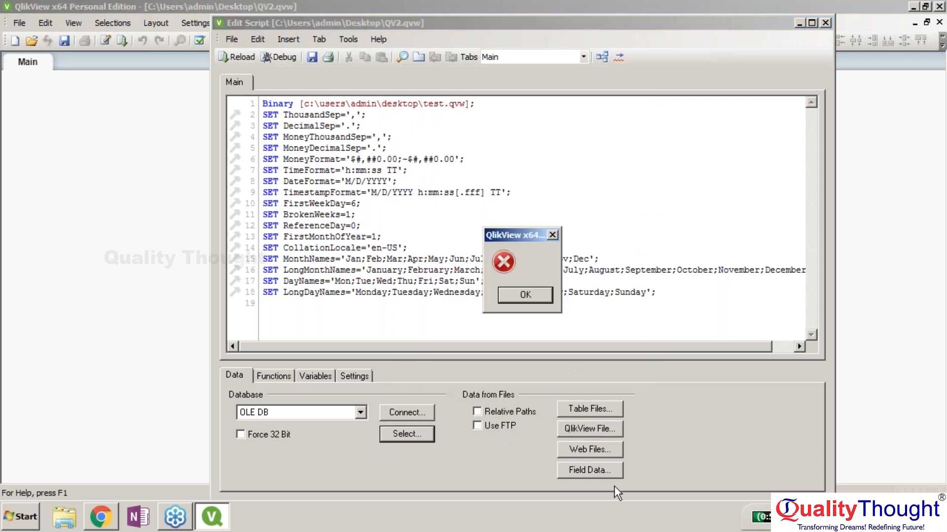
click(525, 295)
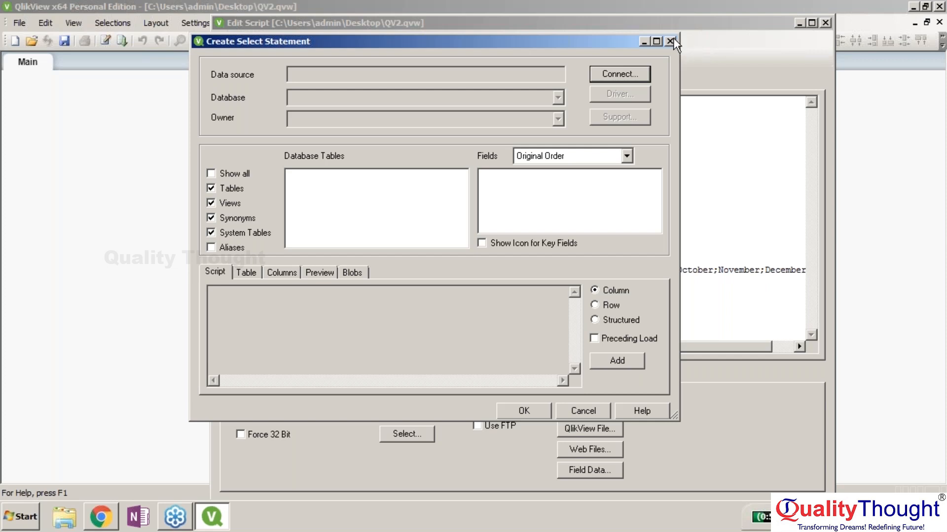
click(671, 41)
click(824, 23)
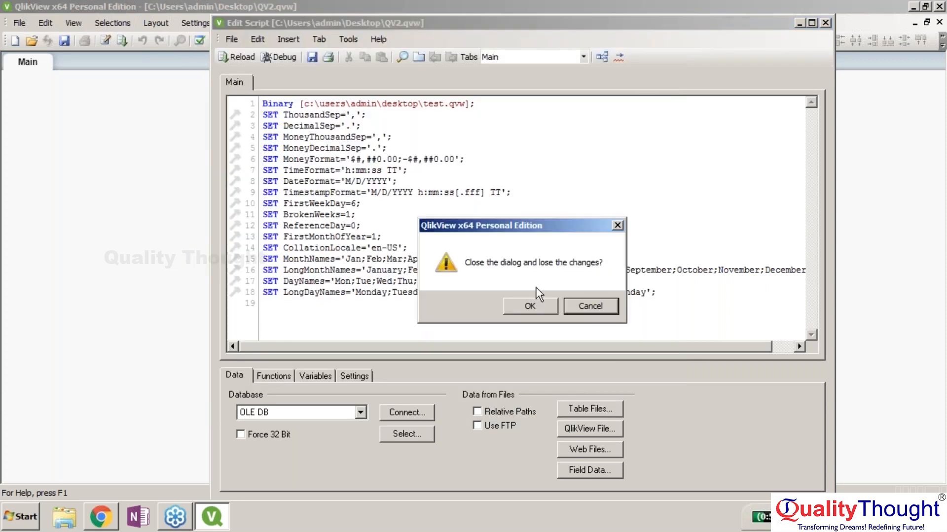
click(529, 306)
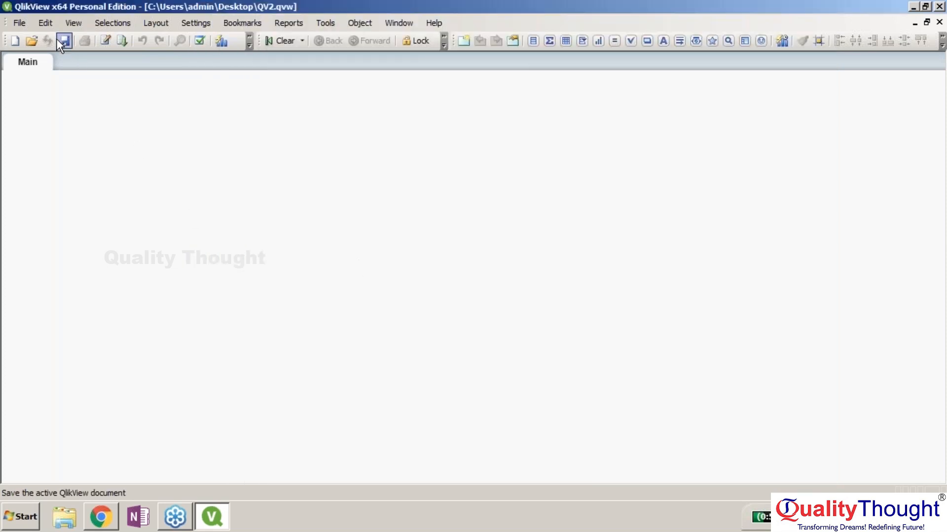
click(19, 22)
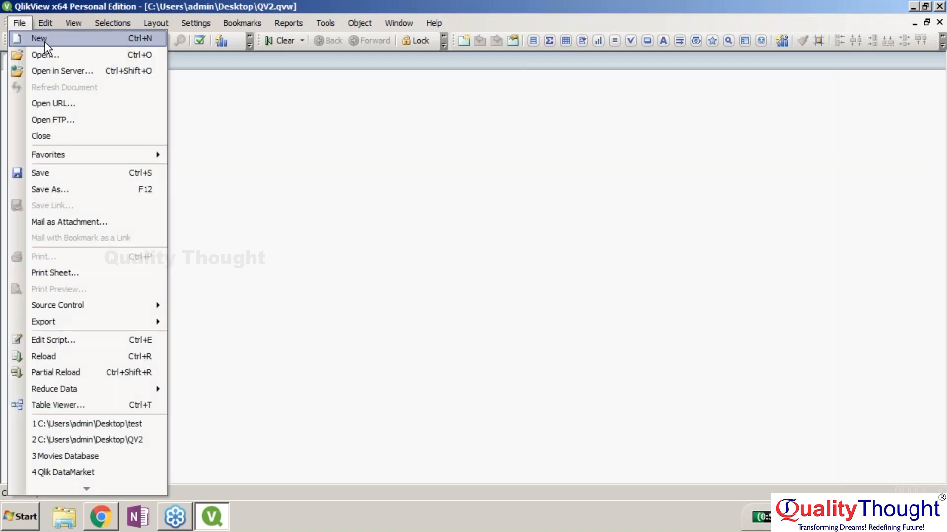
click(45, 42)
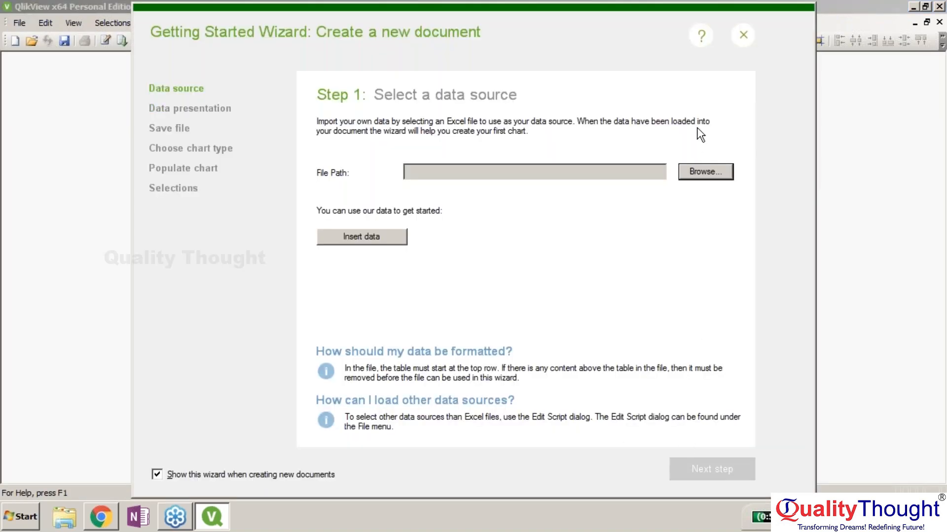
click(743, 35)
Start a new document and choose the desktop Excel file ss.xlsx as its data source
click(19, 23)
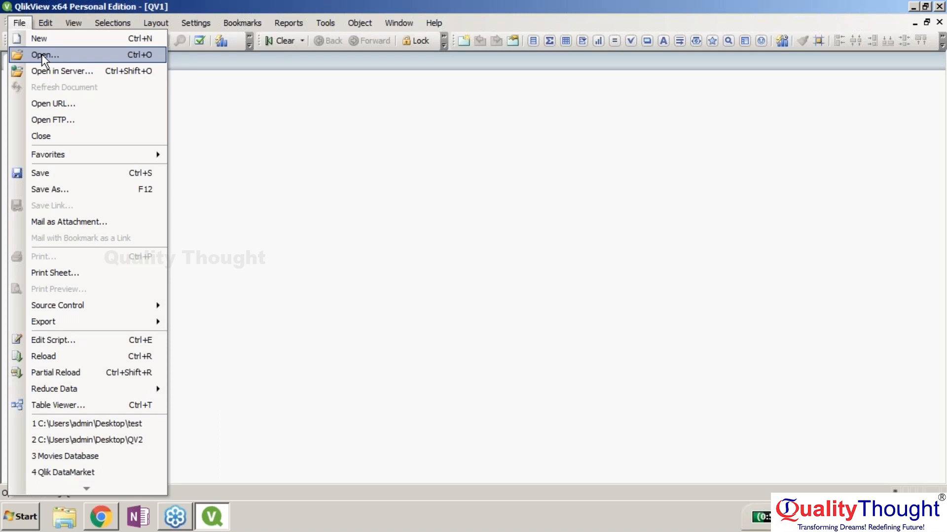
click(41, 38)
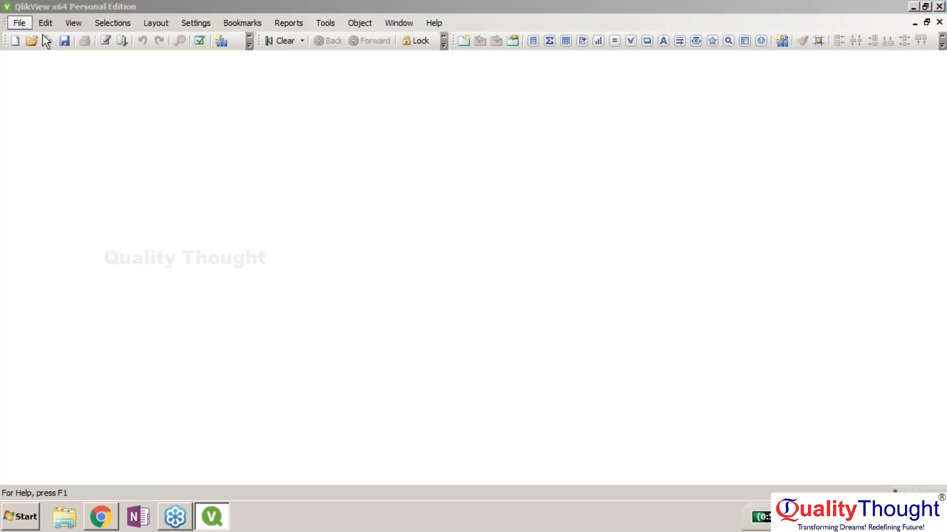
click(722, 174)
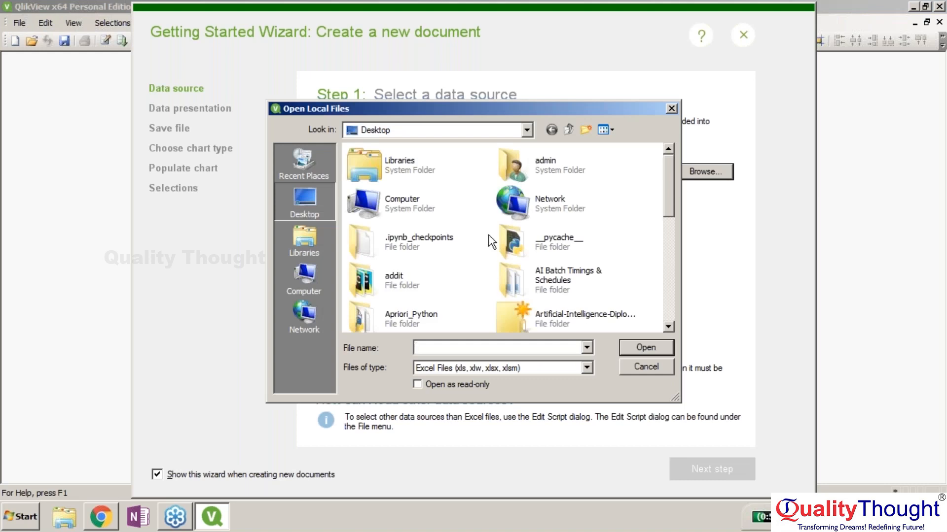
drag(663, 199, 667, 327)
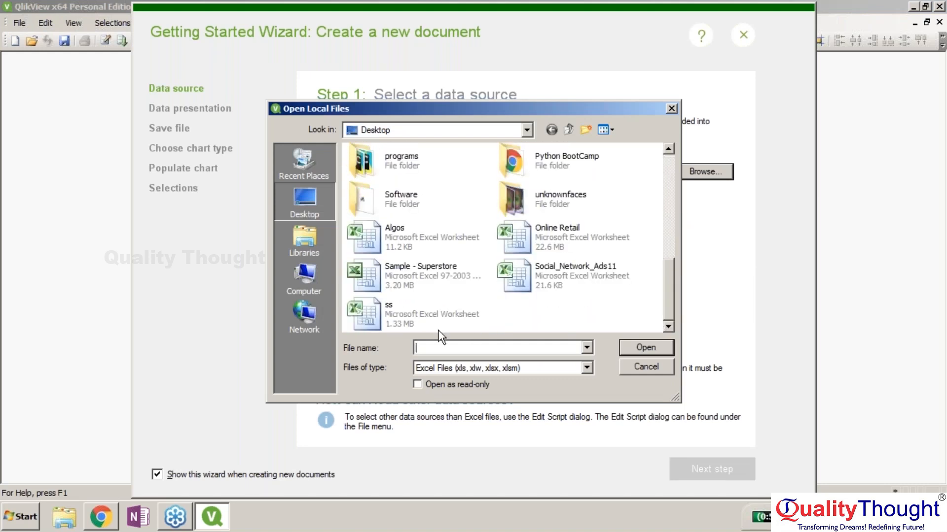
double_click(364, 318)
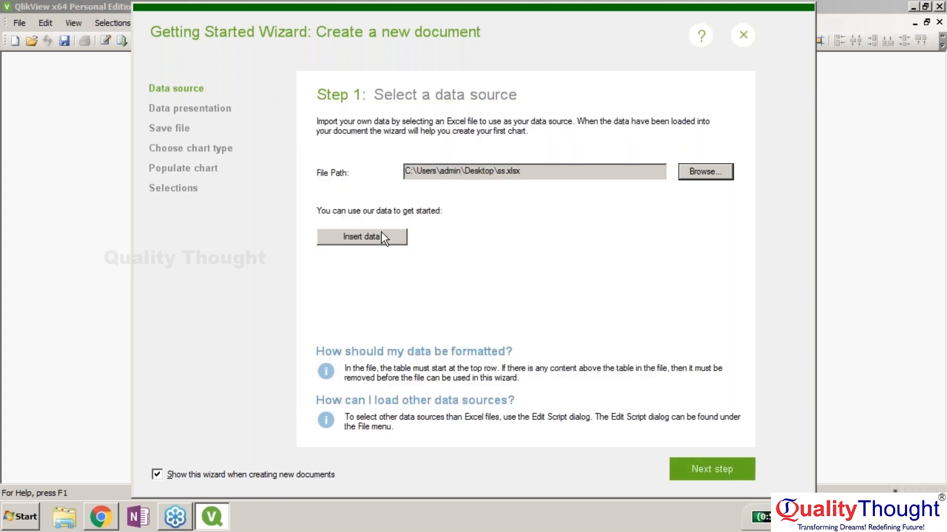
click(702, 466)
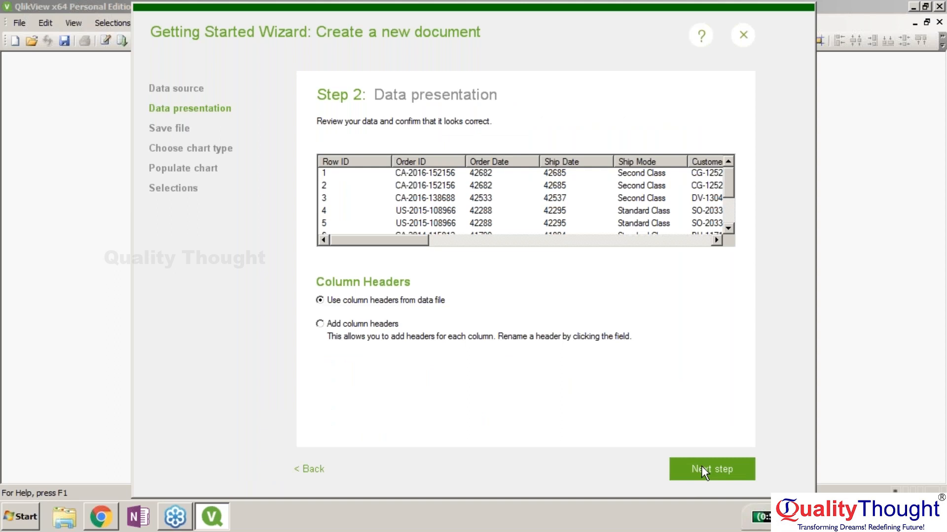
Keep the column headers from the data file and save the document on the desktop as QV2.qvw, replacing the existing file
click(701, 466)
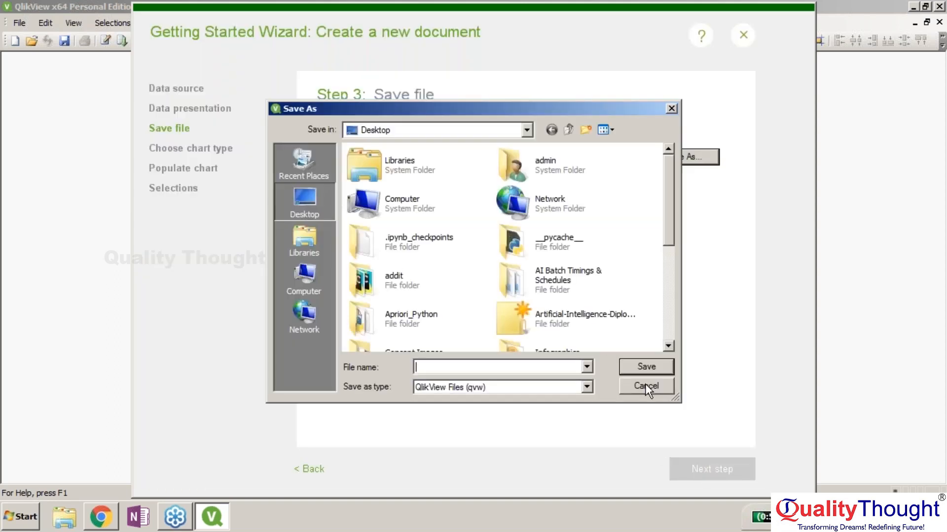
click(667, 278)
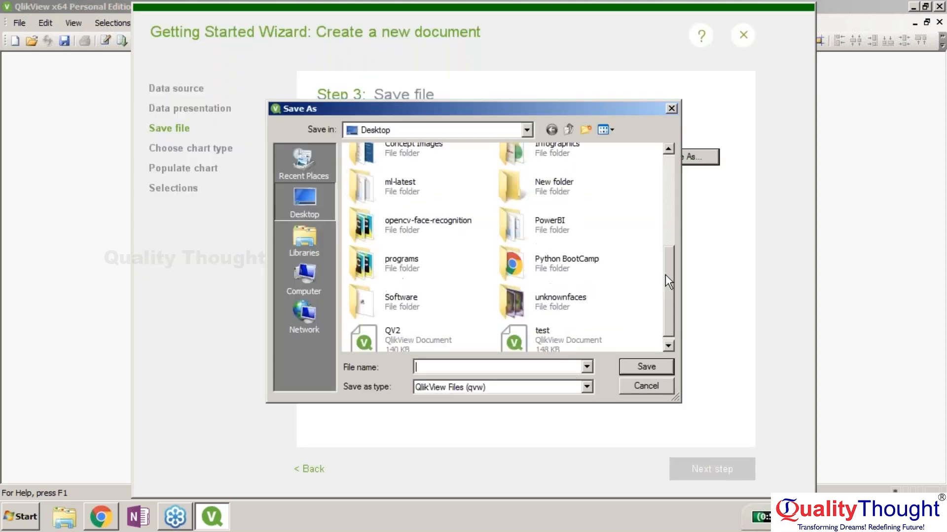
click(363, 334)
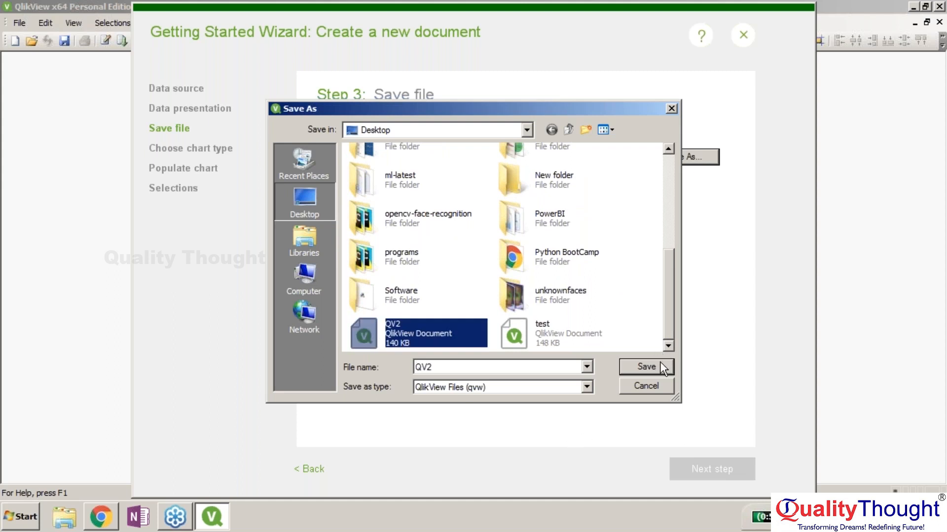
click(646, 367)
click(531, 258)
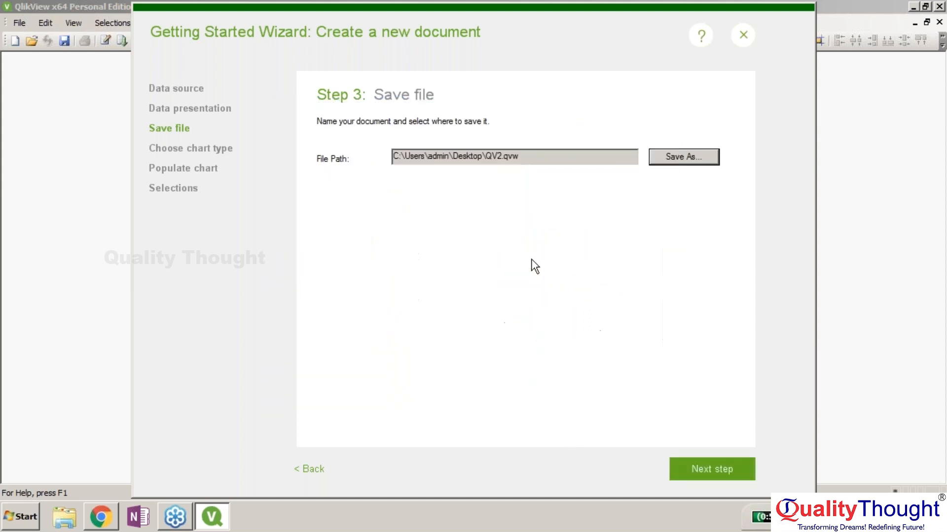
click(695, 472)
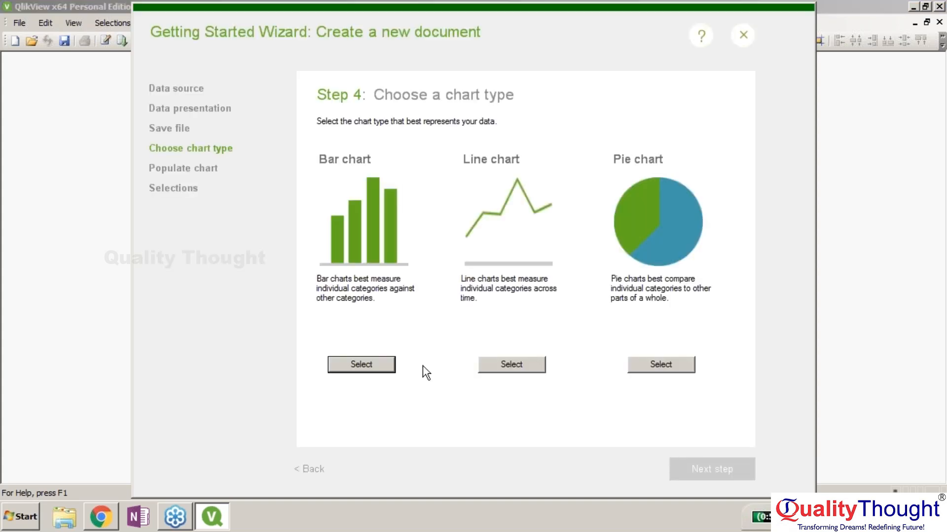
Create the document with a bar chart that shows the sum of Sales by Country, choosing no listbox fields
click(369, 365)
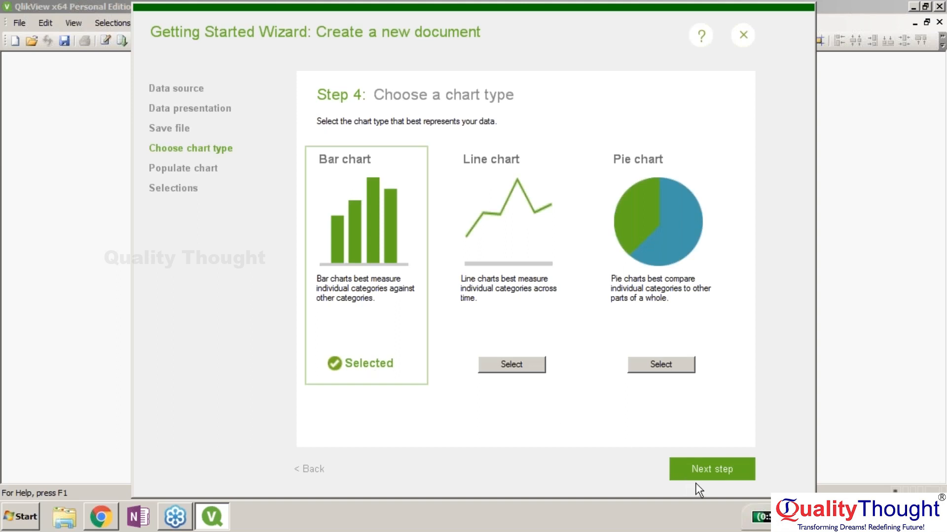
click(717, 469)
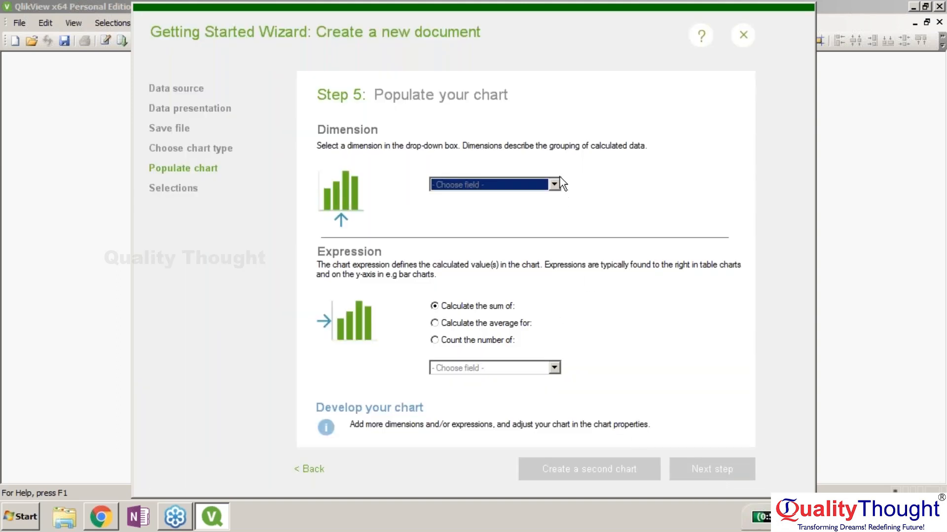
click(548, 183)
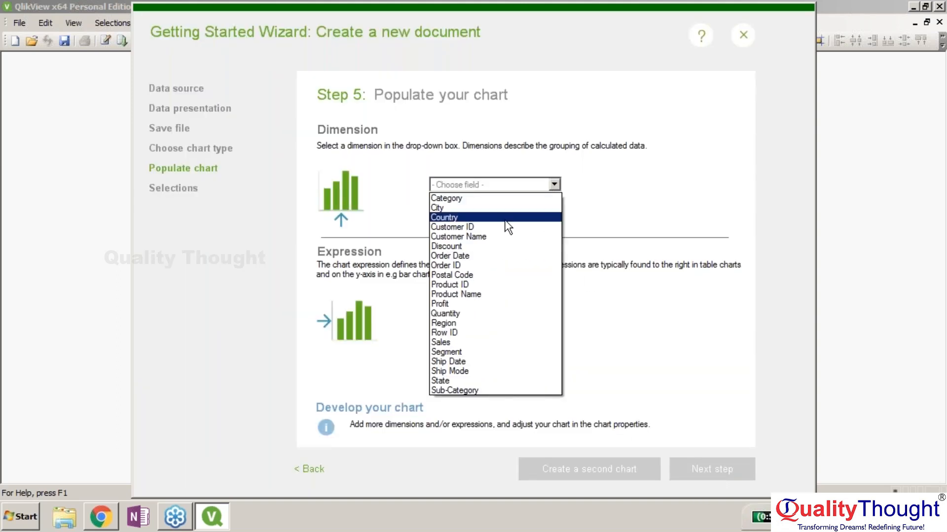
click(505, 222)
click(499, 367)
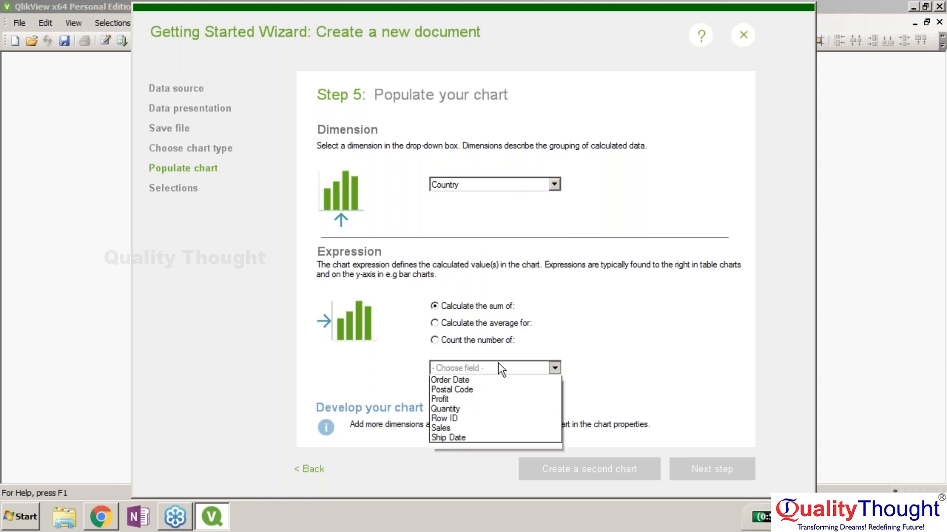
click(469, 438)
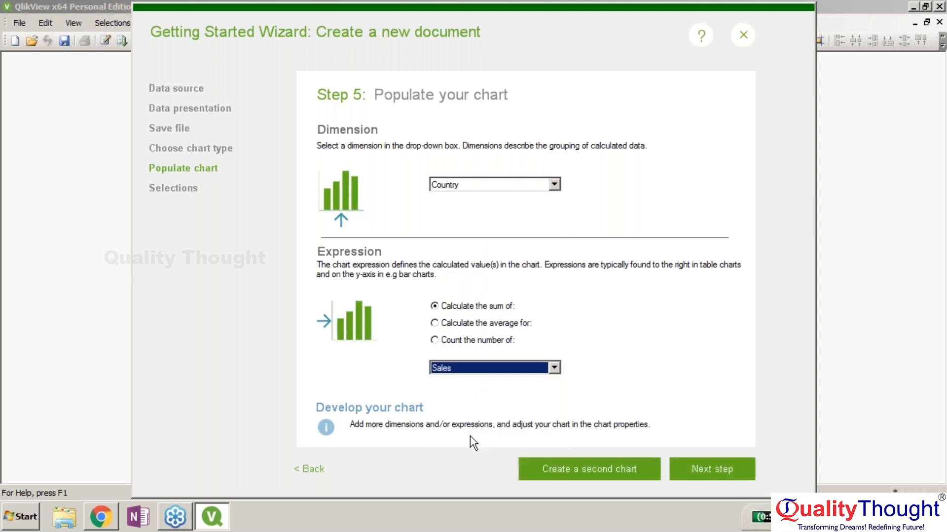
click(692, 469)
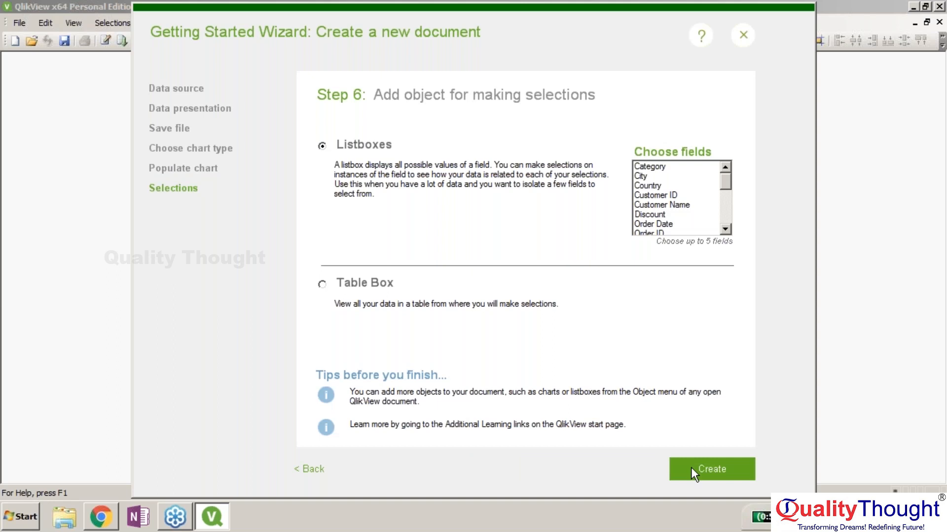
click(691, 467)
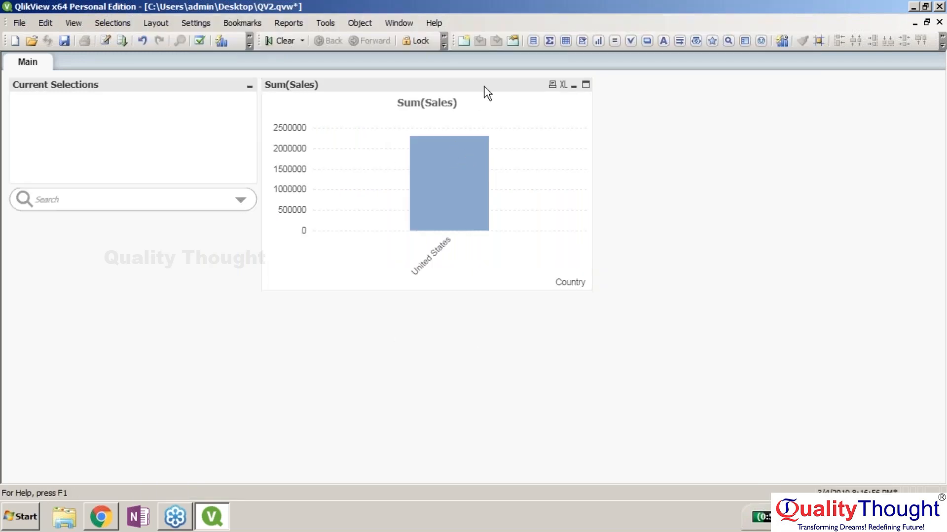
Shrink the Sum(Sales) chart and place it directly below the search box, matching the search box's width
drag(587, 81, 459, 121)
drag(383, 128, 152, 228)
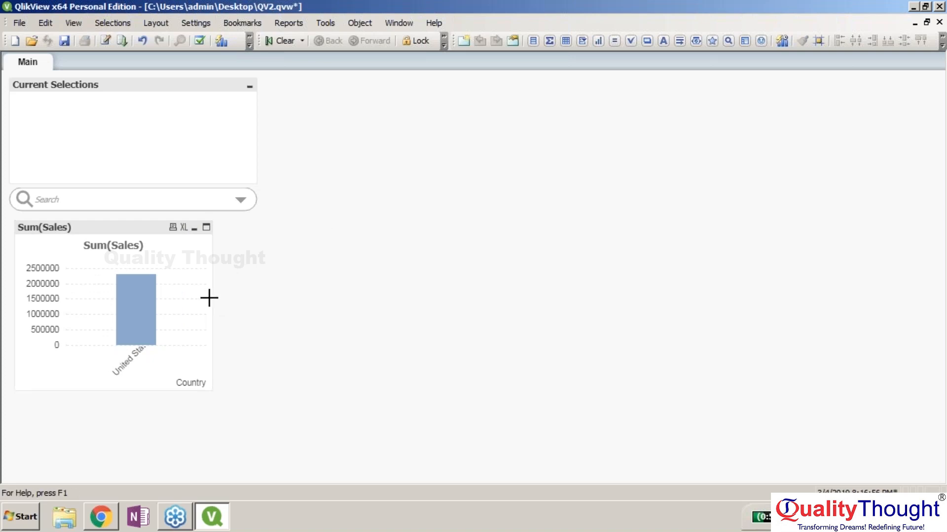
drag(211, 297, 258, 295)
click(364, 279)
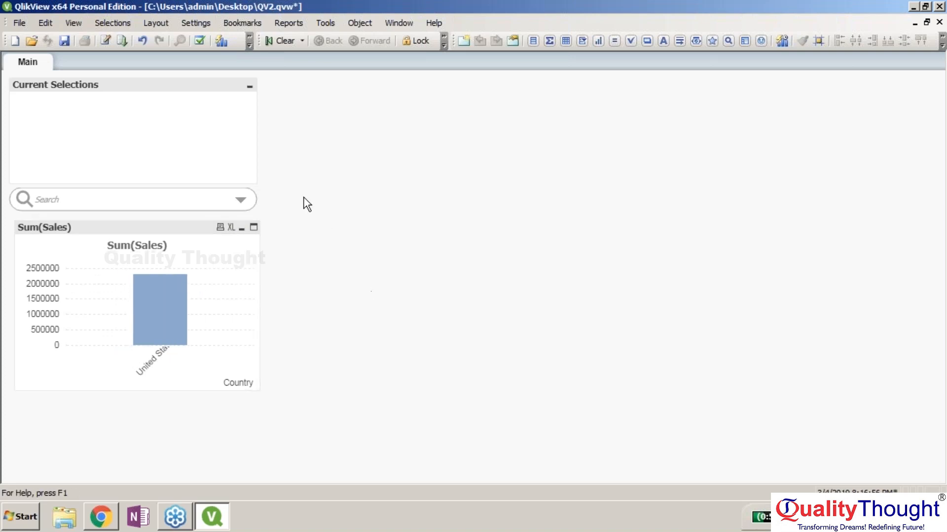
Start a new table box on the Main sheet and add Order Date to its displayed fields
right_click(326, 177)
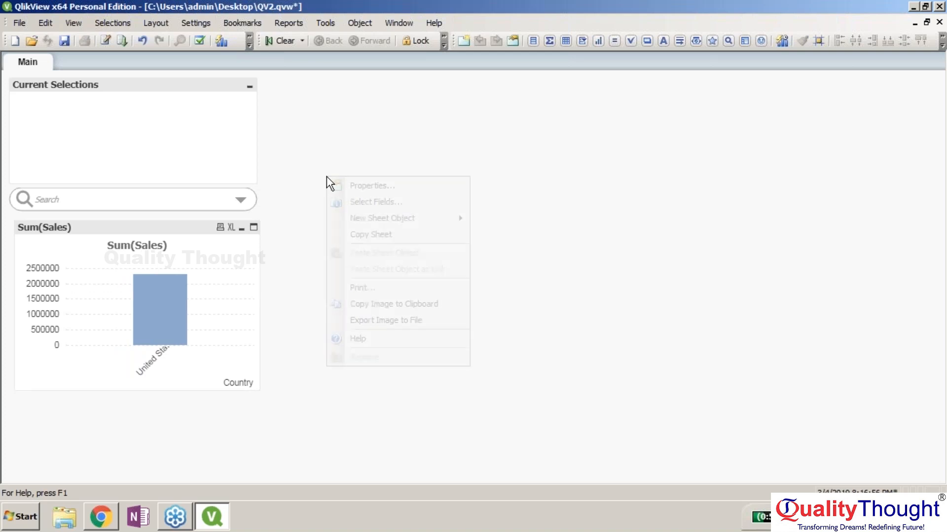
mouse_move(444, 225)
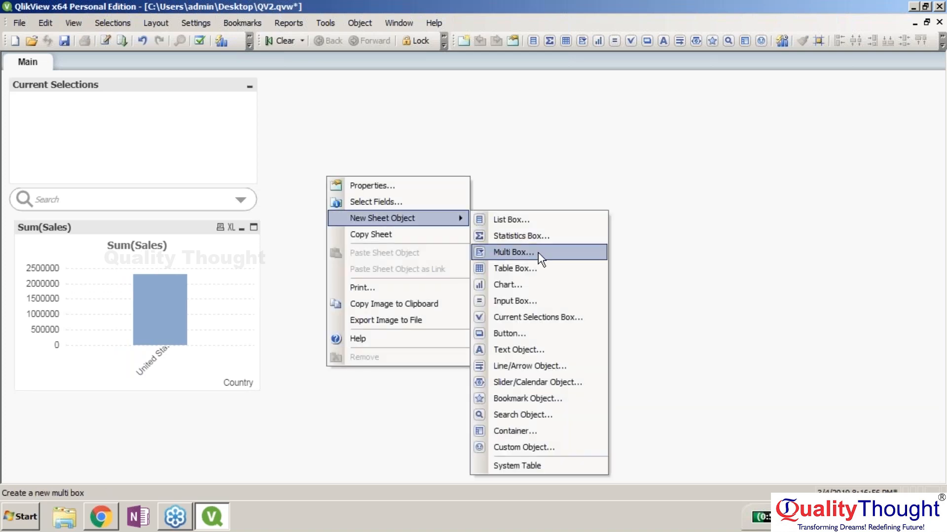
click(534, 268)
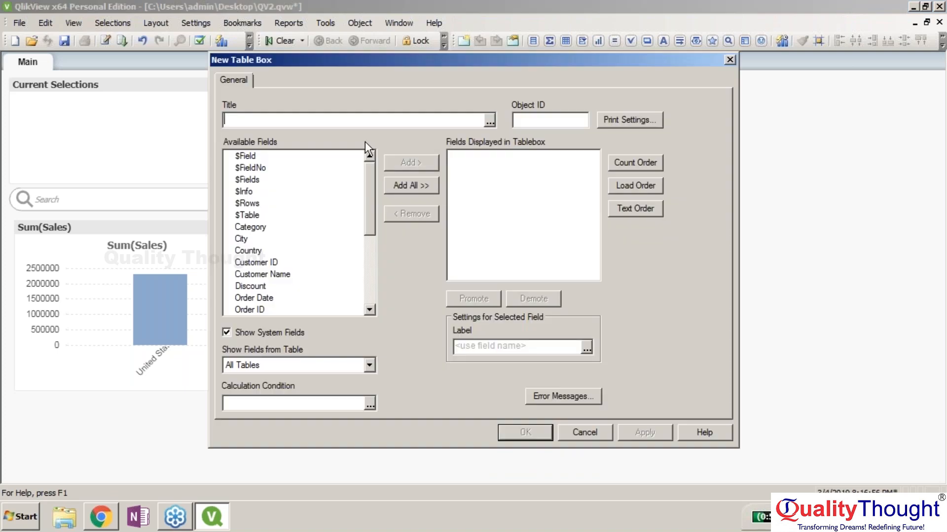
drag(366, 188, 365, 223)
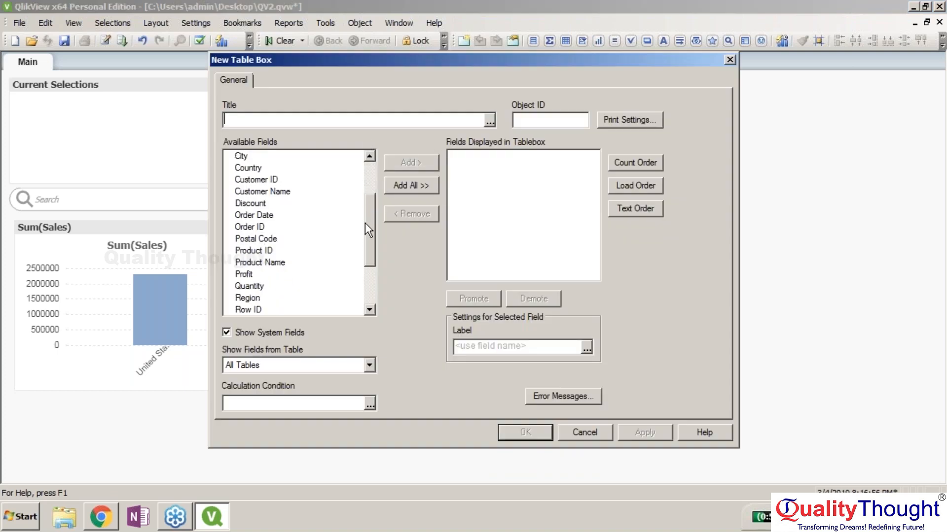
click(297, 214)
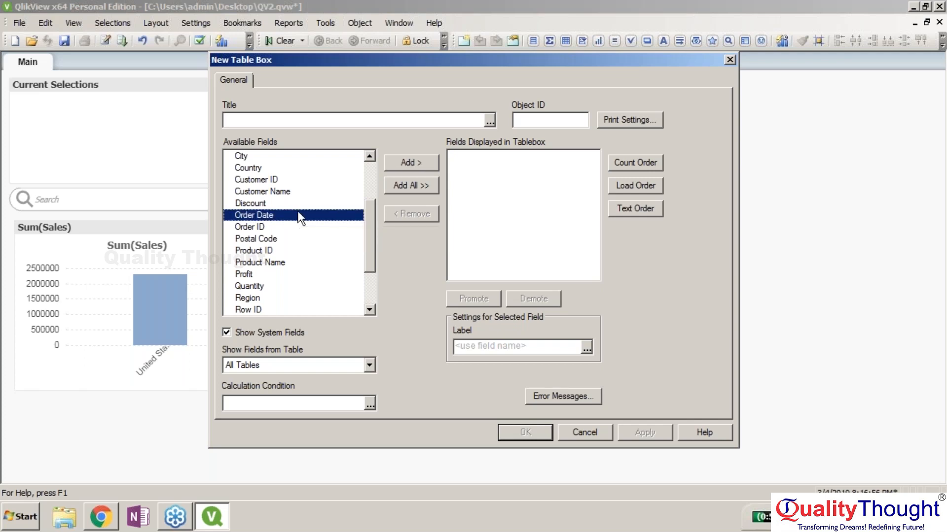
click(405, 165)
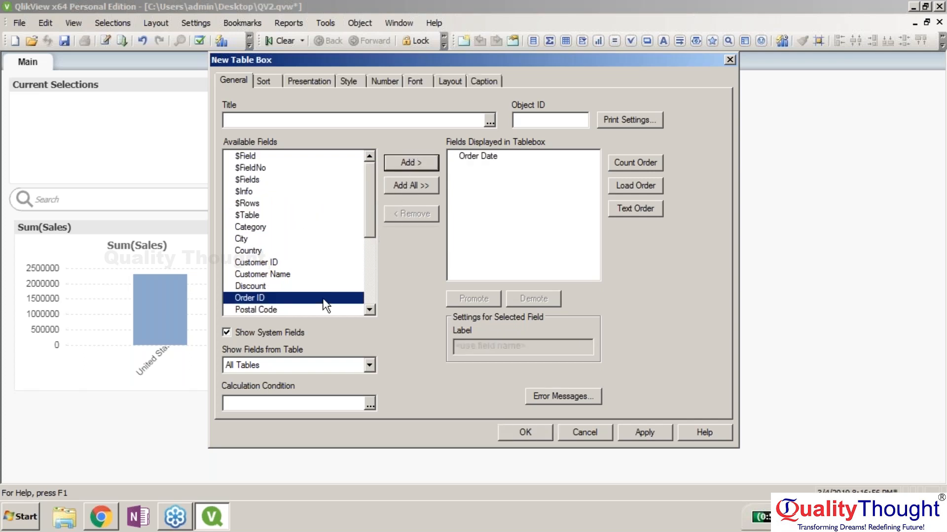
Add the Sales and Sub-Category fields to the new table box
drag(371, 216, 366, 295)
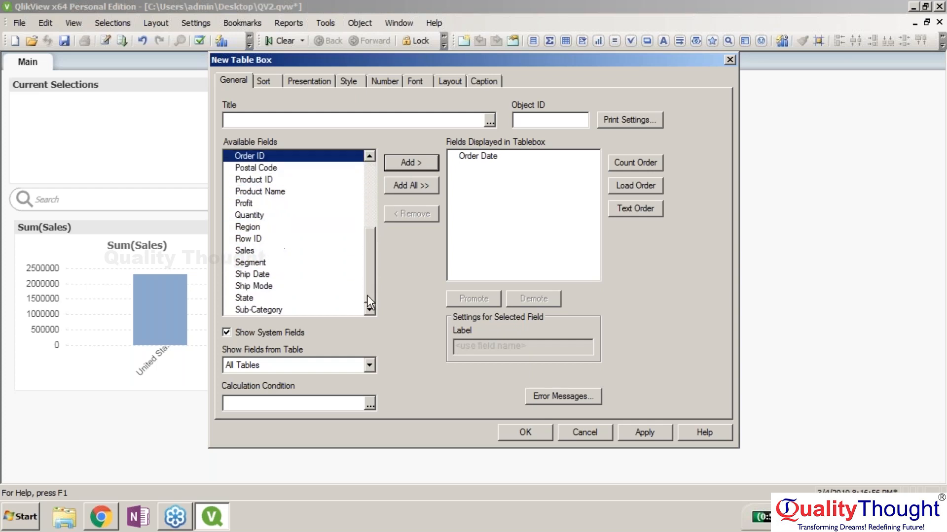
click(284, 251)
click(402, 162)
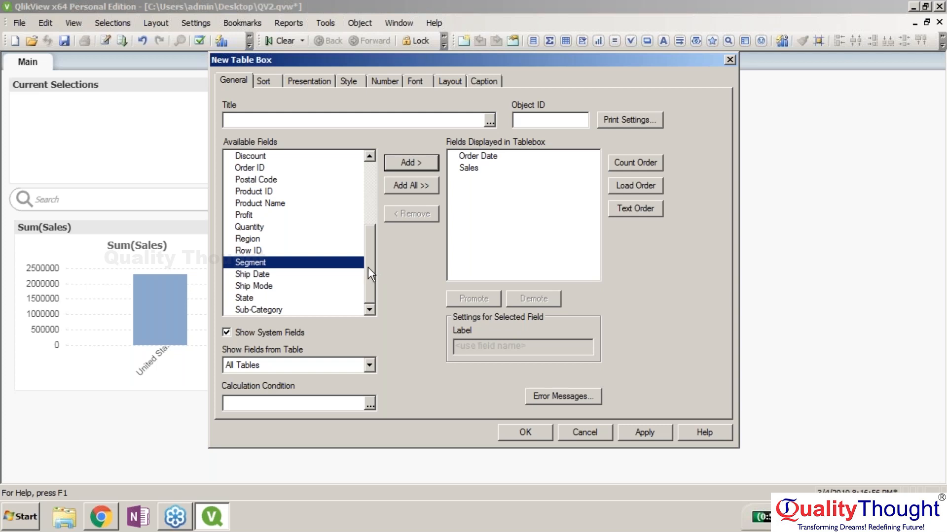
mouse_move(368, 269)
mouse_down()
mouse_move(366, 249)
mouse_move(364, 277)
mouse_up()
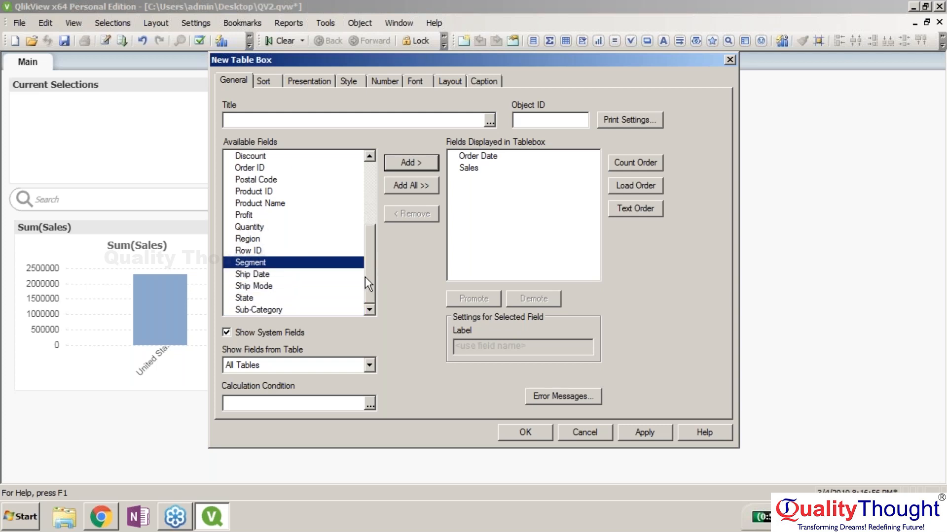
click(261, 309)
click(416, 159)
Remove Order Date from the displayed fields and create the table box
click(469, 155)
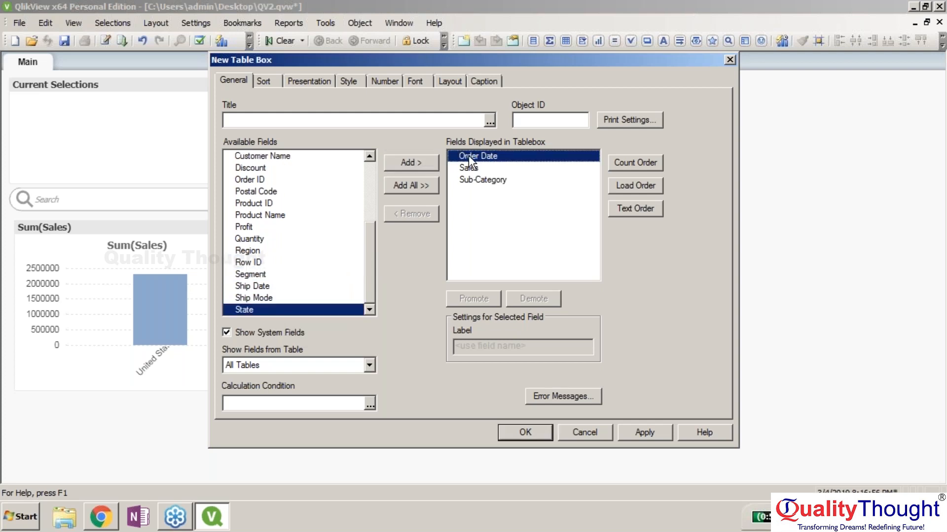
click(412, 217)
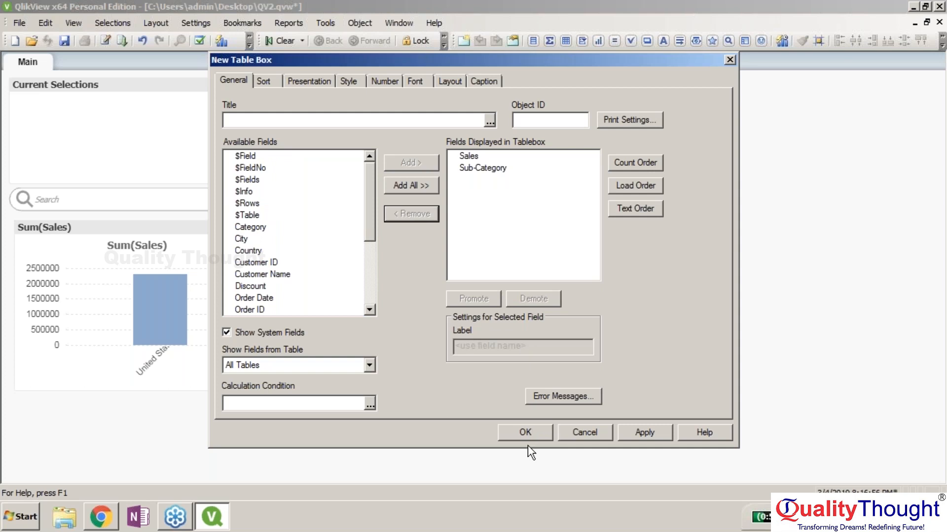
click(535, 433)
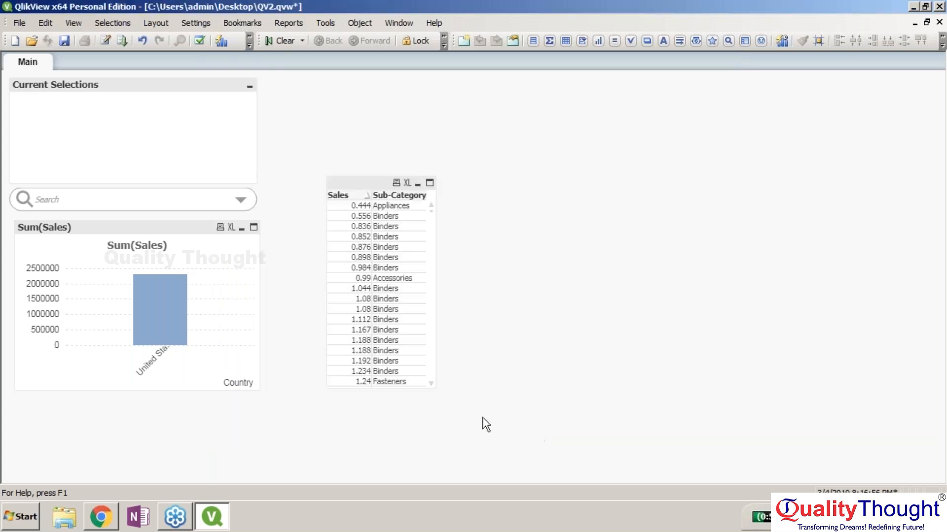
Put the table box's Sub-Category column before Sales and move the table box right beside the Current Selections box
drag(402, 193, 344, 197)
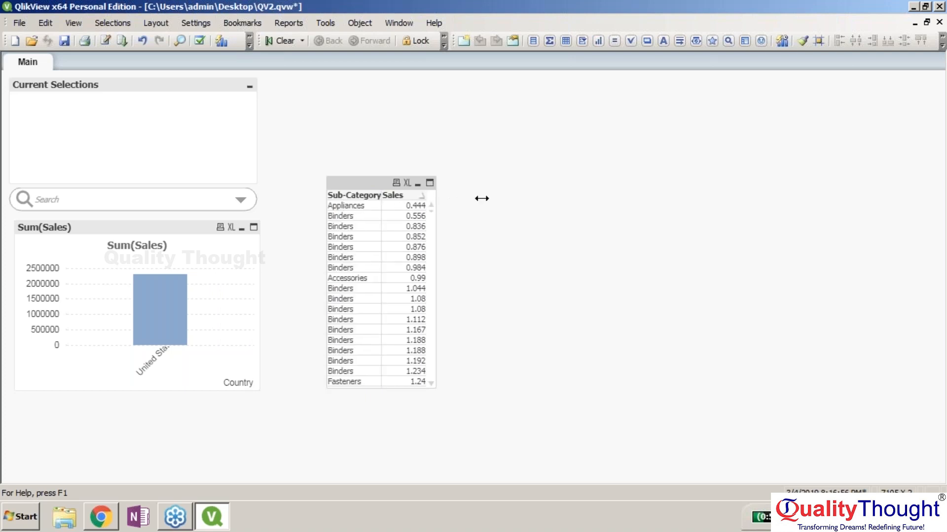
drag(369, 182, 302, 88)
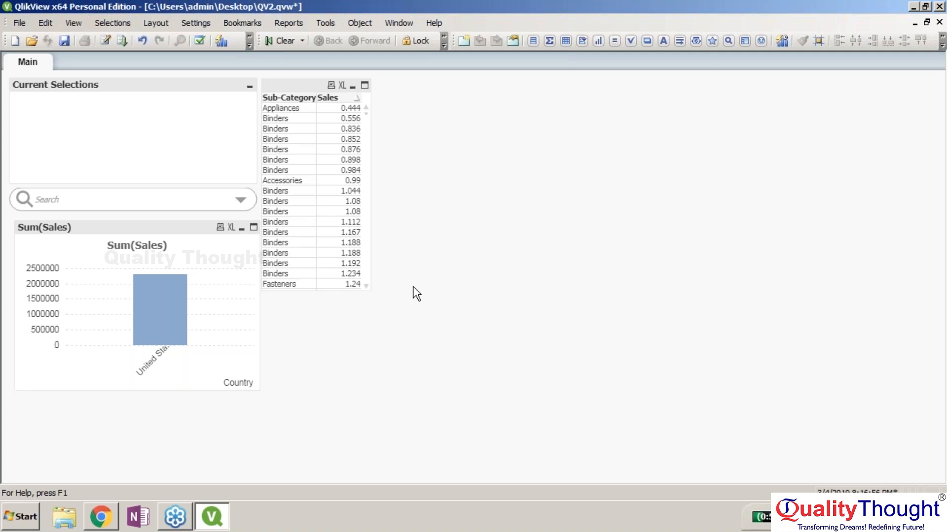
Start a new chart on the Main sheet and choose Radar Chart as its type
right_click(547, 247)
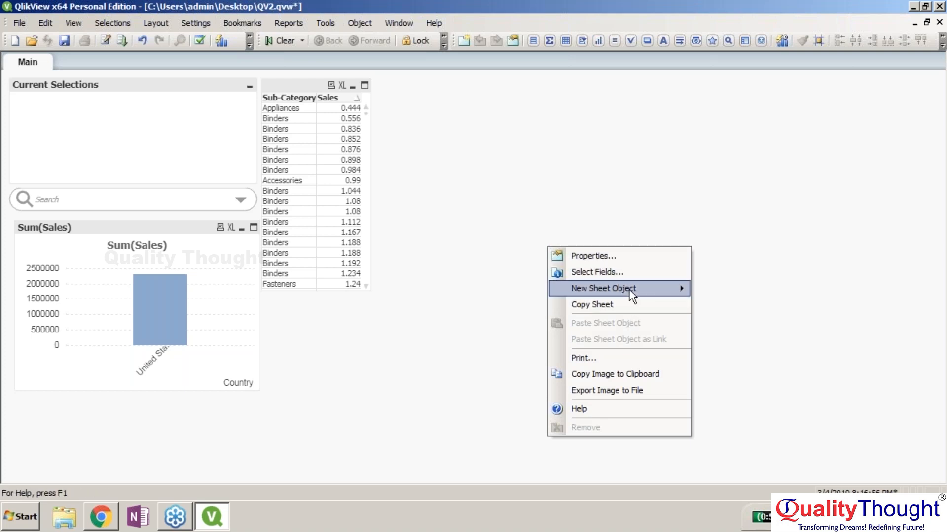
mouse_move(629, 289)
click(756, 302)
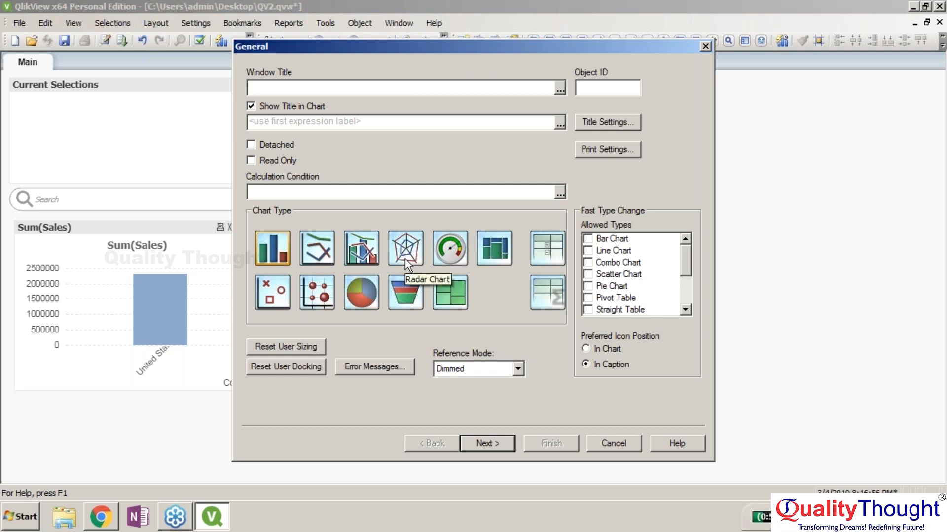
click(407, 257)
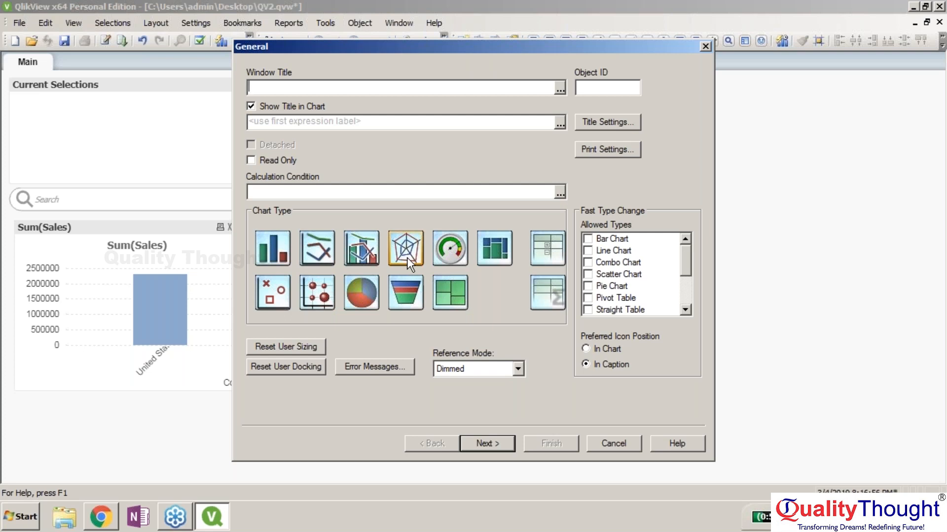
click(497, 447)
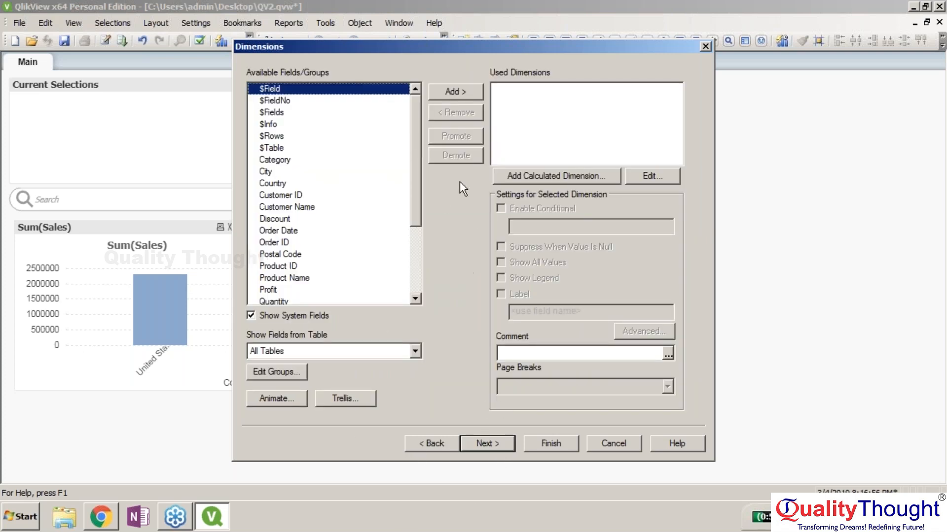
Add Sub-Category as the radar chart's dimension and continue to its expressions
drag(418, 202, 415, 269)
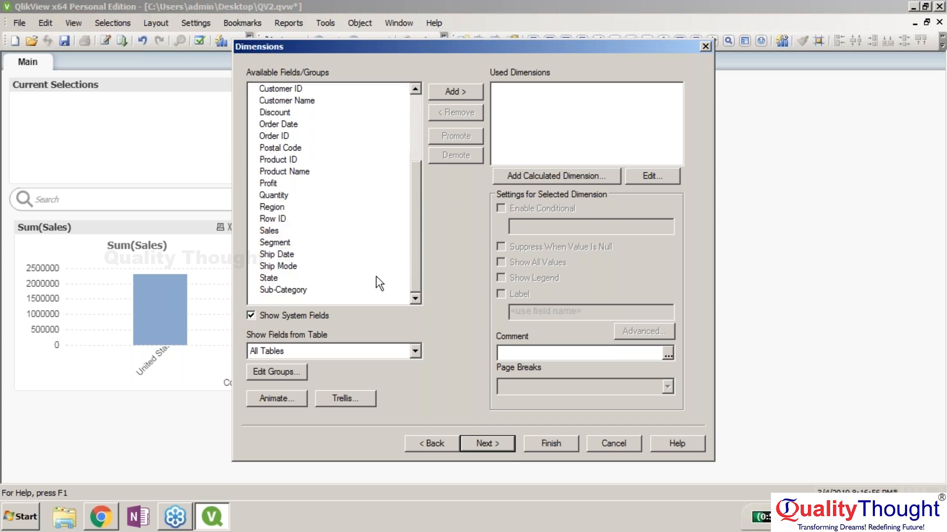
click(296, 290)
click(454, 91)
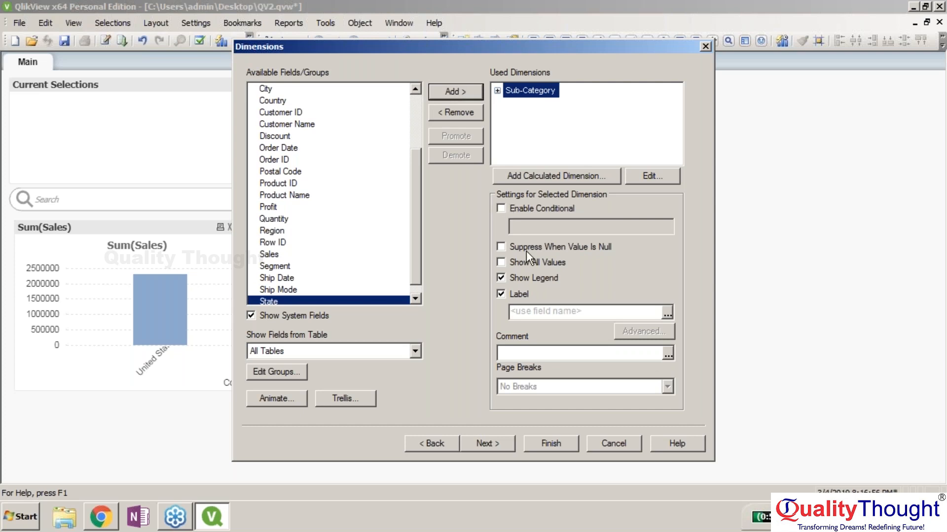
click(498, 443)
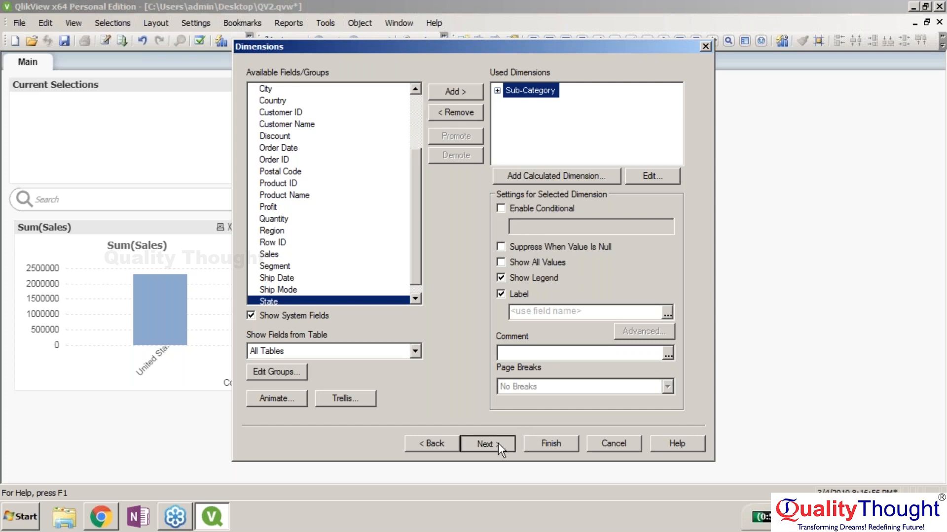
Enter Sum(Sales) as the radar chart's expression and finish creating the chart
text(sum)
key(BackSpace)
key(BackSpace)
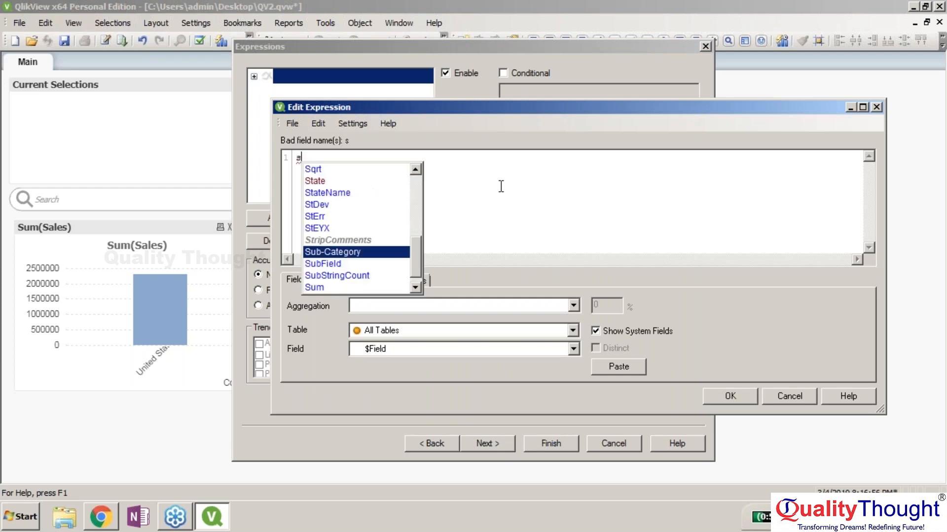
text(um)
key(Return)
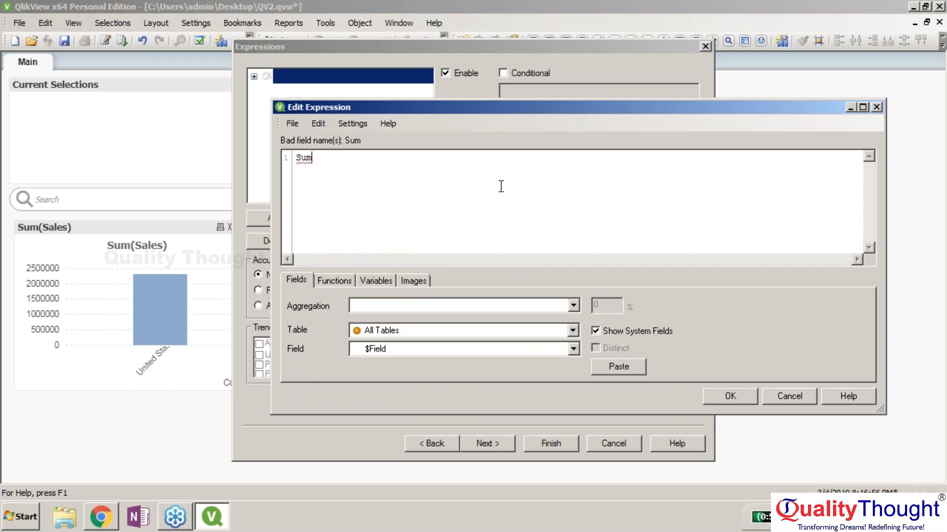
text(()
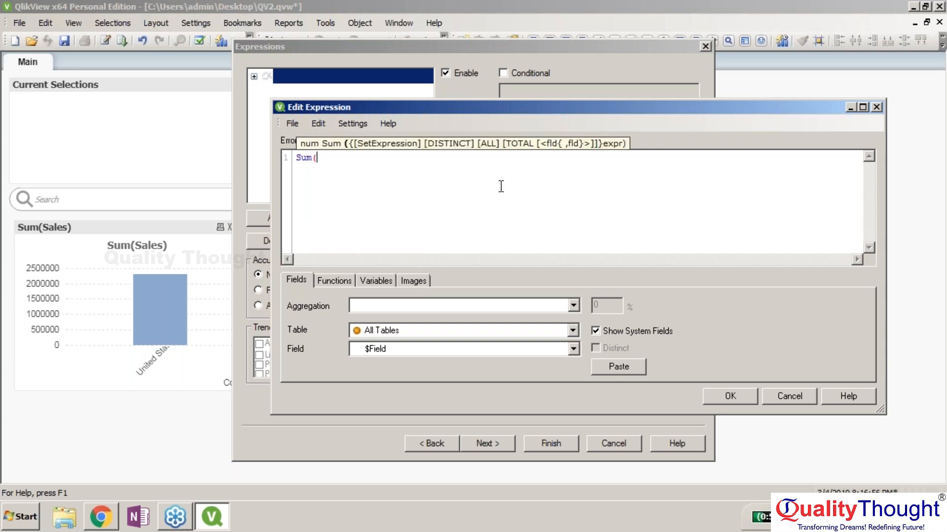
text(Sa)
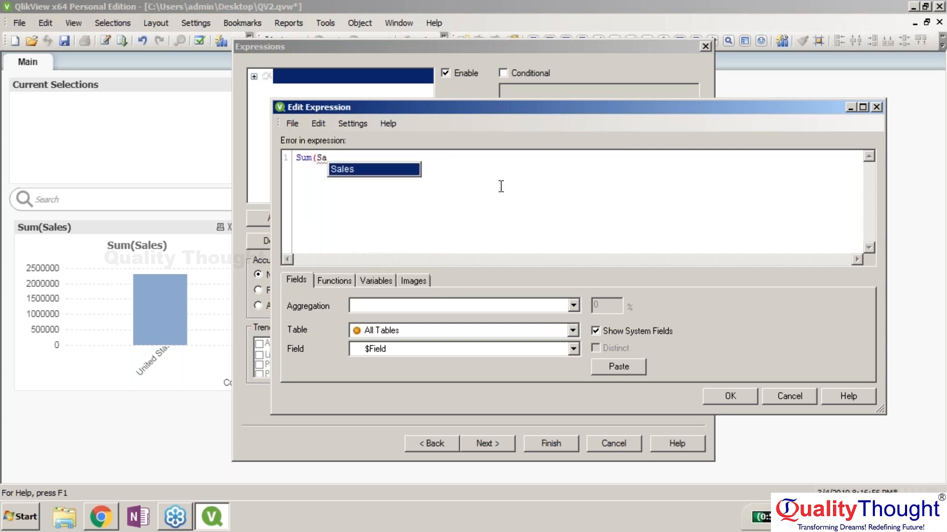
key(Return)
text())
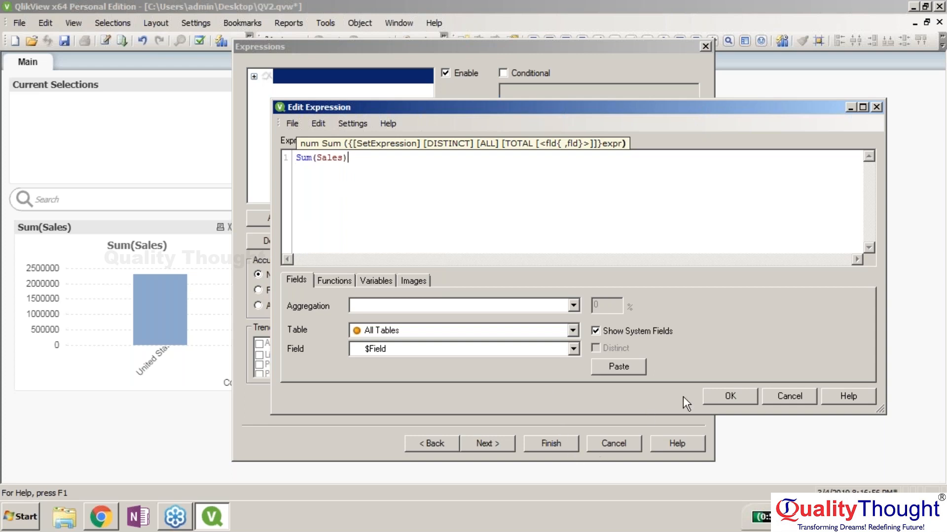
click(739, 395)
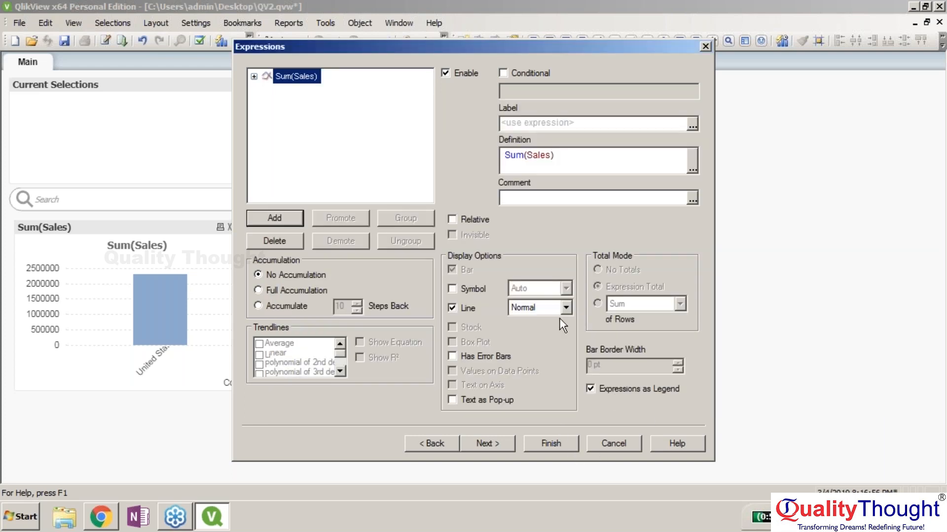
click(486, 444)
click(540, 444)
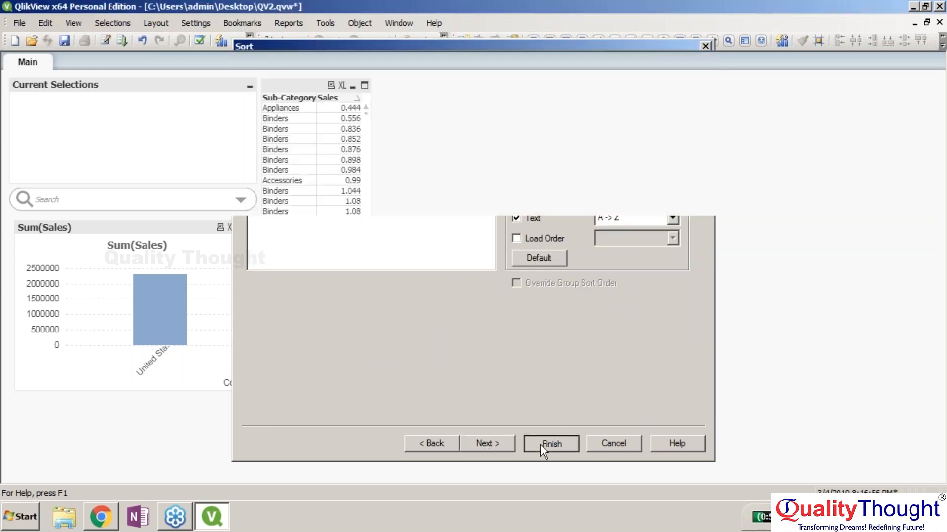
Move the radar chart right beside the Sub-Category and Sales table box and resize it
drag(699, 255, 542, 89)
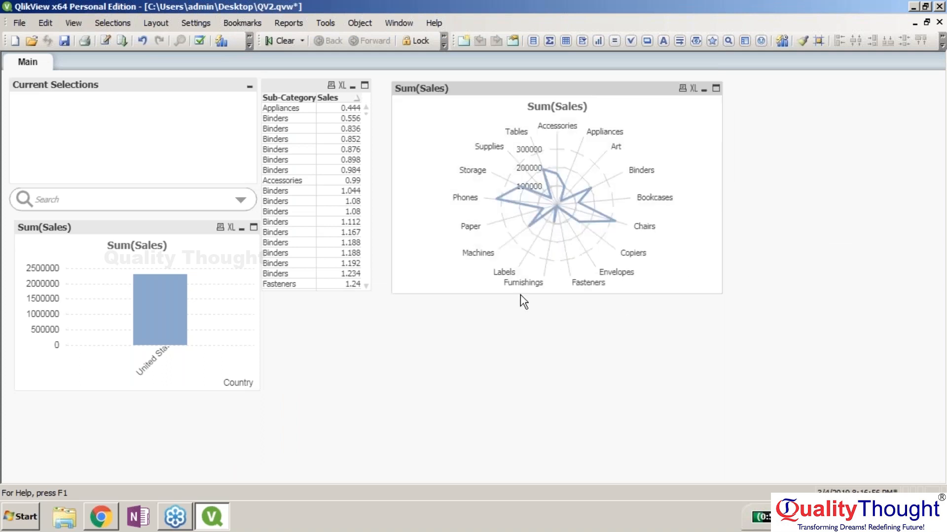
drag(393, 293, 239, 501)
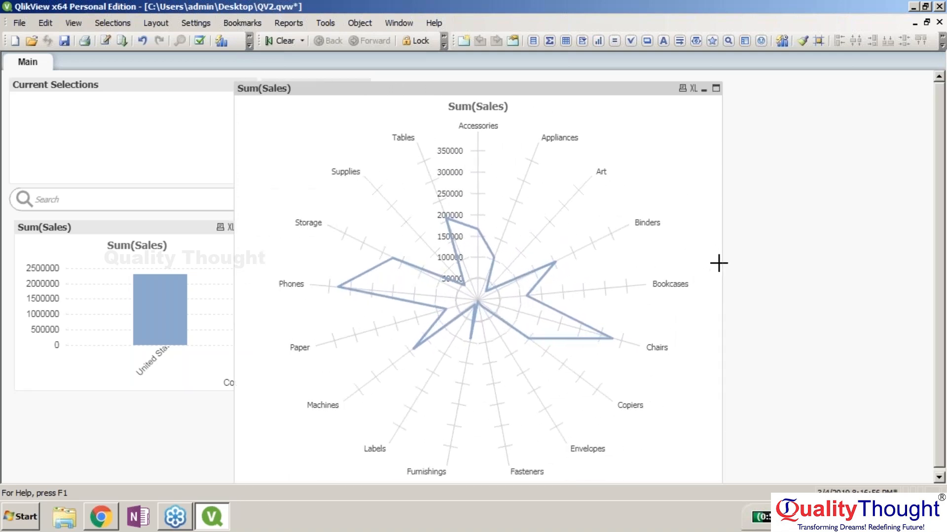
drag(721, 157, 840, 154)
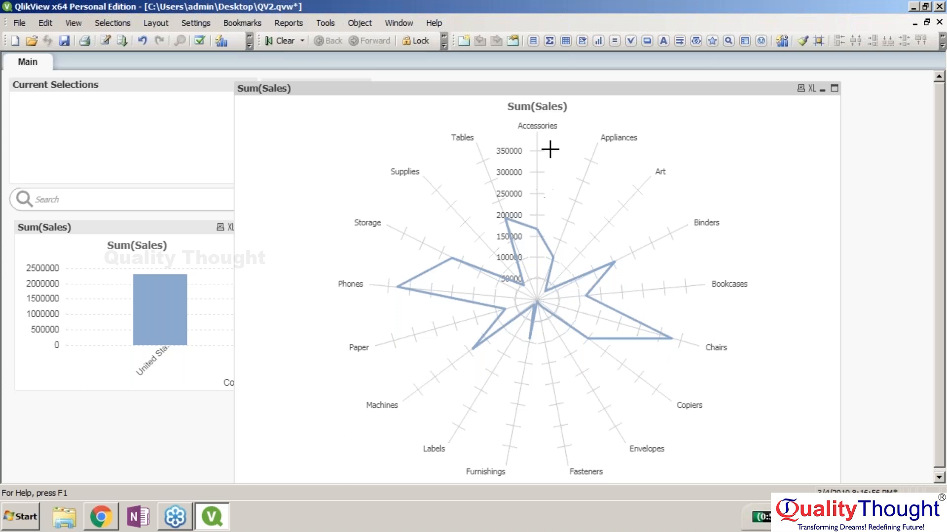
click(835, 88)
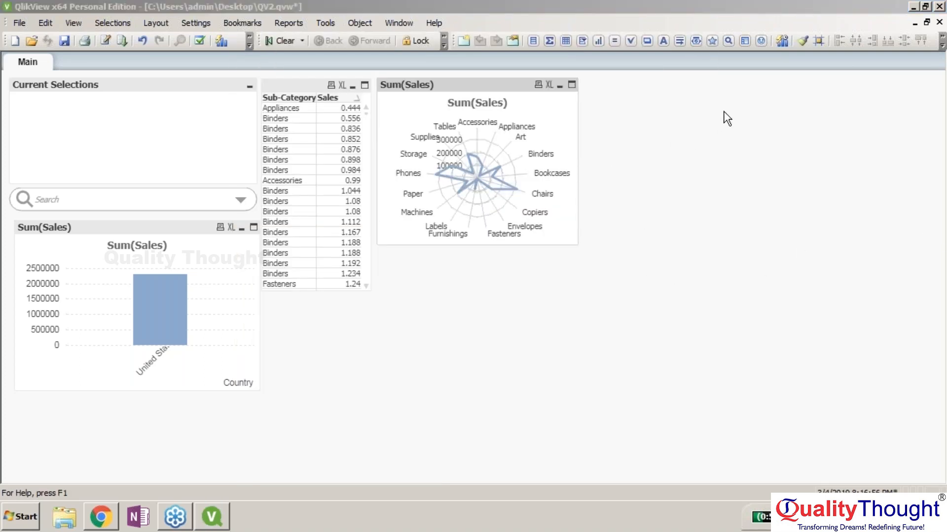
Select United States in the Country bar chart and clear the selection
right_click(169, 321)
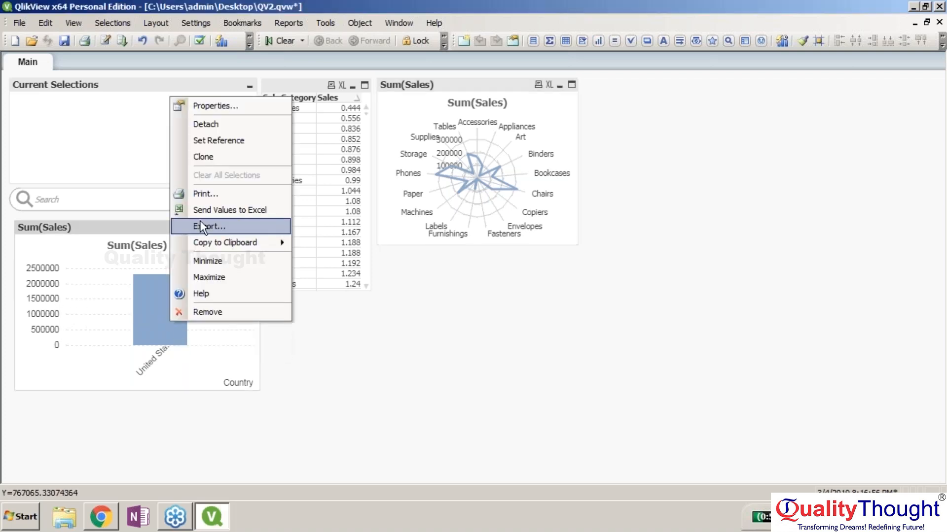
click(152, 312)
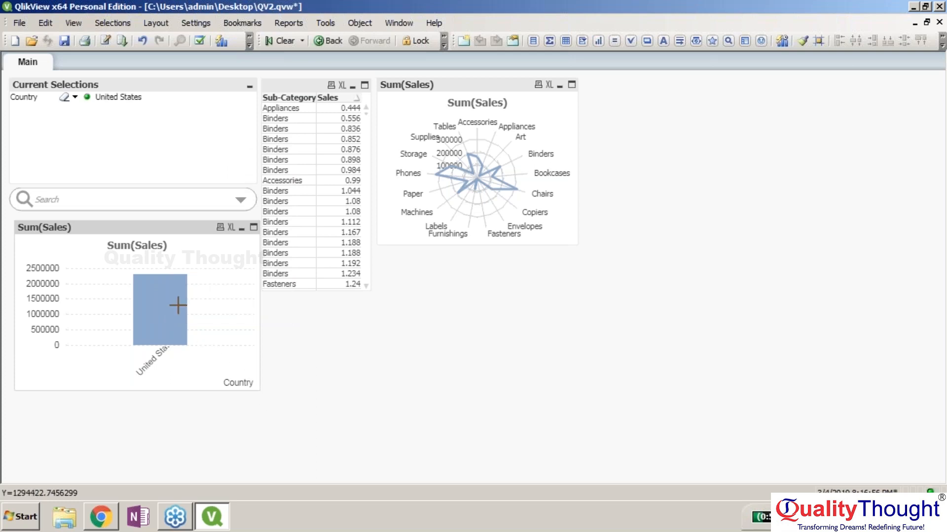
right_click(178, 306)
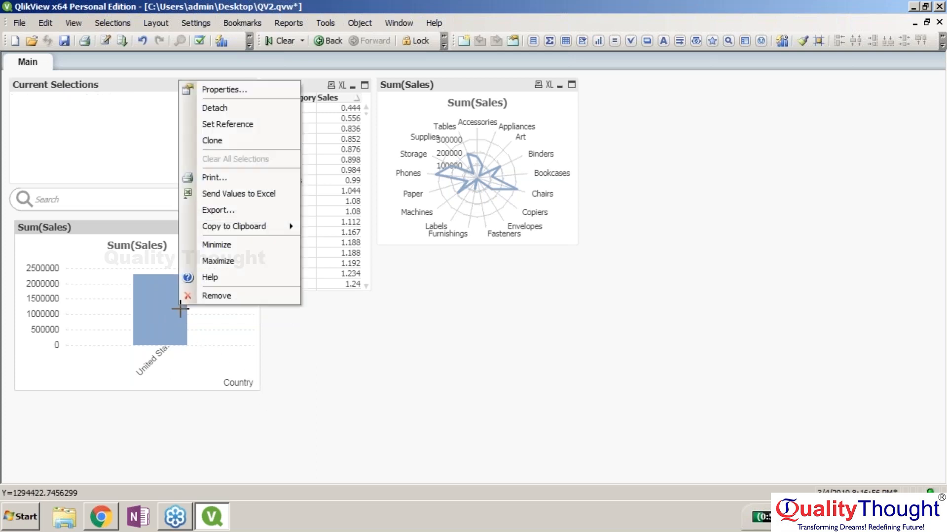
Switch to the desktop, open the ss workbook in Excel and dismiss the Office activation wizard
click(217, 514)
key(super+d)
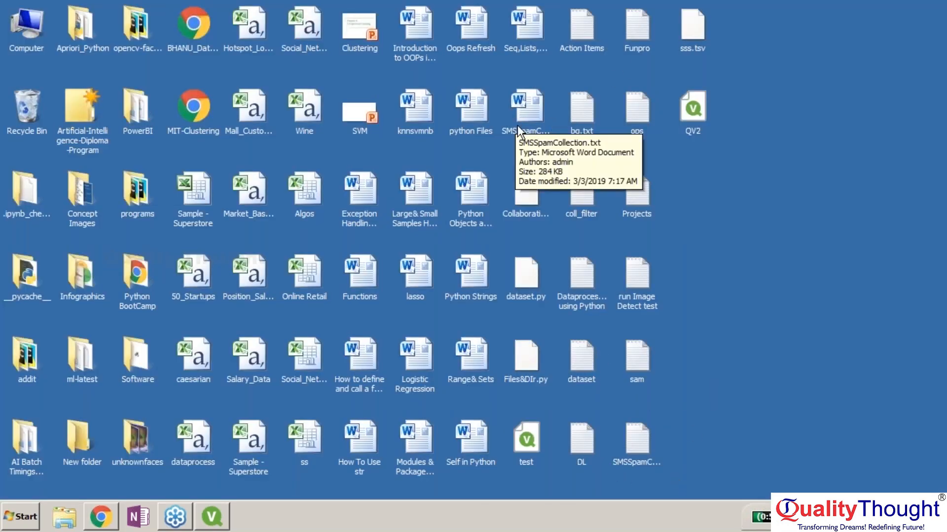
click(301, 103)
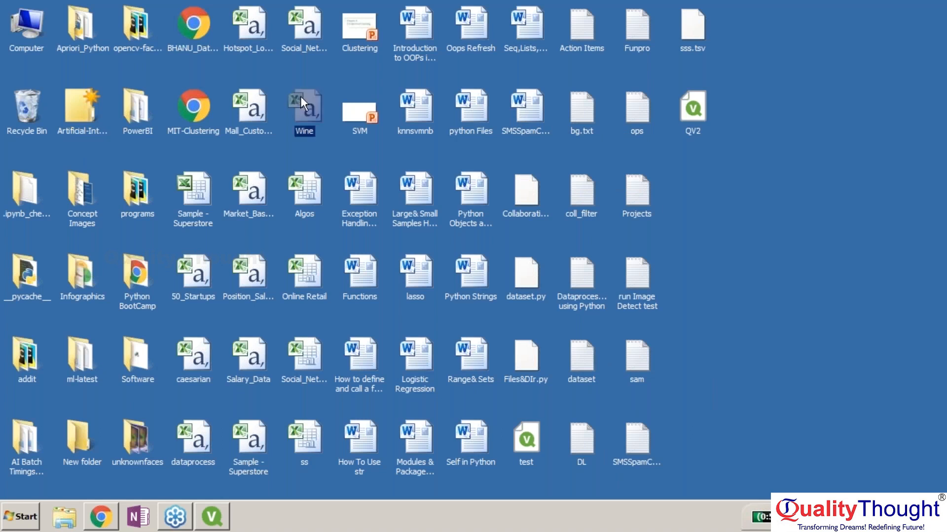
double_click(304, 438)
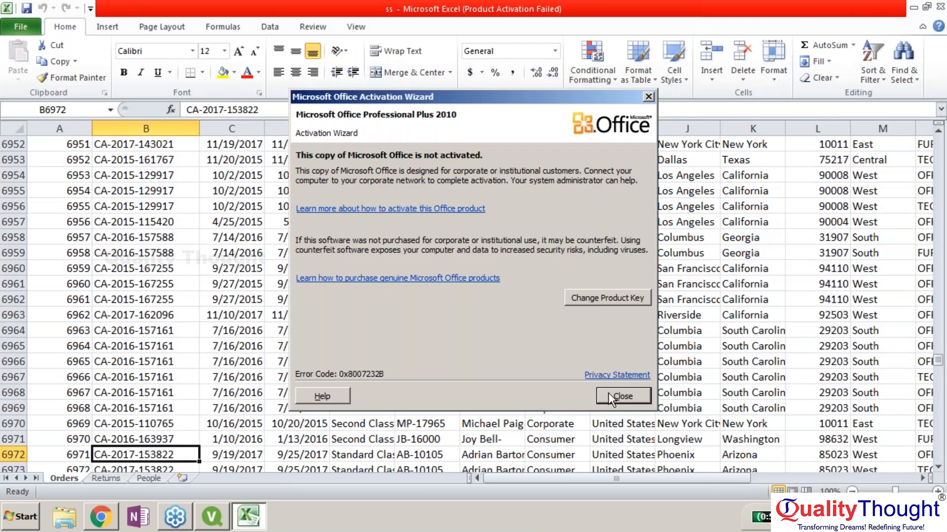
click(612, 397)
Examine the Country values on the Orders sheet from row 6952 up to the header in cell I1
click(625, 143)
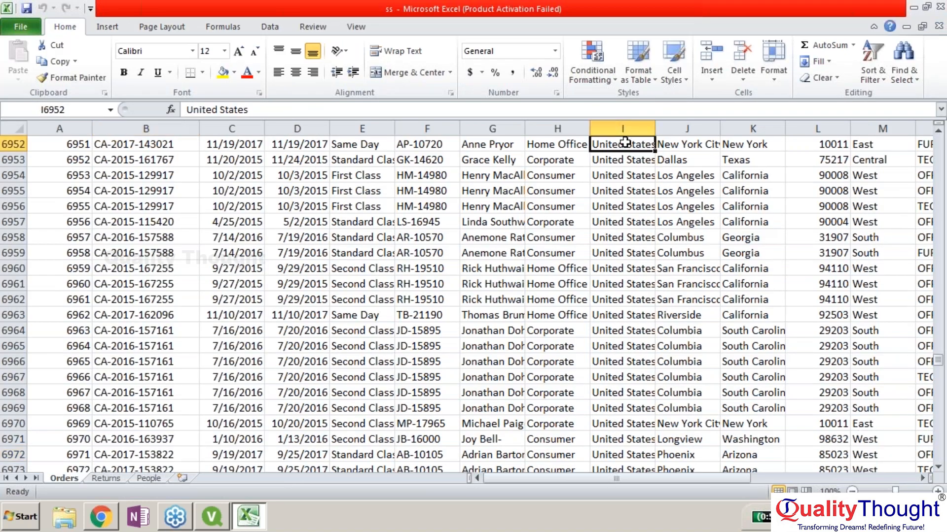
scroll(625, 143, up, 7)
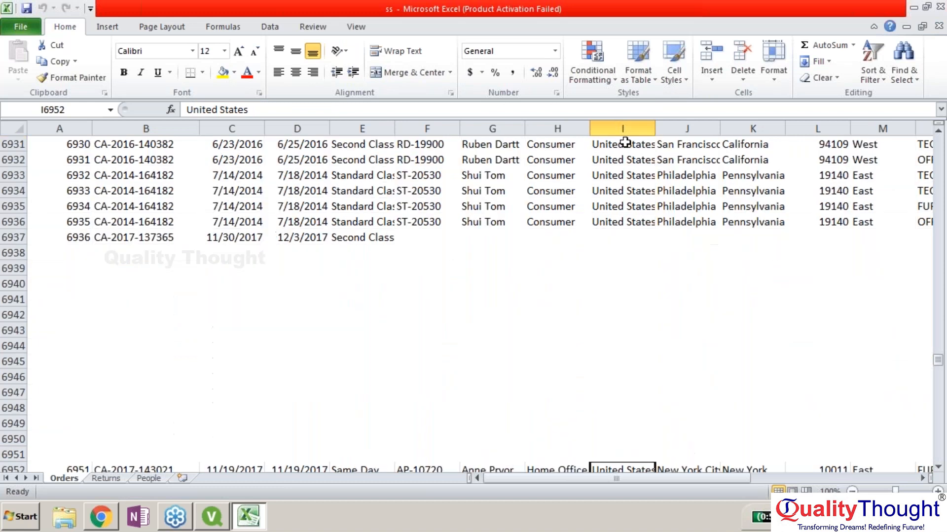
key(Page_Up)
key(Page_Up)
key(Page_Up)
key(Page_Up)
key(Page_Up)
key(Page_Up)
key(Page_Up)
key(Page_Up)
key(Page_Up)
key(Page_Up)
key(Page_Up)
key(Page_Up)
key(Page_Up)
key(Page_Up)
key(Page_Up)
key(Page_Up)
key(Page_Up)
key(Page_Up)
key(Page_Up)
key(Page_Up)
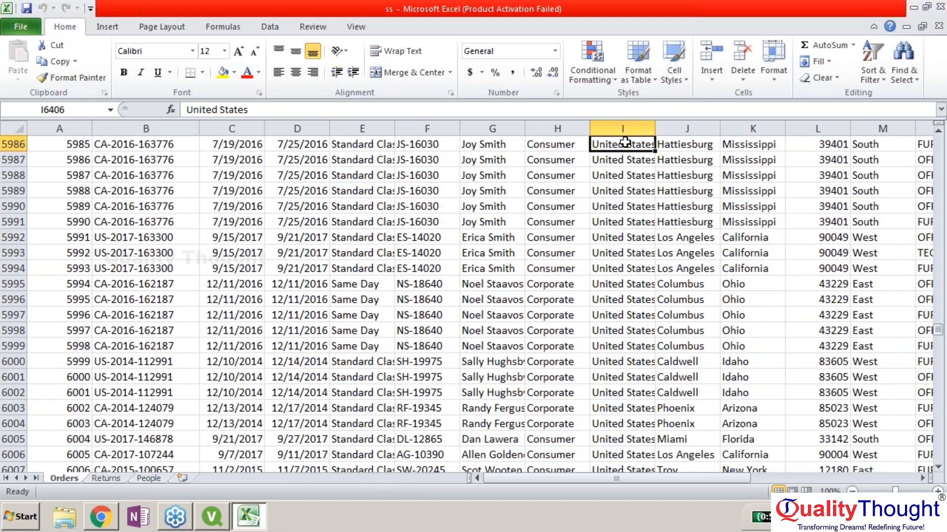
key(Page_Up)
key(Page_Up)
key(Page_Up)
key(Page_Up)
key(Page_Up)
key(Page_Up)
key(Page_Up)
key(Page_Up)
key(Page_Up)
key(Page_Up)
key(Page_Up)
key(Page_Up)
key(Page_Up)
key(Page_Up)
key(Page_Up)
key(Page_Up)
key(Page_Up)
key(Page_Up)
key(Page_Up)
key(Page_Up)
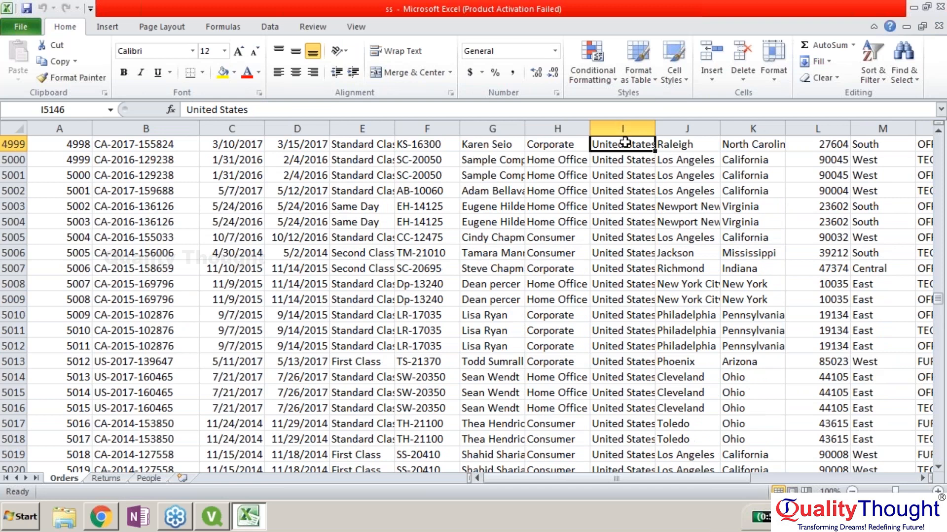
key(Page_Up)
key(Page_Up)
key(Page_Up)
key(Page_Up)
key(Page_Up)
key(Page_Up)
key(Page_Up)
key(Page_Up)
key(Page_Up)
key(Page_Up)
key(Page_Up)
key(Page_Up)
key(Page_Up)
key(Page_Up)
key(Page_Up)
key(Page_Up)
key(Page_Up)
key(Page_Up)
key(Page_Up)
key(Page_Up)
key(Page_Up)
key(Page_Up)
key(Page_Up)
key(Page_Up)
key(Page_Up)
key(Page_Up)
key(Page_Up)
key(Page_Up)
key(Page_Up)
key(Page_Up)
key(Page_Up)
key(Page_Up)
key(Page_Up)
key(Page_Up)
key(Page_Up)
key(Page_Up)
key(Page_Up)
key(Page_Up)
key(Page_Up)
key(Page_Up)
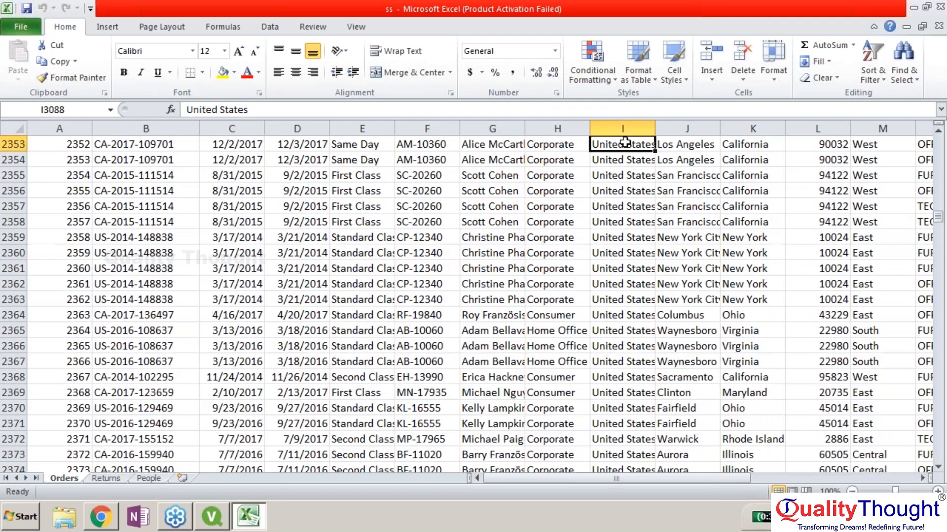
key(Page_Up)
key(Page_Up)
key(Page_Up)
key(Page_Up)
key(Page_Up)
key(Page_Up)
key(Page_Up)
key(Page_Up)
key(Page_Up)
key(Page_Up)
key(Page_Up)
key(Page_Up)
key(Page_Up)
key(Page_Up)
key(Page_Up)
key(Page_Up)
key(Page_Up)
key(Page_Up)
key(Page_Up)
key(Page_Up)
key(ctrl+Up)
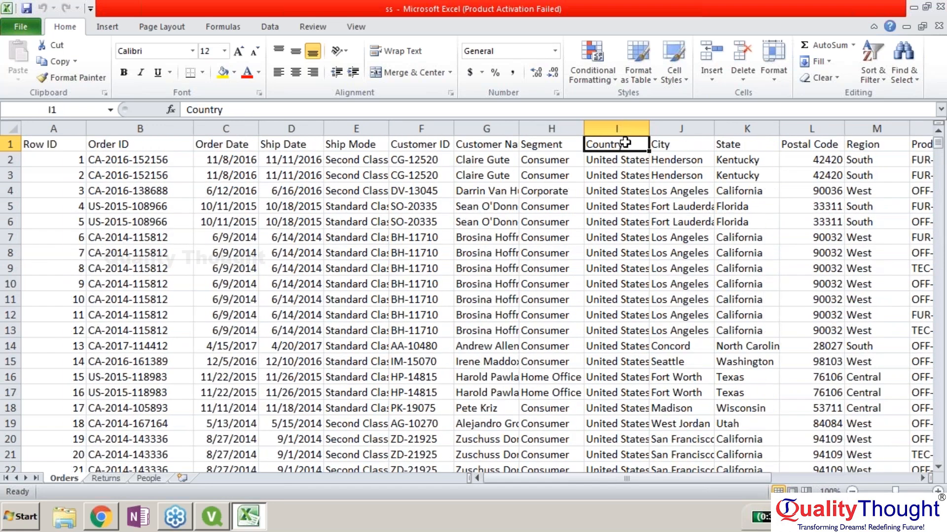
Switch back to QlikView and open the general properties of the Sub-Category and Sales table box
click(250, 523)
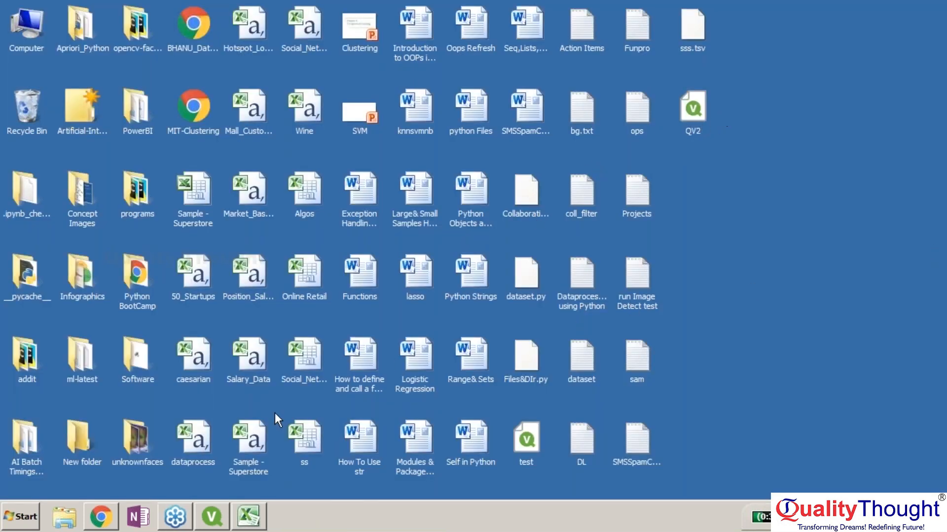
click(210, 517)
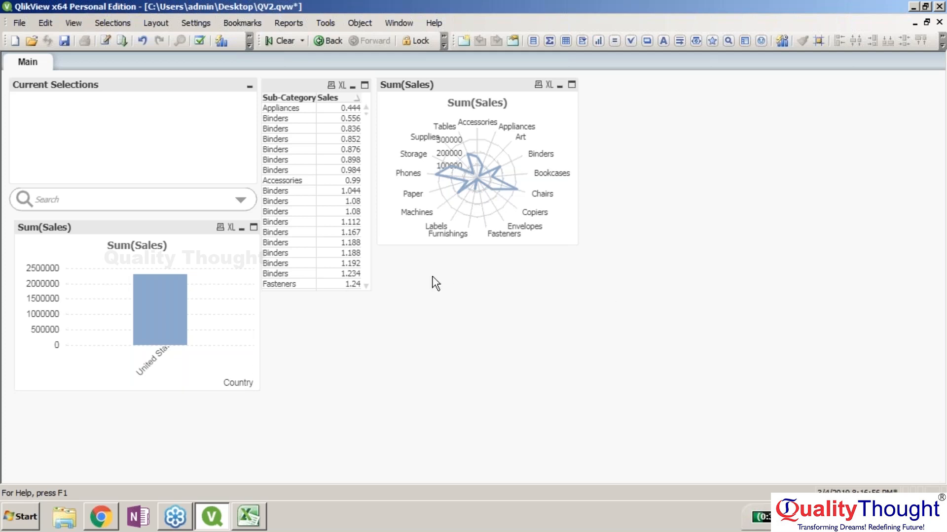
right_click(309, 85)
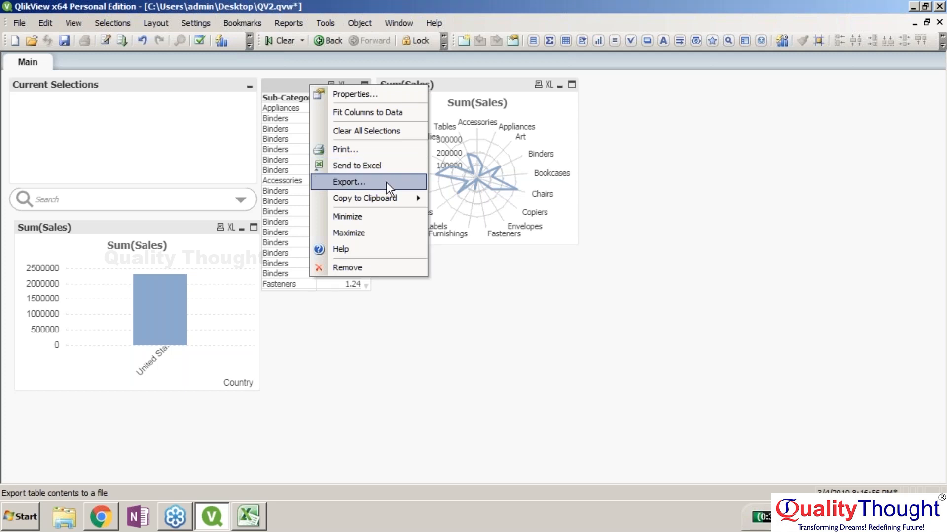
click(392, 98)
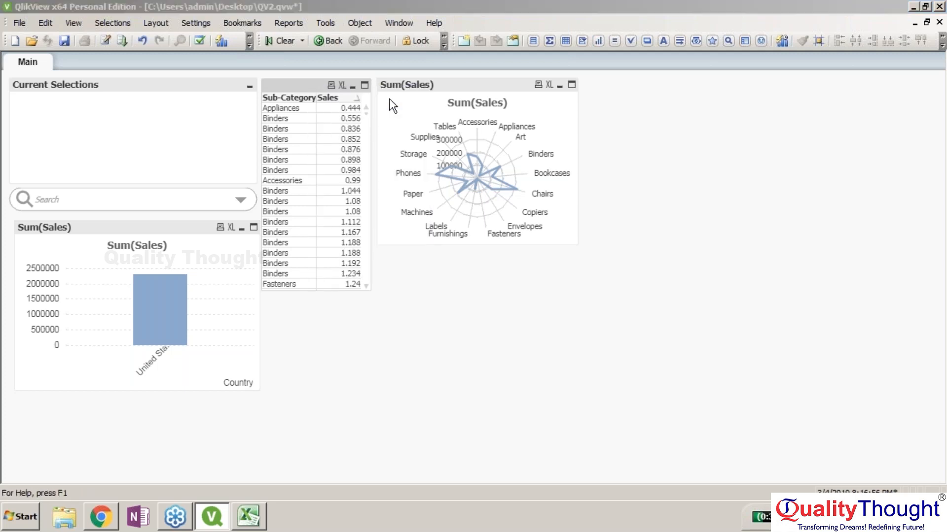
click(304, 85)
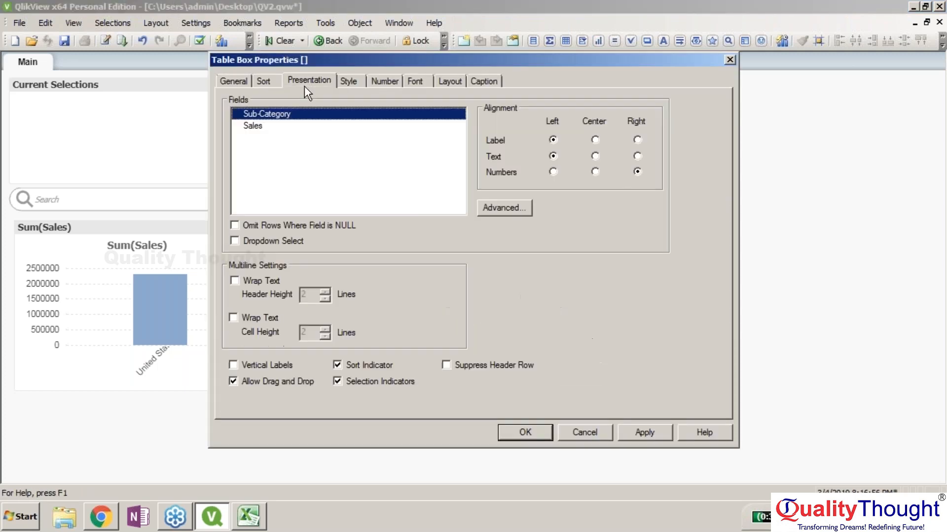
click(265, 79)
click(238, 81)
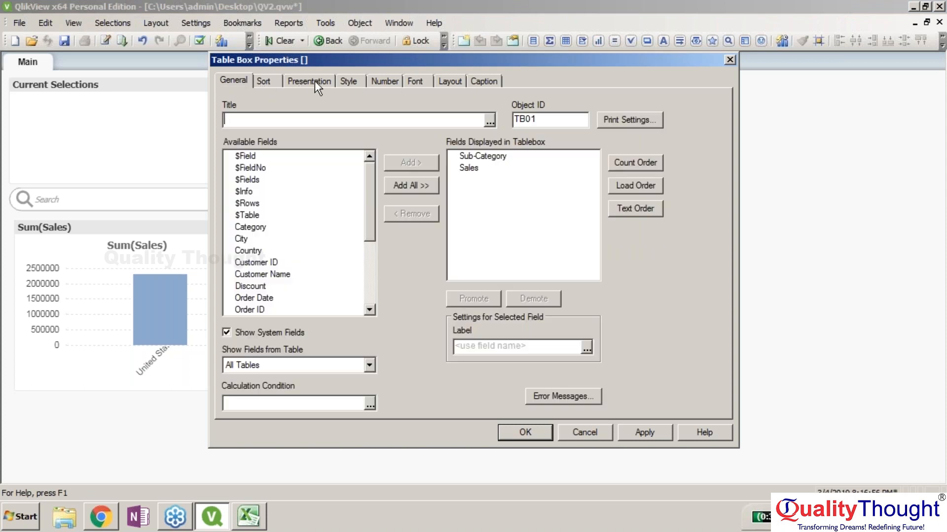
click(315, 81)
click(271, 82)
click(318, 82)
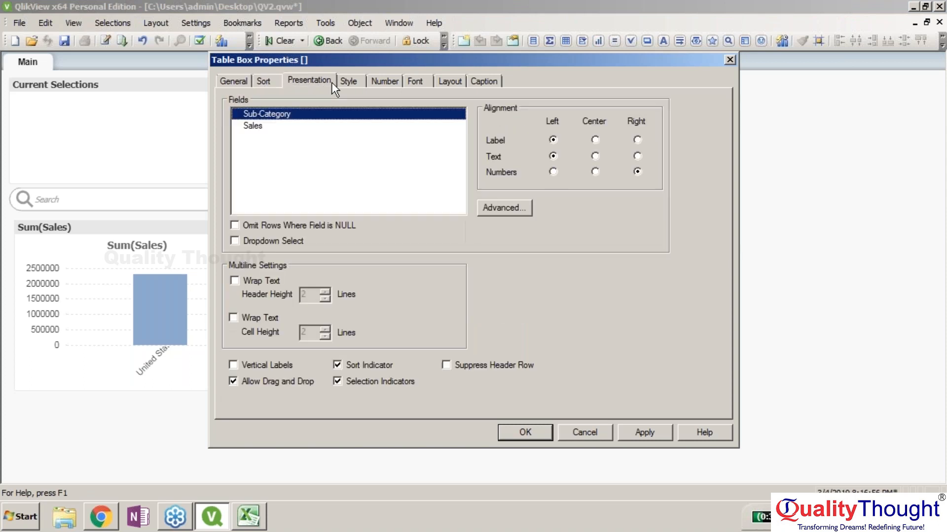
click(350, 81)
click(237, 80)
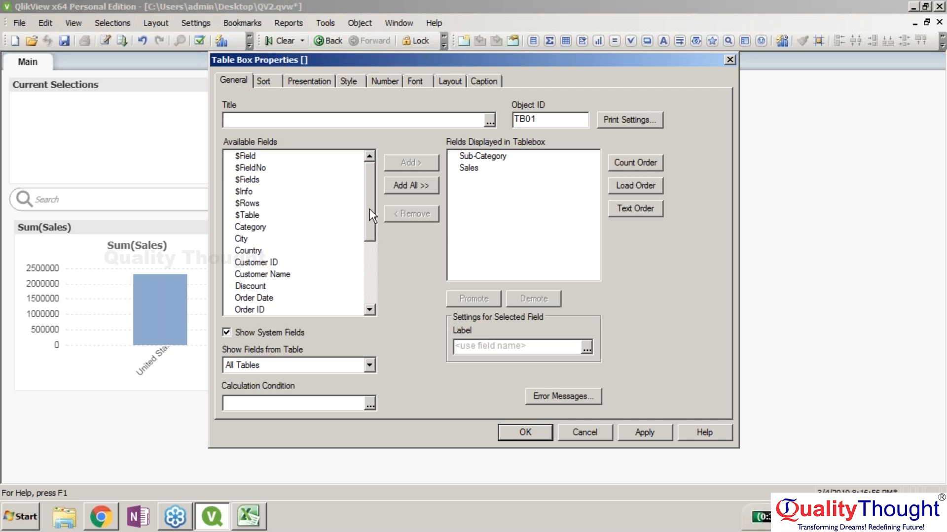
Add the Profit field to the fields displayed in the table box and apply the change
drag(369, 208, 270, 273)
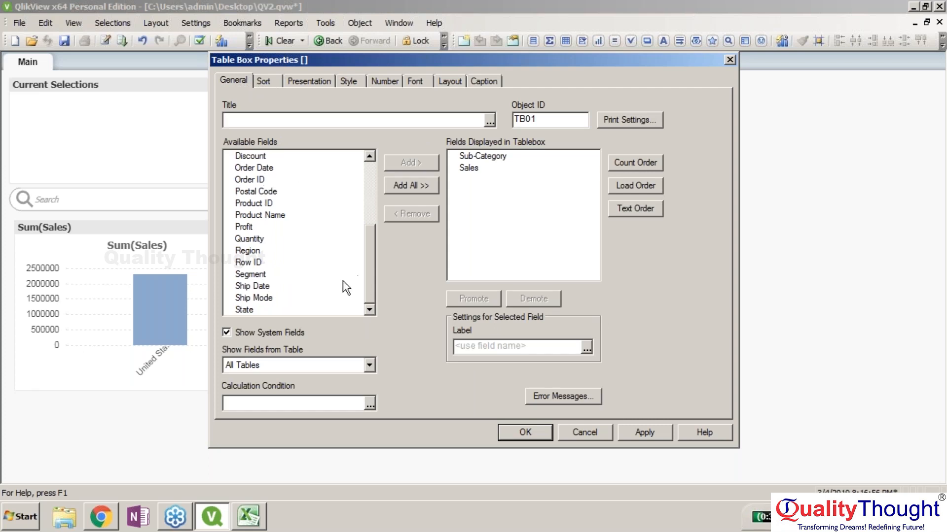
scroll(375, 282, up, 2)
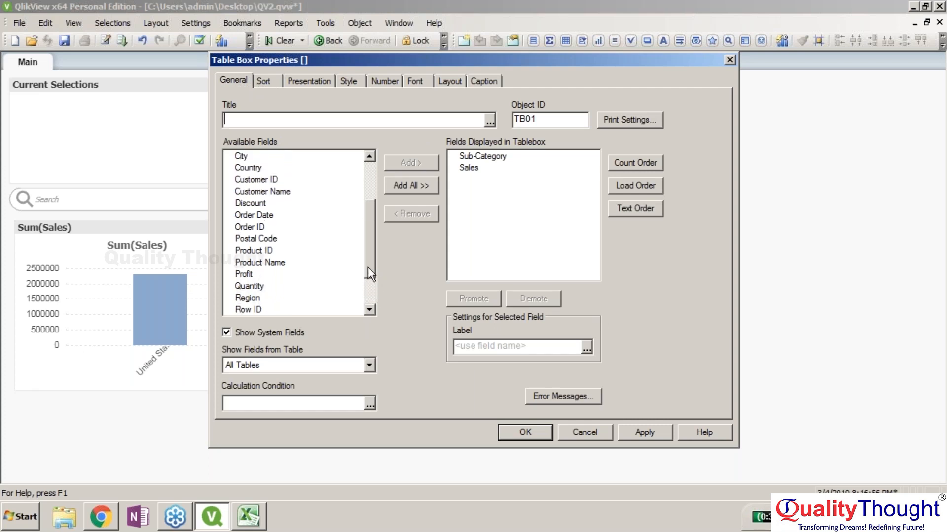
drag(368, 259, 369, 304)
click(265, 227)
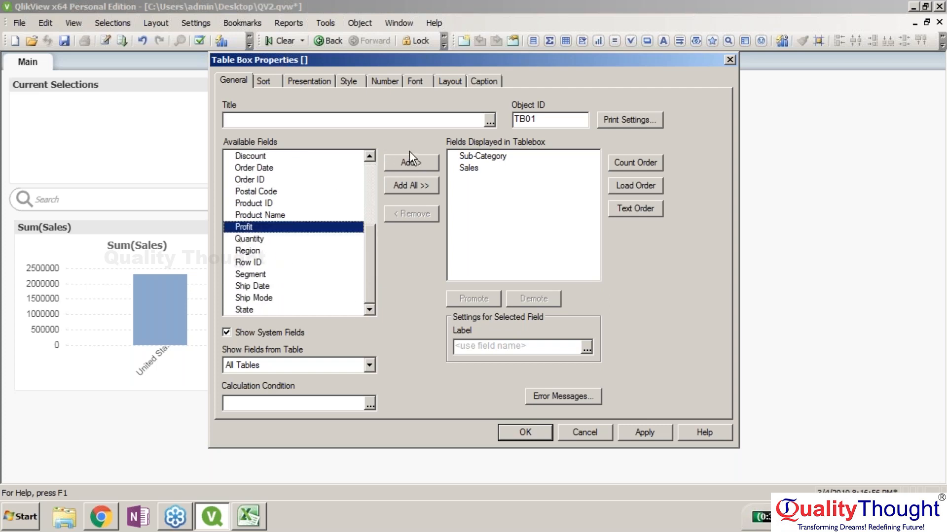
click(410, 162)
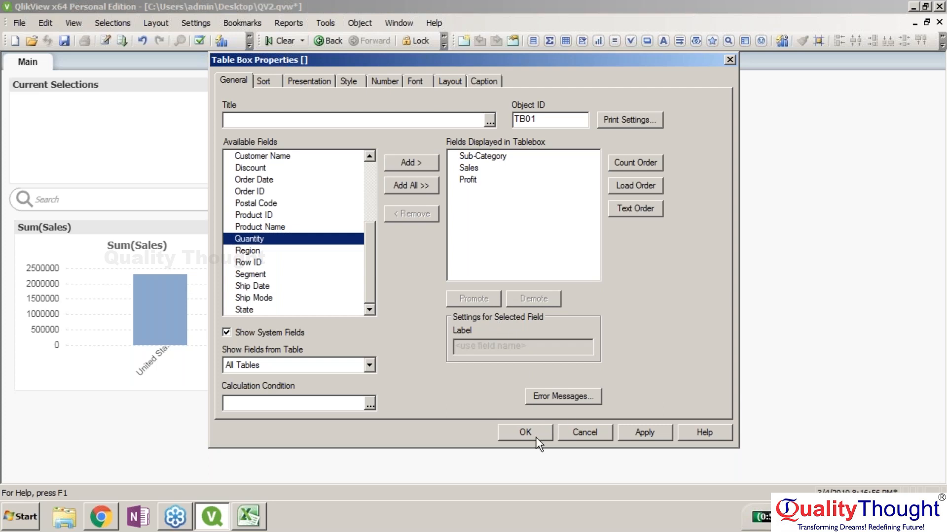
click(536, 437)
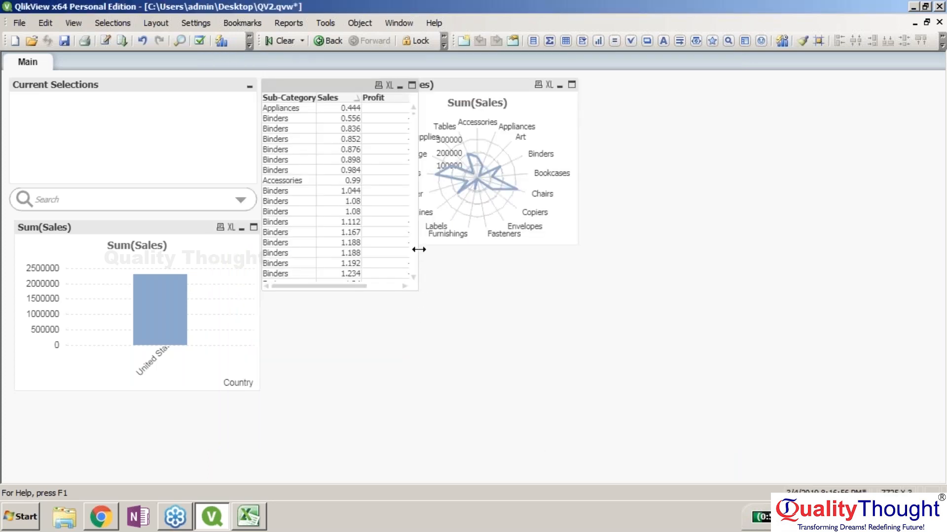
Widen the table box to fit the Profit column and move the radar chart over the lower part of the bar chart
drag(417, 250, 445, 248)
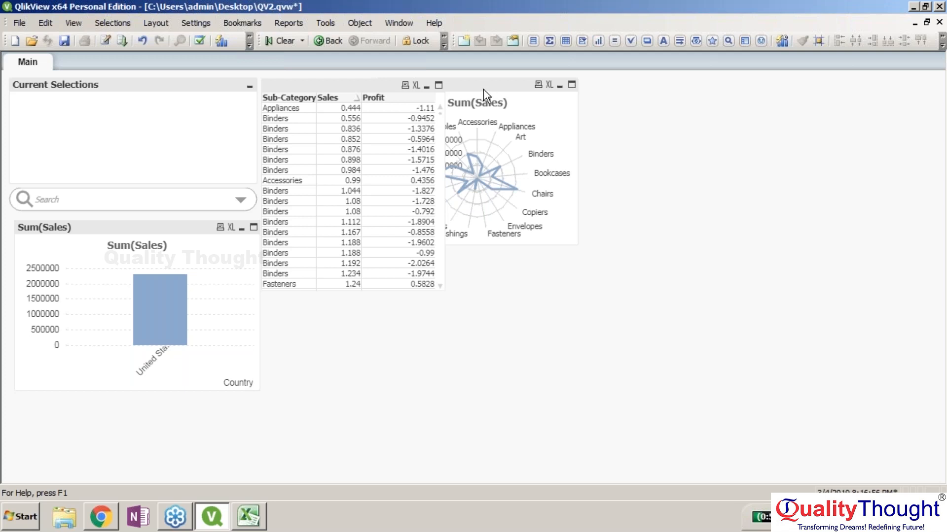
drag(483, 88, 119, 328)
right_click(558, 273)
click(602, 80)
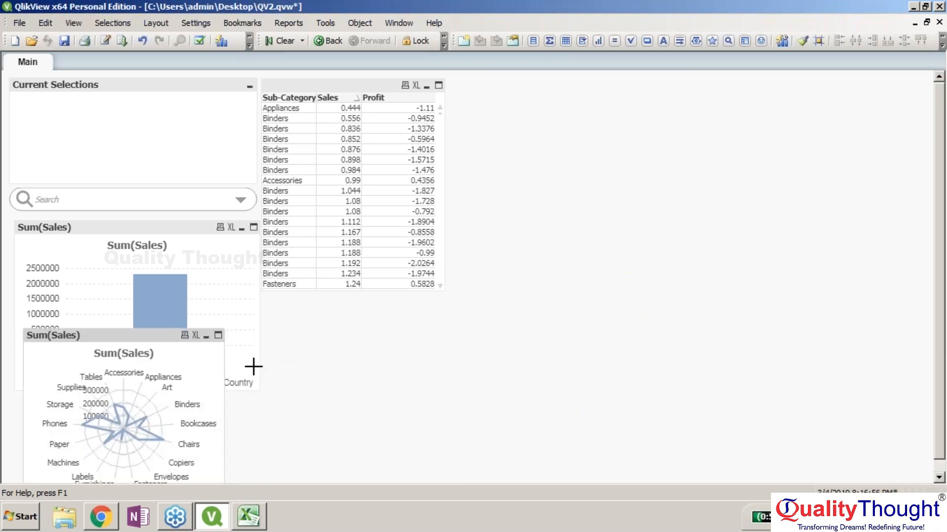
Start a new chart sheet object and set its chart type to Combo Chart
right_click(557, 164)
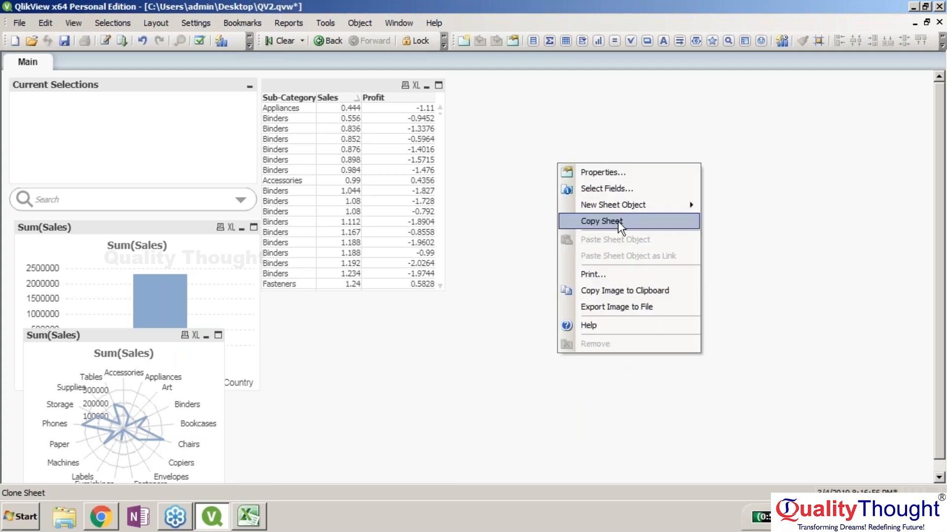
mouse_move(614, 207)
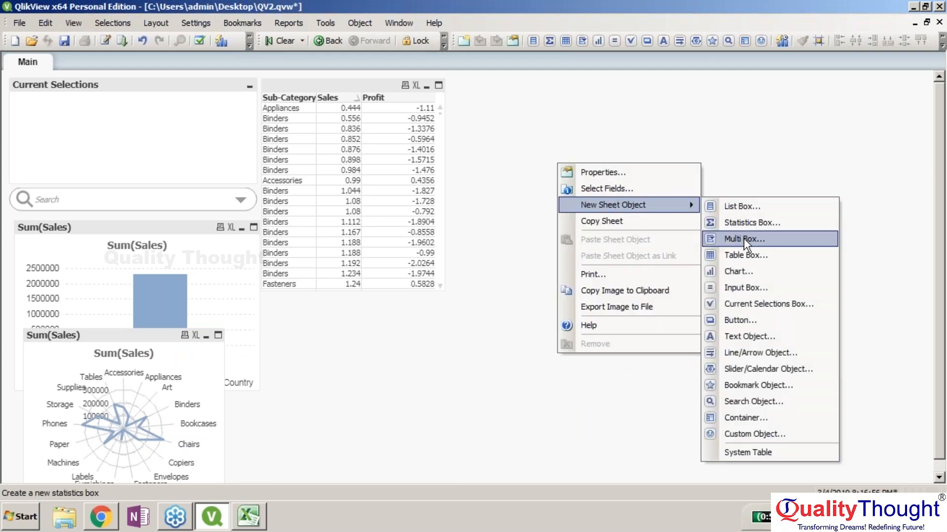
click(756, 271)
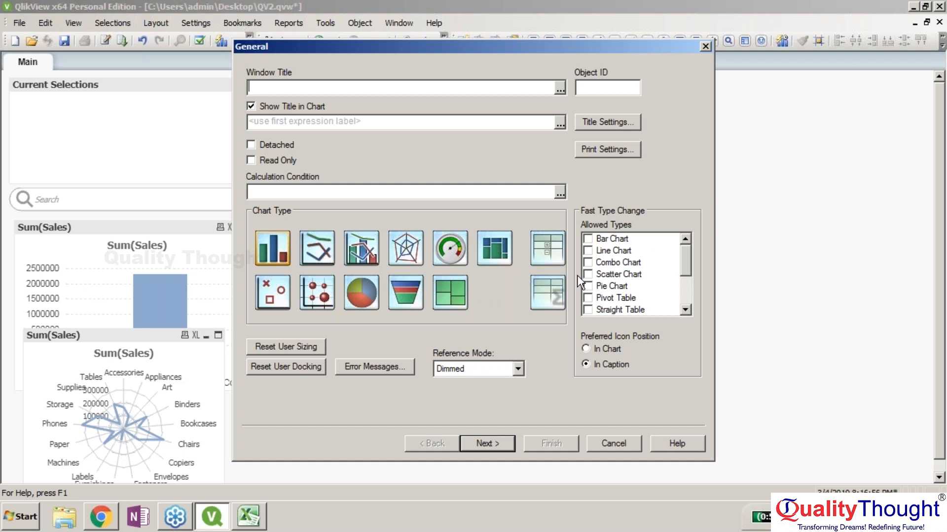
click(588, 263)
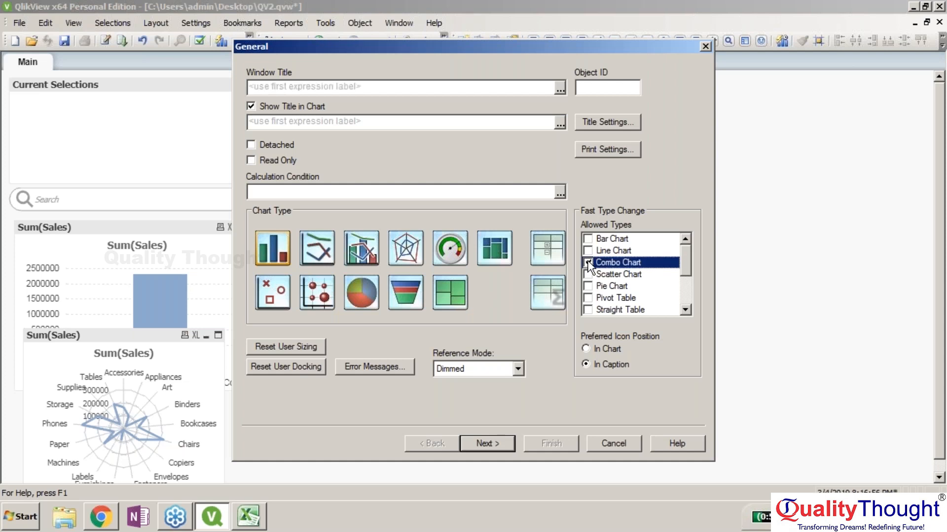
click(367, 254)
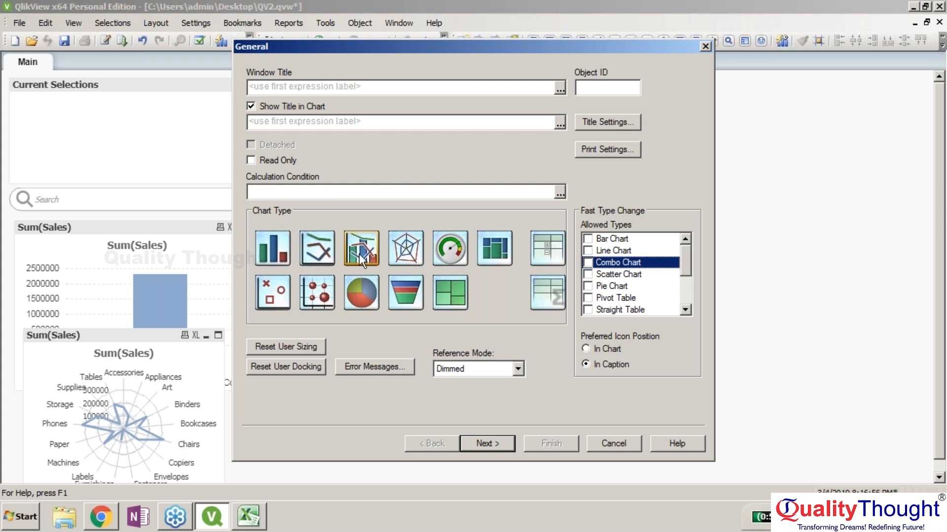
click(484, 442)
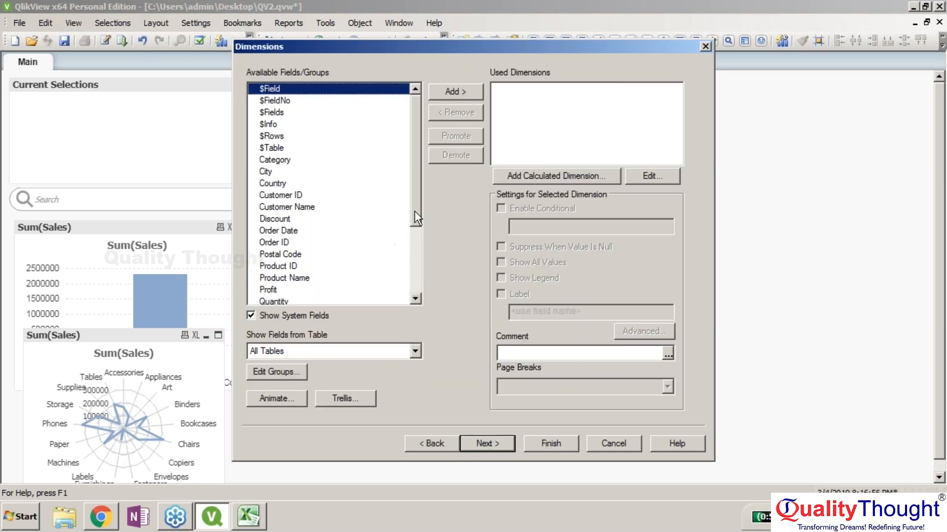
Add Sub-Category as the combo chart's dimension
drag(417, 206, 416, 299)
click(318, 291)
click(450, 93)
click(291, 255)
click(457, 93)
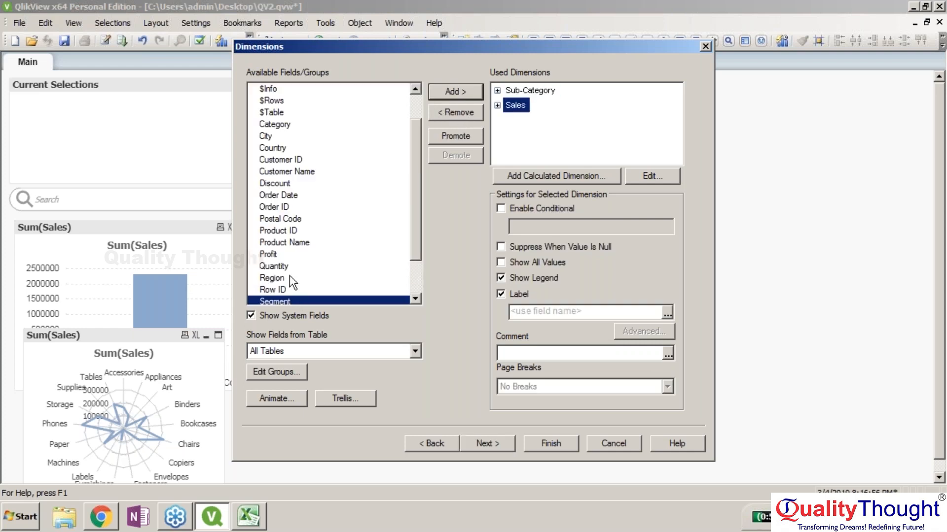
click(282, 255)
click(470, 95)
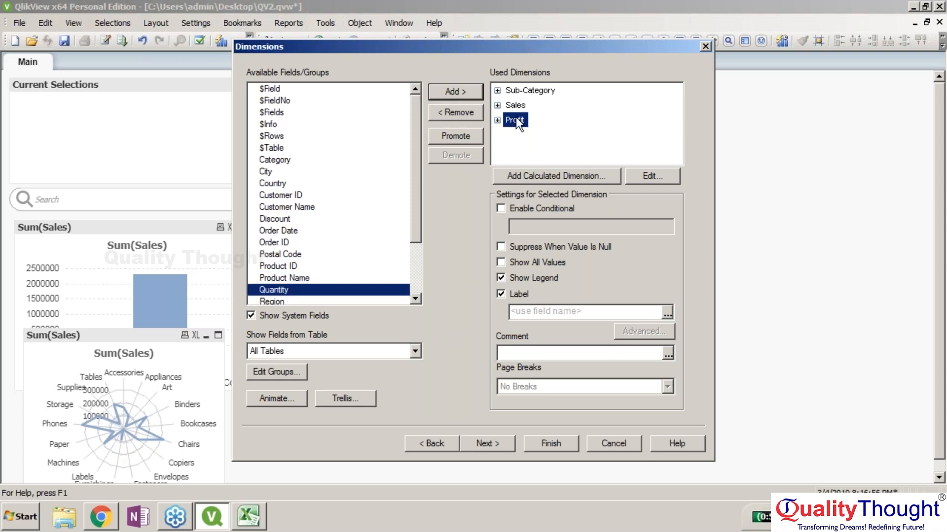
click(461, 112)
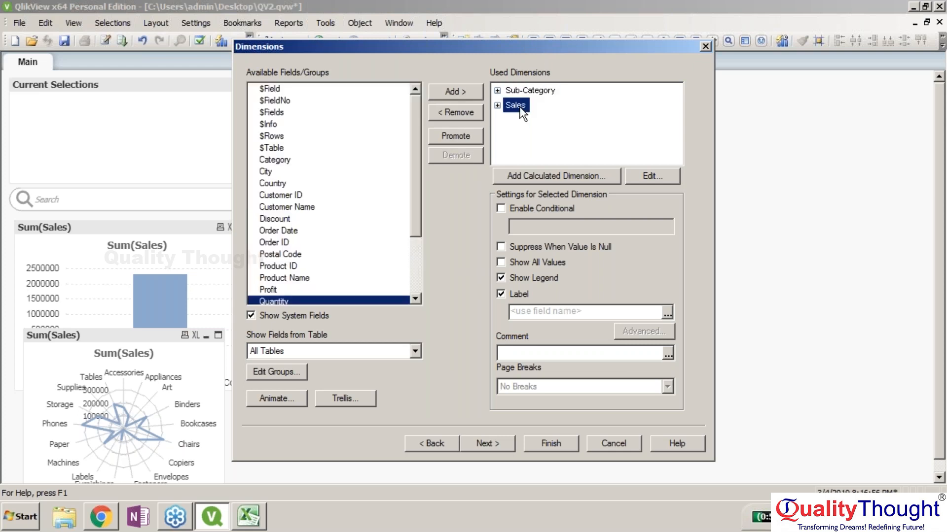
click(456, 112)
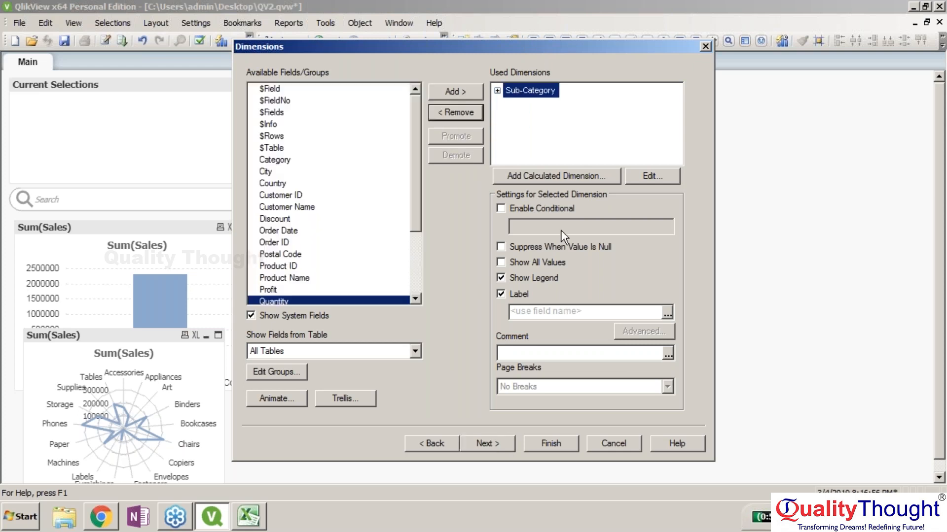
Add the expression Sum(Sales) to the combo chart and label it Sales
click(504, 444)
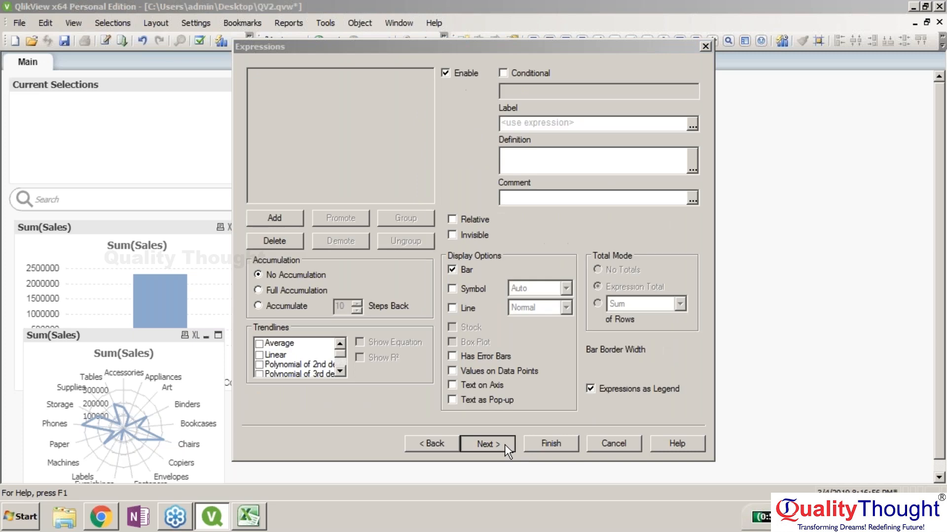
text(Sum)
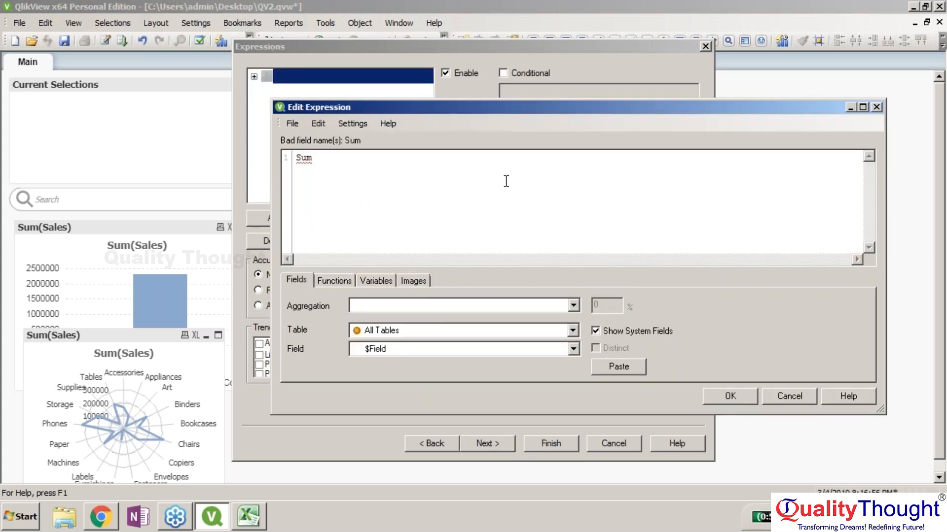
text((Sale)
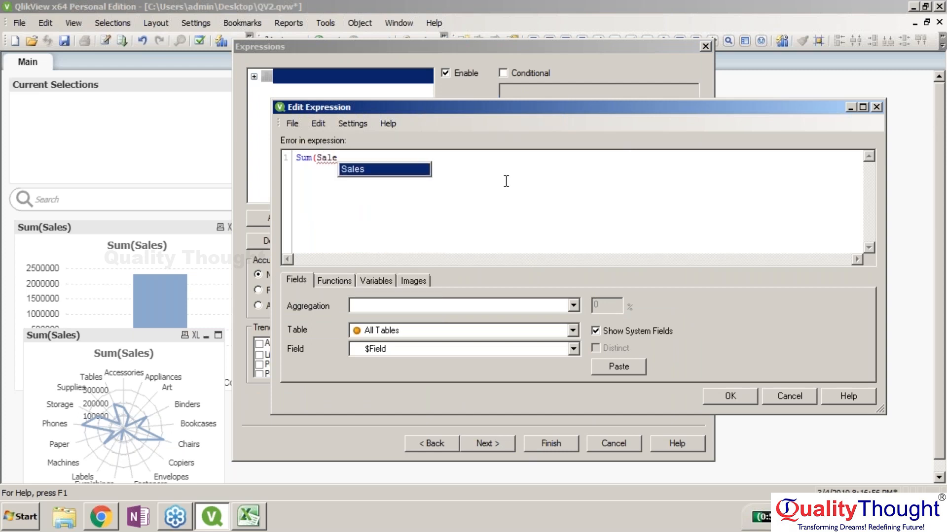
text(s))
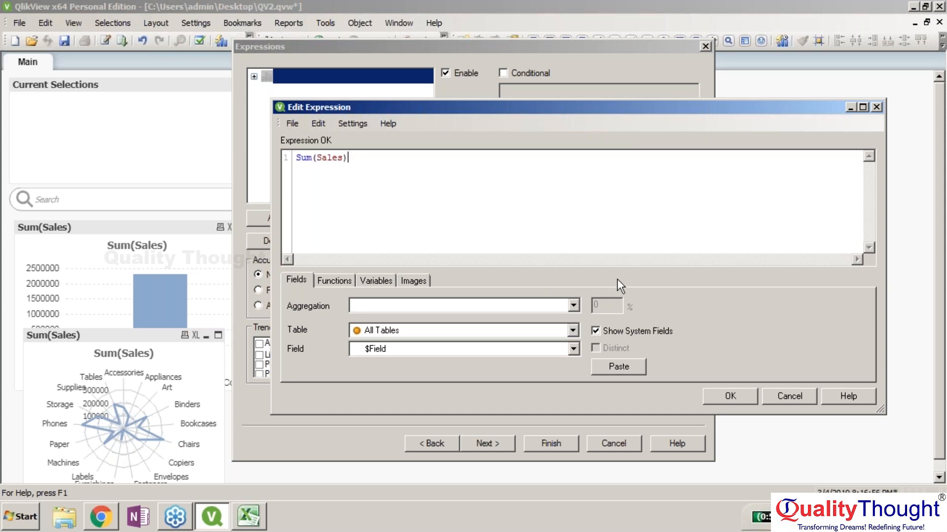
click(711, 394)
click(589, 127)
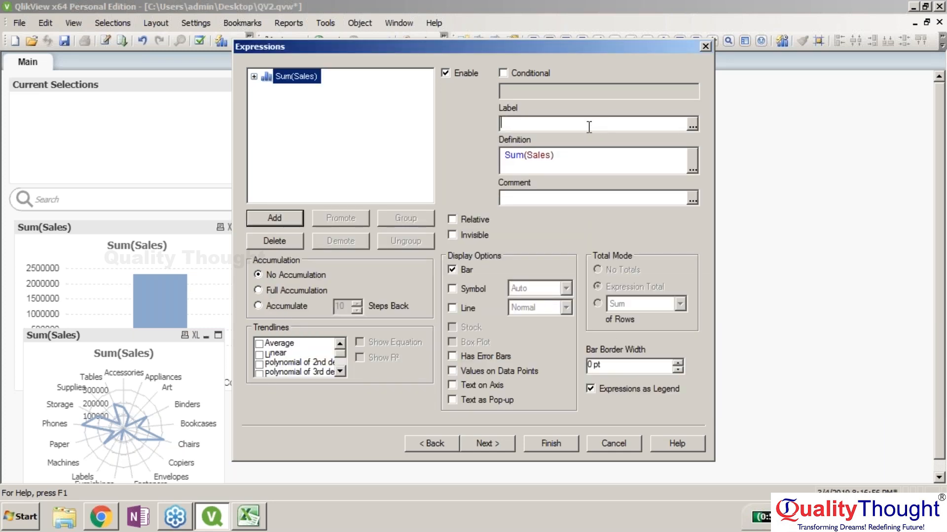
text(Sales)
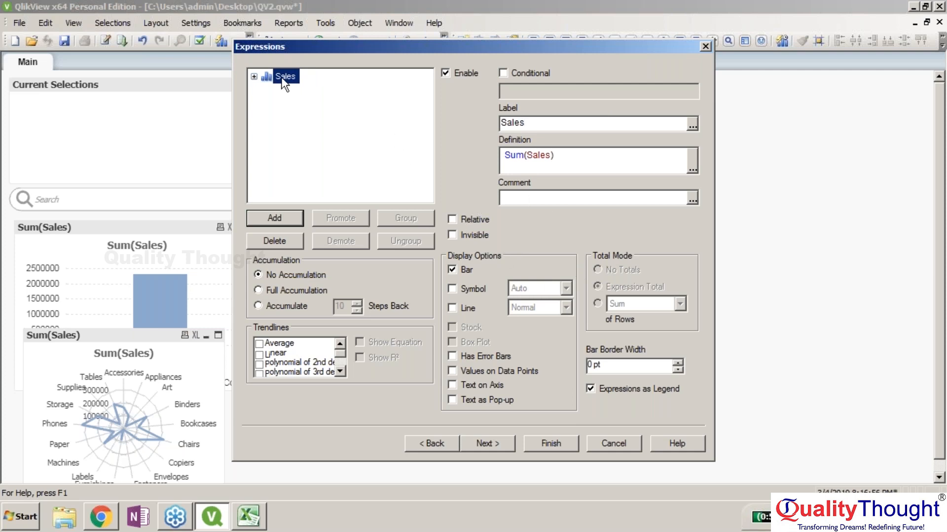
Add a second expression, Sum(Profit), to the combo chart
click(268, 221)
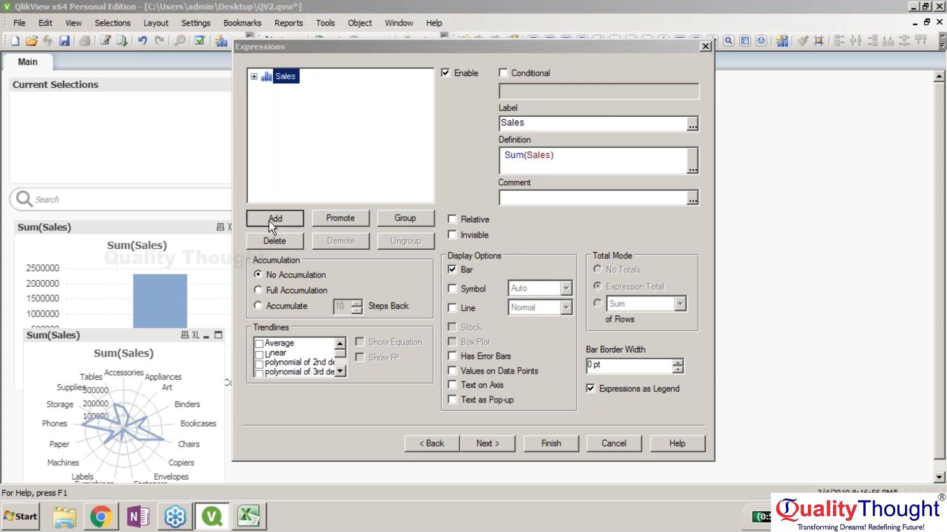
text(Sum)
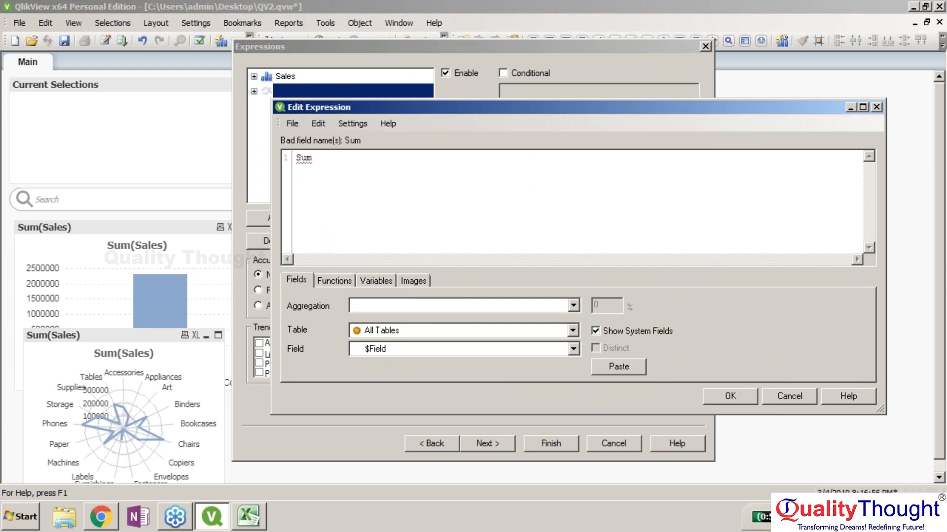
text(()
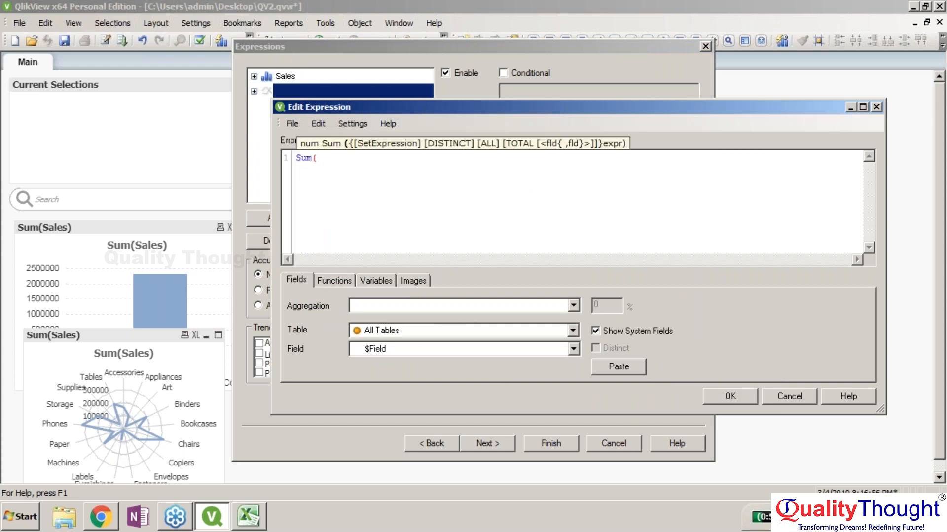
text(profo)
key(BackSpace)
key(Return)
text())
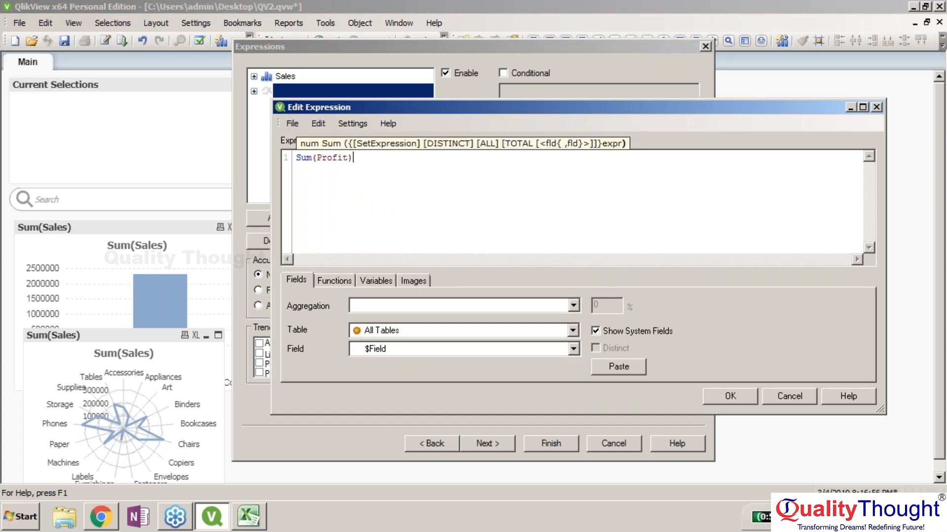
click(723, 395)
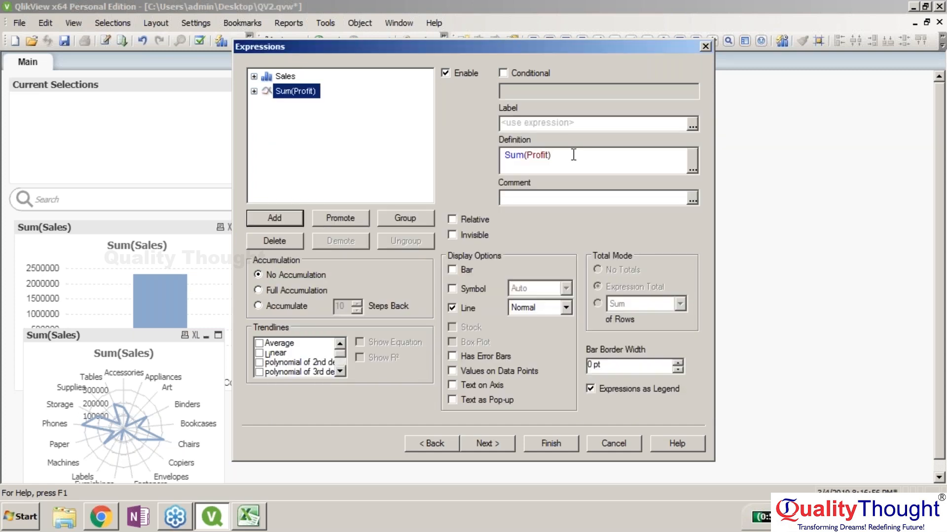
Change the Sum(Profit) expression's definition to Profit and finish creating the combo chart with the default sort settings
drag(573, 156, 461, 158)
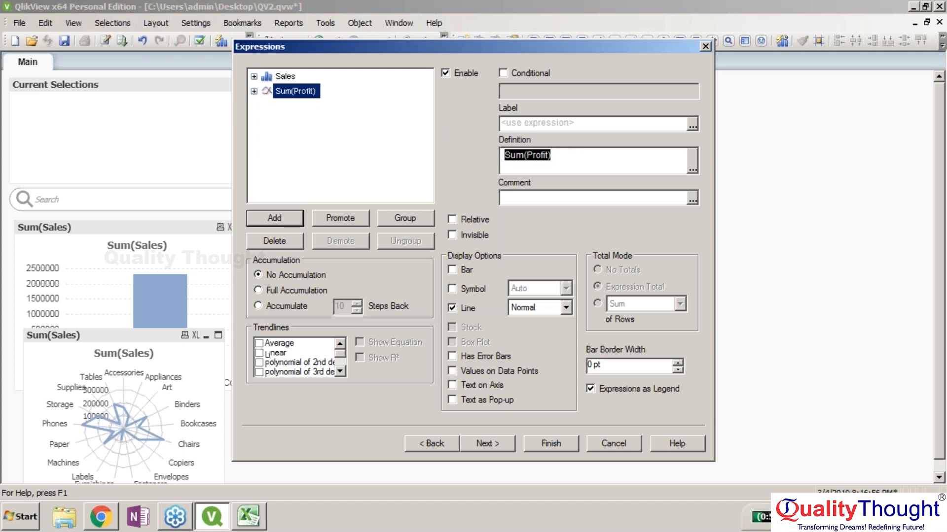
text(Profi)
key(Return)
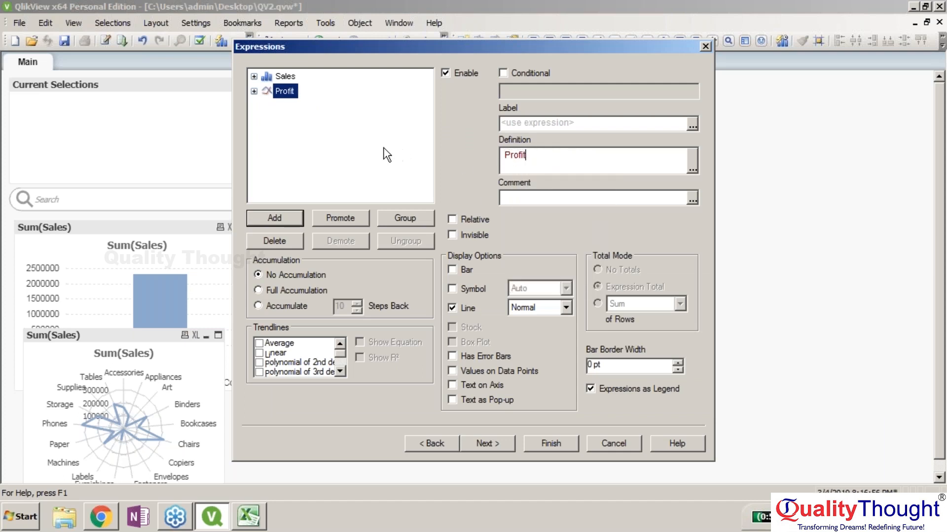
click(489, 442)
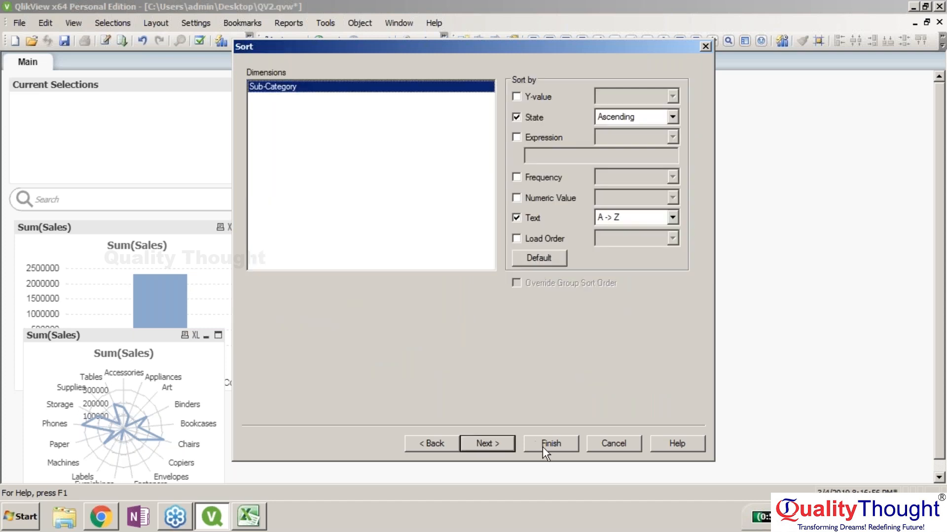
click(542, 447)
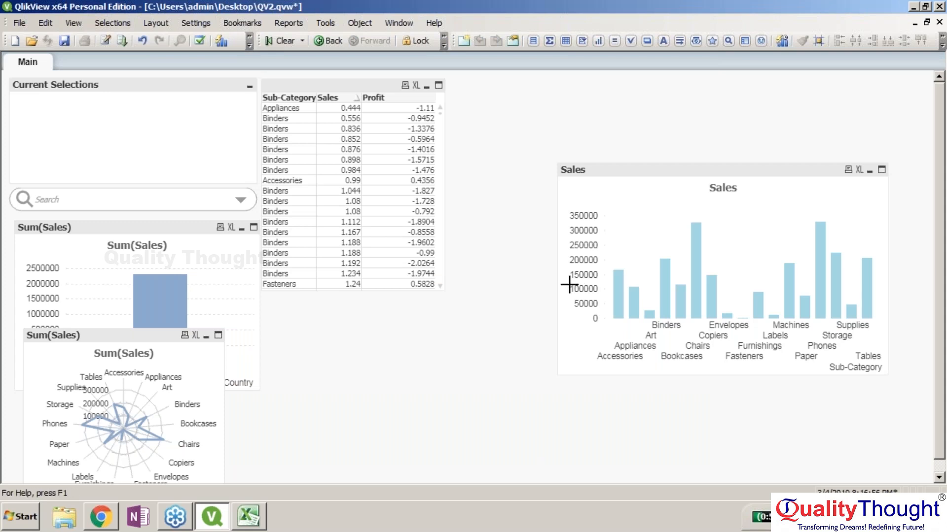
Widen the combo chart toward the bar chart and move it up so it overlaps the table box
drag(557, 287, 318, 312)
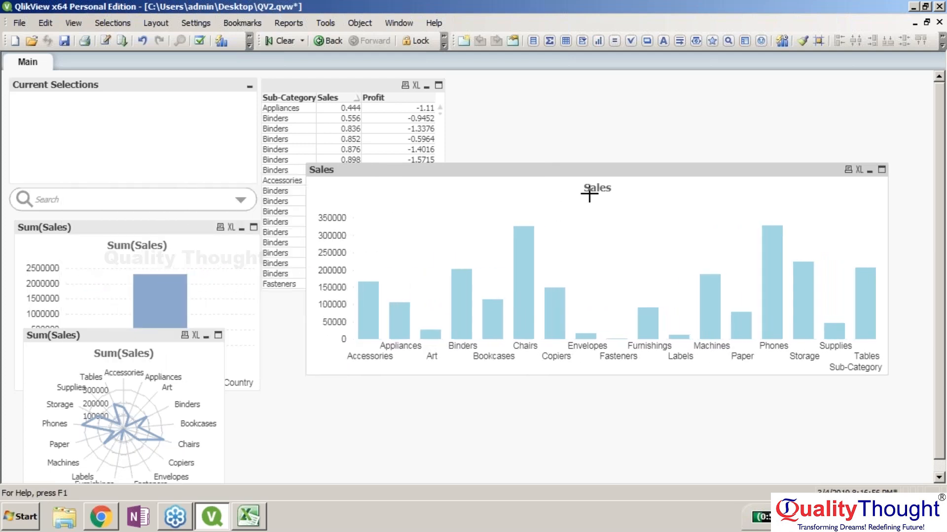
drag(595, 197, 607, 110)
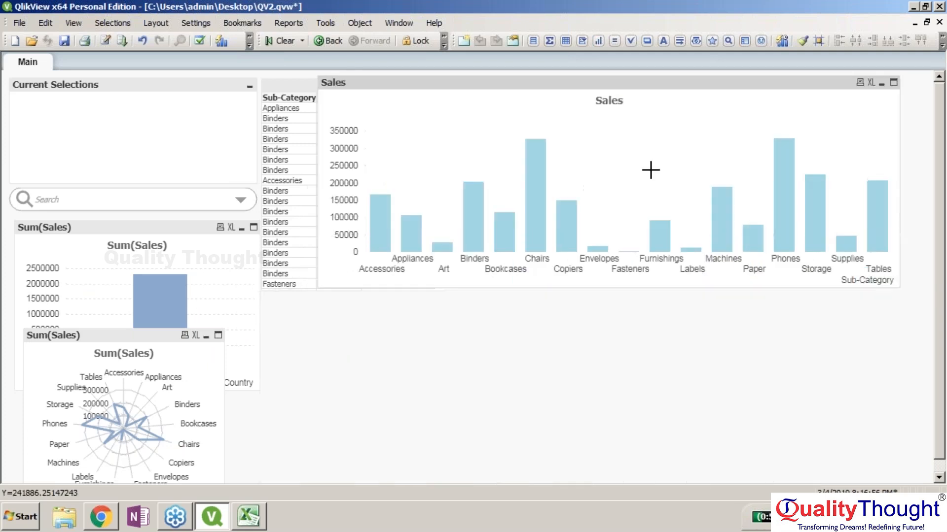
Replace the combo chart's Sub-Category dimension with Category and apply the change
right_click(637, 88)
click(666, 105)
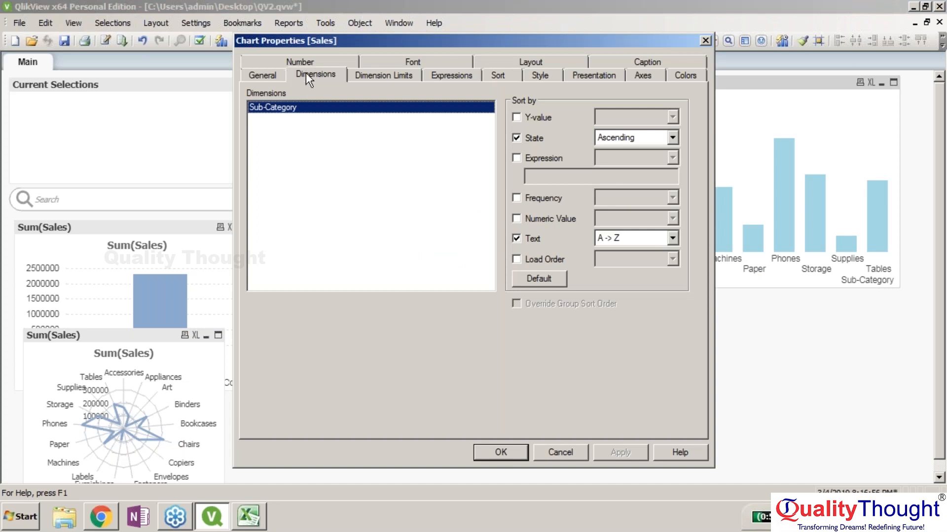
click(306, 73)
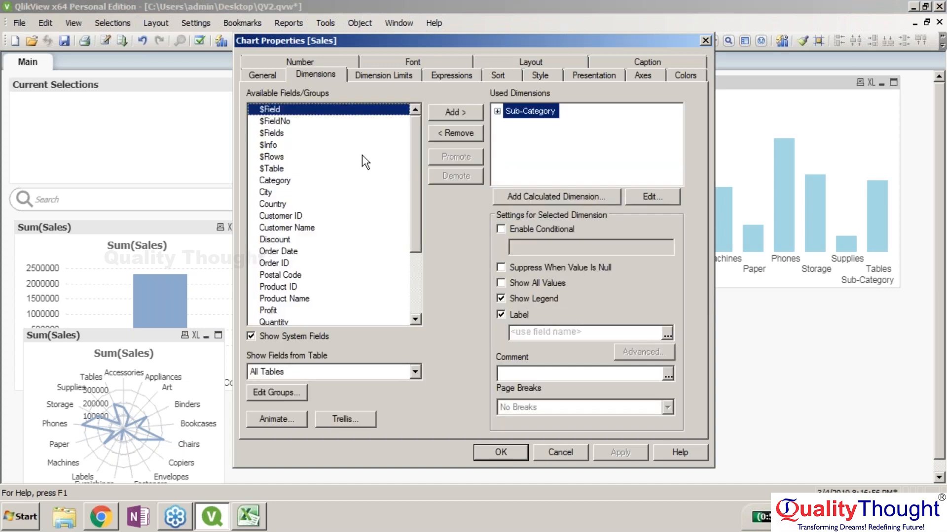
click(475, 133)
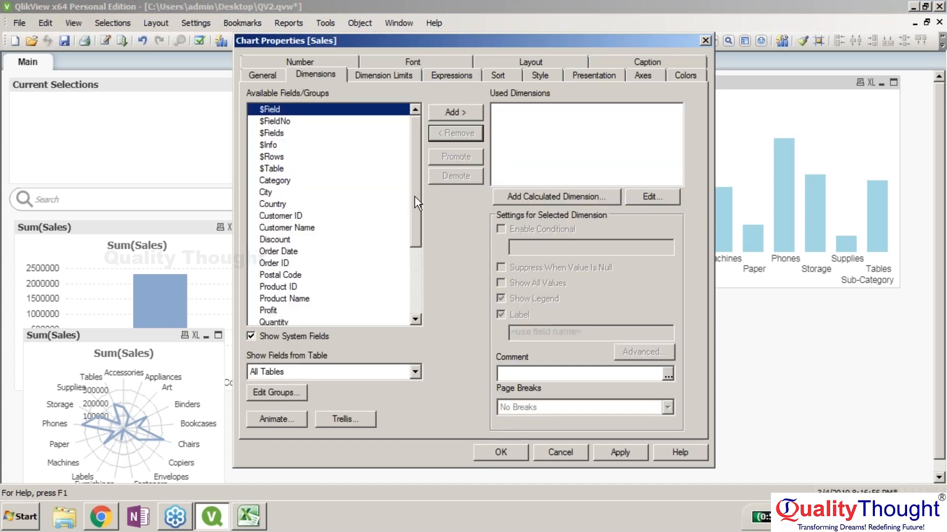
click(439, 117)
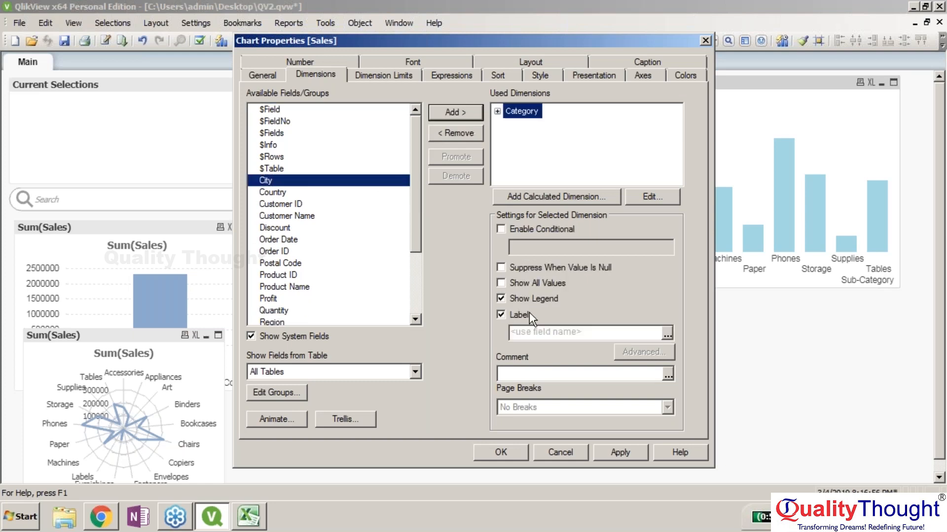
click(500, 454)
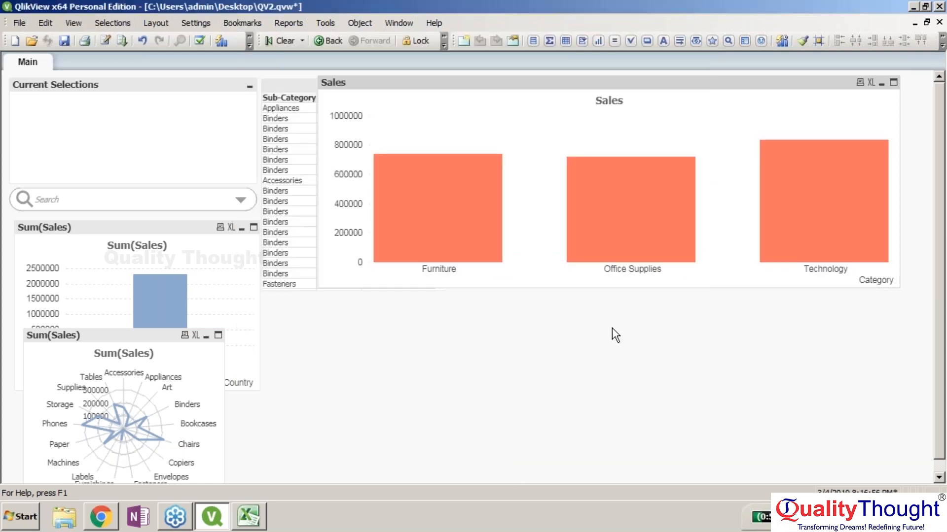
Place the combo chart beside the table box without overlap and enlarge it into the free area of the sheet
double_click(906, 79)
right_click(612, 97)
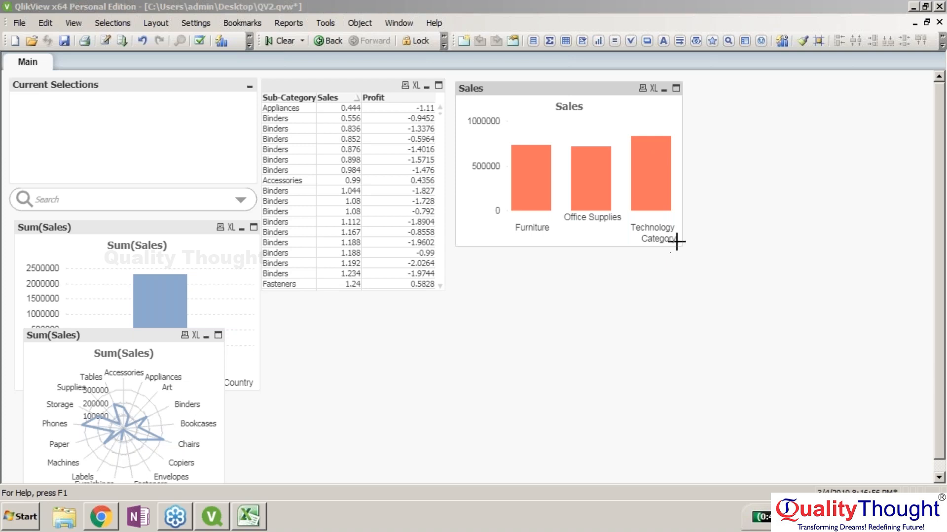
drag(682, 246, 829, 417)
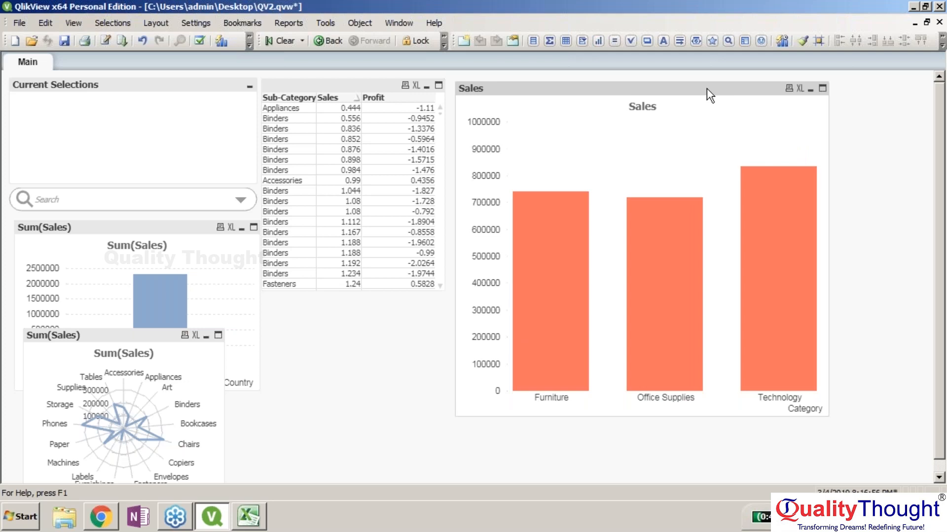
Move the Profit expression ahead of Sales in the combo chart and shrink the chart slightly from its lower-left corner
right_click(658, 91)
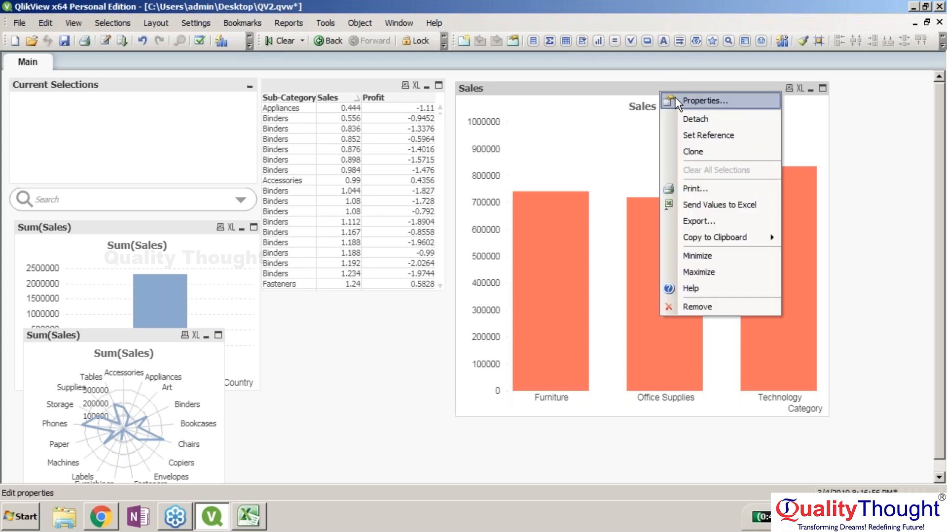
click(676, 100)
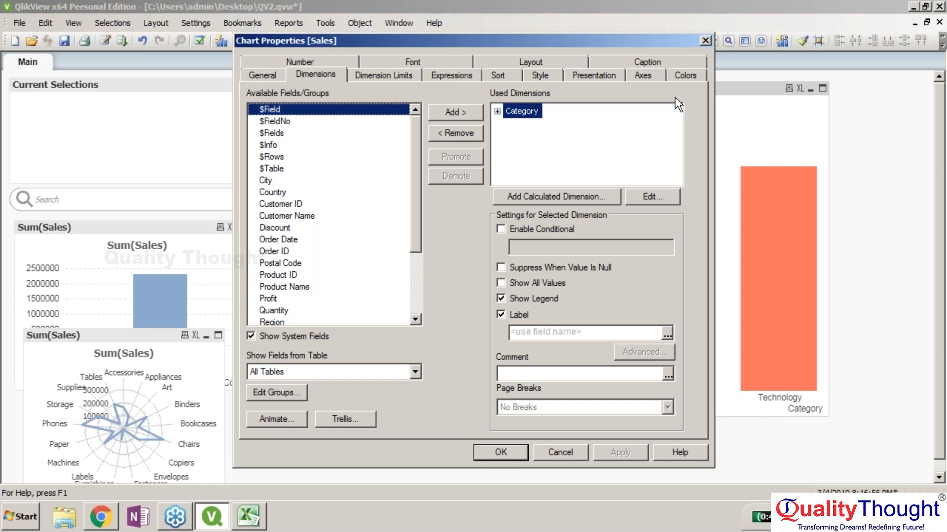
click(424, 78)
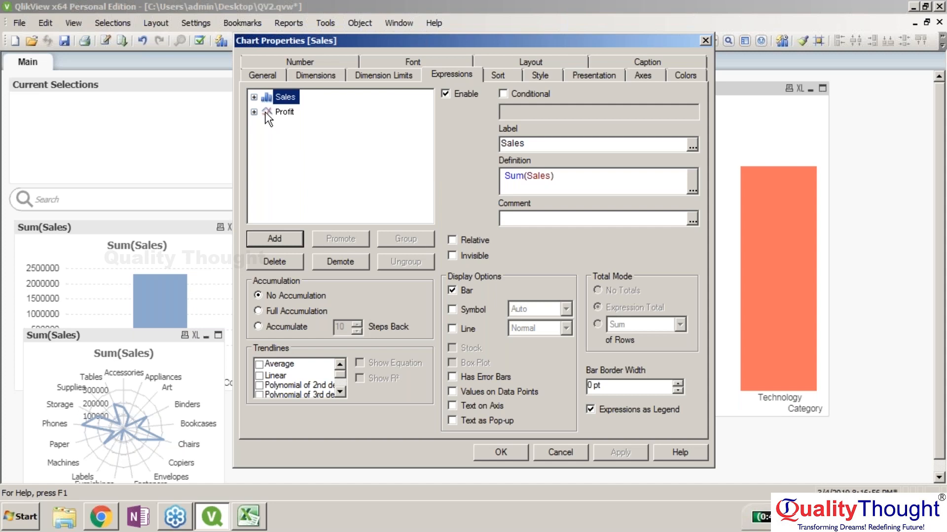
drag(264, 112, 283, 97)
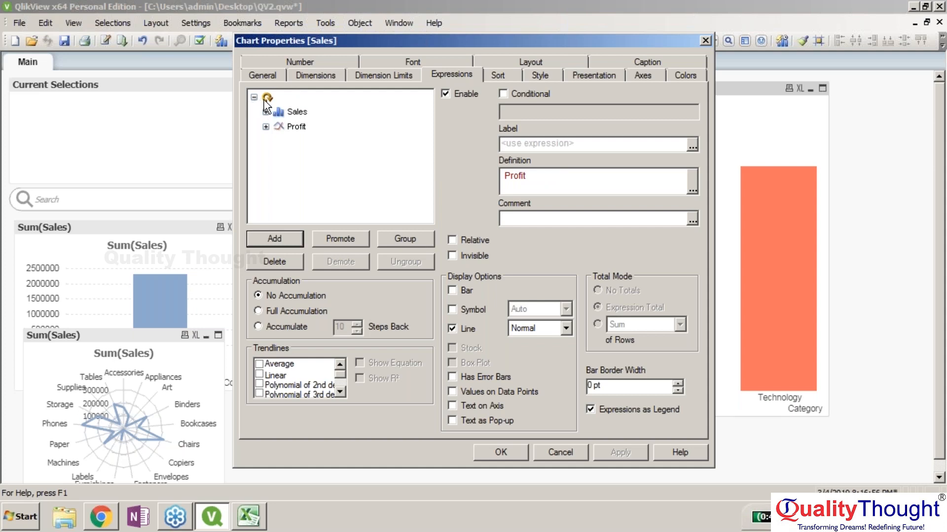
click(266, 98)
click(287, 111)
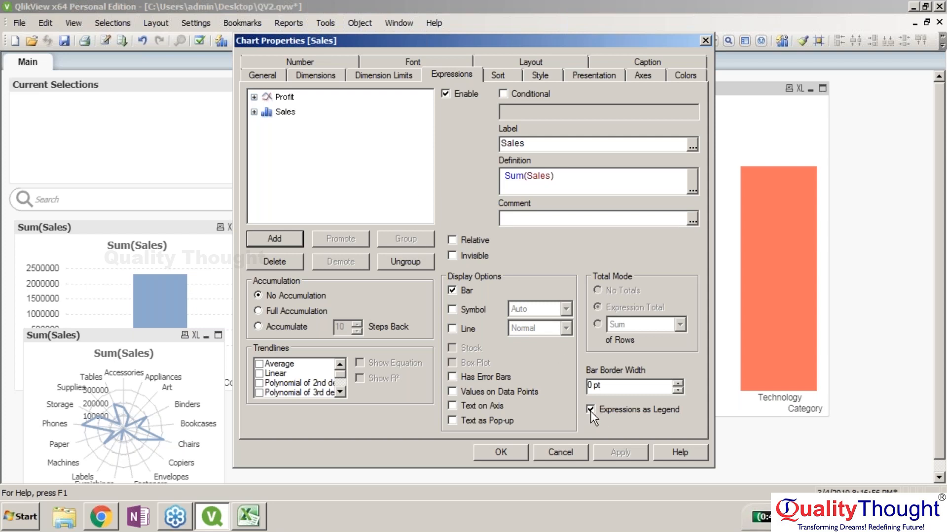
click(507, 445)
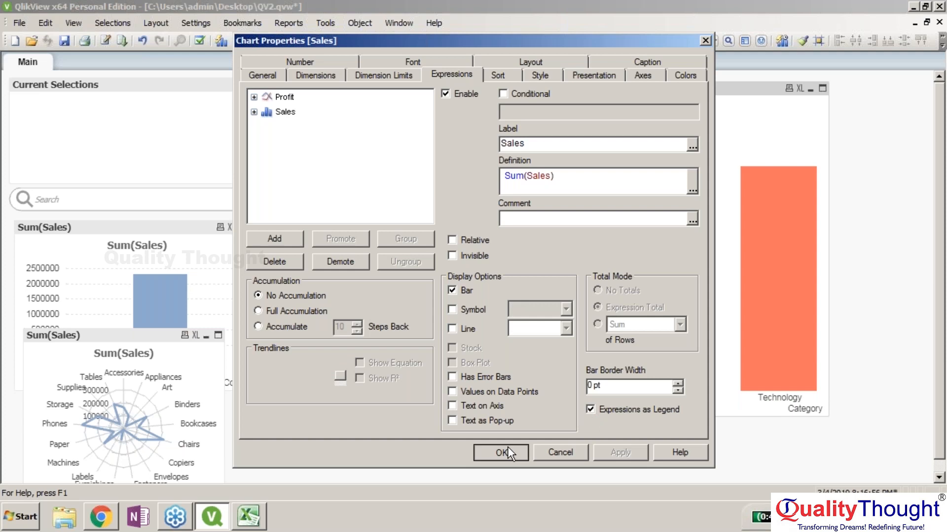
drag(455, 418, 489, 403)
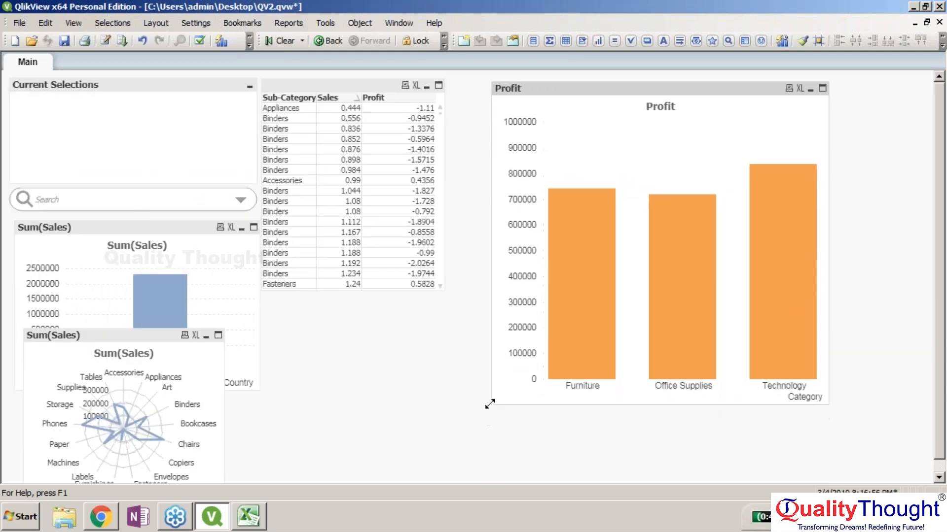
Inspect the Profit expression's Line Style attribute and turn off Forced 0 for the Sales expression axis of the combo chart
right_click(686, 95)
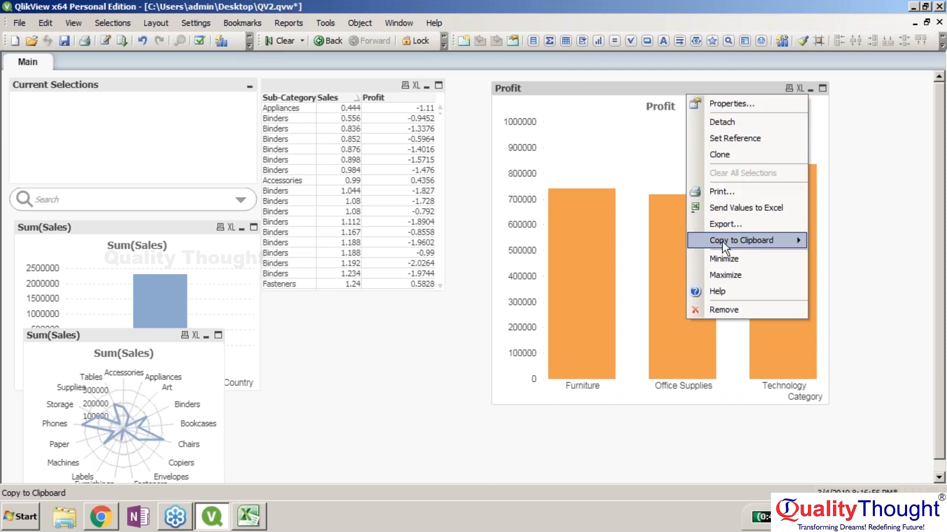
click(723, 110)
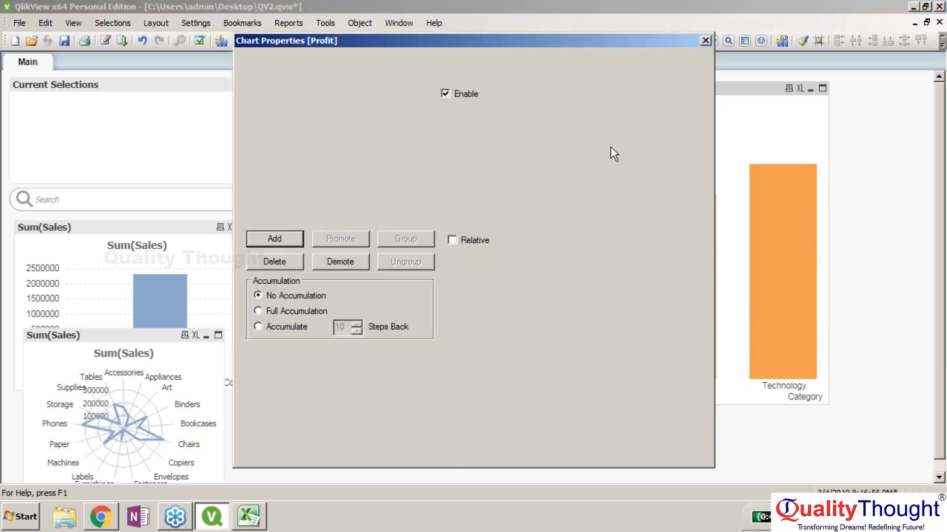
click(253, 96)
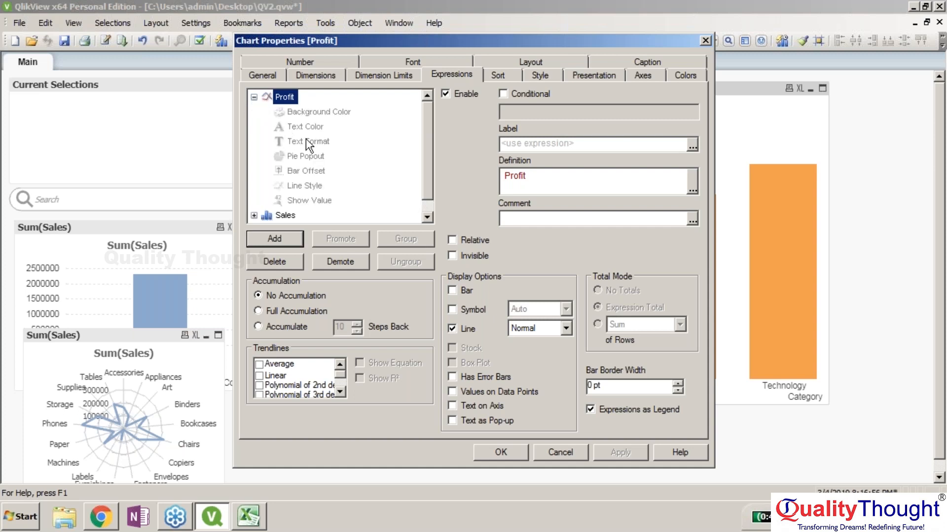
click(309, 187)
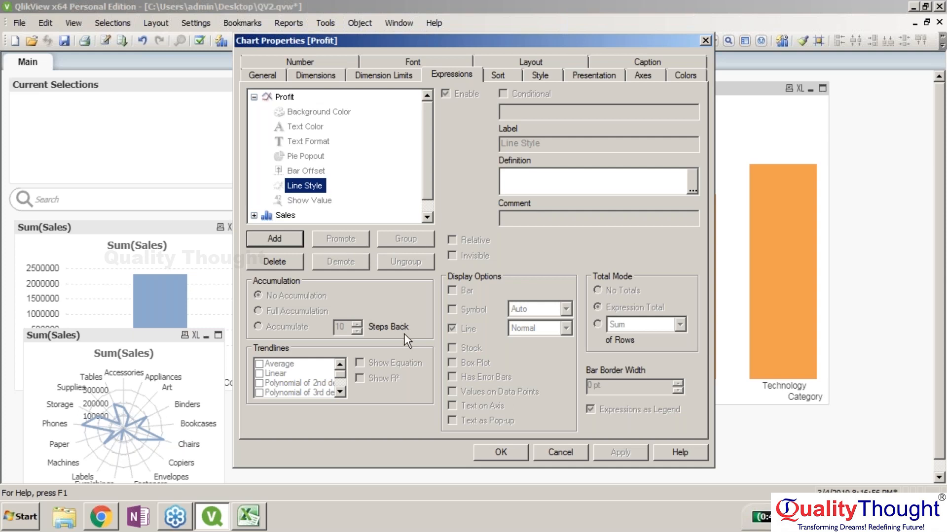
click(279, 97)
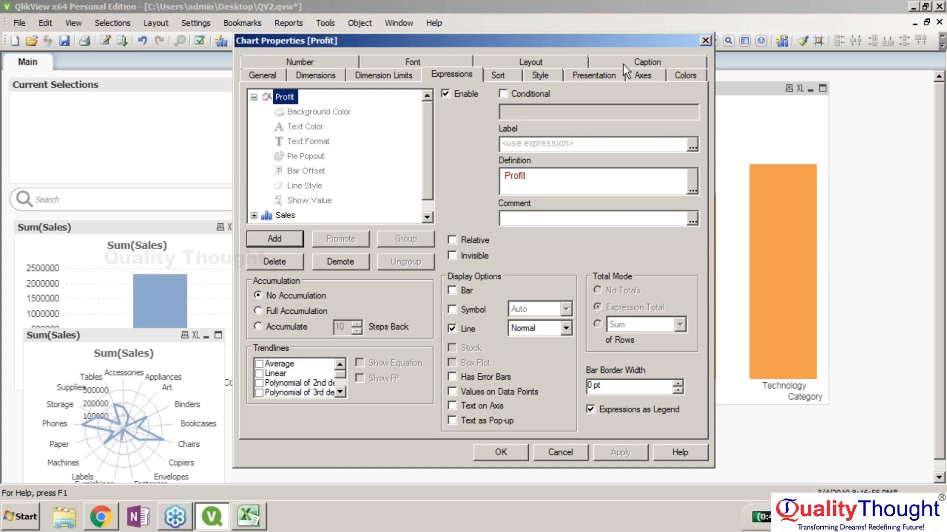
click(648, 73)
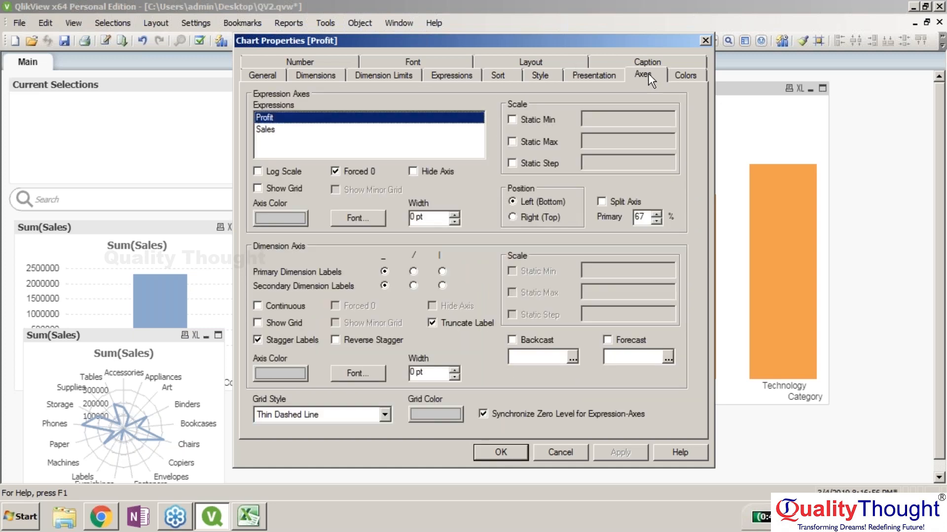
click(302, 130)
click(298, 118)
click(307, 130)
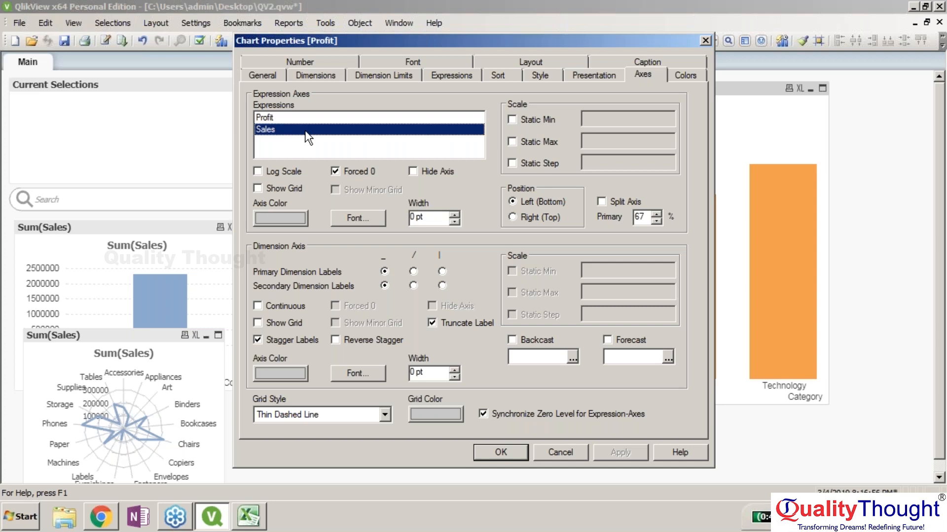
click(335, 171)
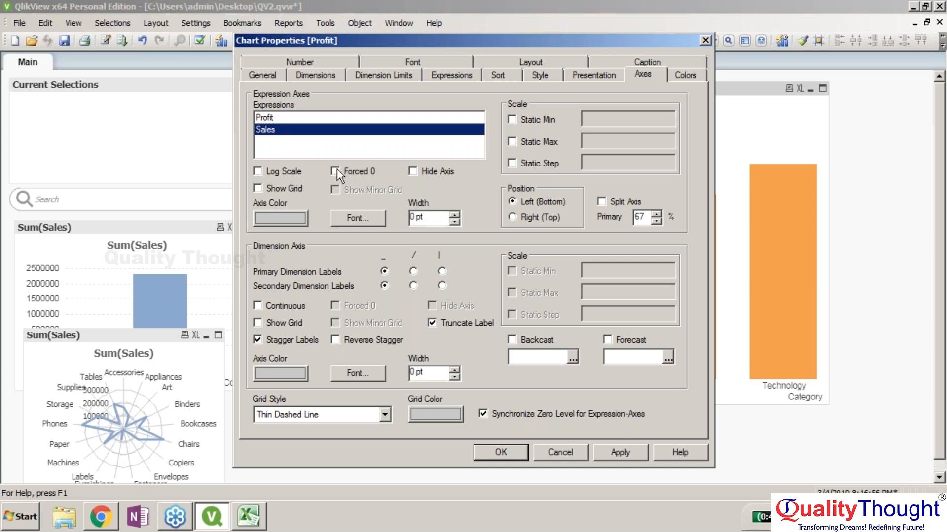
click(522, 455)
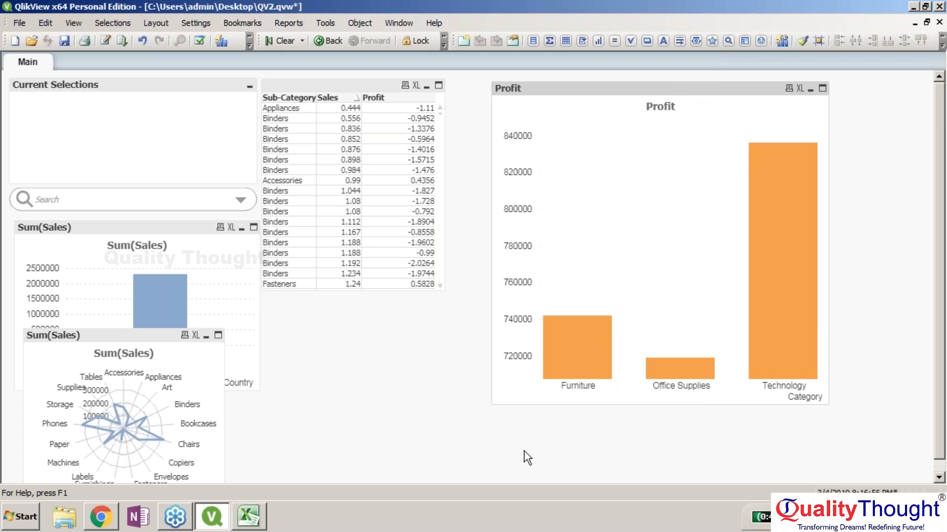
Turn off Forced 0 for the Profit expression axis of the combo chart and confirm the chart properties
right_click(755, 90)
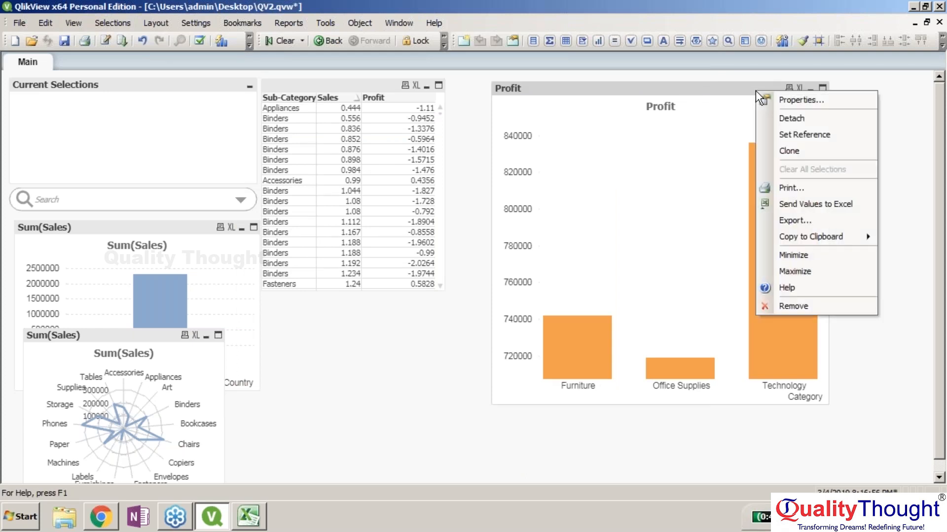
click(784, 100)
click(291, 130)
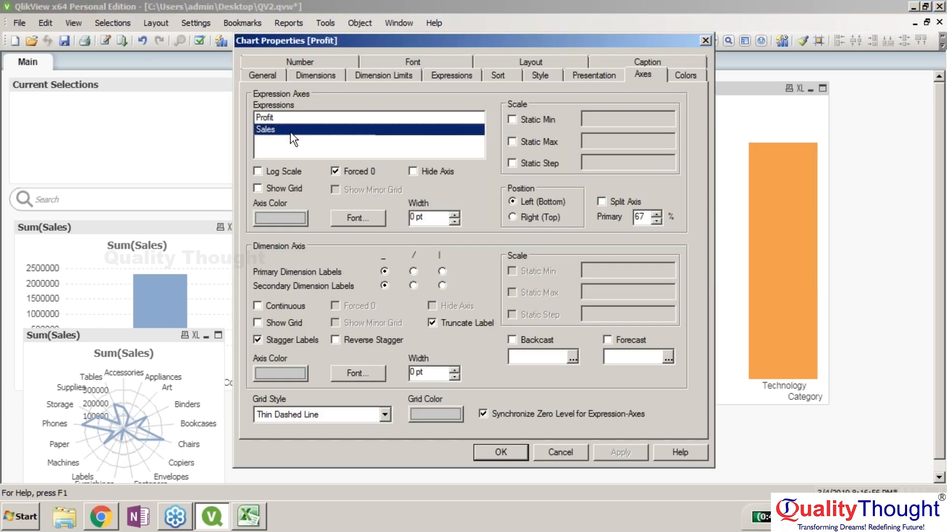
click(287, 116)
click(336, 171)
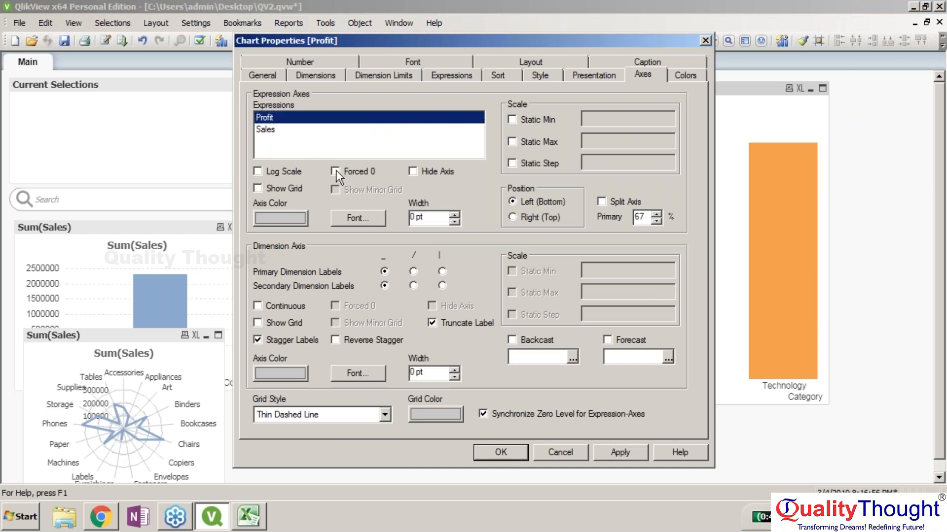
click(510, 451)
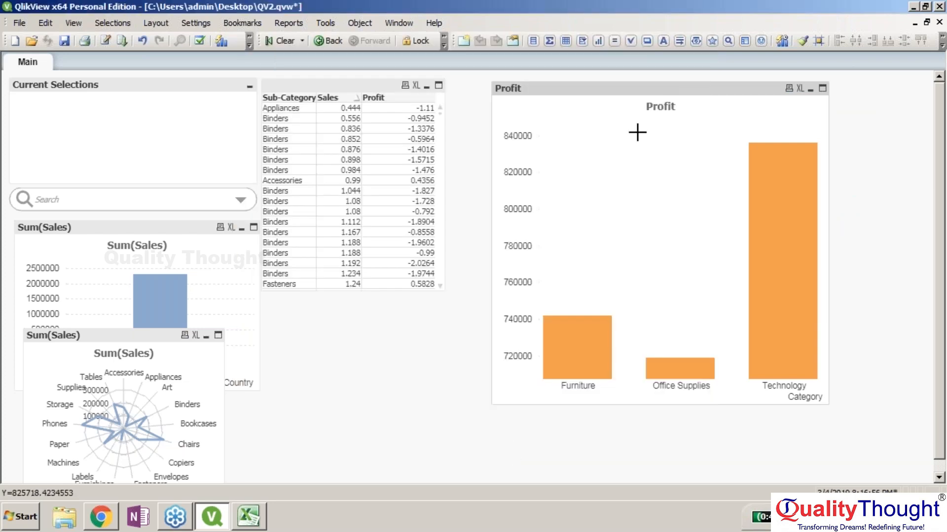
Turn on Forced 0 for the combo chart's Sales expression axis, increase its axis width, and accept the changes
right_click(662, 93)
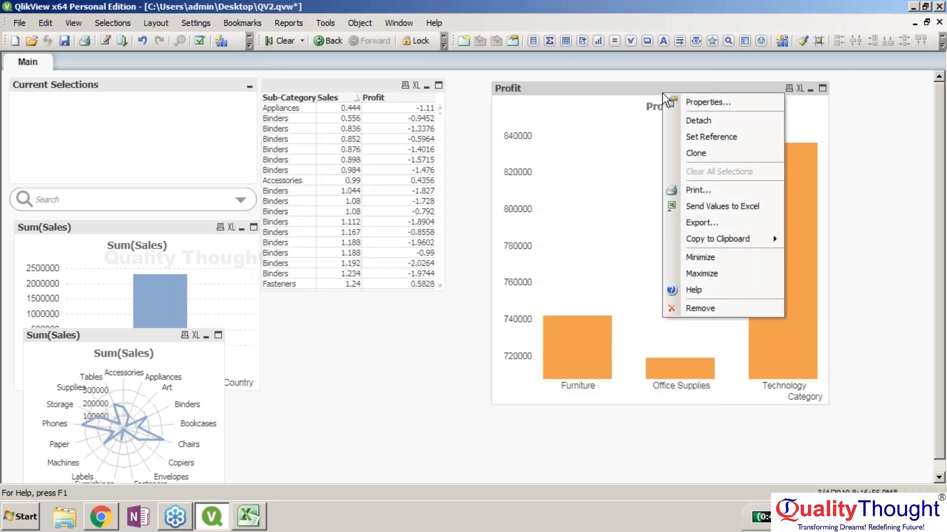
click(716, 101)
click(302, 130)
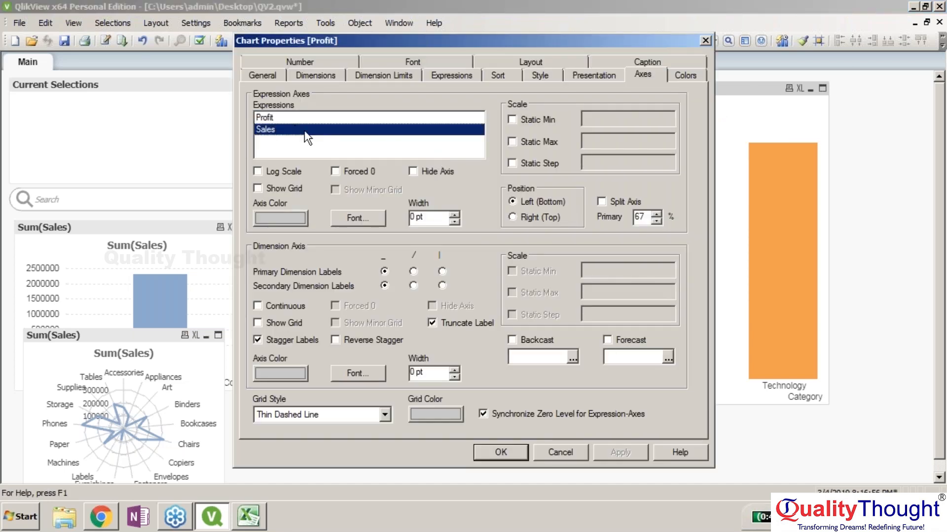
click(335, 171)
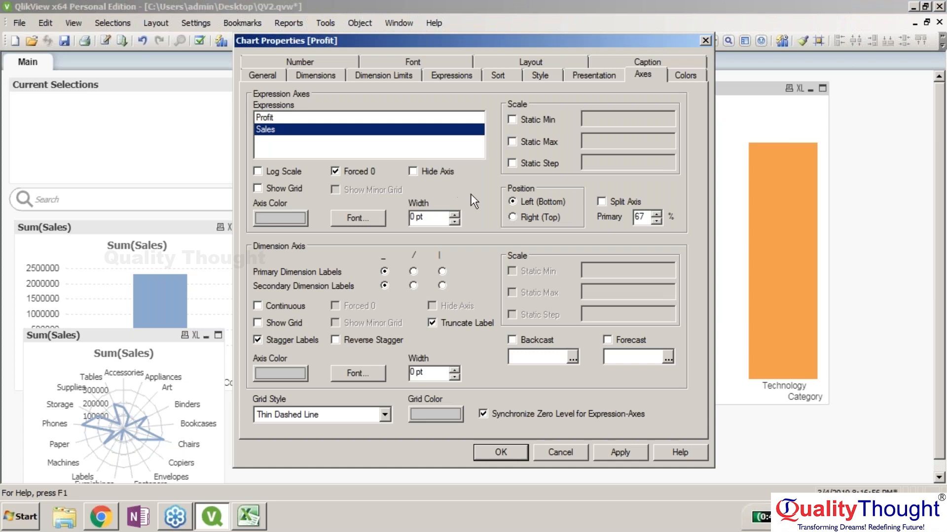
click(454, 215)
click(454, 215)
click(453, 214)
click(453, 215)
click(489, 454)
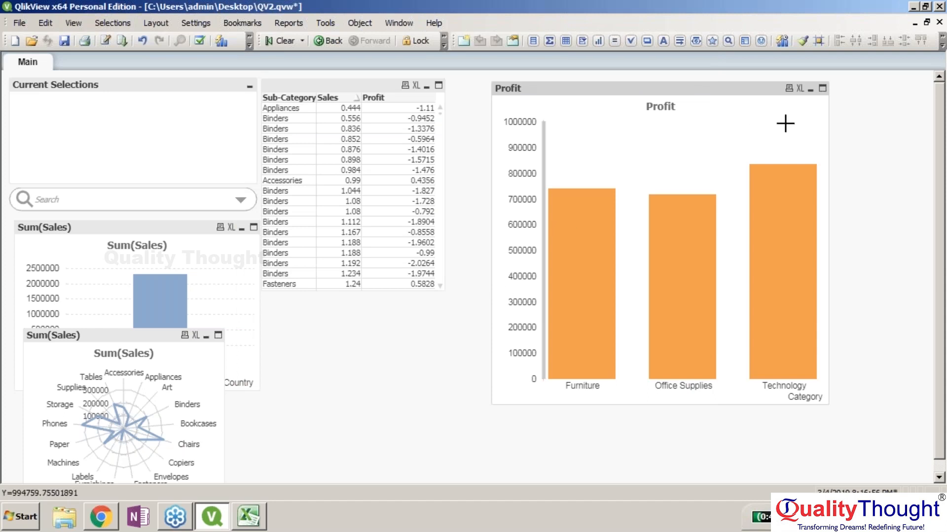
Move the Profit expression below Sales in the combo chart's expression order and accept the change
right_click(735, 90)
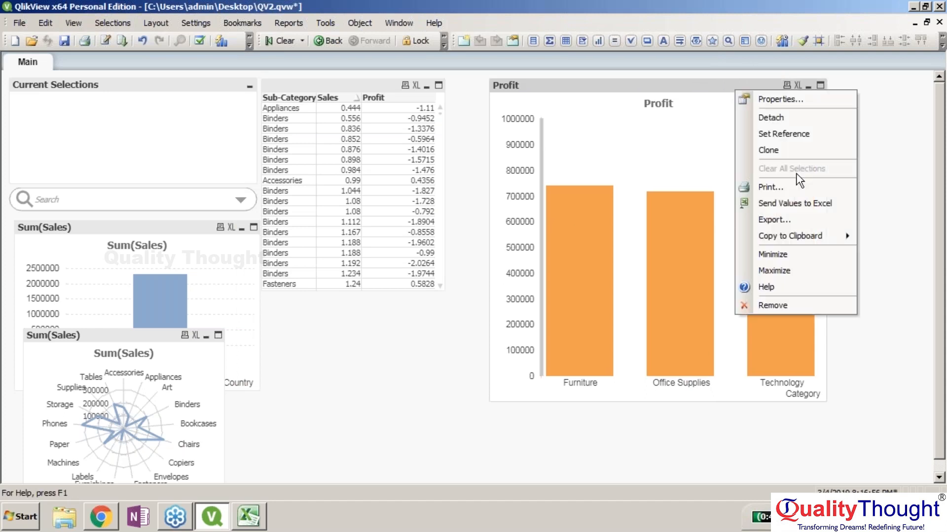
click(771, 100)
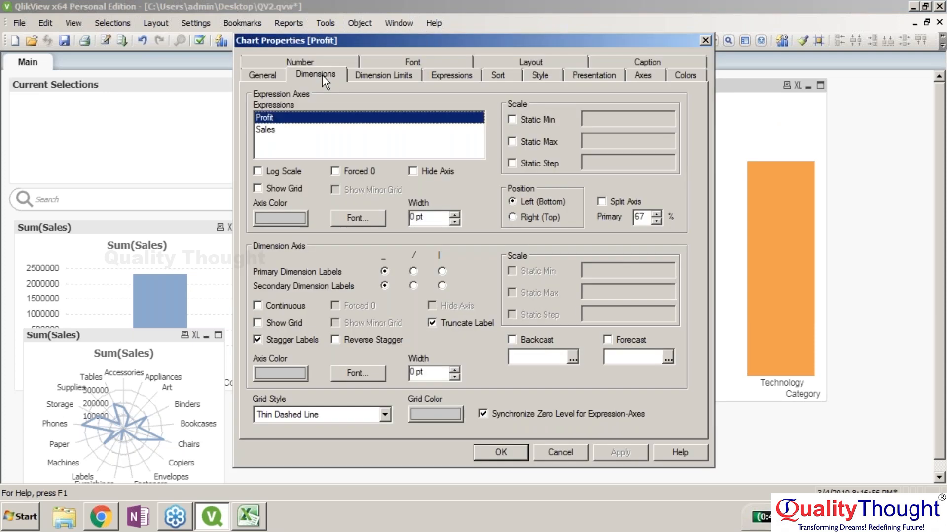
click(321, 75)
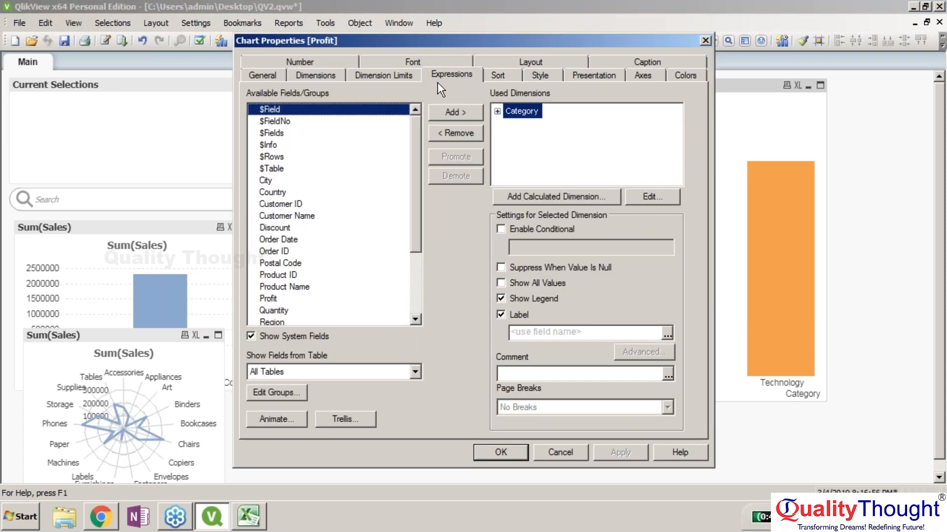
click(437, 79)
click(279, 113)
mouse_move(279, 113)
mouse_down()
mouse_move(264, 94)
mouse_move(279, 100)
mouse_up()
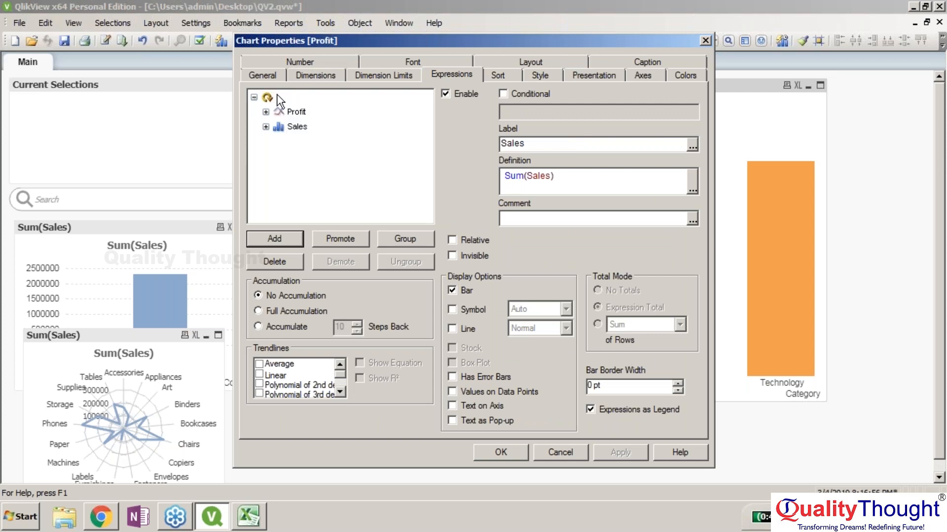
click(288, 130)
mouse_move(281, 101)
mouse_down()
mouse_move(274, 89)
mouse_move(288, 97)
mouse_up()
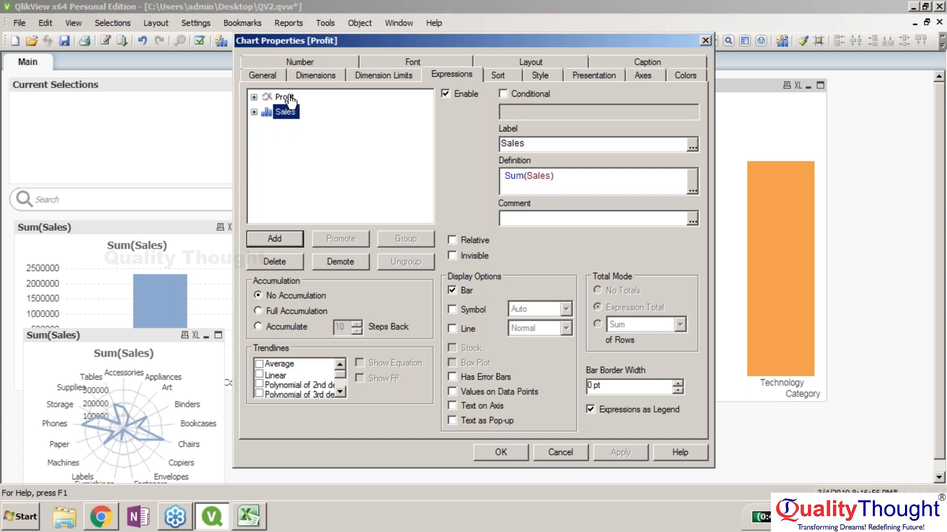
click(289, 98)
click(333, 258)
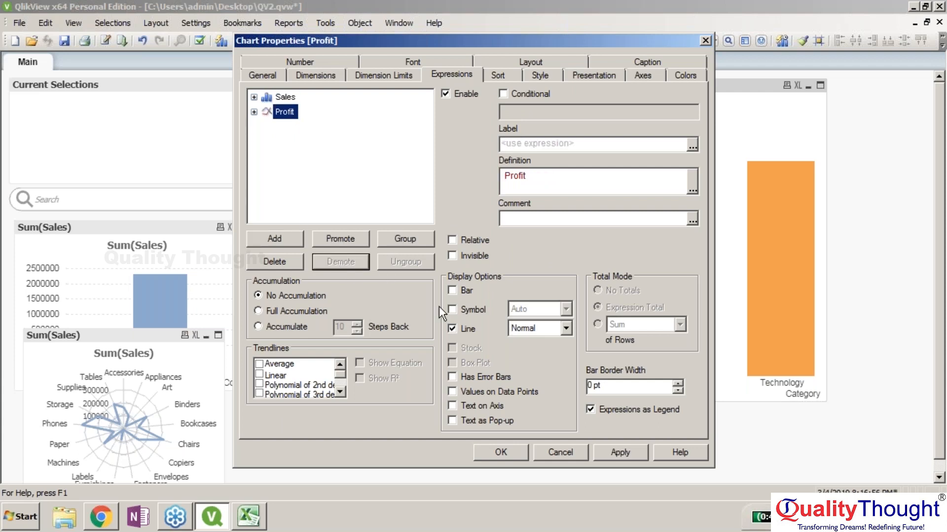
click(511, 448)
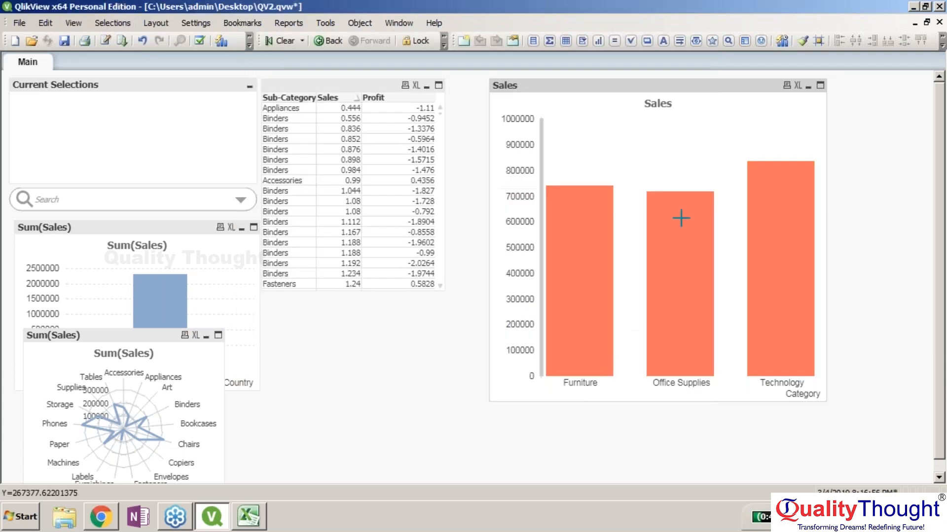
Compare the combo chart's Sales and Profit definitions and try to rewrite the Profit definition with the Sum function
right_click(646, 83)
click(694, 91)
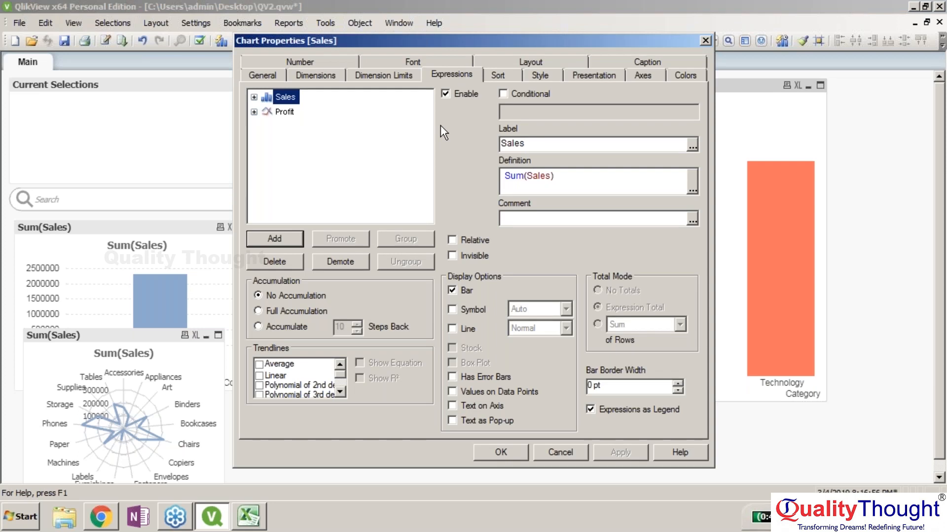
click(279, 116)
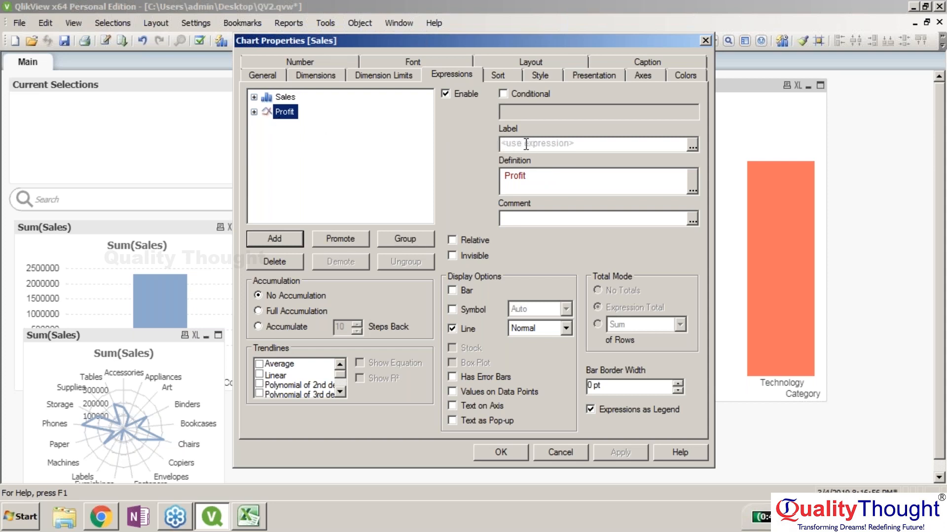
double_click(515, 175)
click(290, 97)
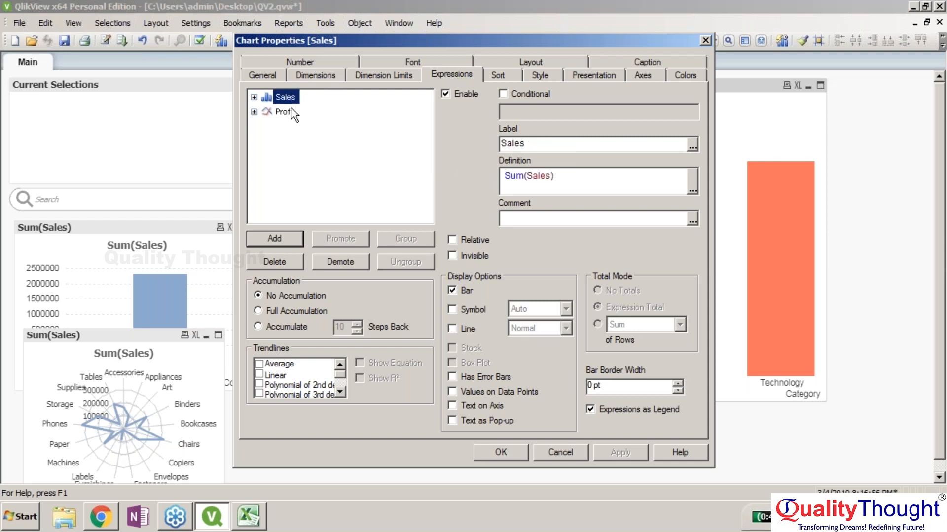
click(284, 112)
click(544, 172)
key(BackSpace)
key(BackSpace)
key(BackSpace)
key(BackSpace)
key(BackSpace)
key(BackSpace)
text(su)
key(BackSpace)
key(BackSpace)
text(Sum)
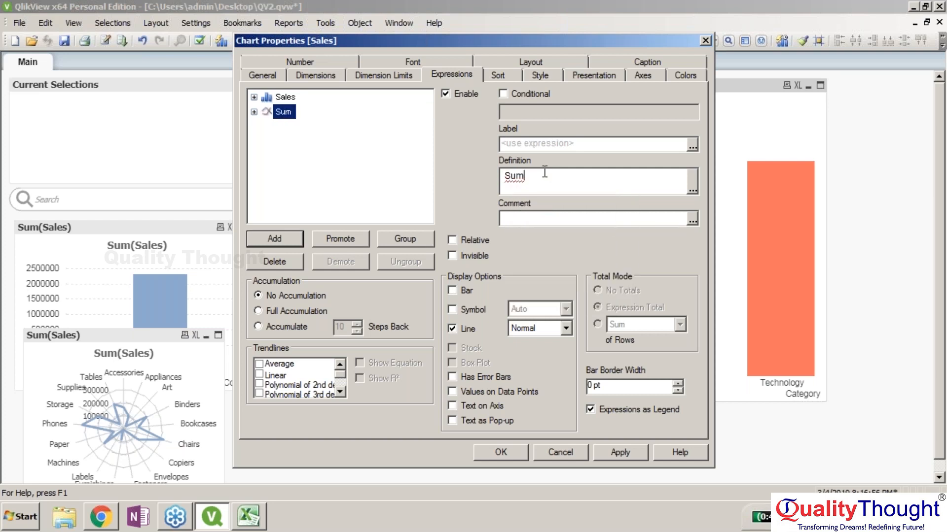
text((P)
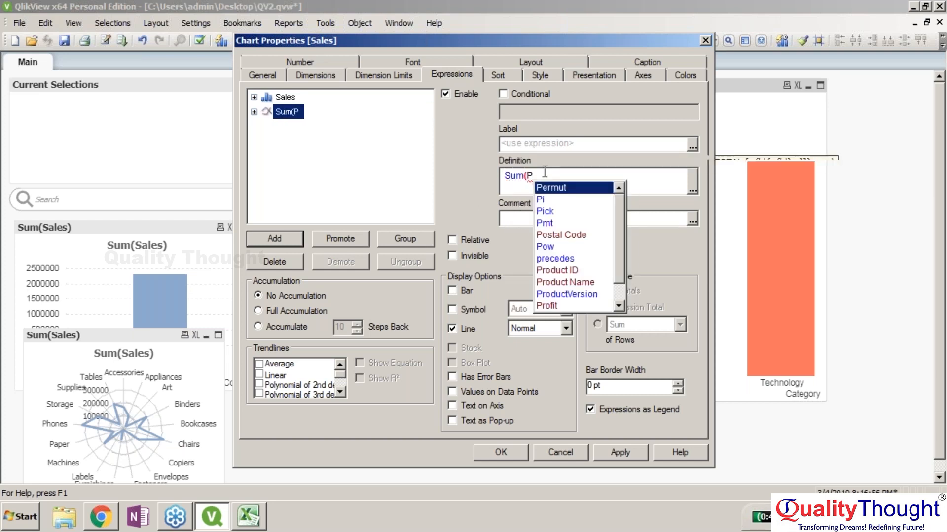
key(BackSpace)
key(BackSpace)
key(BackSpace)
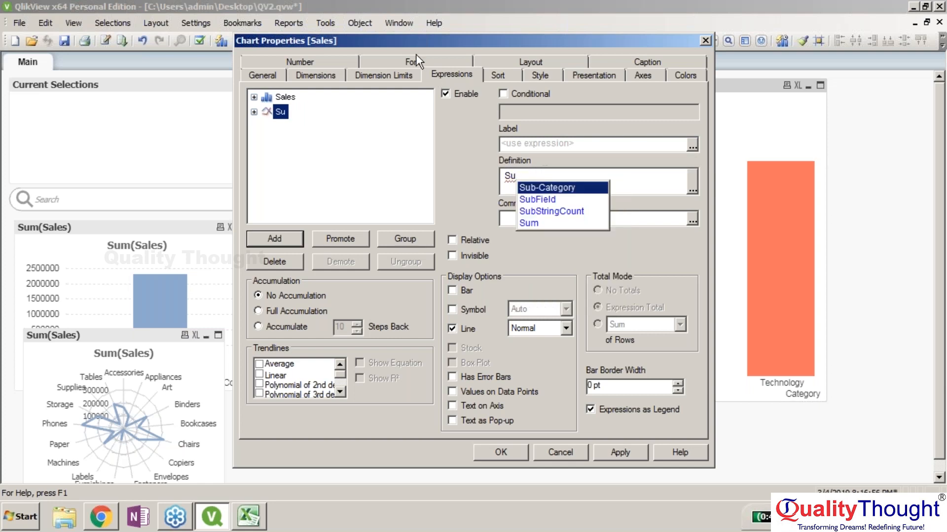
Delete the incomplete line expression below Sales and add a new expression defined as Sum(Profit)
click(277, 118)
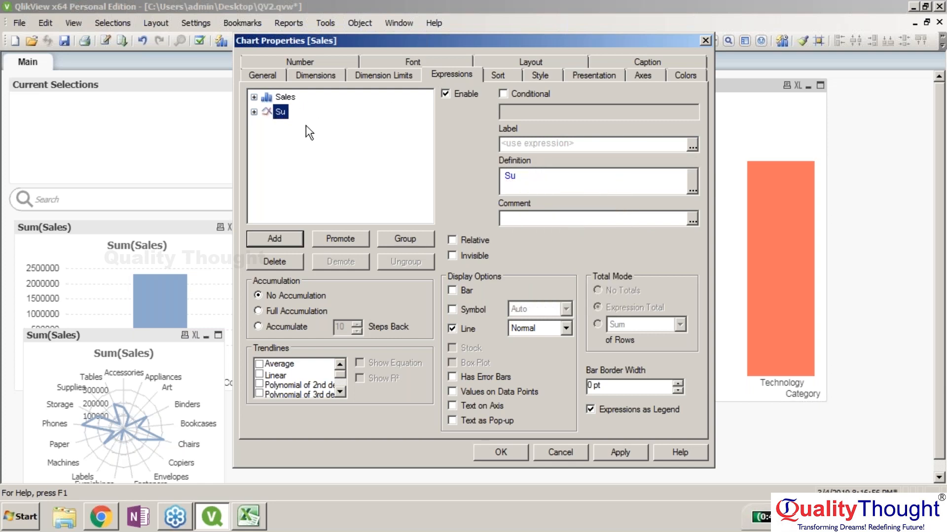
click(296, 259)
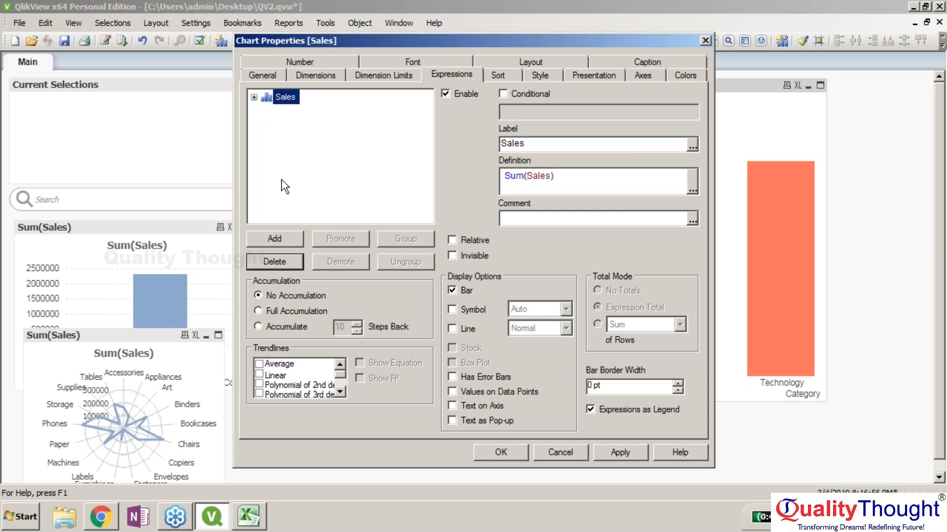
click(268, 240)
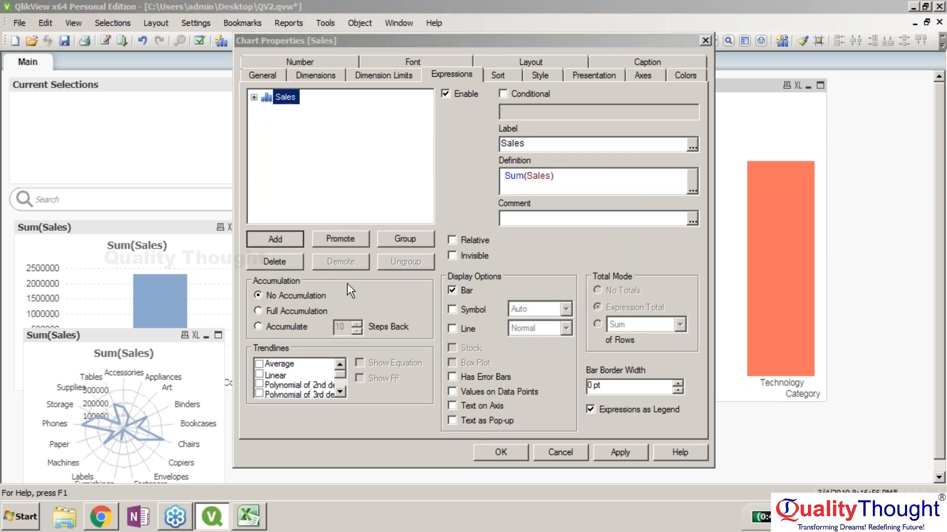
text(Sum)
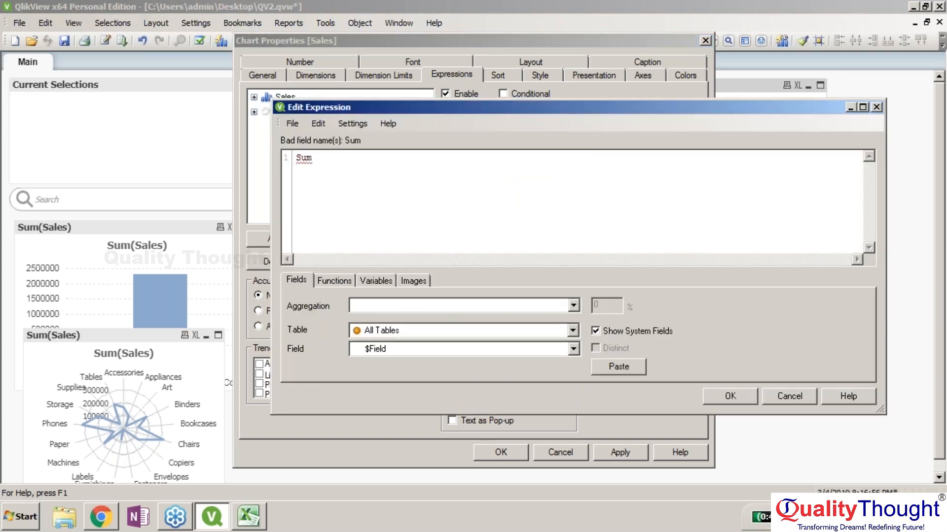
text((Pro)
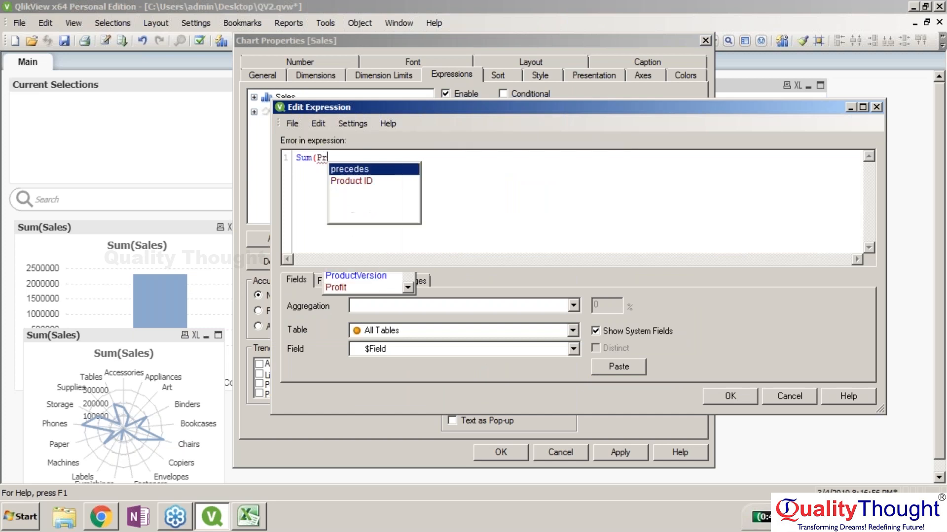
key(Down)
key(Down)
key(Down)
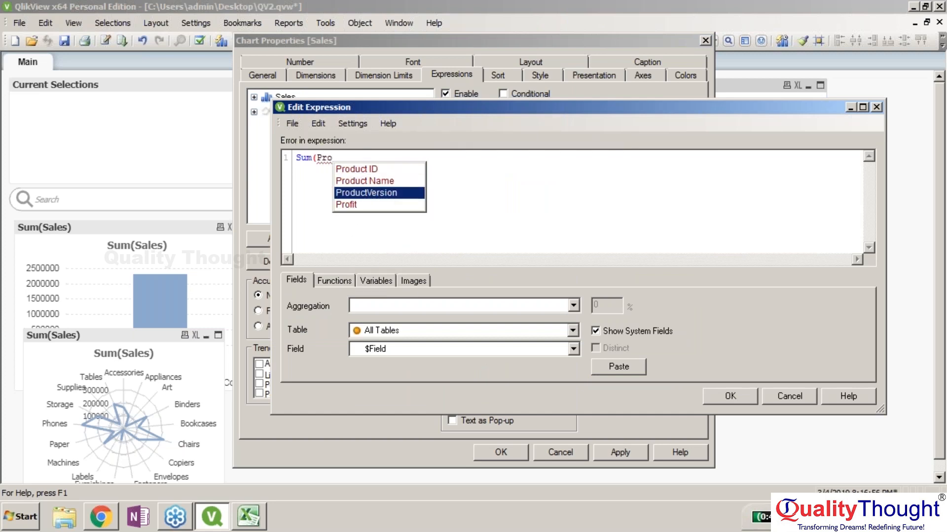
key(Return)
text())
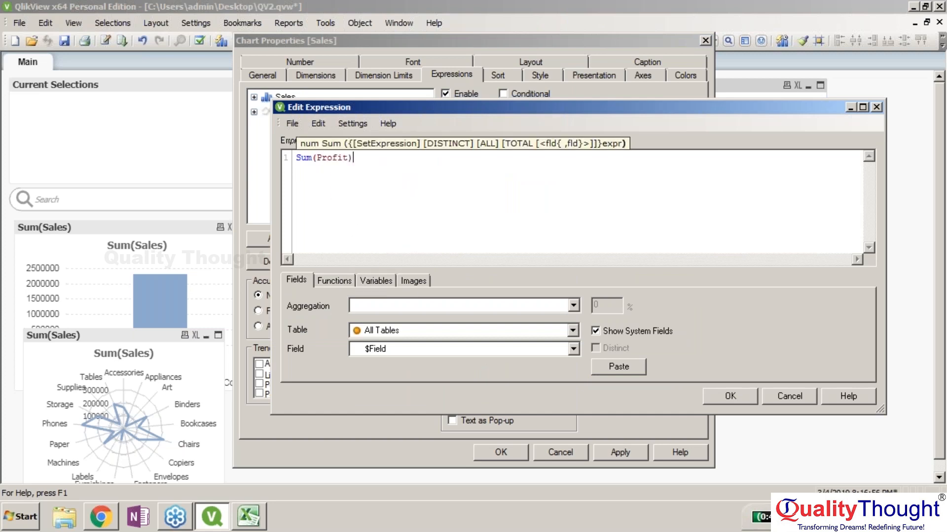
click(719, 396)
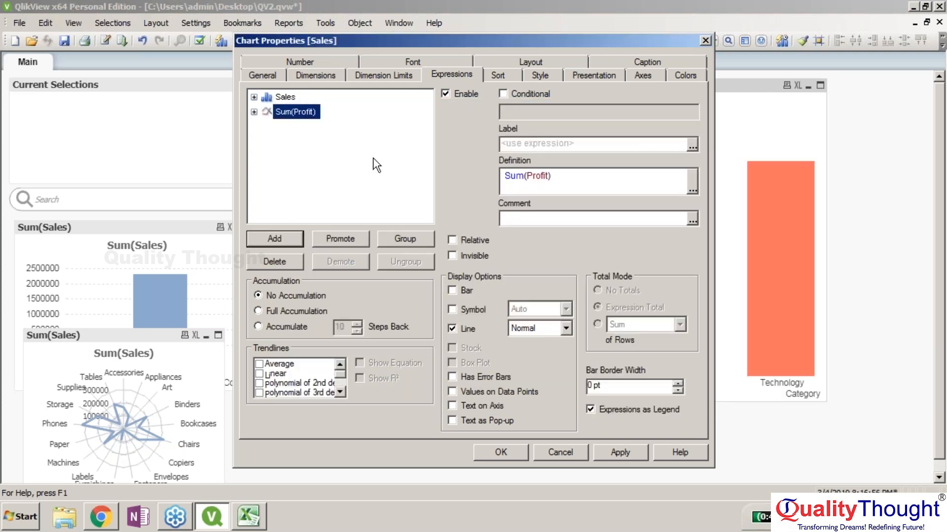
Label the new Sum(Profit) expression Profit and accept the combo chart's properties
click(534, 147)
text(Profit)
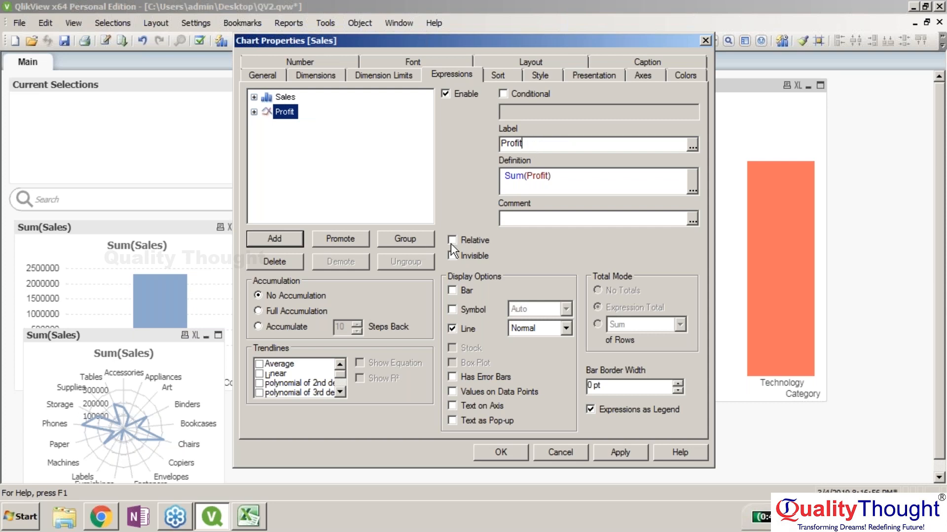
click(508, 450)
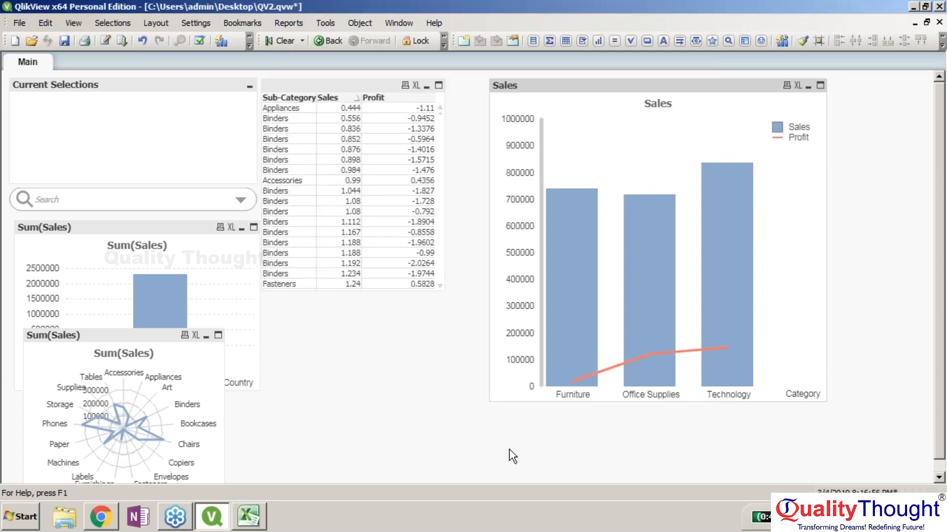
Select the Office Supplies category in the combo chart and shift the chart slightly
click(666, 353)
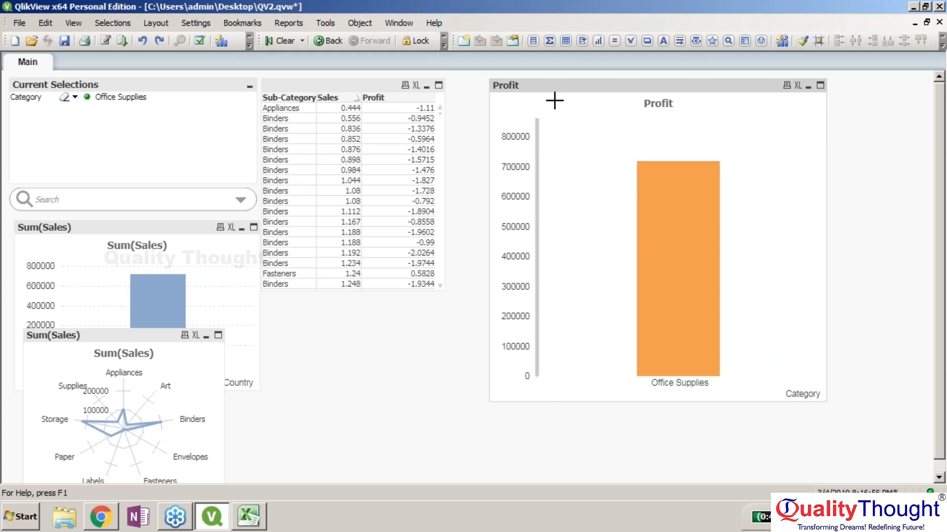
drag(554, 101, 556, 103)
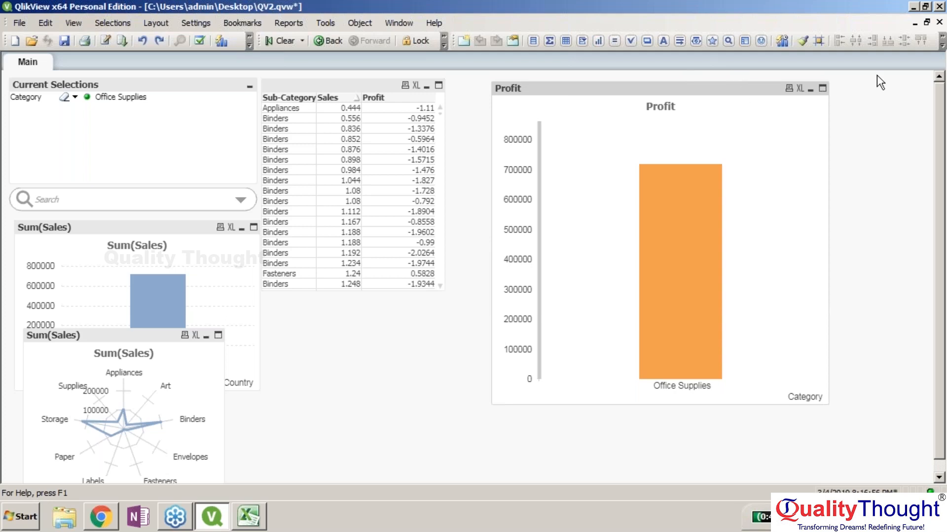
Remove the Profit combo chart by Category from the Main sheet
right_click(726, 91)
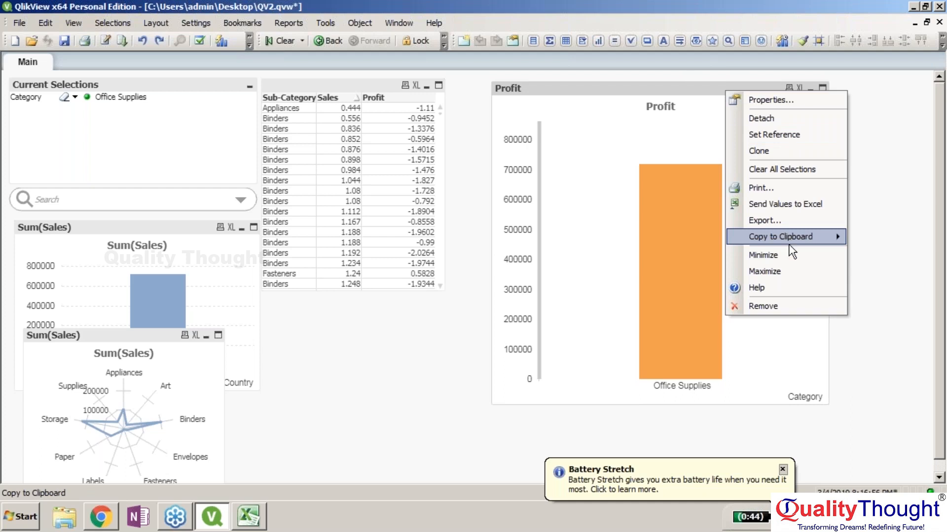
click(782, 306)
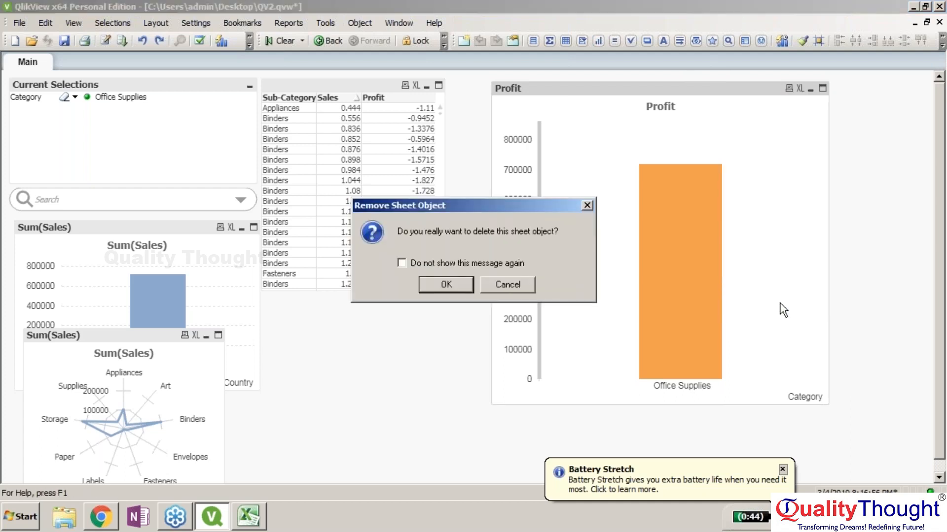
key(Return)
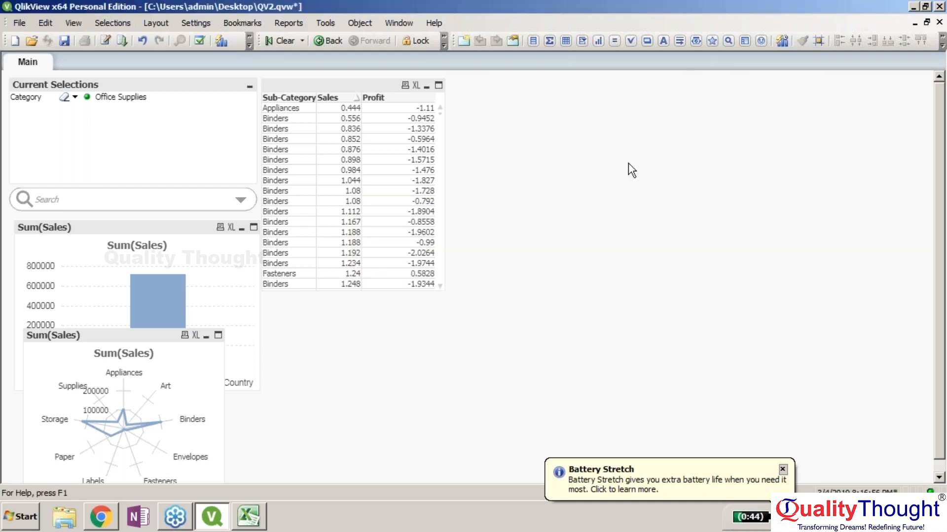
click(783, 469)
Start a new combo chart on the Main sheet with Sub-Category as its dimension
right_click(672, 345)
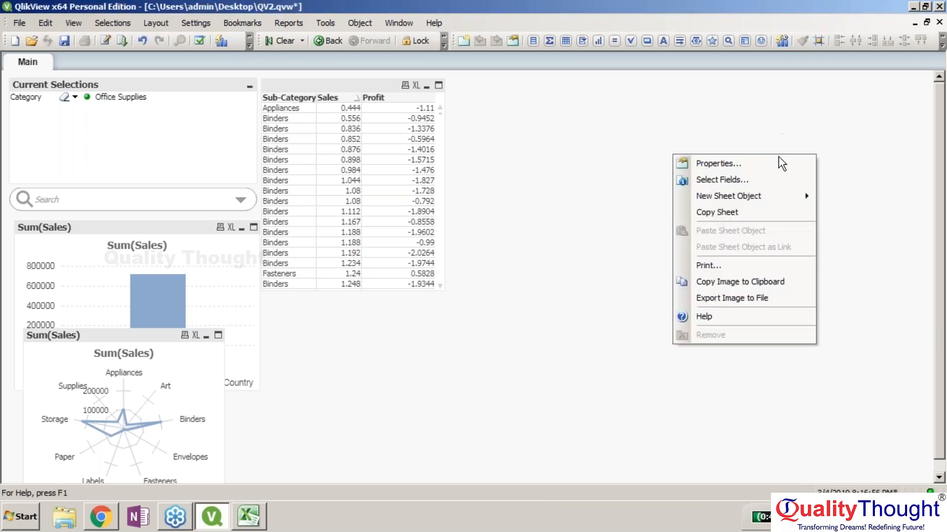
mouse_move(770, 196)
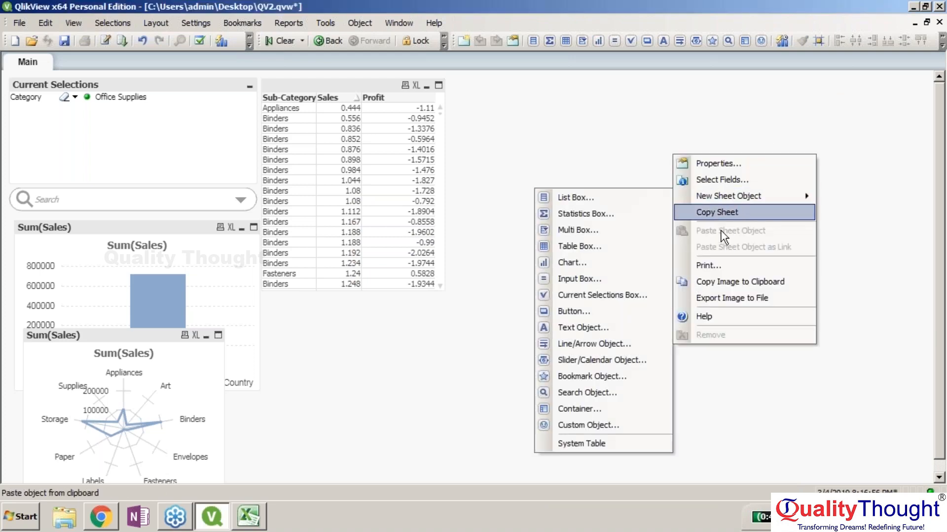
click(630, 262)
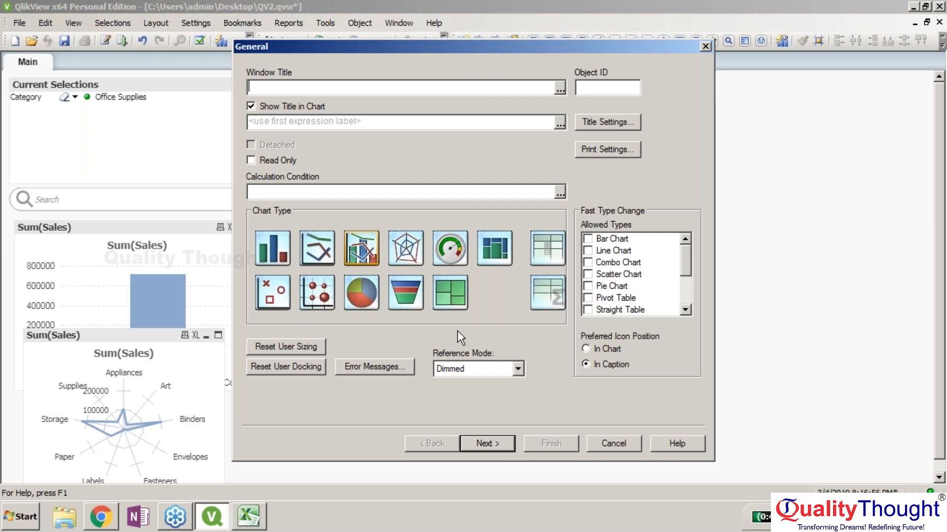
click(490, 442)
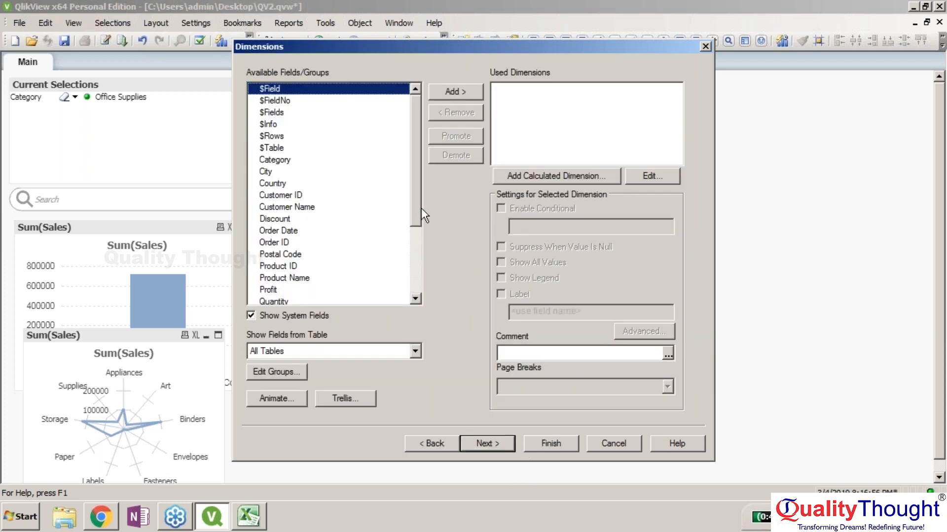
scroll(416, 164, down, 5)
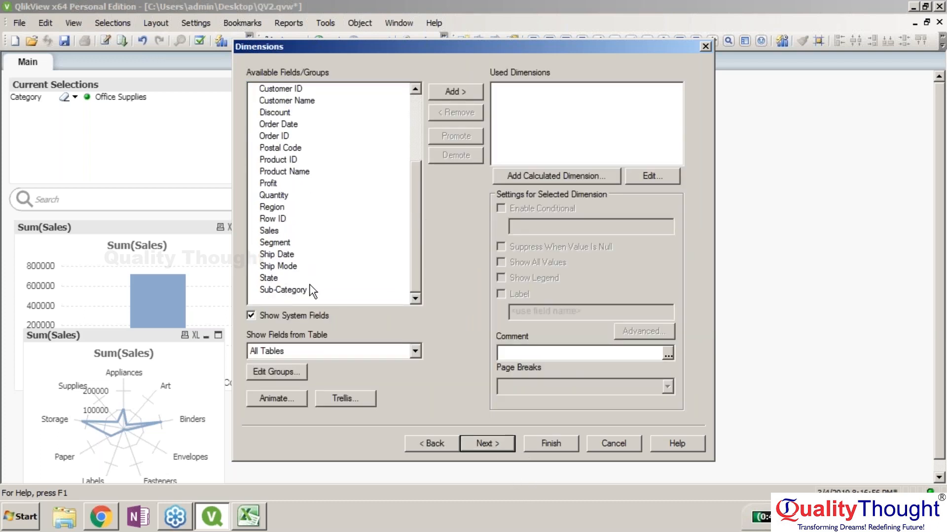
click(294, 291)
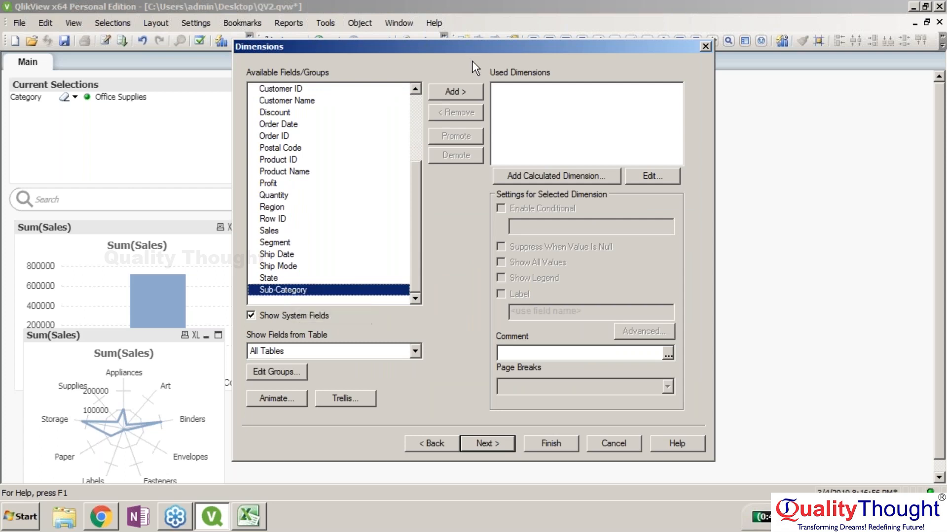
click(454, 92)
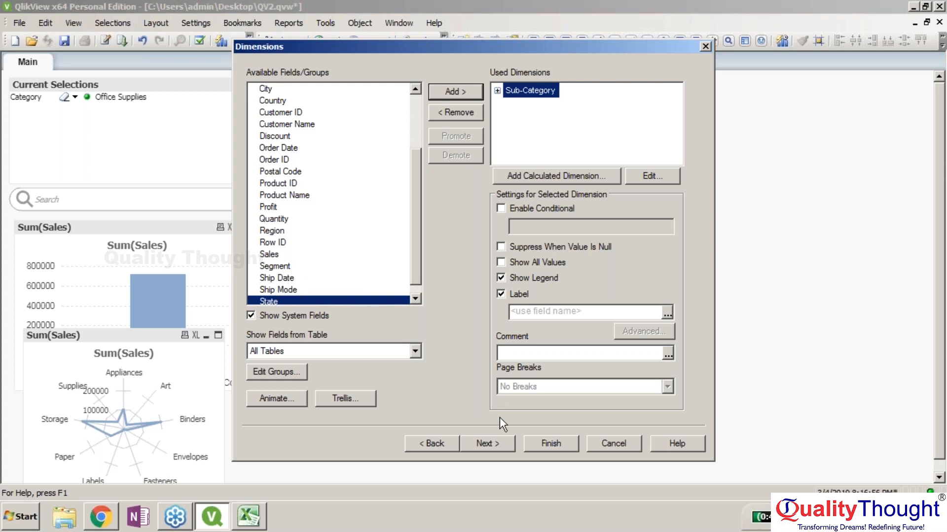
Define the chart's first expression as Sum(Sales) and label it Sales
click(496, 436)
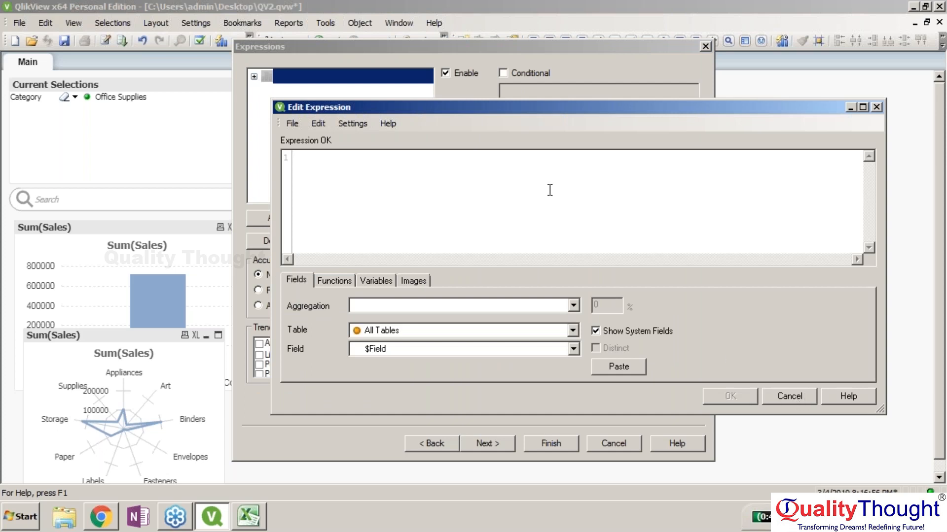
text(Sum(Sales))
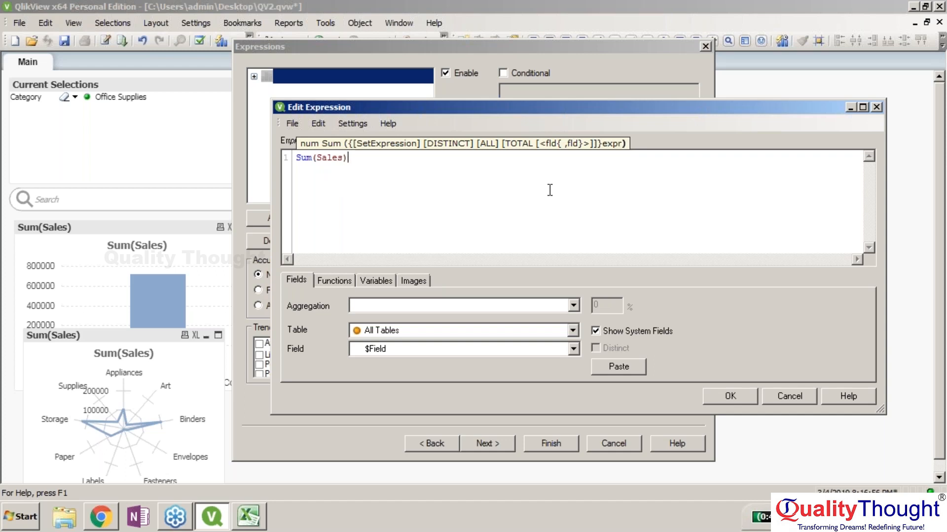
key(Return)
key(BackSpace)
click(727, 397)
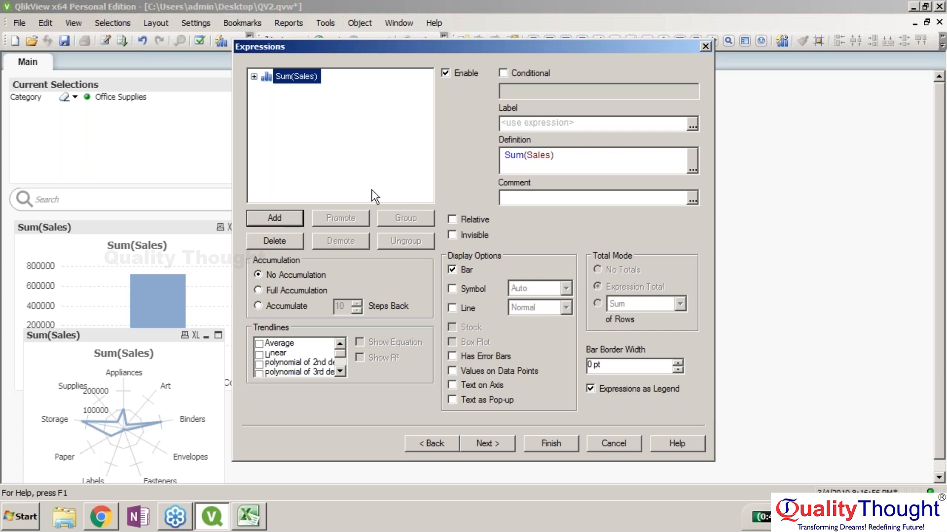
text(Sales)
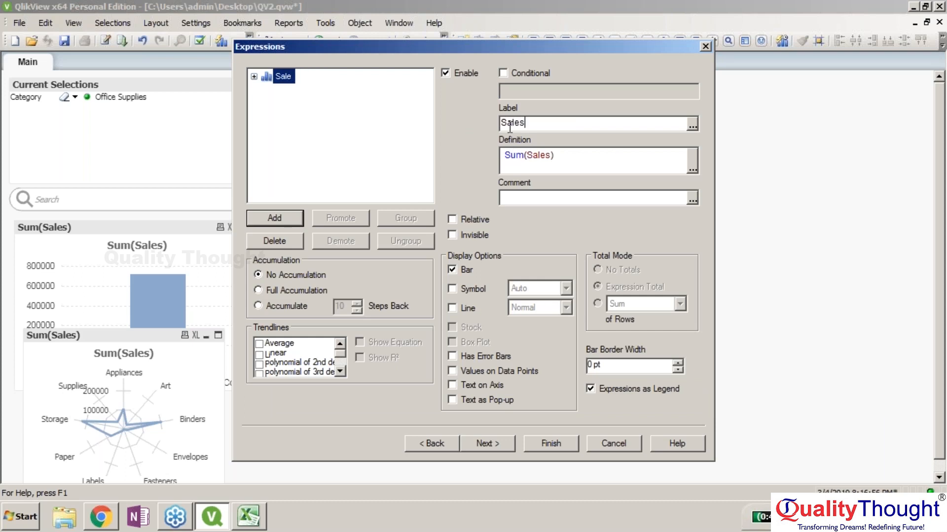
Add a second expression to the combo chart defined as Sum(Profit)
click(294, 218)
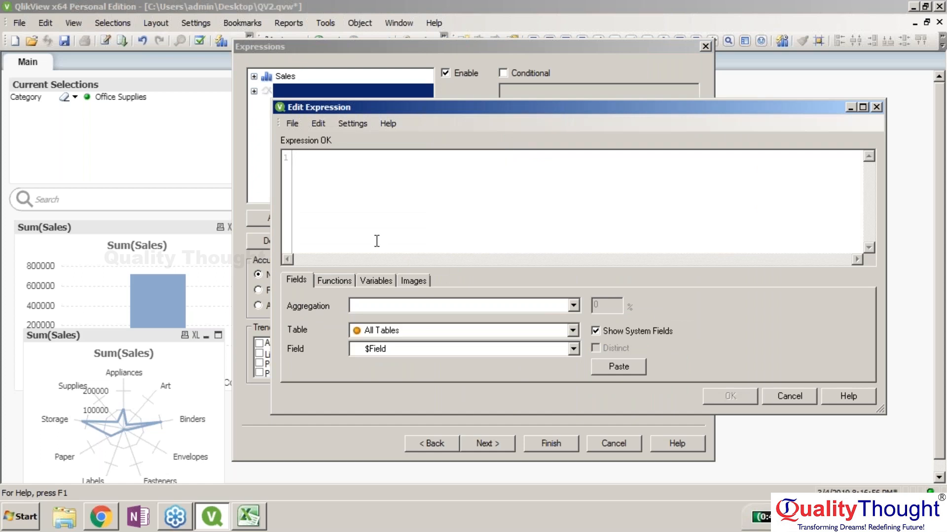
text(Sum()
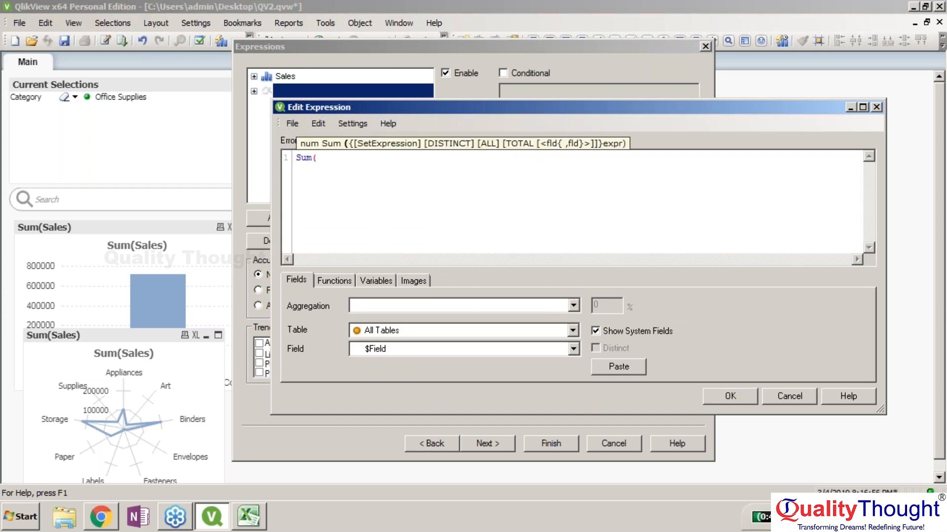
text(Profit)
key(Return)
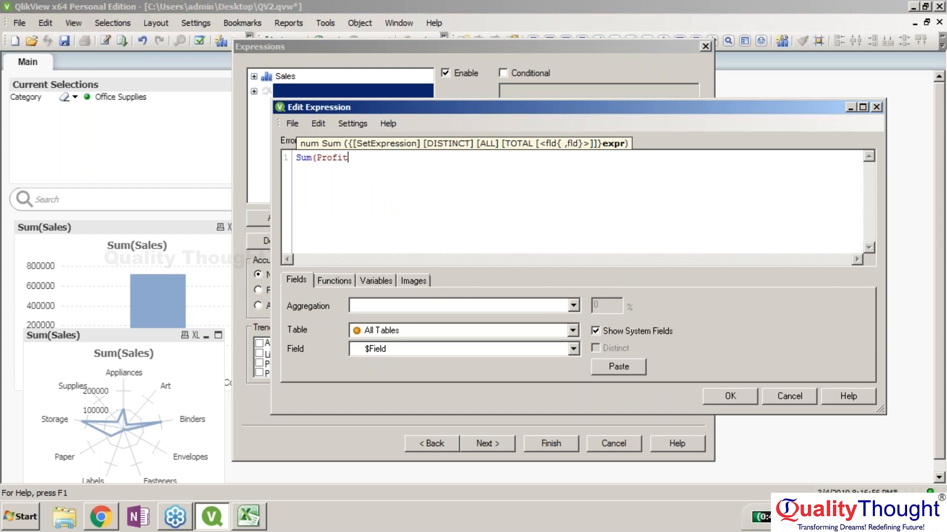
key(BackSpace)
text(t)
key(Return)
text())
click(733, 395)
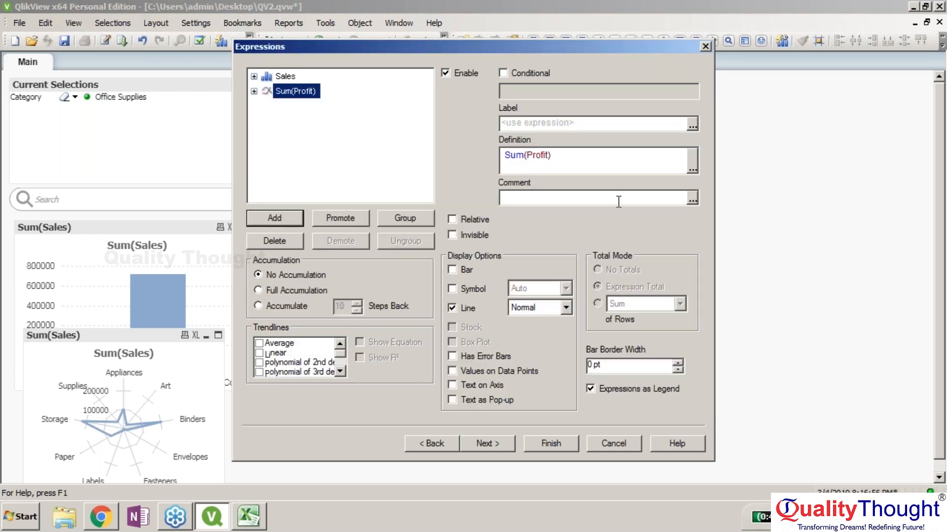
Label the Sum(Profit) expression Profit, then finish the combo chart and place it beside the table box
click(558, 129)
text(Profit)
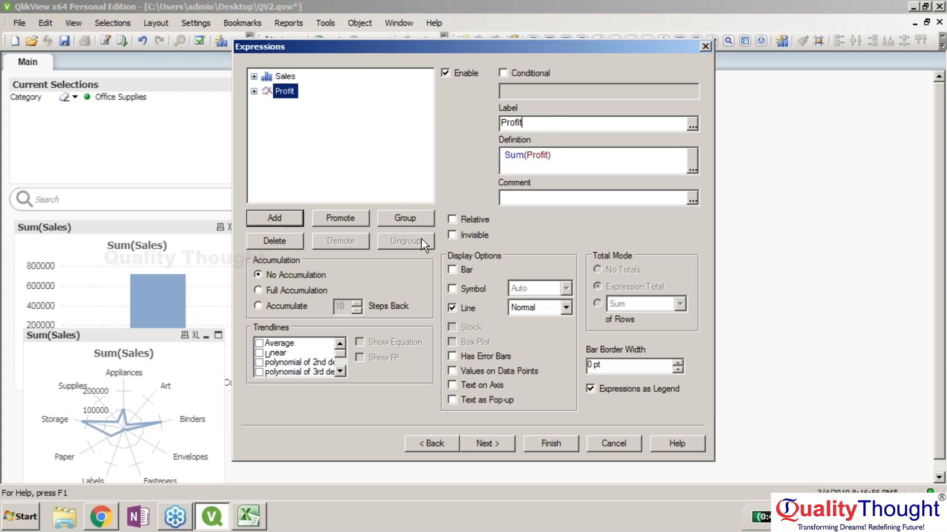
click(544, 445)
drag(784, 357, 561, 86)
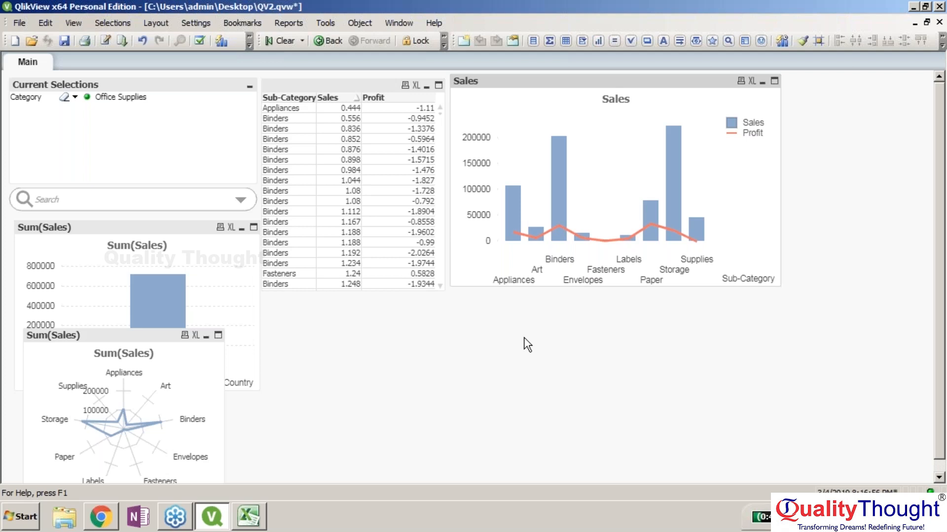
Set the Sales expression's axis position to Right (Top) in the Sub-Category combo chart and accept the properties
right_click(667, 91)
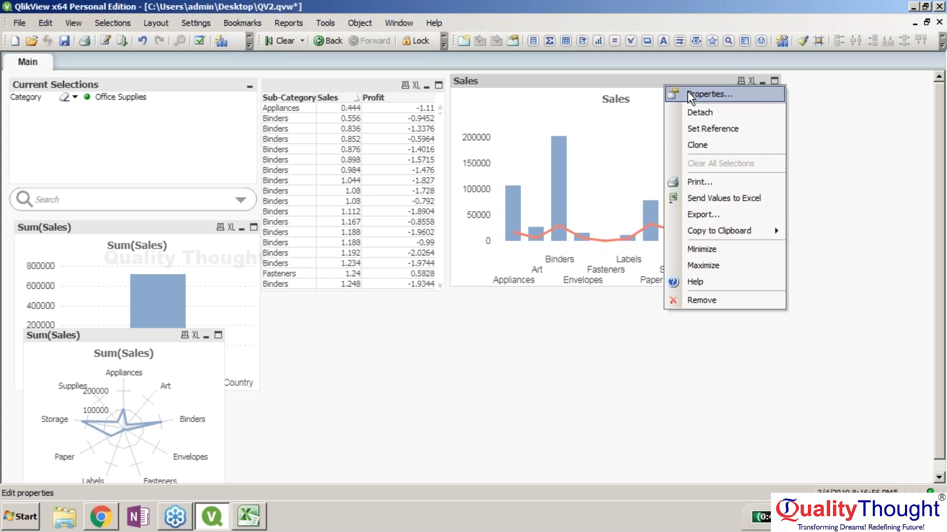
click(687, 93)
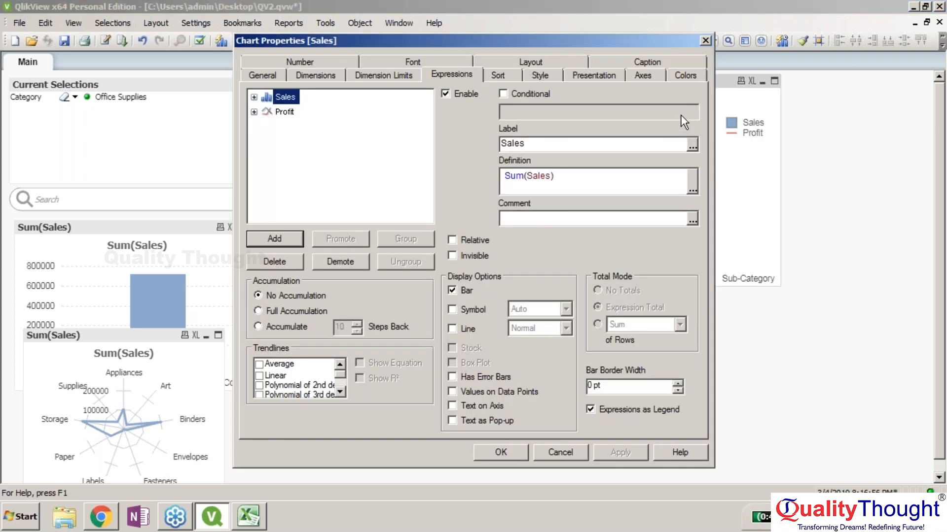
click(632, 71)
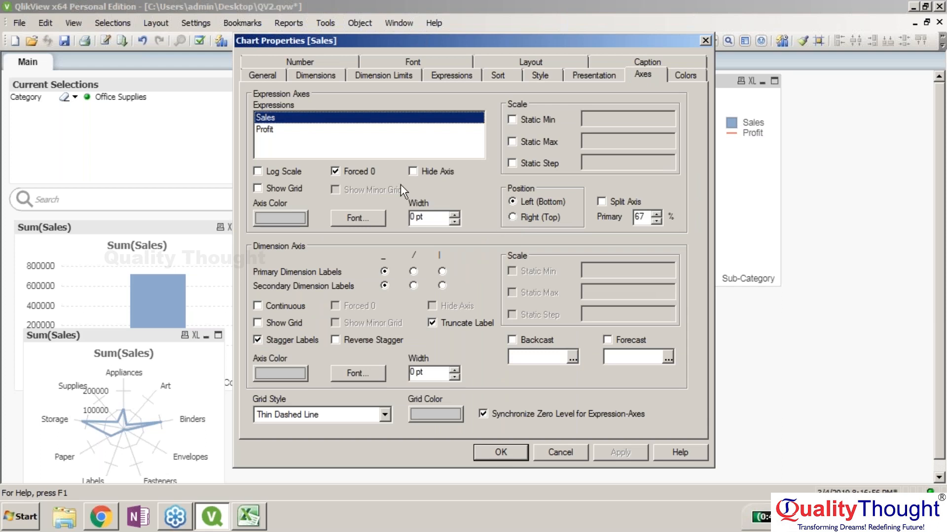
click(511, 216)
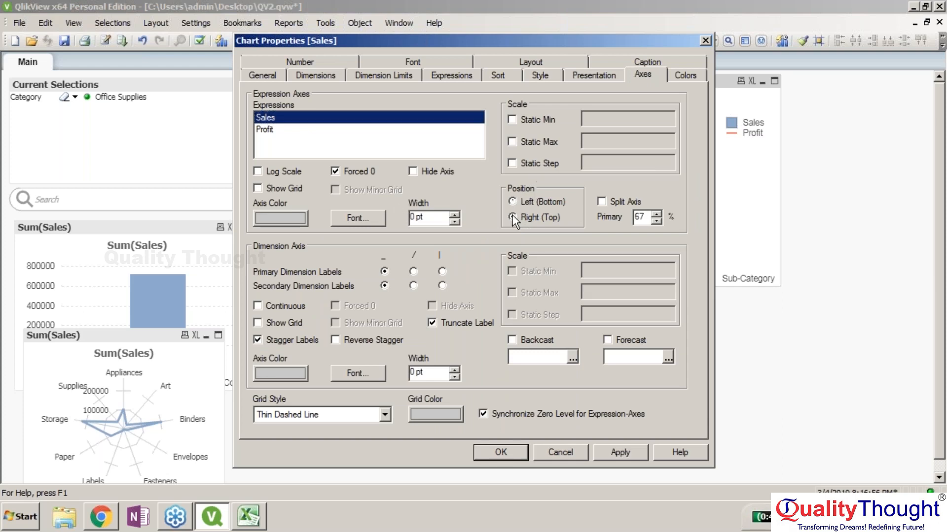
click(501, 448)
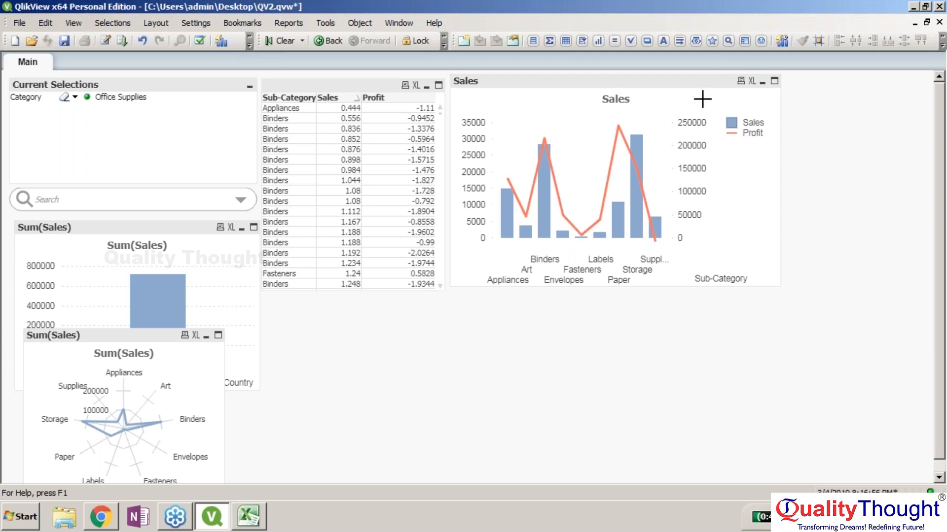
click(688, 82)
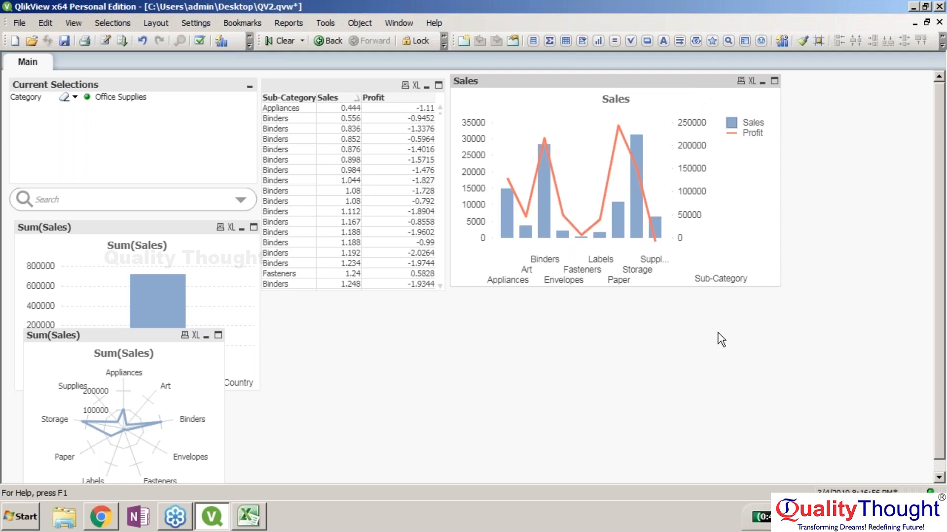
click(464, 365)
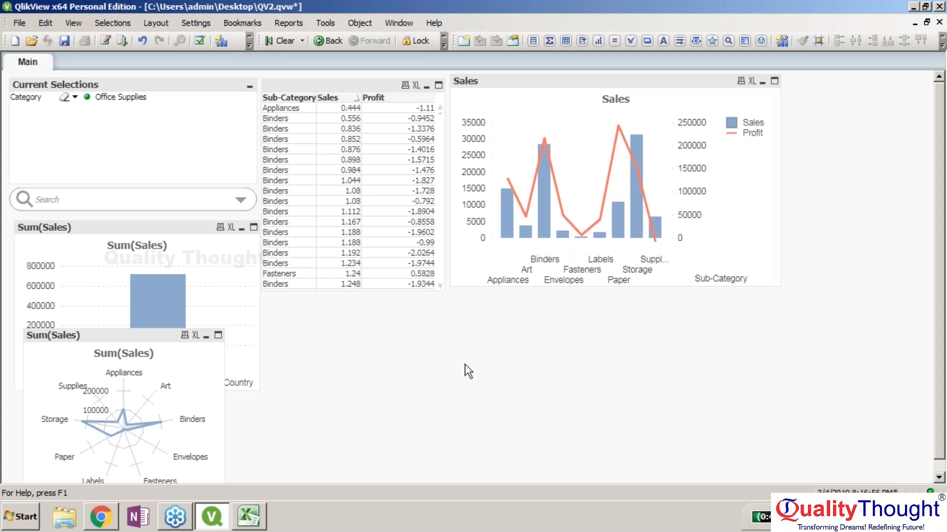
Minimize the Sum(Sales) bar chart and adjust the table box's Sub-Category column and frame widths
click(242, 227)
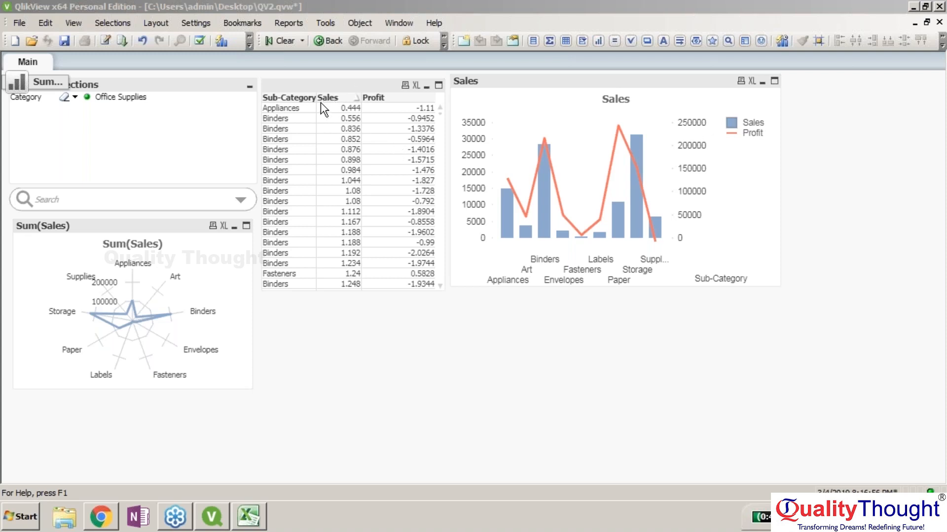
drag(317, 98, 380, 95)
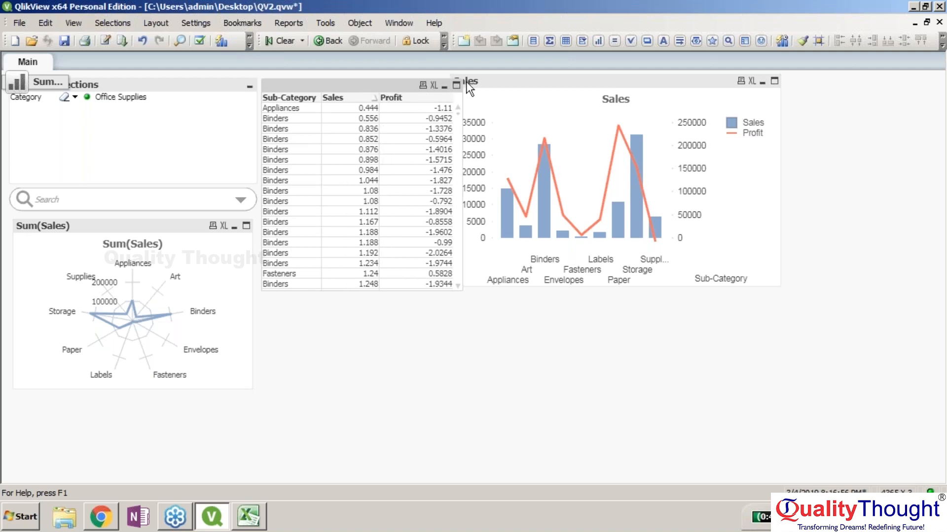
drag(462, 90, 426, 192)
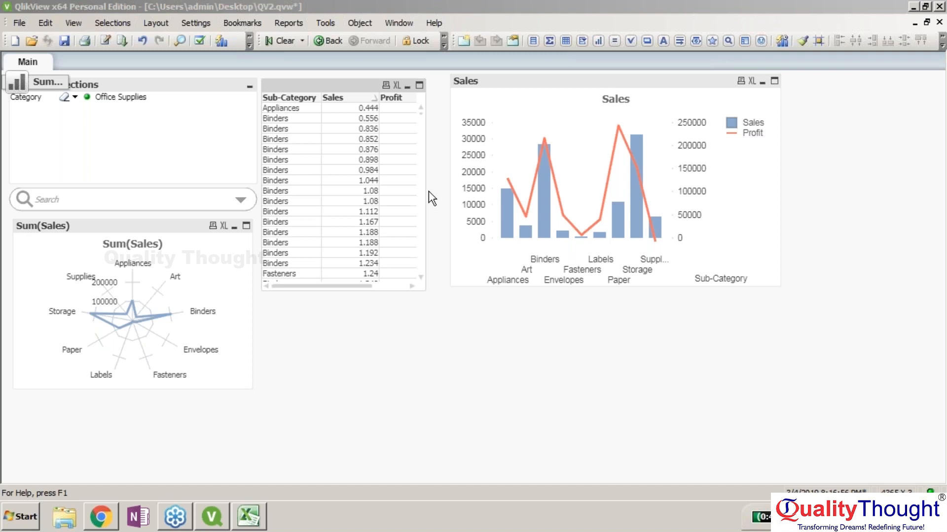
click(345, 91)
key(ctrl+z)
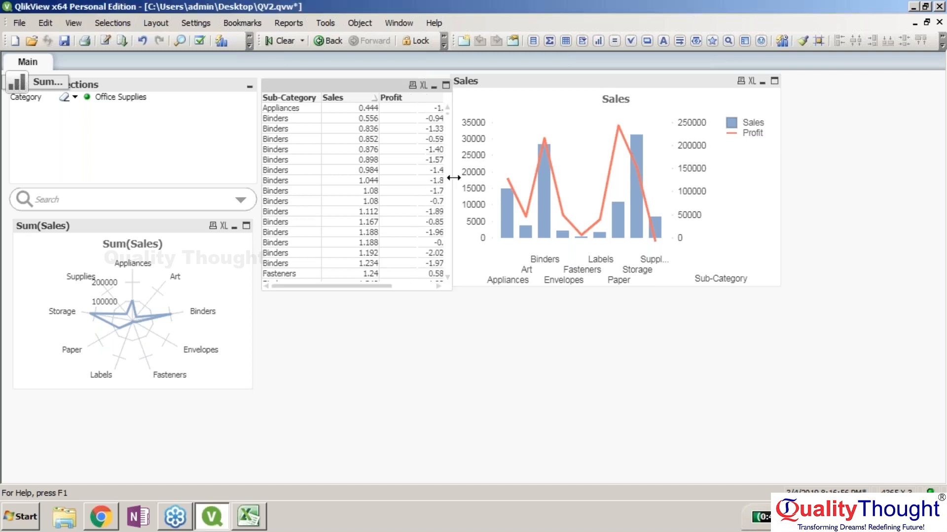
Filter by Appliances from the table's Sub-Category column and open the table box's properties
click(298, 108)
right_click(298, 112)
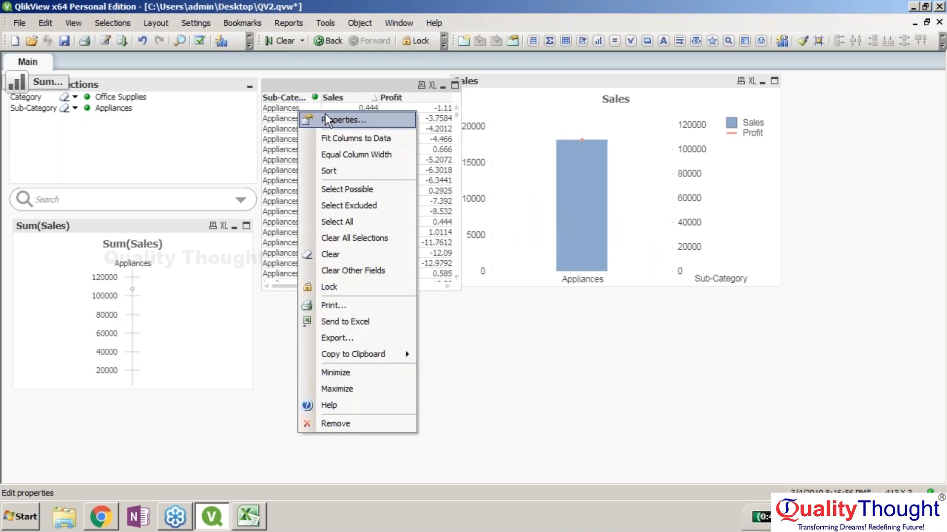
click(325, 114)
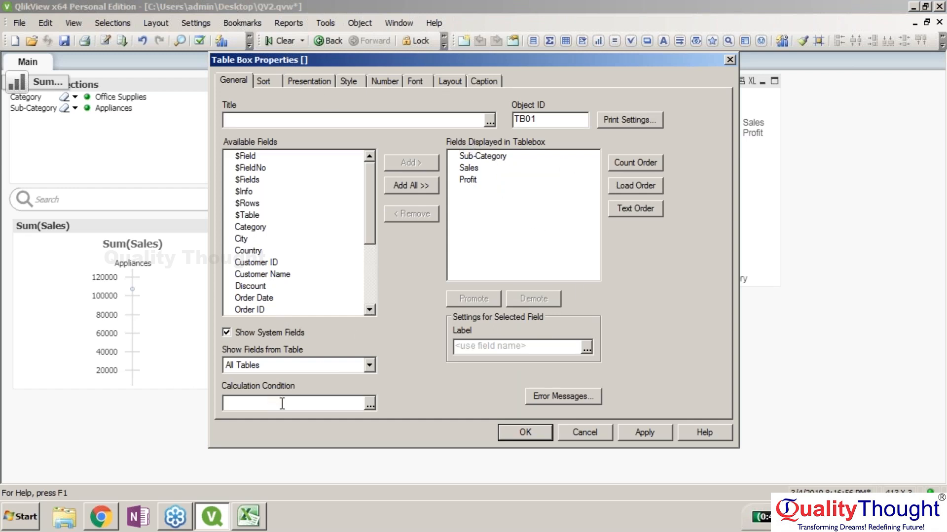
Try the expression Sum ([Sub-Category]) as the table box's calculation condition and clear it from the editor
click(368, 403)
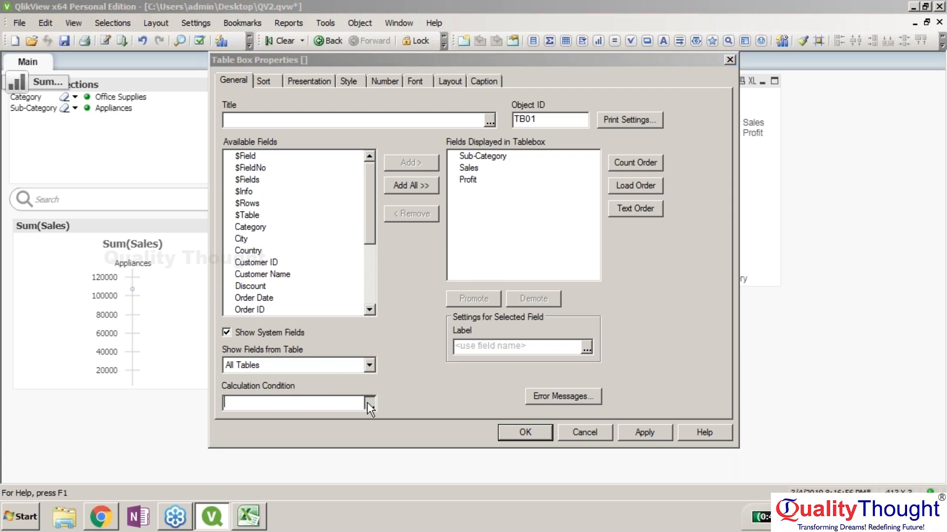
click(386, 309)
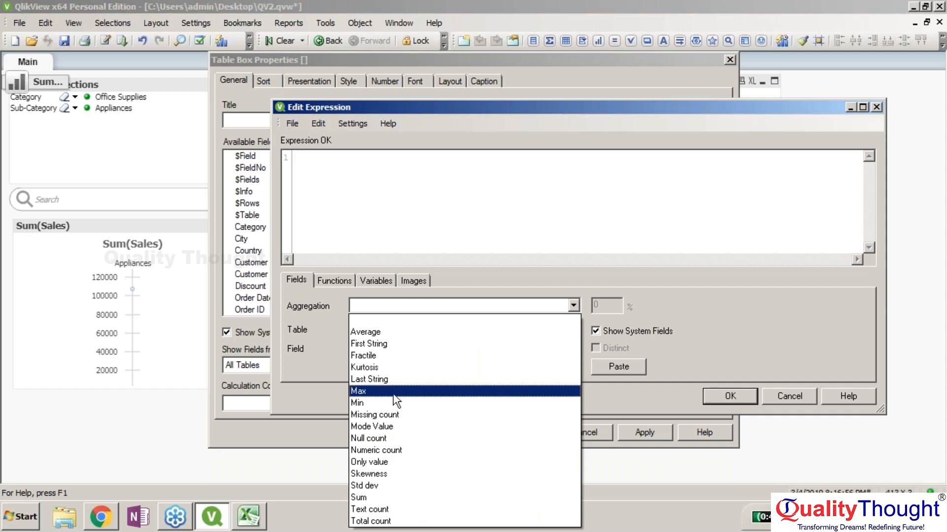
click(322, 327)
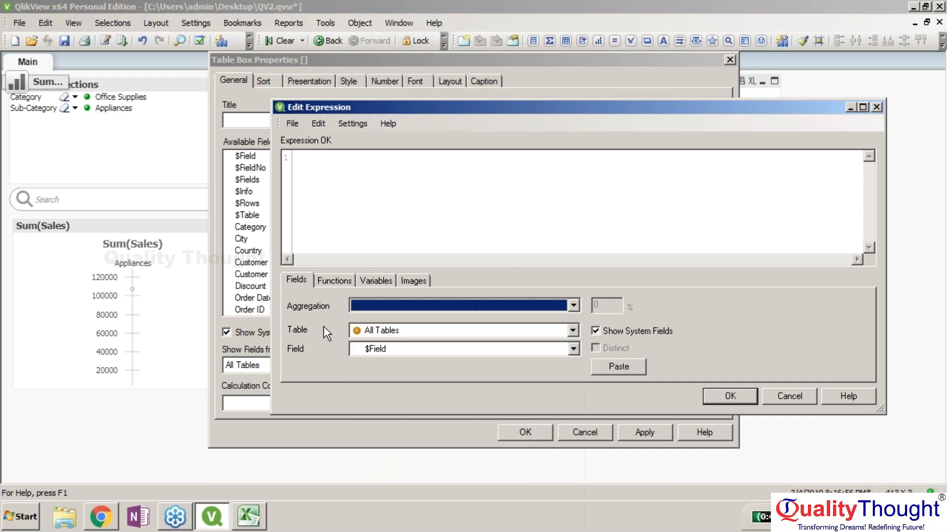
click(429, 337)
click(425, 344)
click(425, 349)
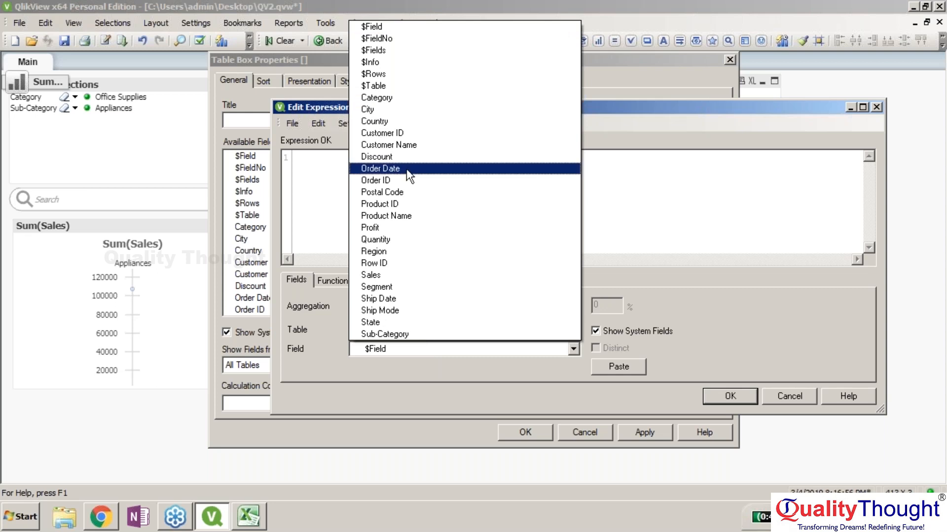
click(386, 335)
click(394, 304)
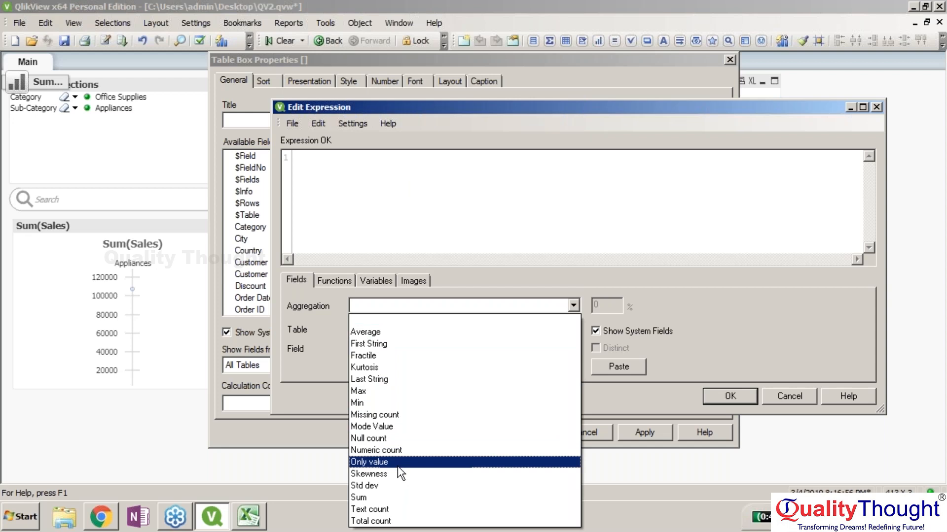
click(395, 496)
click(618, 367)
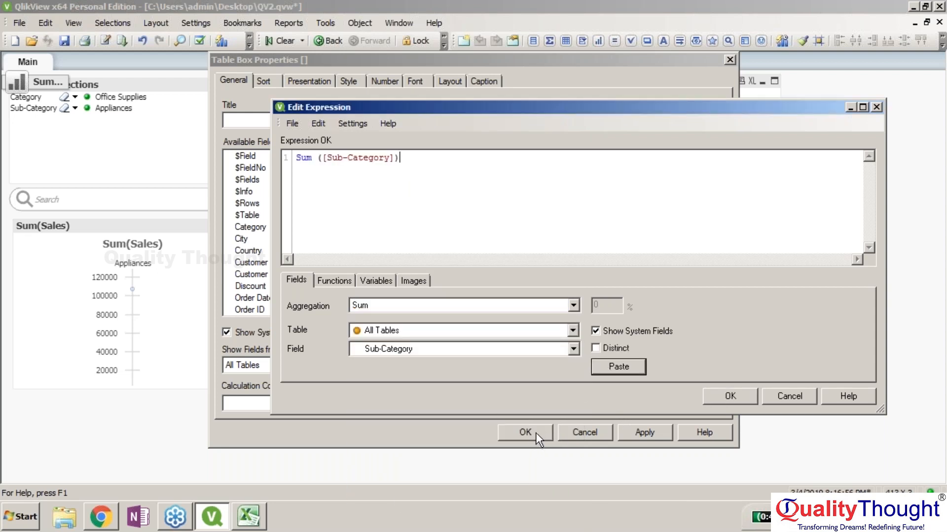
drag(395, 158, 296, 157)
key(BackSpace)
Look through the Aggregation category of functions available for the calculation condition expression
click(332, 279)
click(416, 307)
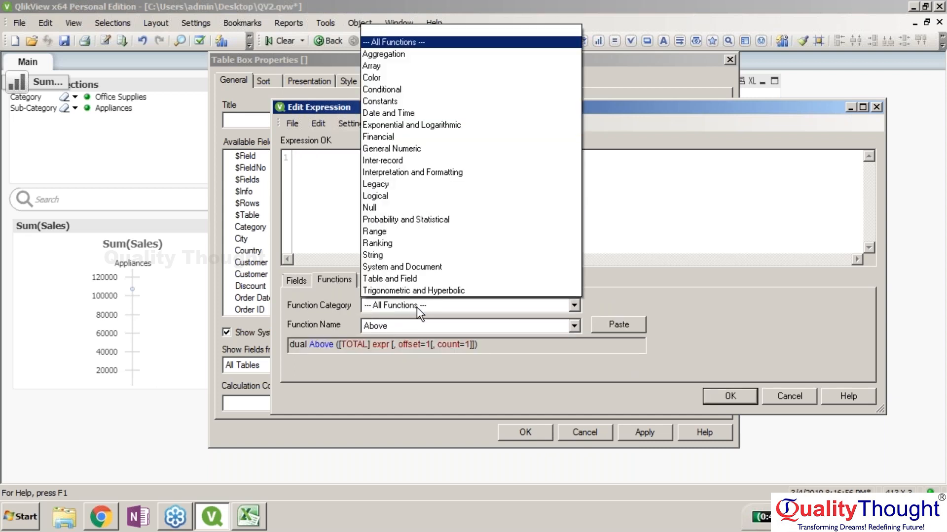
click(389, 56)
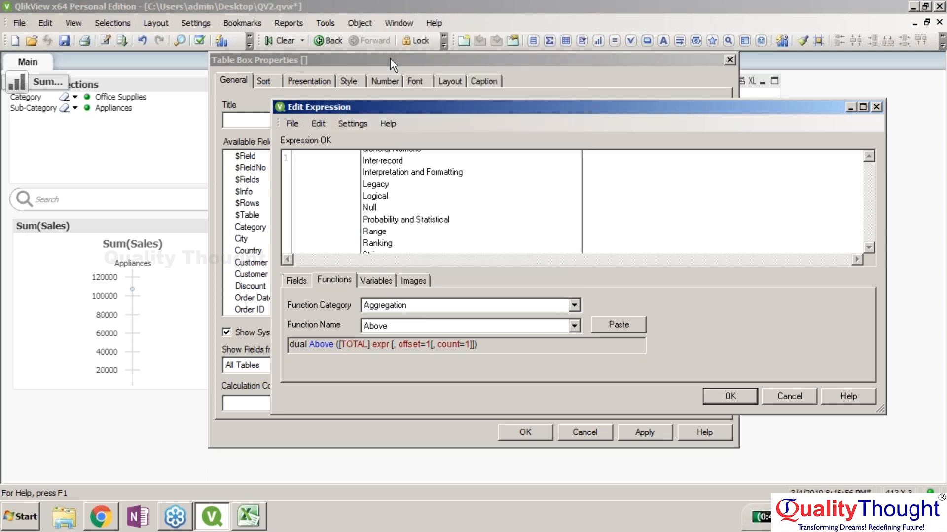
click(433, 329)
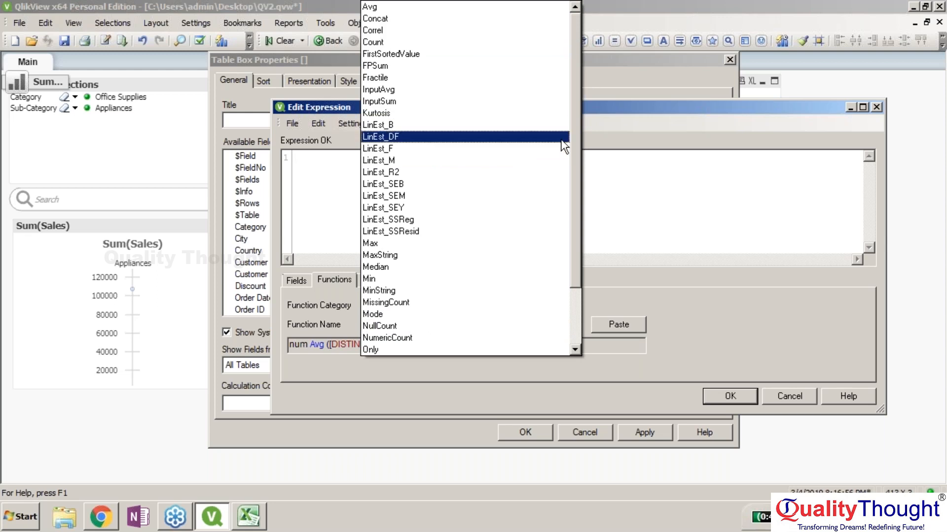
click(505, 398)
Choose the Sub-Category field and try inserting the Avg function into the calculation condition expression
click(297, 280)
click(392, 306)
scroll(394, 340, down, 5)
click(394, 340)
click(430, 330)
click(430, 355)
click(422, 348)
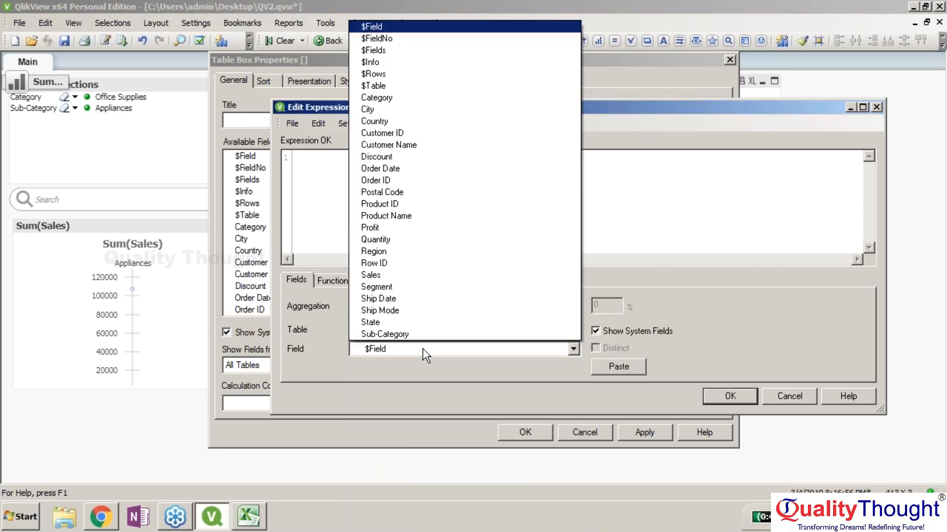
click(394, 334)
click(334, 280)
click(618, 324)
key(ctrl+z)
Check the rest of the aggregation functions and leave the table box's properties with an empty calculation condition
click(574, 326)
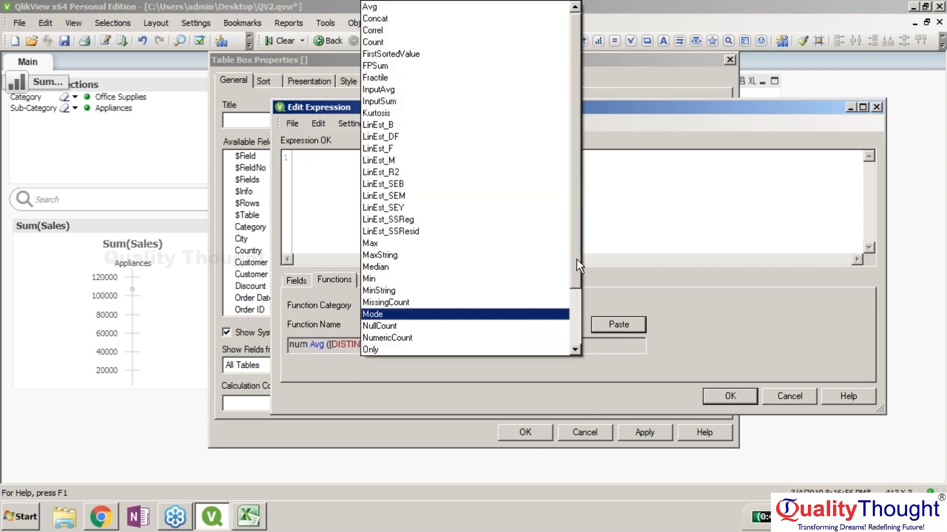
scroll(570, 321, down, 2)
scroll(569, 198, up, 2)
click(704, 410)
click(714, 395)
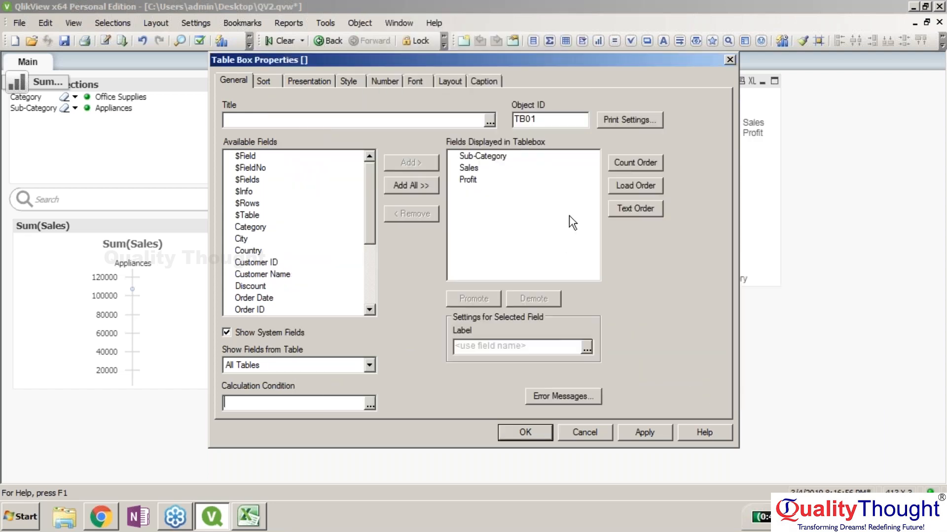
click(590, 432)
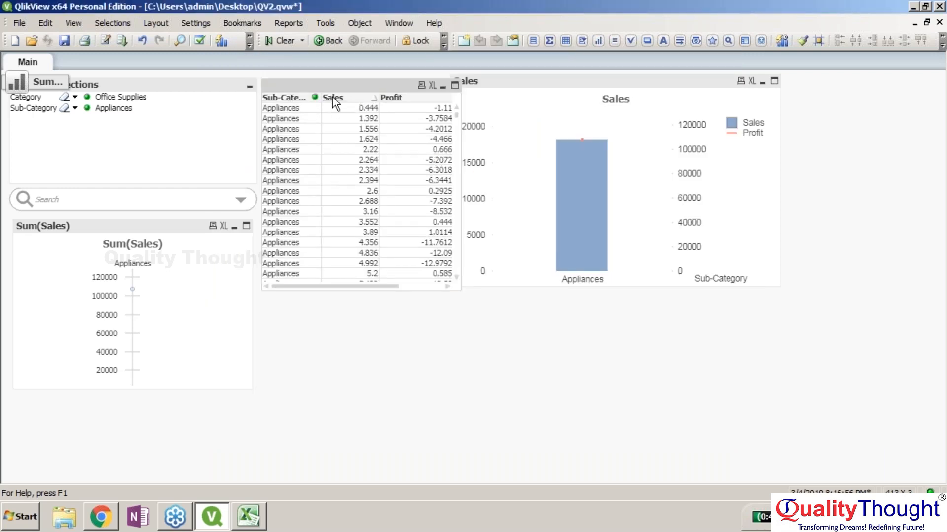
Reopen the table box's properties and remove the Sales and Profit fields from the displayed fields
right_click(360, 98)
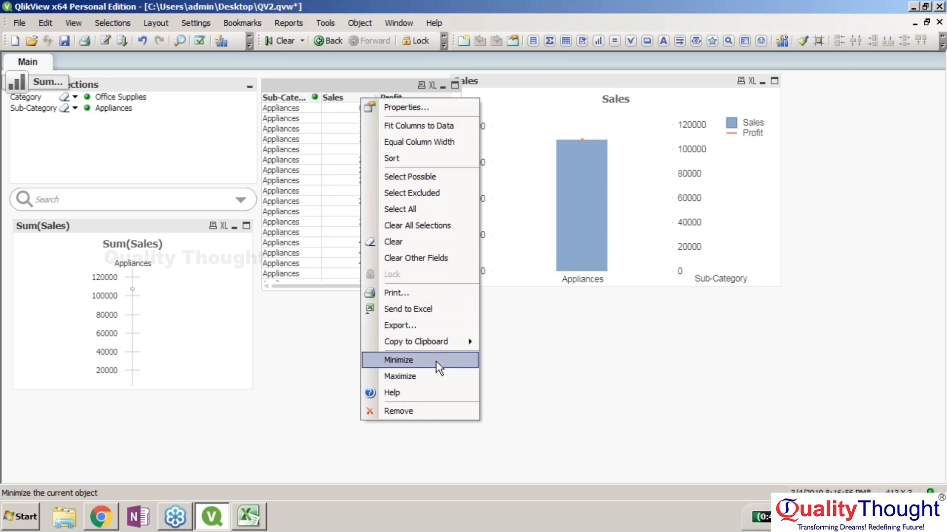
click(356, 94)
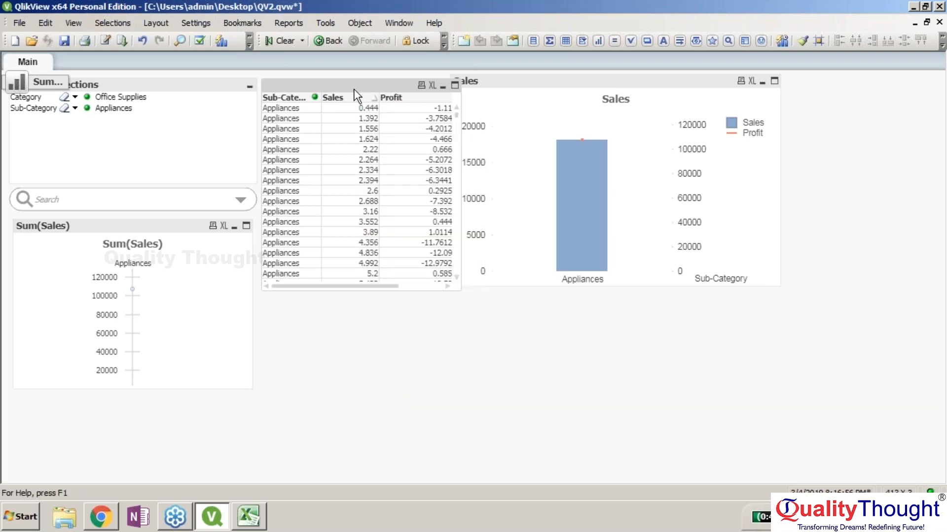
right_click(356, 94)
click(375, 99)
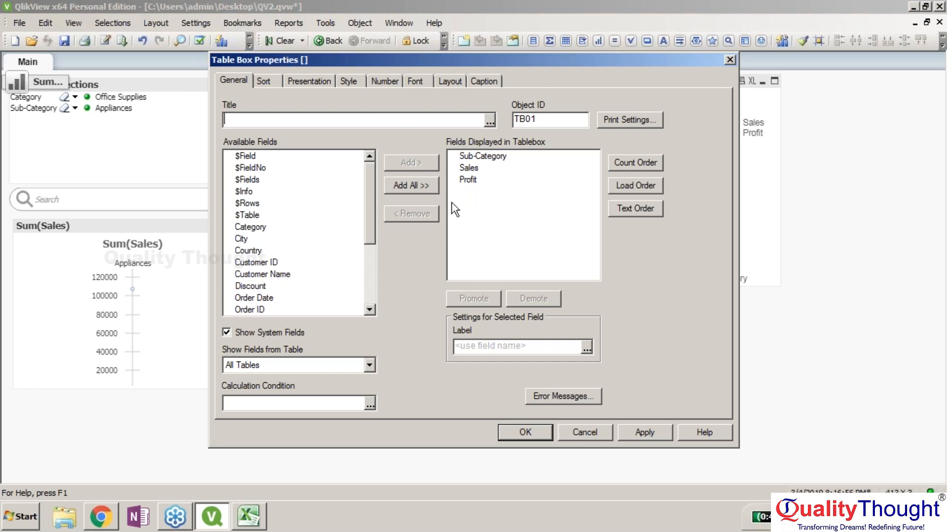
double_click(477, 167)
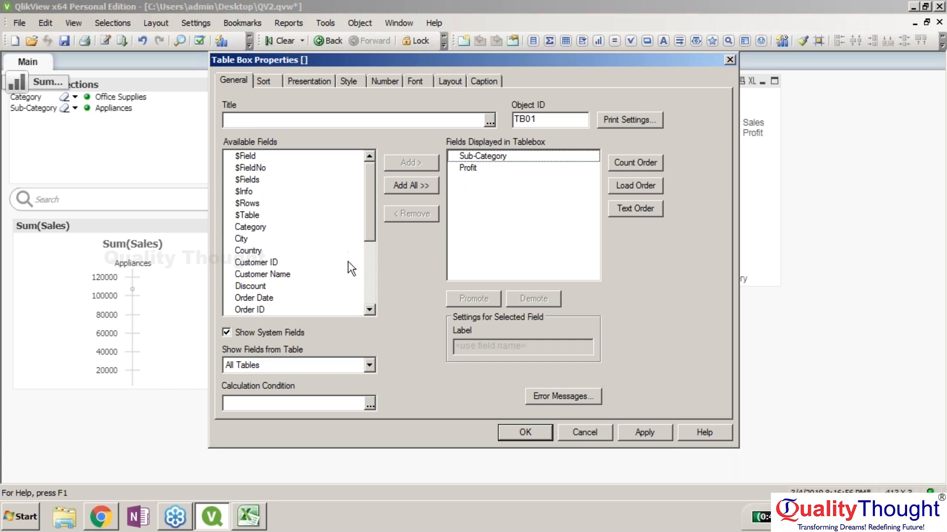
click(369, 279)
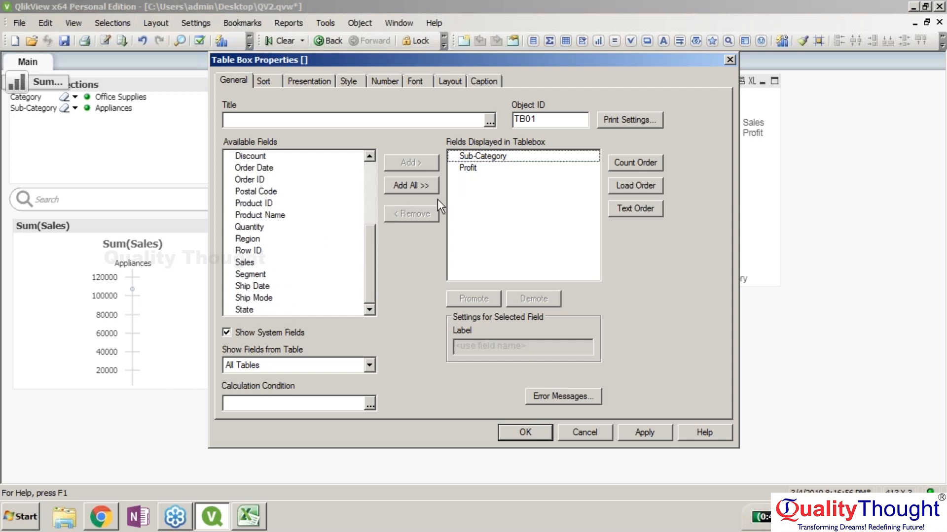
double_click(471, 168)
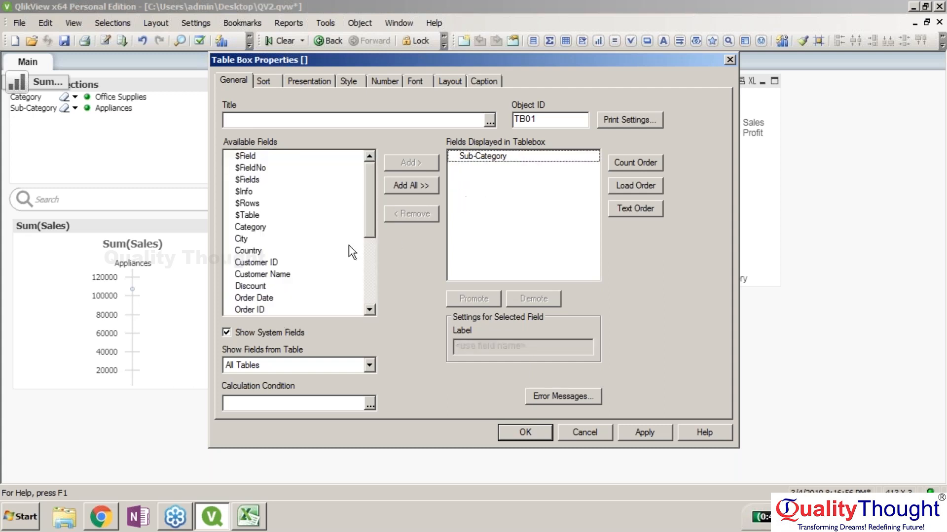
Add Sales back as a displayed field of the table box, leaving Row ID out
click(367, 274)
double_click(288, 254)
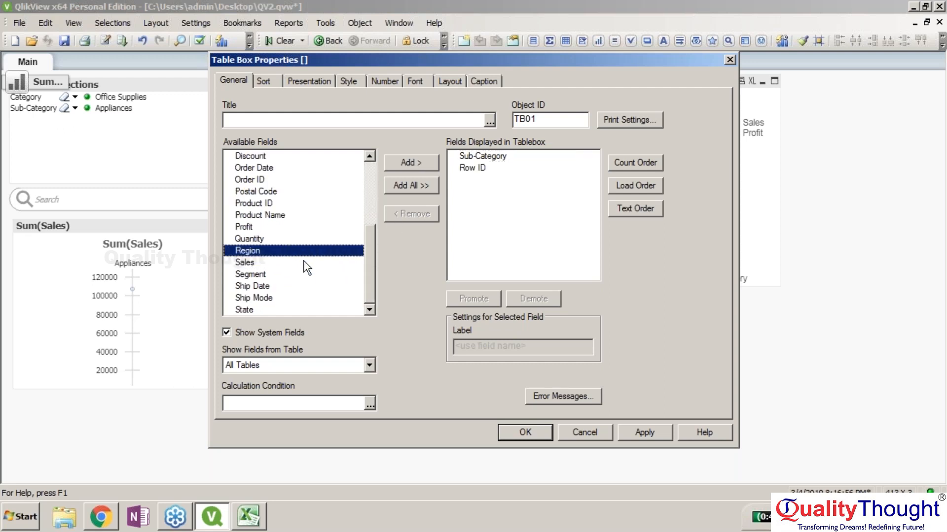
double_click(303, 263)
double_click(473, 168)
Open the label expression of the displayed Sales field and choose the Sales field with Sum aggregation
click(466, 169)
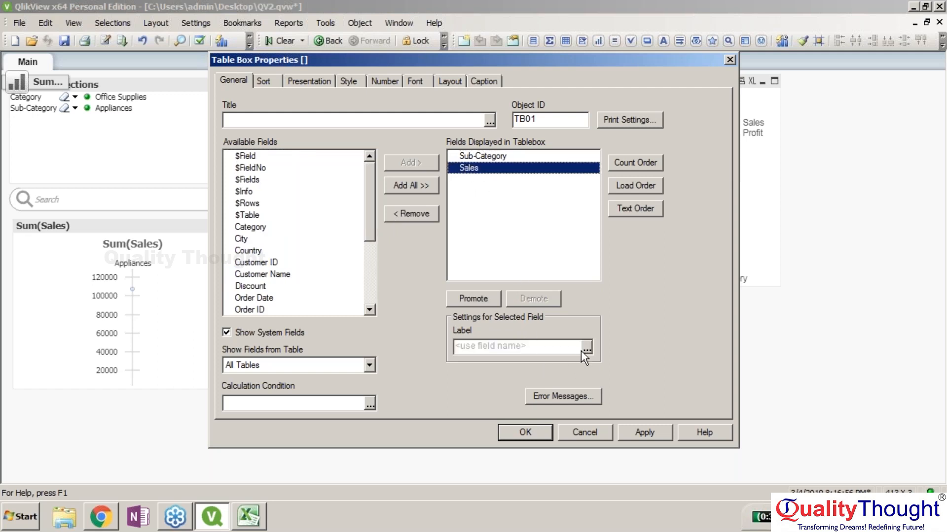
click(591, 347)
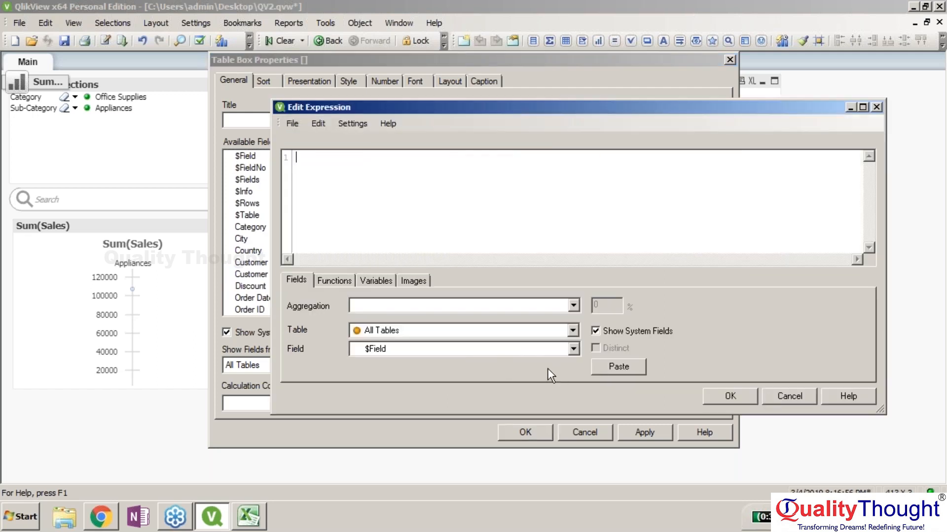
click(525, 350)
click(449, 275)
click(445, 305)
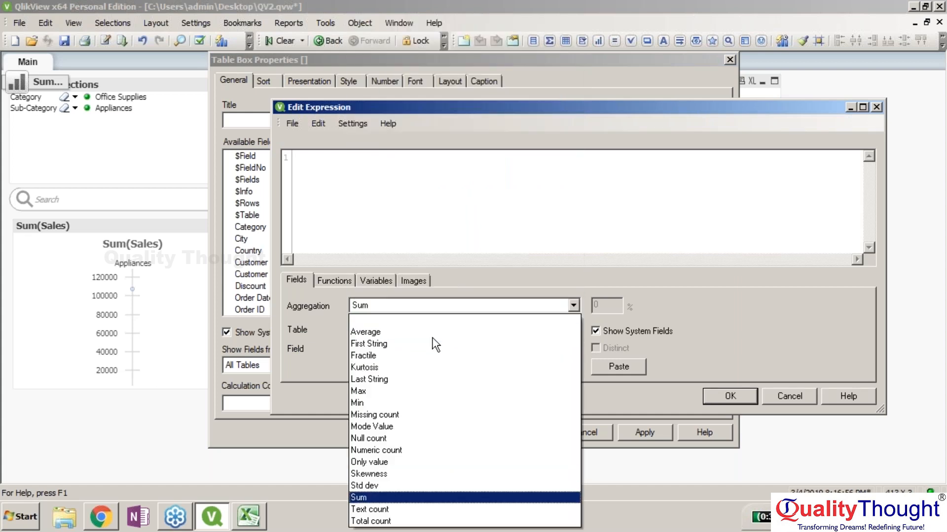
key(Escape)
Choose the Sum function from the Aggregation function category in the expression editor
click(333, 280)
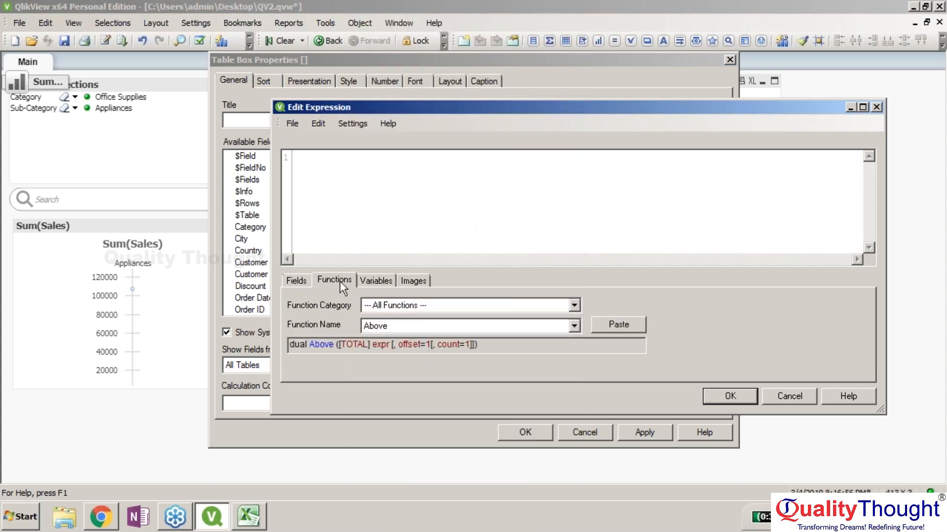
click(369, 305)
click(423, 55)
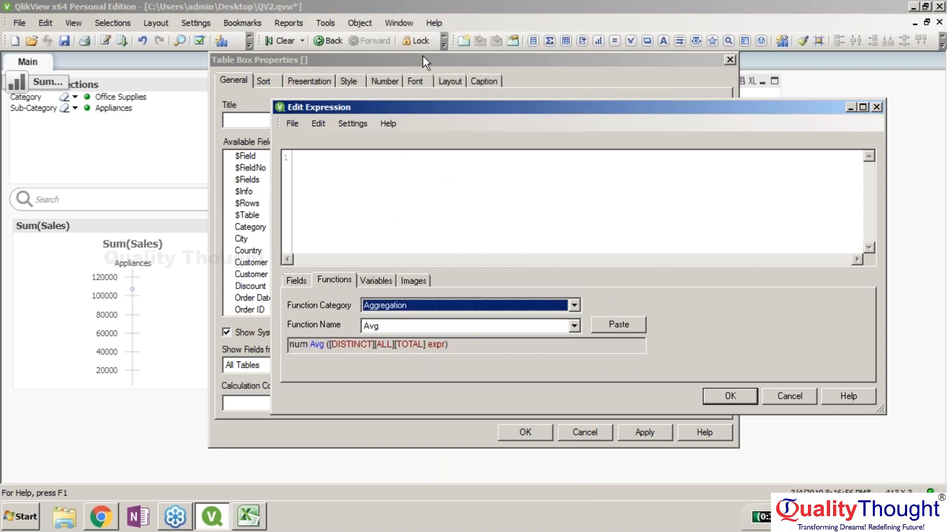
click(422, 327)
scroll(422, 327, down, 2)
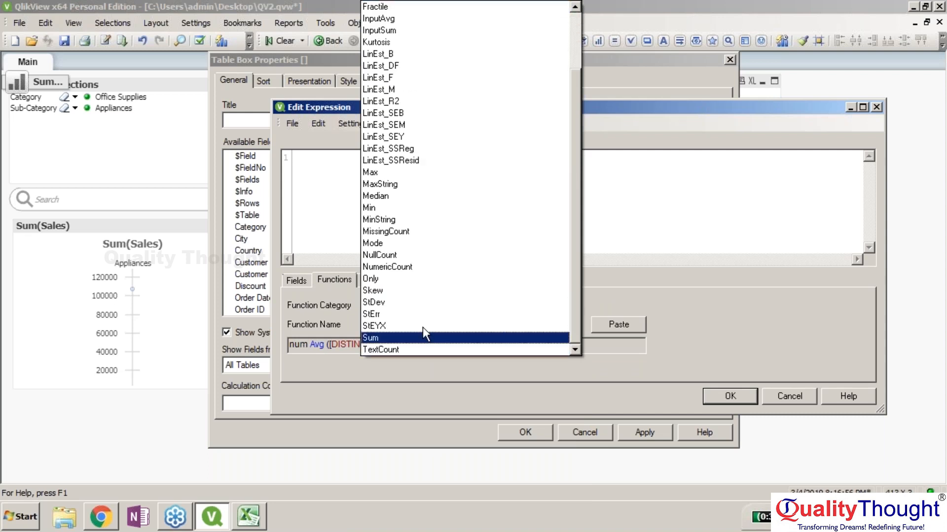
click(422, 327)
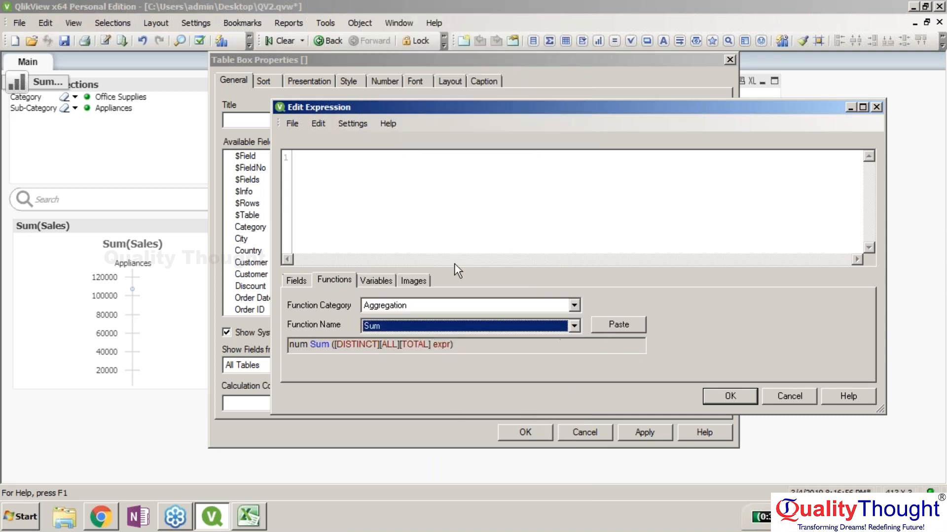
Insert the field expression Sum (Sales) into the label expression for the Sales field
click(297, 280)
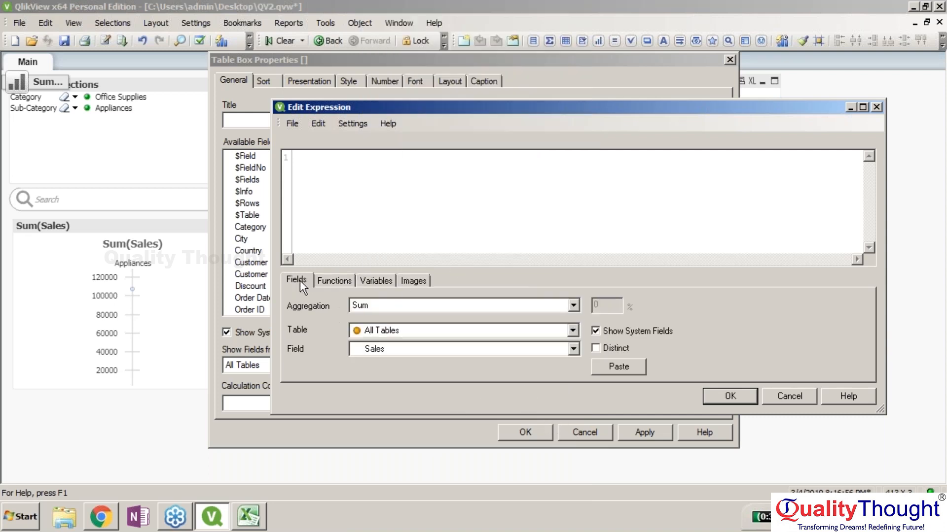
click(611, 370)
click(637, 428)
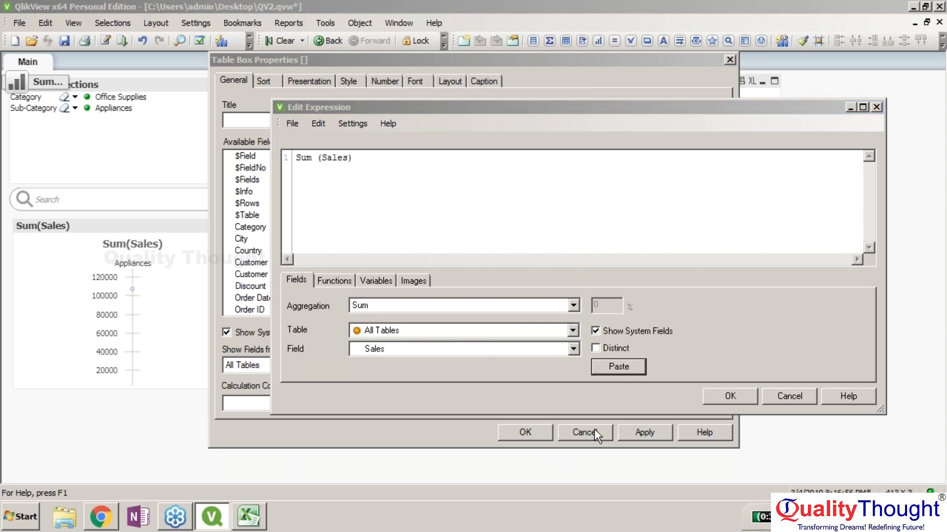
Switch the expression editor's function category to All Functions
click(653, 432)
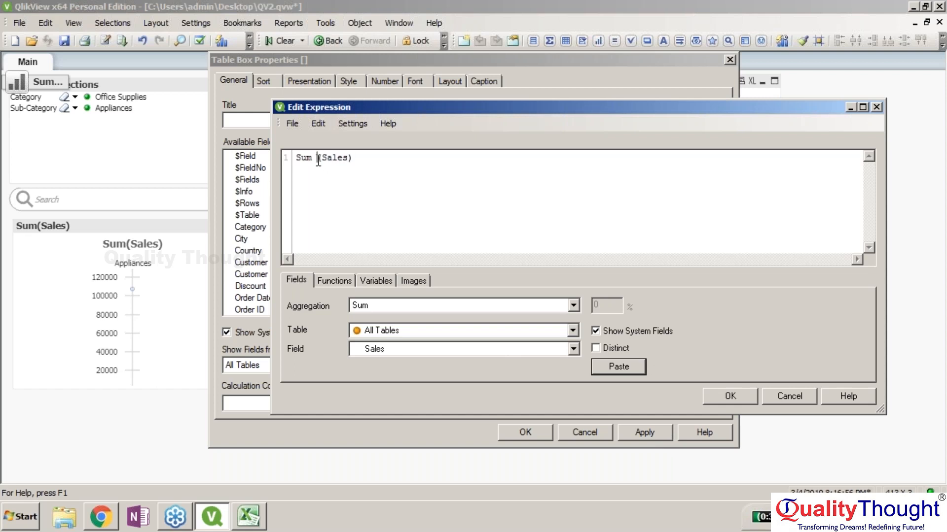
click(326, 280)
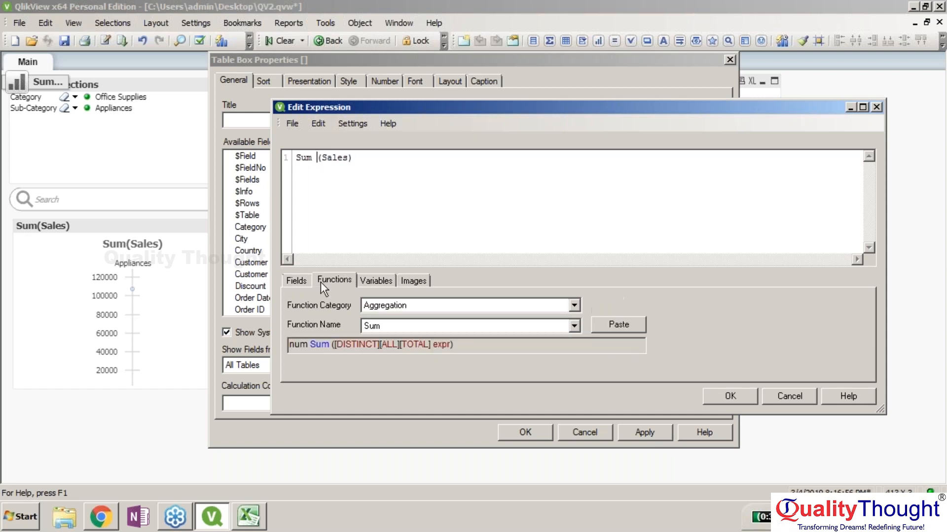
click(415, 303)
click(398, 42)
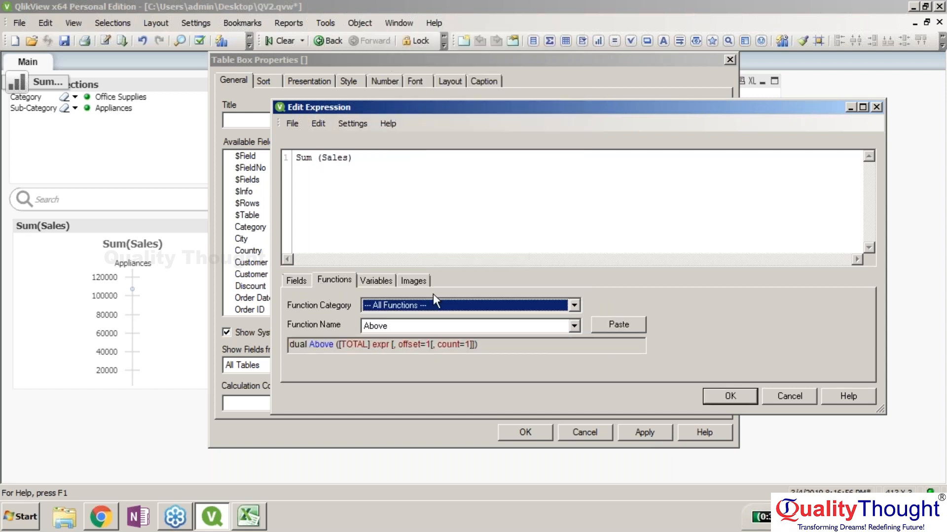
Try inserting Sum (DISTINCT Sales) into the label expression and remove the inserted text again
click(299, 280)
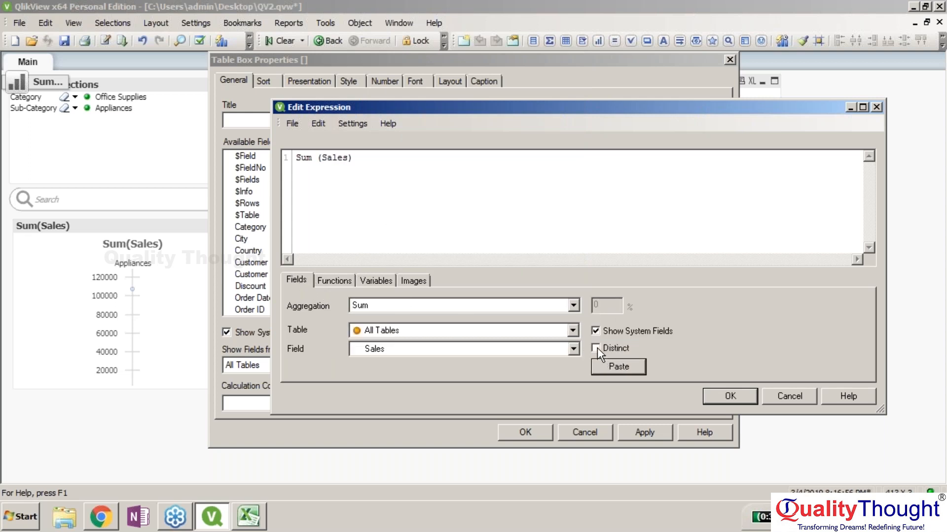
click(618, 367)
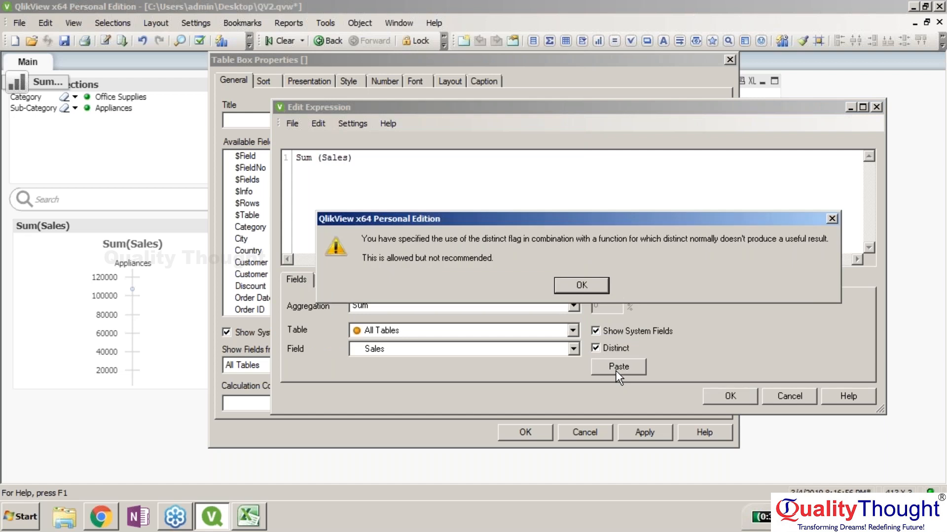
click(588, 291)
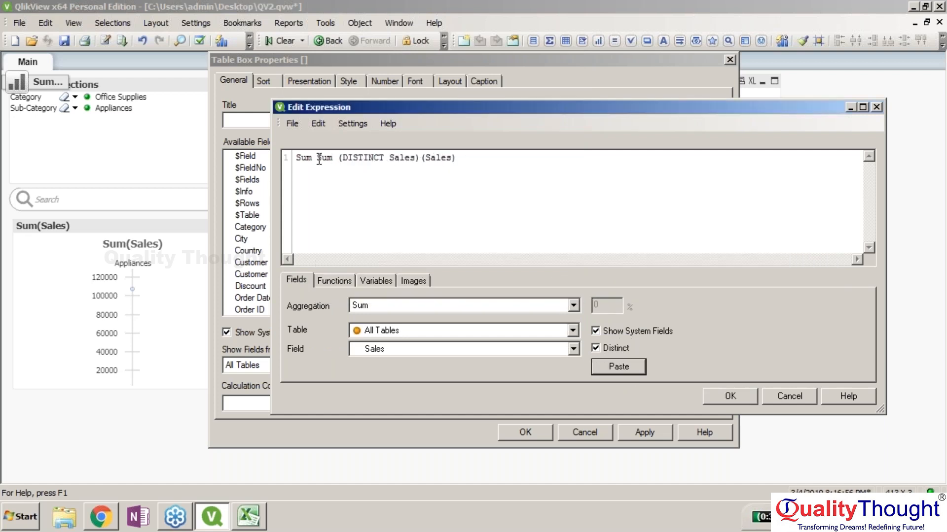
key(Delete)
drag(317, 158, 405, 162)
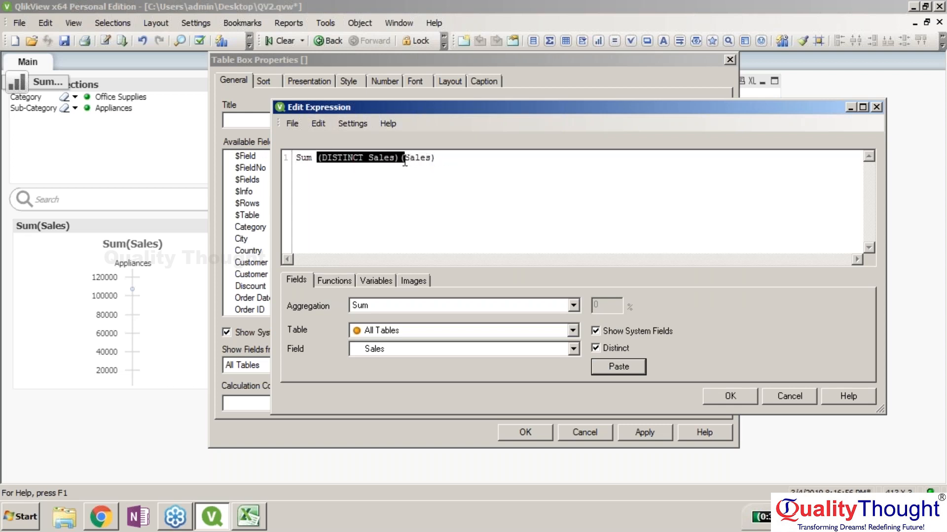
key(Delete)
key(BackSpace)
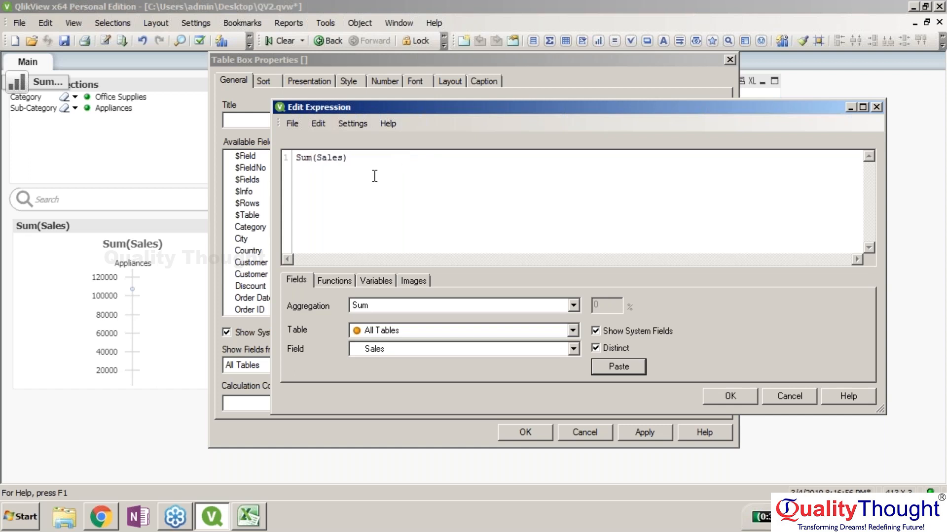
Rewrite the label expression as Sum(Sales) and apply it to the table box
click(452, 178)
key(BackSpace)
key(BackSpace)
key(BackSpace)
key(BackSpace)
key(BackSpace)
key(BackSpace)
key(BackSpace)
key(BackSpace)
key(BackSpace)
key(BackSpace)
text(Sum(sa)
key(BackSpace)
text(Sales)
click(730, 397)
click(525, 432)
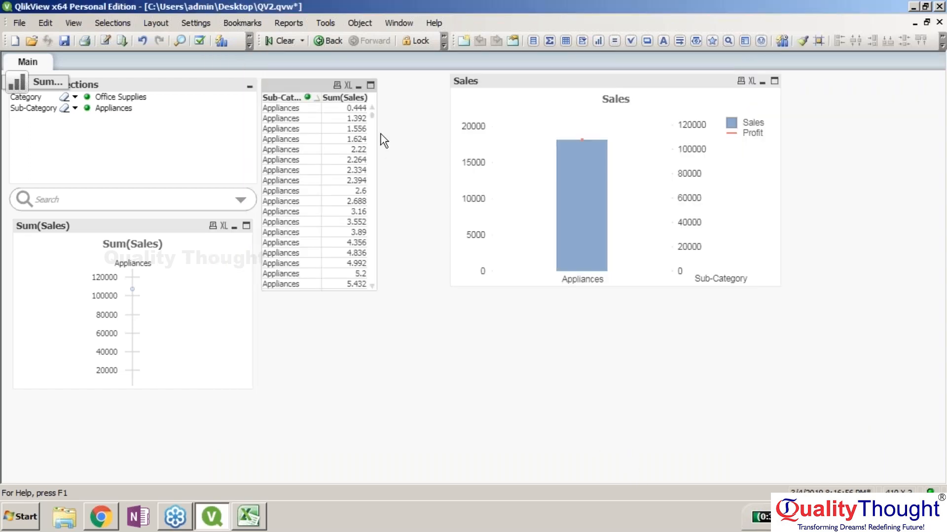
Reopen the table box properties and limit the available fields to those of the Orders table
right_click(288, 100)
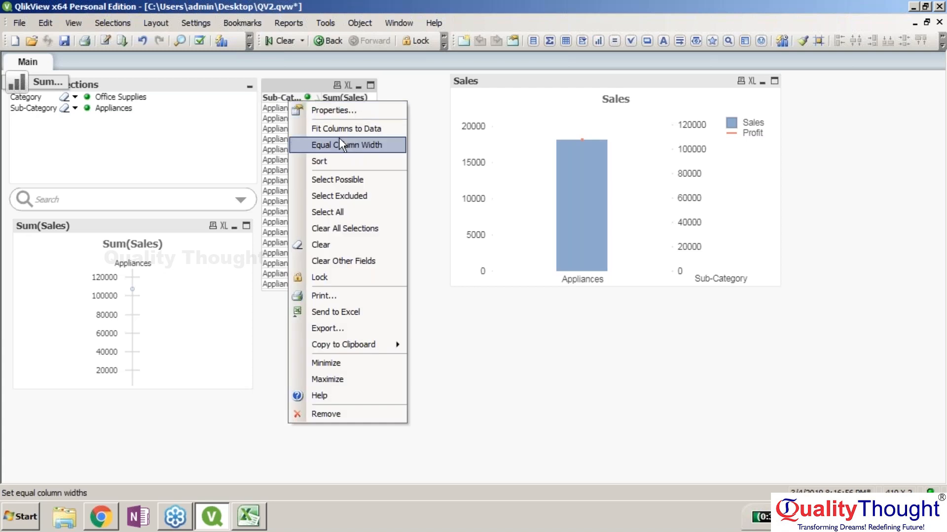
click(314, 111)
click(367, 250)
double_click(257, 309)
click(496, 168)
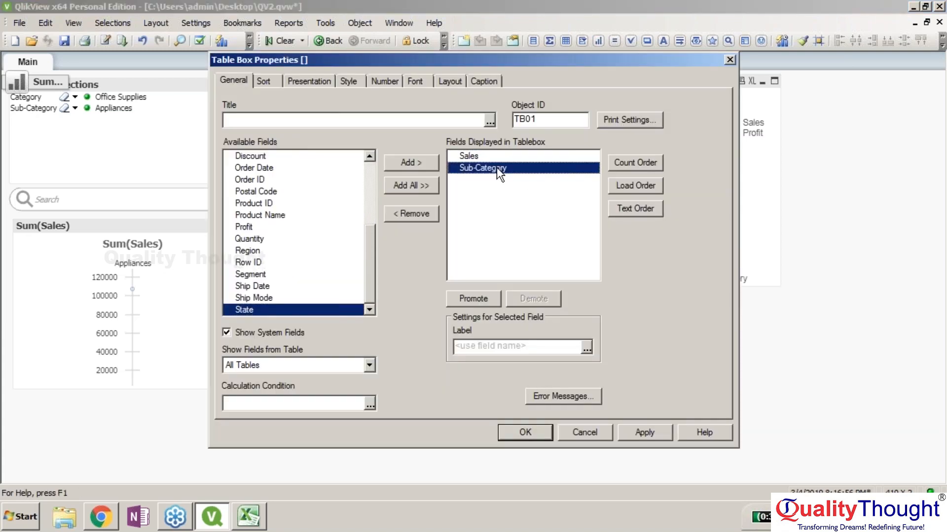
click(368, 364)
click(296, 402)
Open the expression editor for the table box's calculation condition and leave it empty
click(367, 262)
click(370, 405)
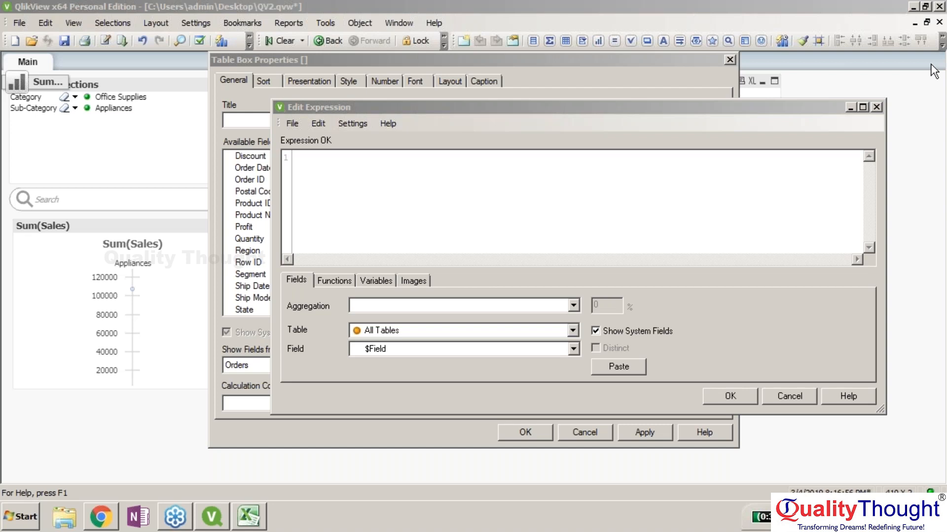
key(Escape)
Demote Sales below Sub-Category in the displayed fields and open its label expression
click(478, 152)
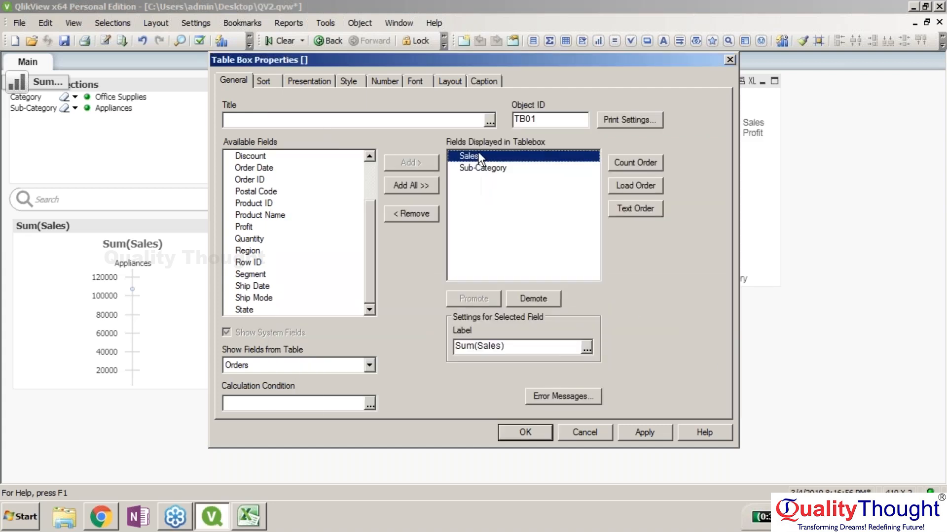
click(527, 299)
click(586, 347)
text(Aggregate()
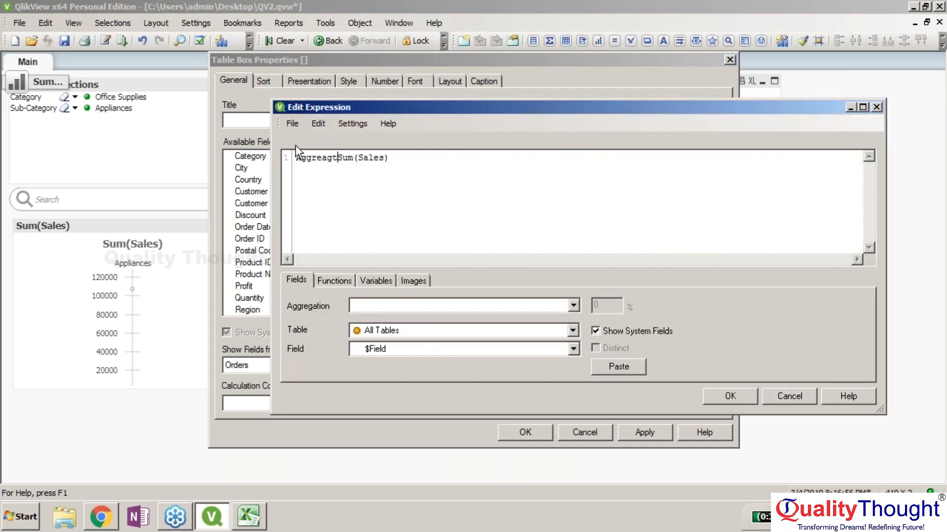
key(BackSpace)
key(BackSpace)
key(BackSpace)
key(BackSpace)
key(BackSpace)
key(BackSpace)
key(BackSpace)
key(BackSpace)
key(BackSpace)
key(BackSpace)
Try wrapping the Sales label expression in AGGR with Sub-Category as dimension, then clear the whole expression
text(AGGR()
click(388, 159)
text())
click(374, 161)
text(,Sub-ca)
key(BackSpace)
key(BackSpace)
key(BackSpace)
key(BackSpace)
key(BackSpace)
key(BackSpace)
key(BackSpace)
key(BackSpace)
key(BackSpace)
key(BackSpace)
key(BackSpace)
key(BackSpace)
key(BackSpace)
key(BackSpace)
key(BackSpace)
key(BackSpace)
key(BackSpace)
key(BackSpace)
key(BackSpace)
key(BackSpace)
Insert the Sum function from the Aggregation category and complete the expression with the Sales field
click(335, 280)
click(392, 306)
click(389, 251)
click(573, 324)
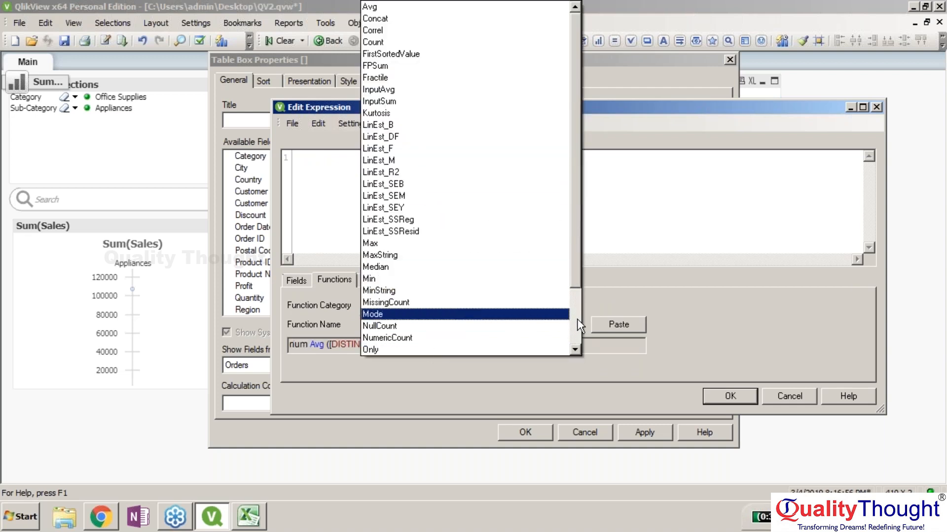
click(576, 320)
click(533, 338)
click(636, 323)
text(Sales)
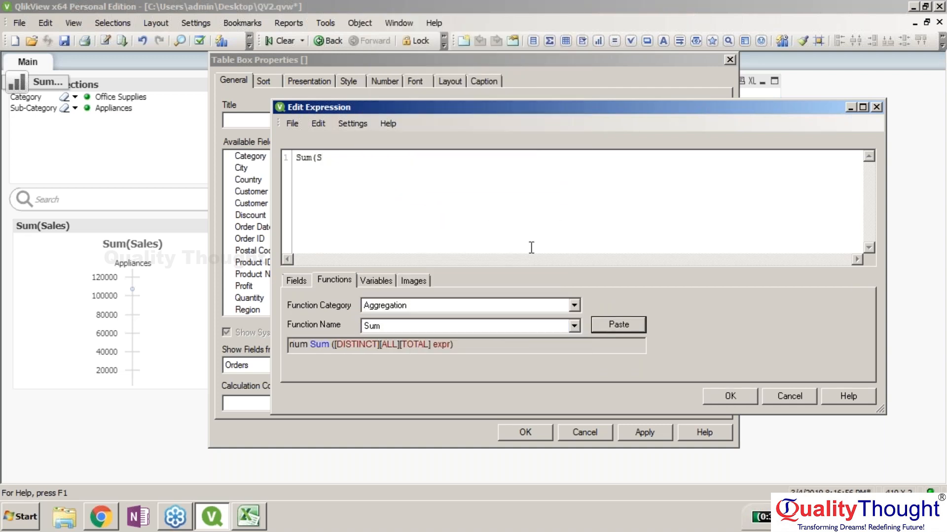
Choose Sum aggregation with the Sales field for the label expression, then cancel the expression edit and close the properties
click(296, 280)
click(397, 307)
click(379, 486)
click(398, 305)
click(377, 497)
click(361, 177)
key(BackSpace)
key(BackSpace)
key(BackSpace)
key(BackSpace)
key(BackSpace)
key(BackSpace)
key(BackSpace)
key(BackSpace)
key(BackSpace)
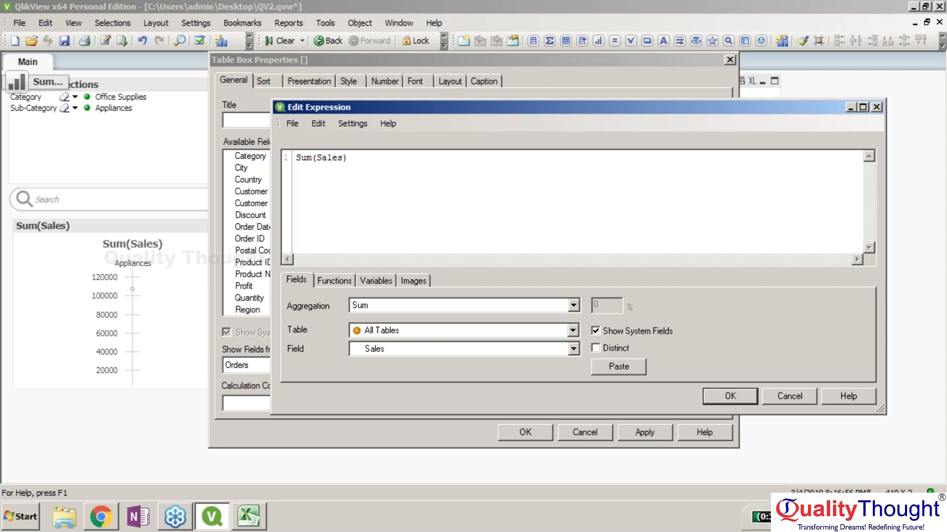
click(802, 390)
click(605, 296)
key(Return)
Open the load script and duplicate the entire LOAD statement for ss.xlsx at the end of the script
key(ctrl+e)
key(Return)
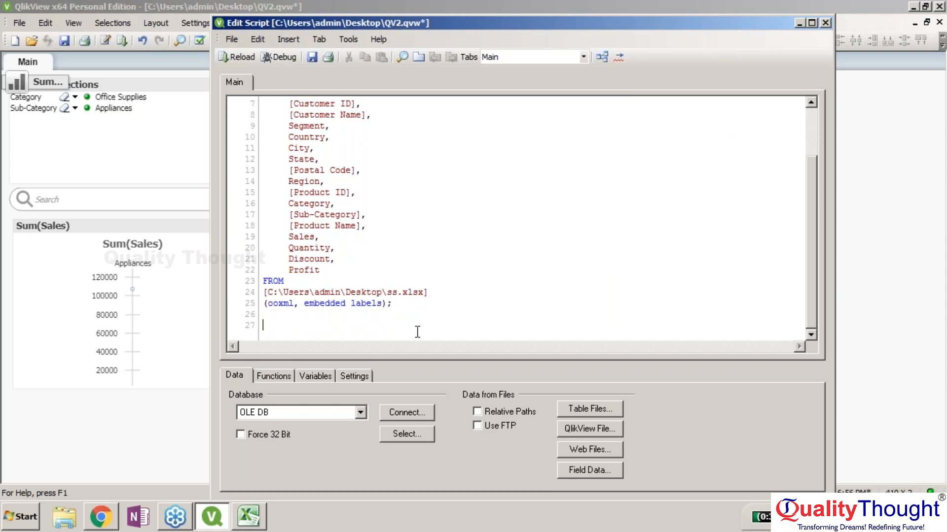
text(select)
key(ctrl+a)
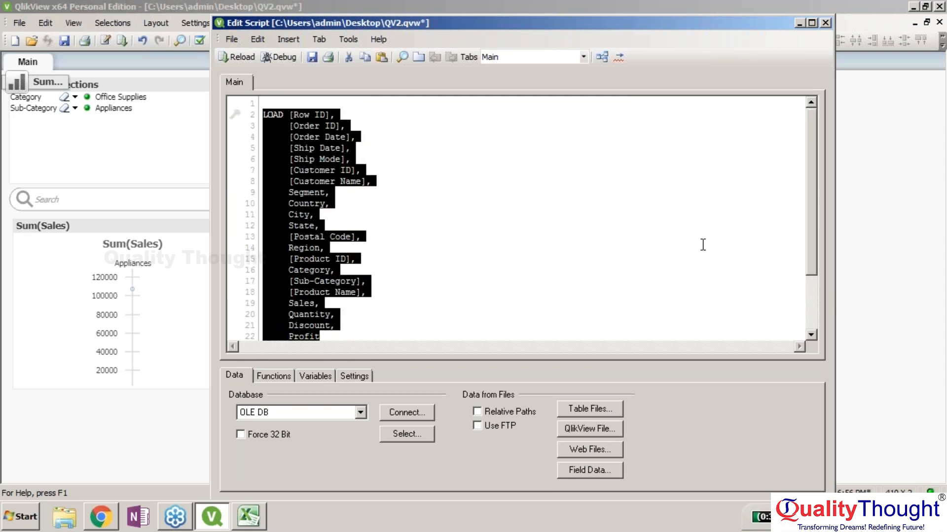
key(ctrl+End)
scroll(378, 314, up, 2)
text(LOAD [Row ID],      [Order ID],      [Order Date],      [Ship Date],      [Ship Mode],      [Customer ID],      [Customer Name],      Segment,      Country,      City,      State,      [Postal Code],      Region,      [Product ID],      Category,      [Sub-Category],      [Product Name],      Sales,      Quantity,      Discount,      Profit FROM [C:\Users\admin\Desktop\ss.xlsx] (ooxml, embedded labels);)
key(BackSpace)
key(BackSpace)
key(BackSpace)
key(BackSpace)
key(BackSpace)
key(BackSpace)
key(BackSpace)
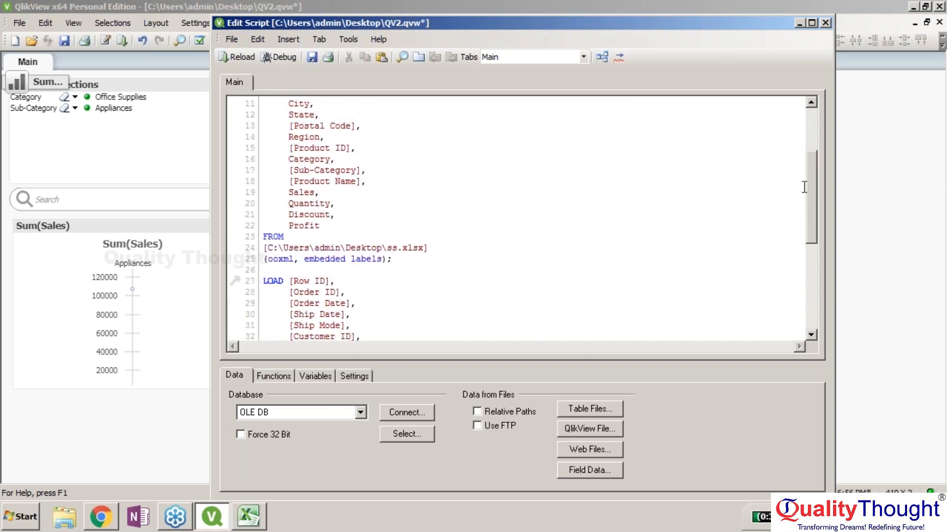
Delete all fields before [Sub-Category] from the duplicated LOAD statement
scroll(338, 239, down, 5)
drag(262, 270, 289, 103)
key(Delete)
key(Delete)
key(Delete)
key(Delete)
key(Delete)
key(Delete)
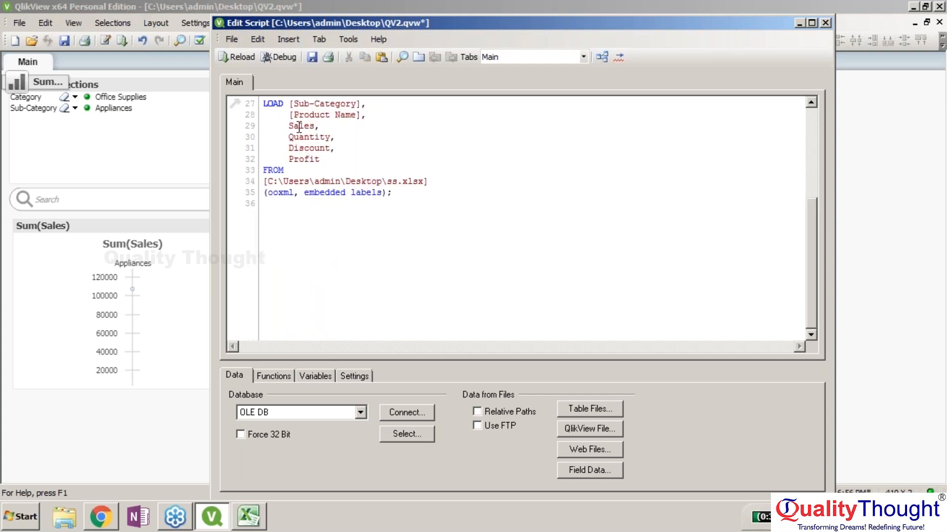
Change the Sales field in the second LOAD statement to Sum(Sales) as Sales
click(289, 126)
text(Sum()
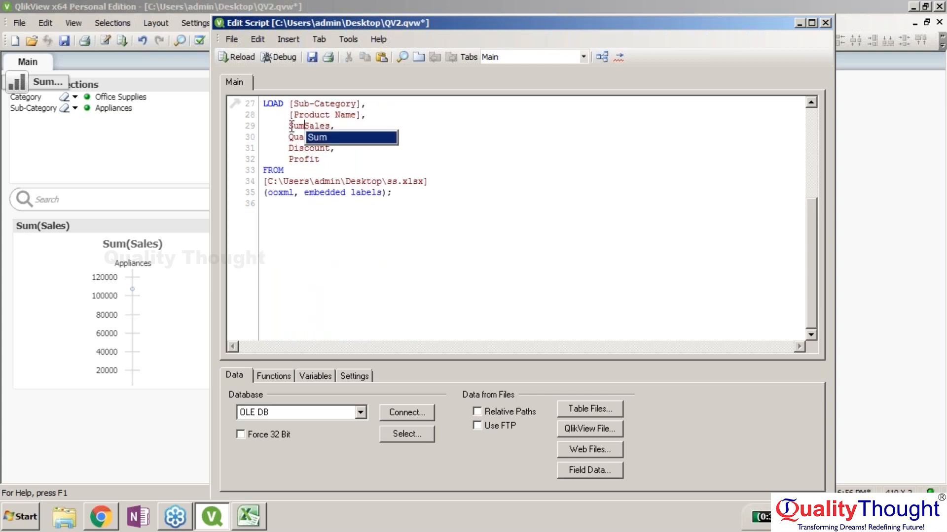
click(338, 127)
text() as Sales)
Remove [Product Name], Quantity, Discount and Profit from the second LOAD statement
drag(289, 115, 365, 115)
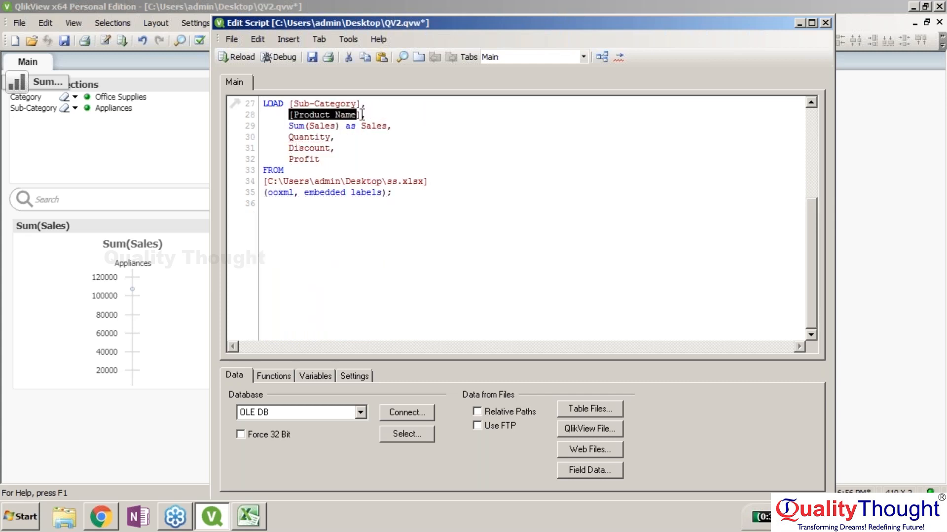
key(BackSpace)
key(BackSpace)
key(BackSpace)
key(BackSpace)
key(BackSpace)
key(BackSpace)
key(BackSpace)
drag(263, 126, 321, 148)
key(Delete)
key(Delete)
Run the script in the debugger, then close the debugger and dismiss the sheet properties without adding fields
key(ctrl+a)
click(279, 57)
click(43, 102)
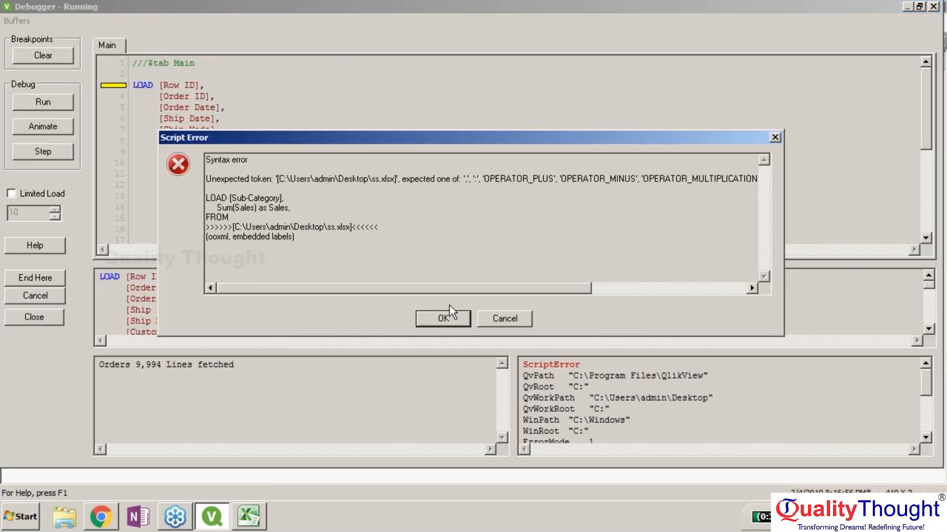
click(445, 317)
click(34, 317)
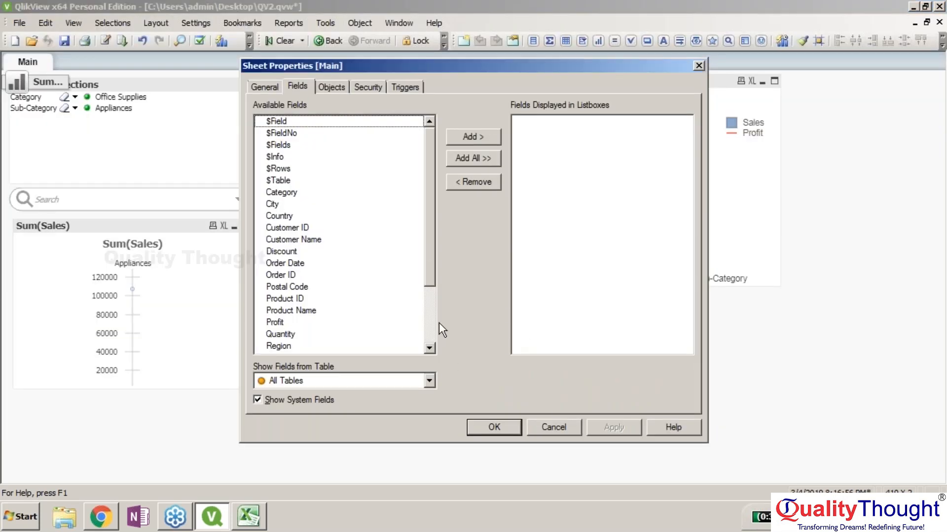
click(553, 427)
Review the properties of the existing table box and close them without changes
click(132, 289)
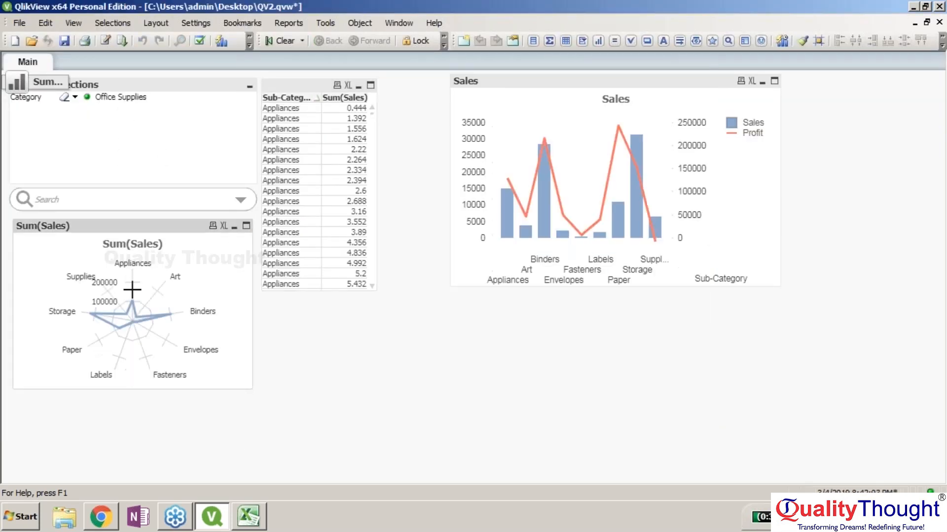
click(45, 23)
right_click(311, 87)
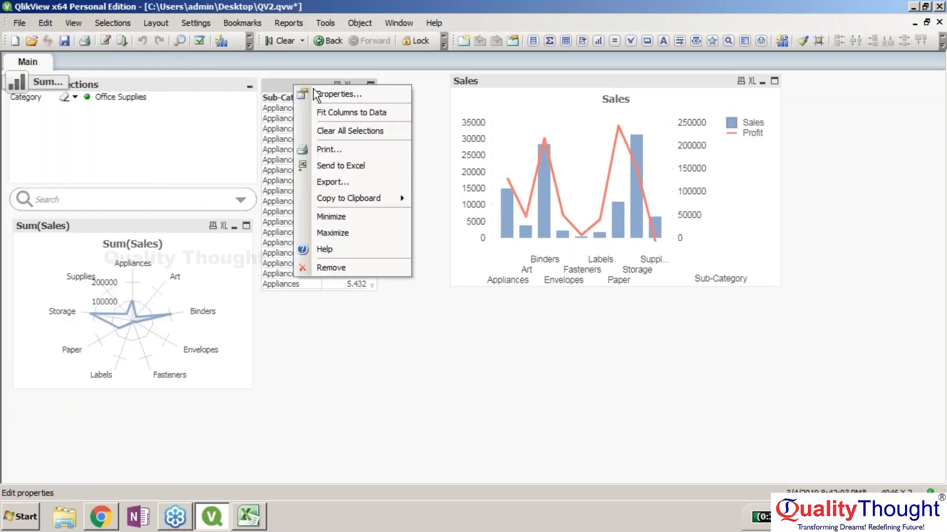
click(319, 91)
click(525, 432)
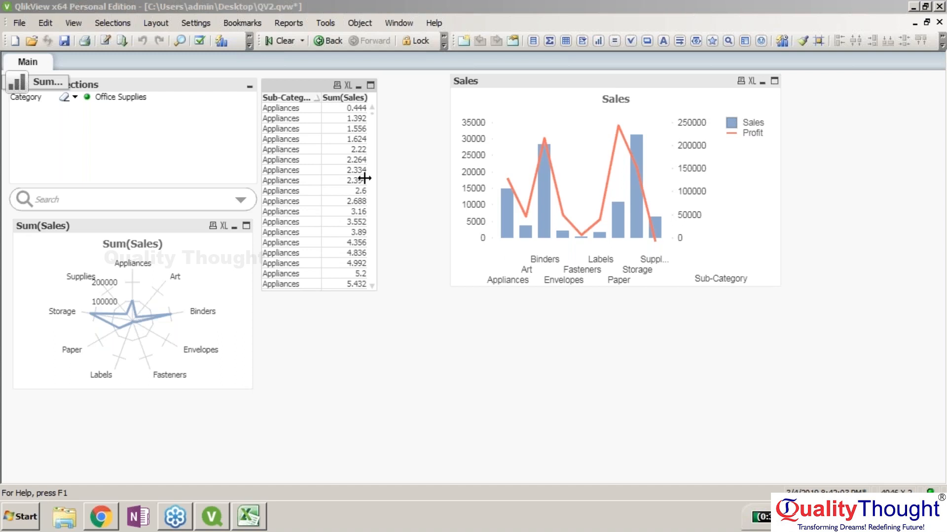
right_click(350, 179)
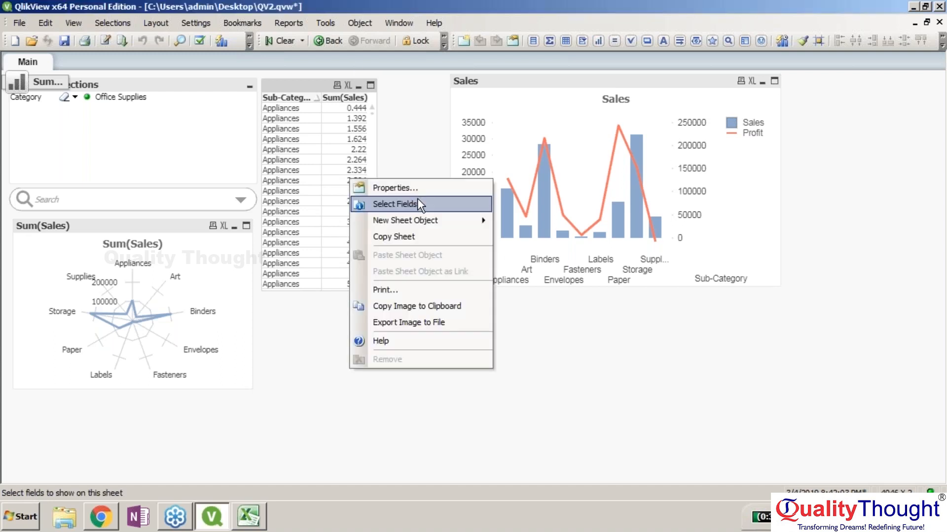
mouse_move(433, 222)
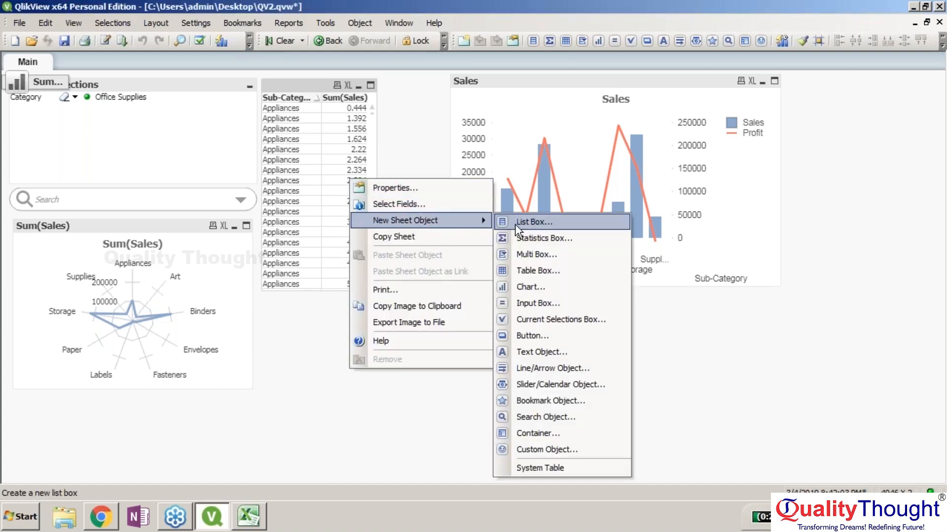
click(518, 289)
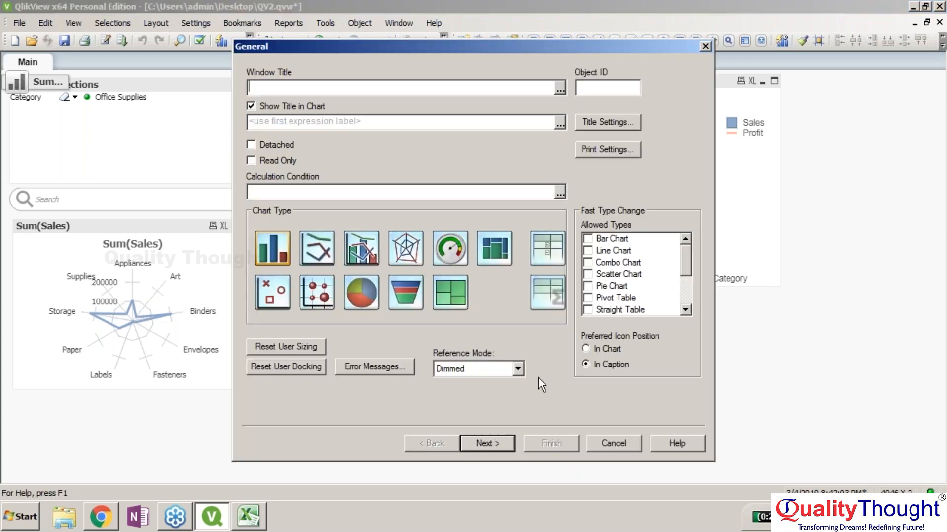
click(603, 442)
Create a new table box on the Main sheet displaying the Sub-Category and Sales fields
right_click(430, 364)
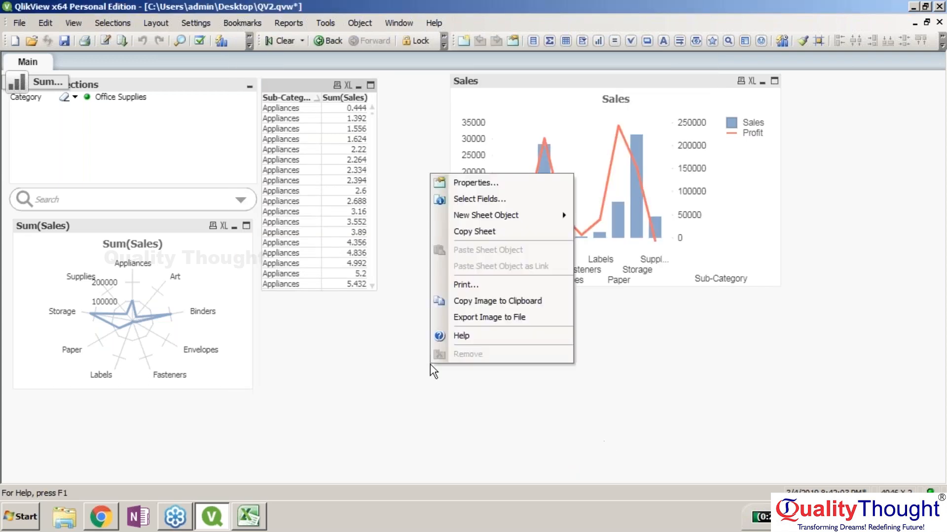
mouse_move(514, 217)
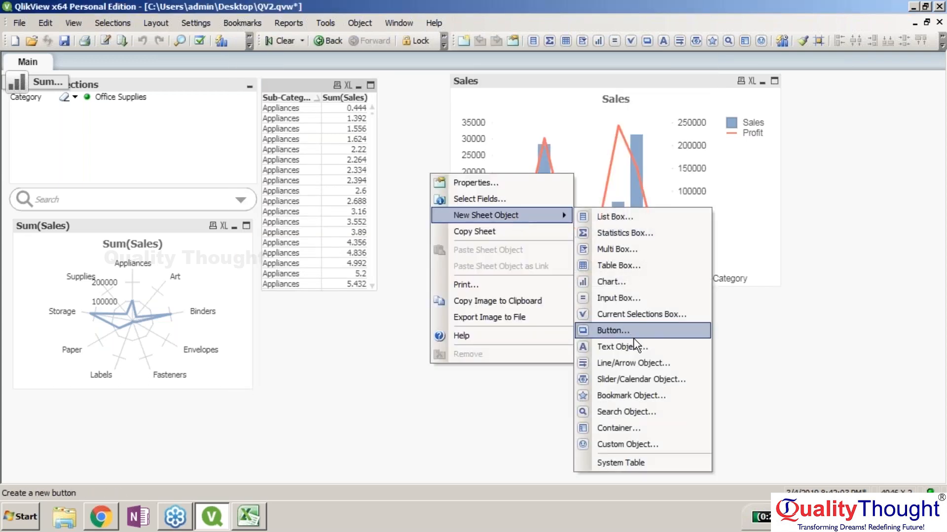
click(640, 259)
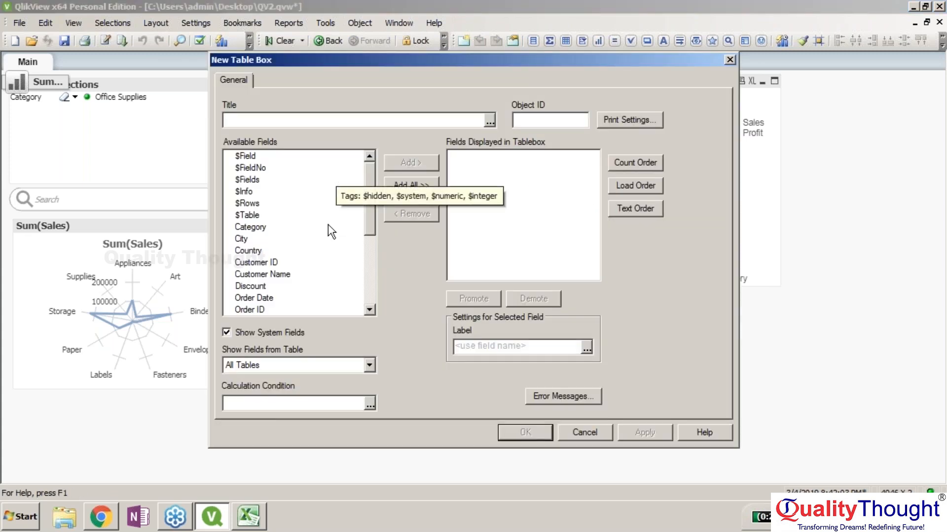
click(372, 272)
click(283, 311)
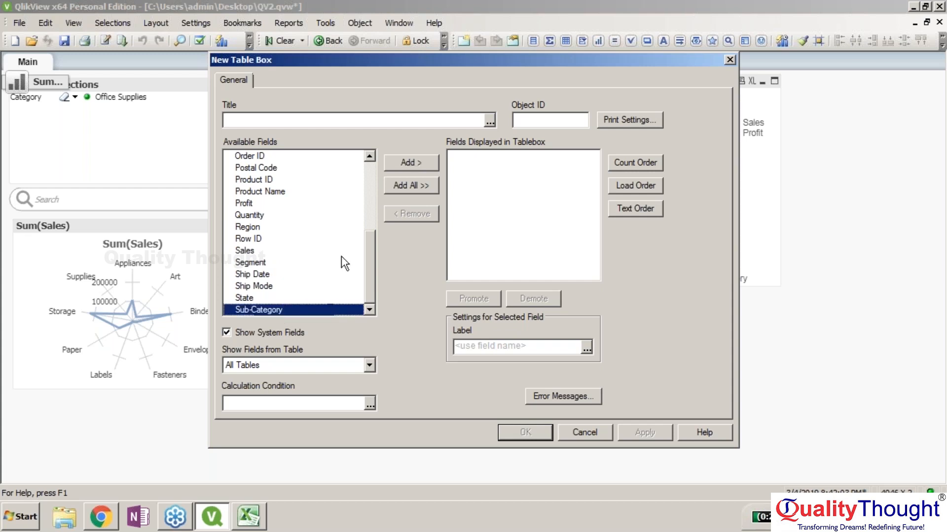
click(407, 161)
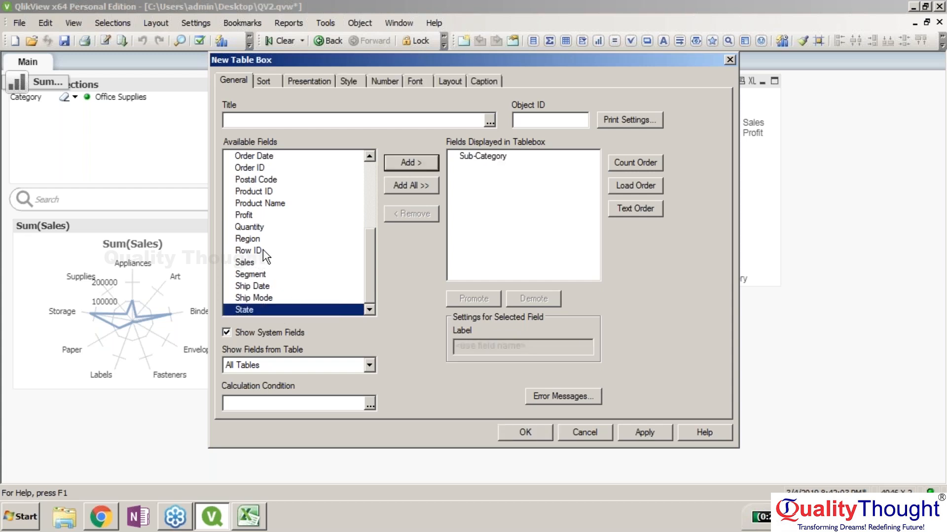
click(262, 261)
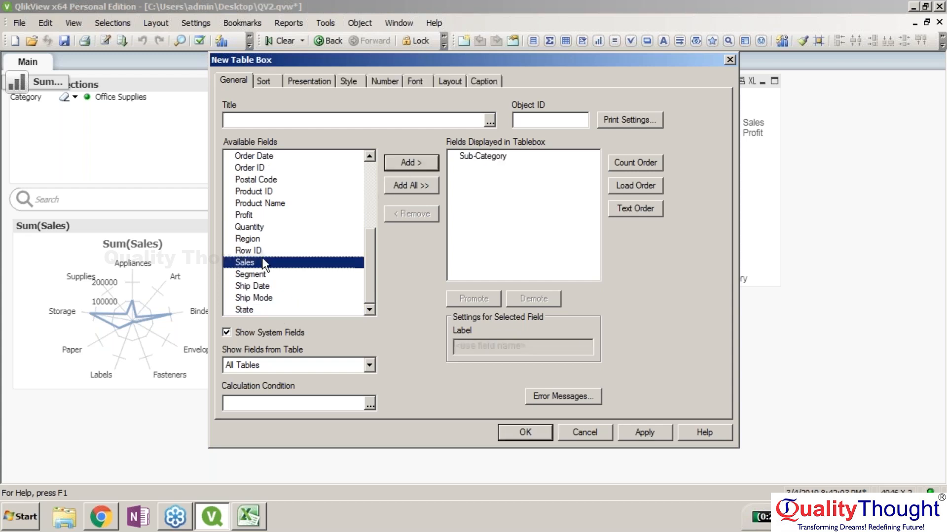
click(408, 164)
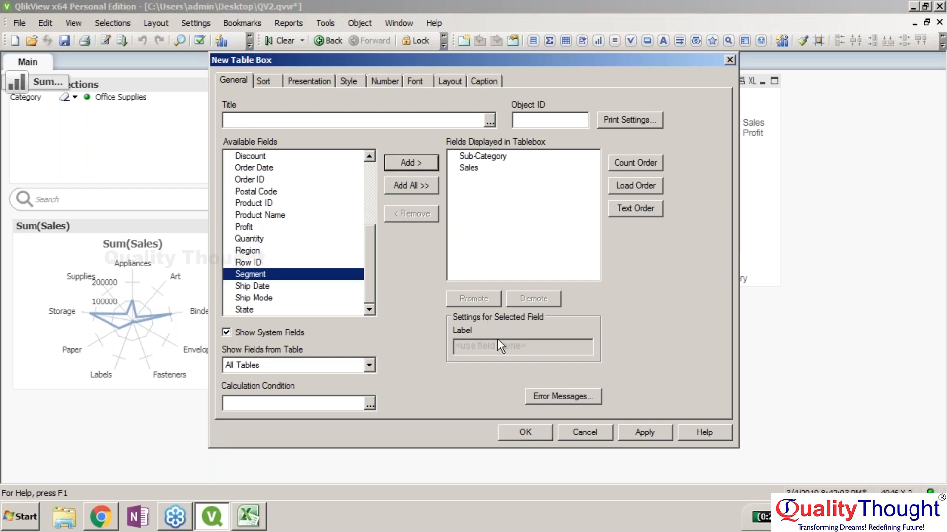
click(526, 433)
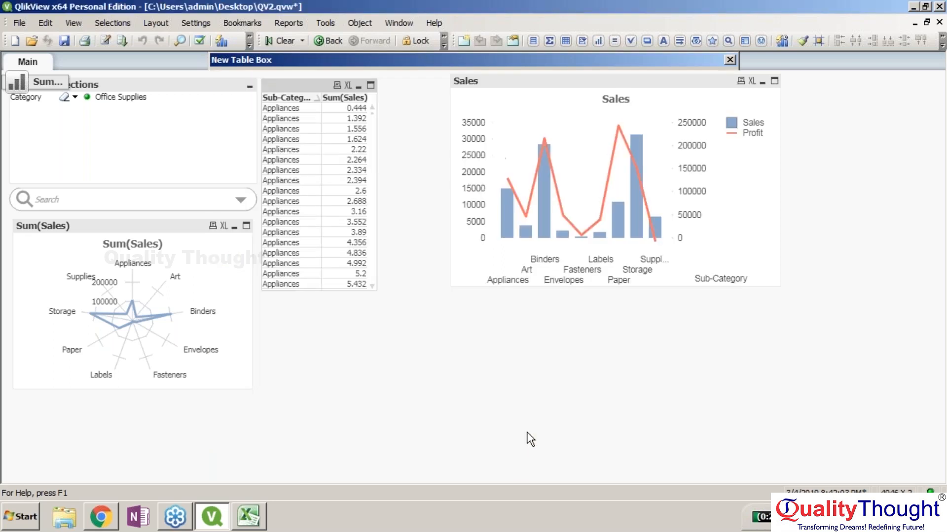
Move the new table box over the lower part of the existing Sub-Category table box and fit its columns to the data
drag(483, 369, 412, 265)
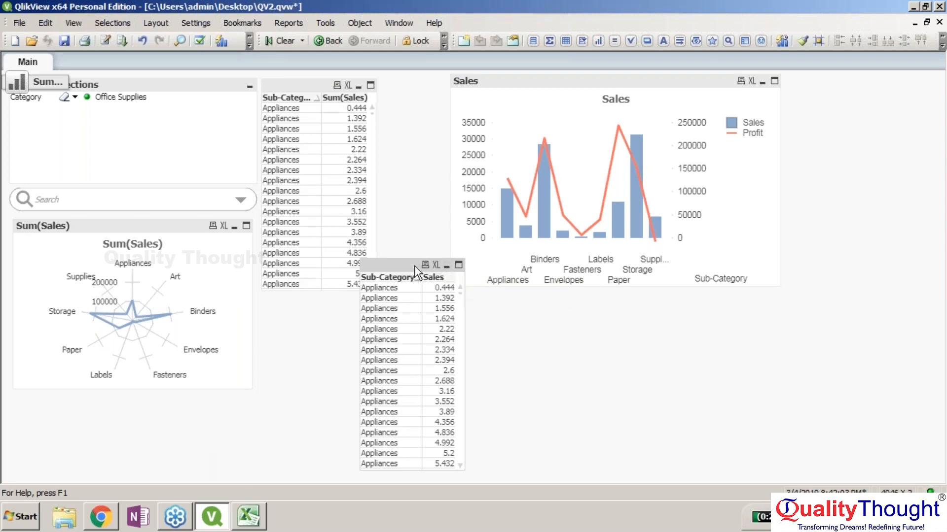
drag(408, 265, 314, 222)
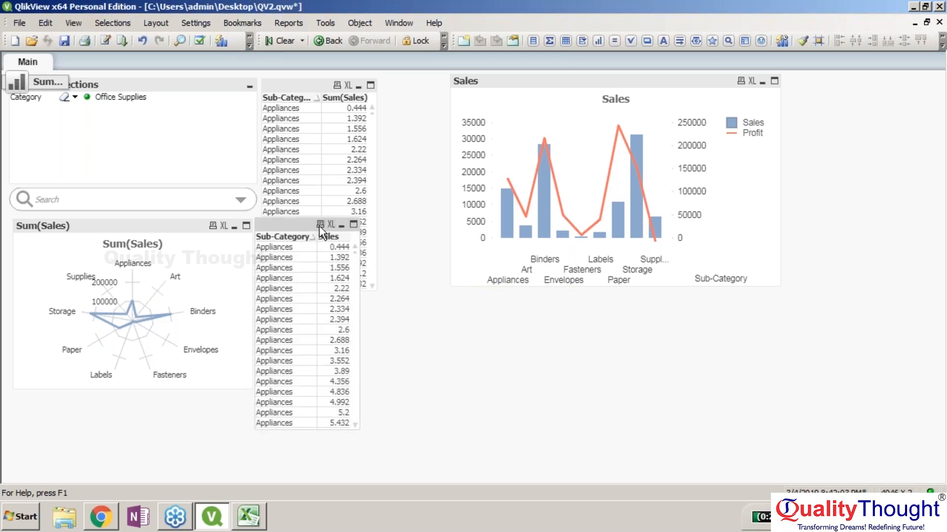
right_click(299, 226)
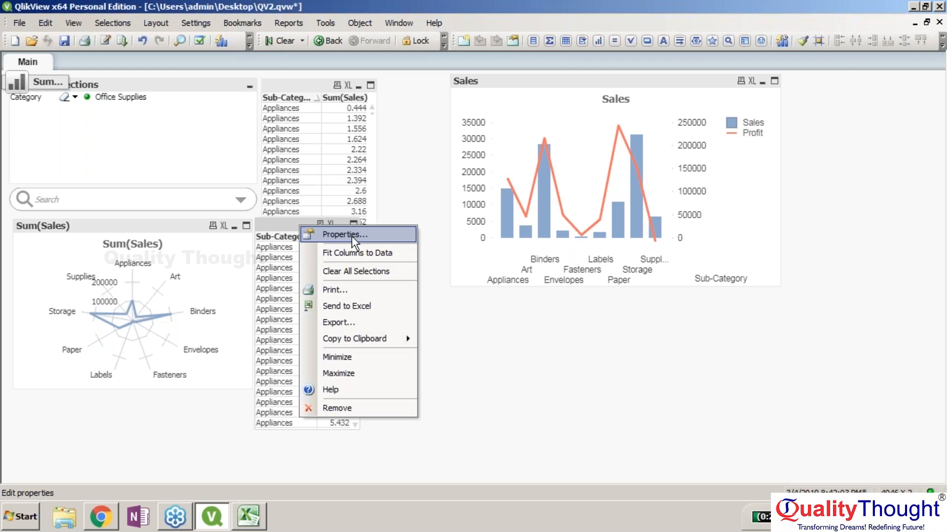
click(351, 252)
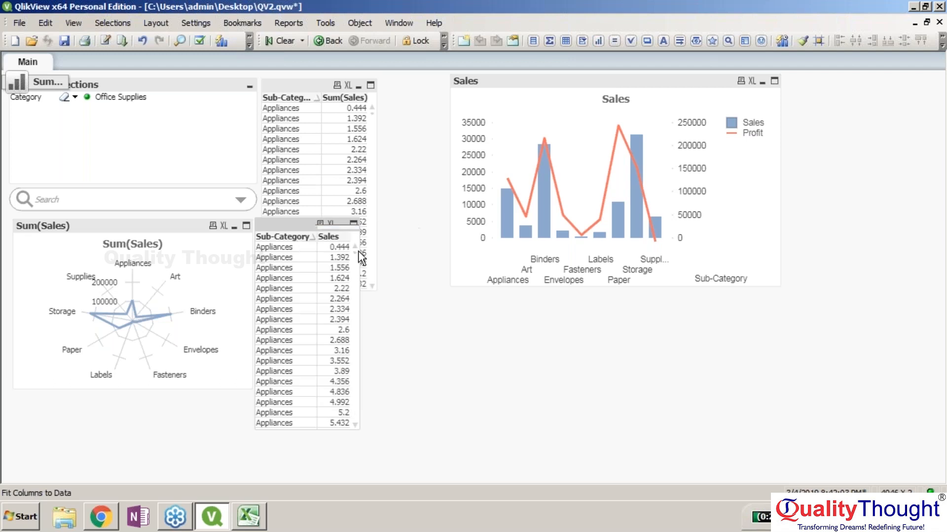
In the new table box's properties, remove Sales from the displayed fields and add it back after Sub-Category
right_click(289, 226)
click(312, 229)
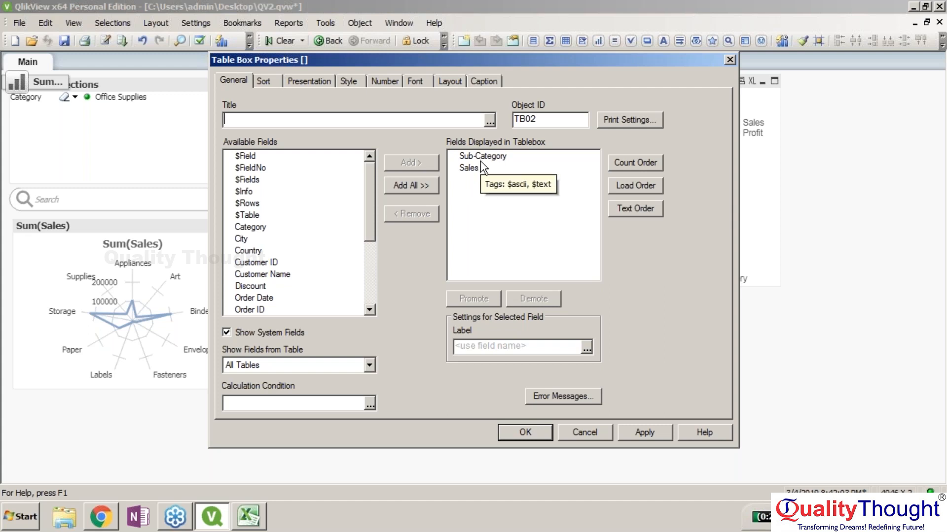
click(481, 167)
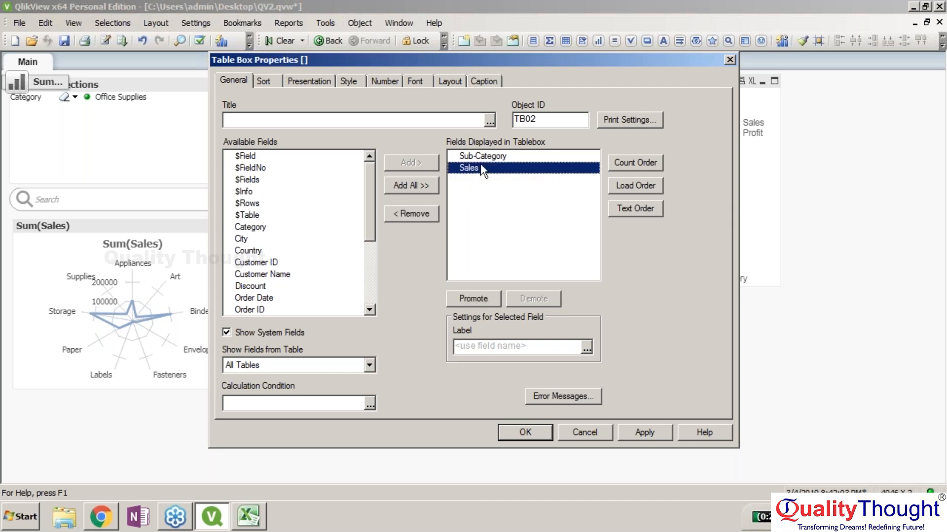
double_click(480, 167)
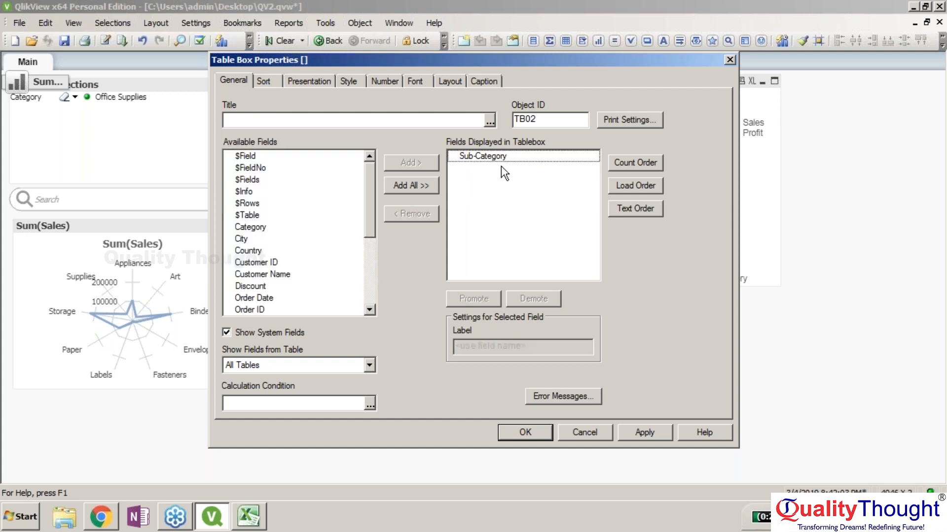
click(371, 296)
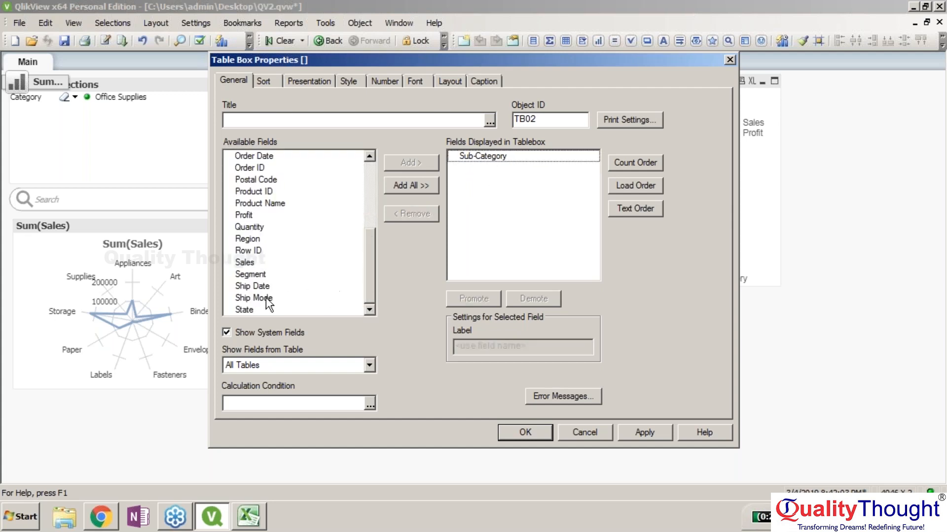
click(264, 262)
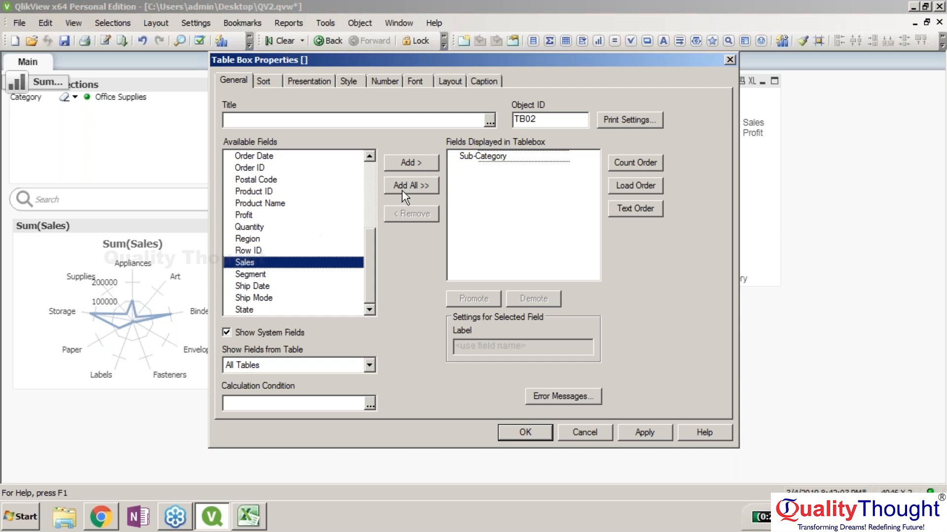
click(407, 166)
click(476, 168)
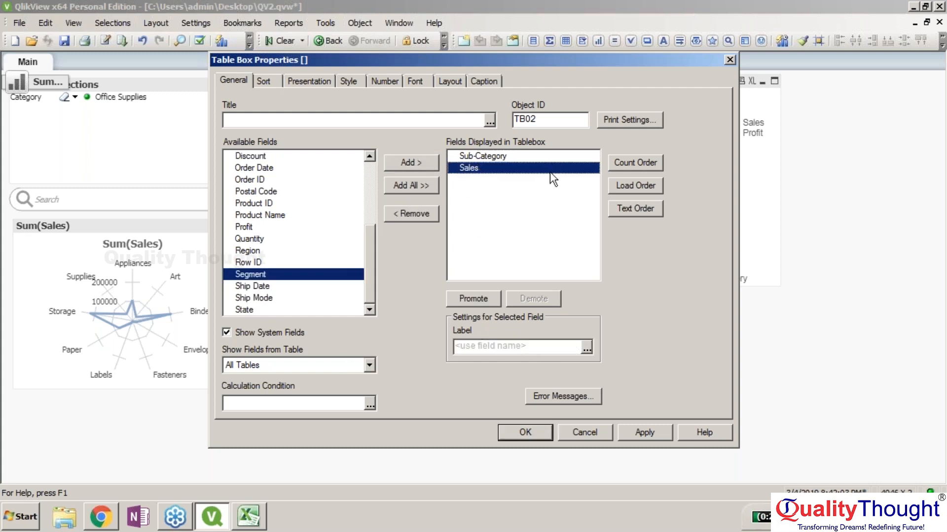
Set the new table box's calculation condition to Sum (Sales), built from the Sum aggregation and the Sales field, and apply the properties
click(369, 404)
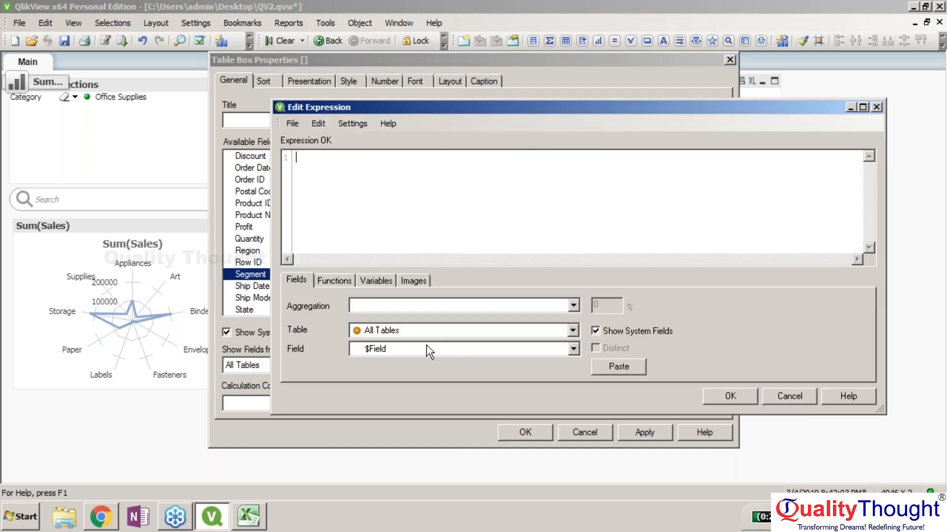
click(428, 349)
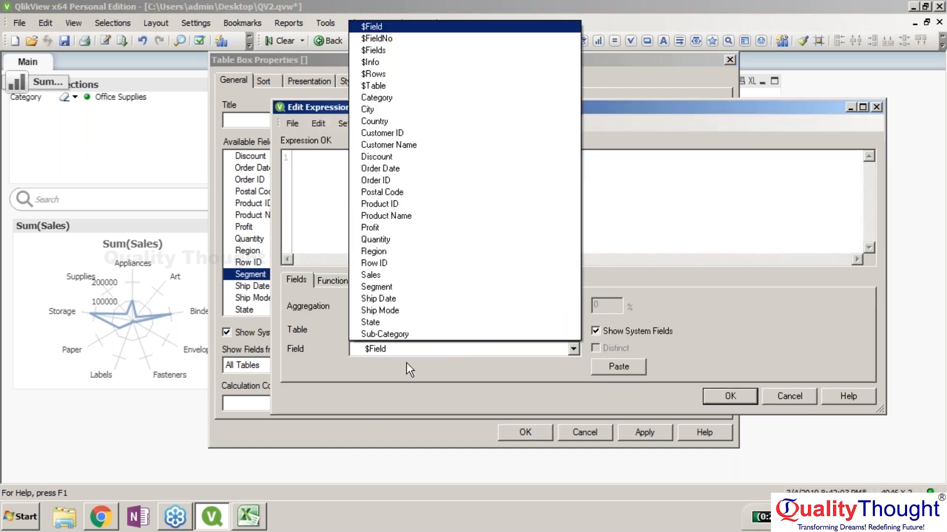
click(405, 279)
click(422, 301)
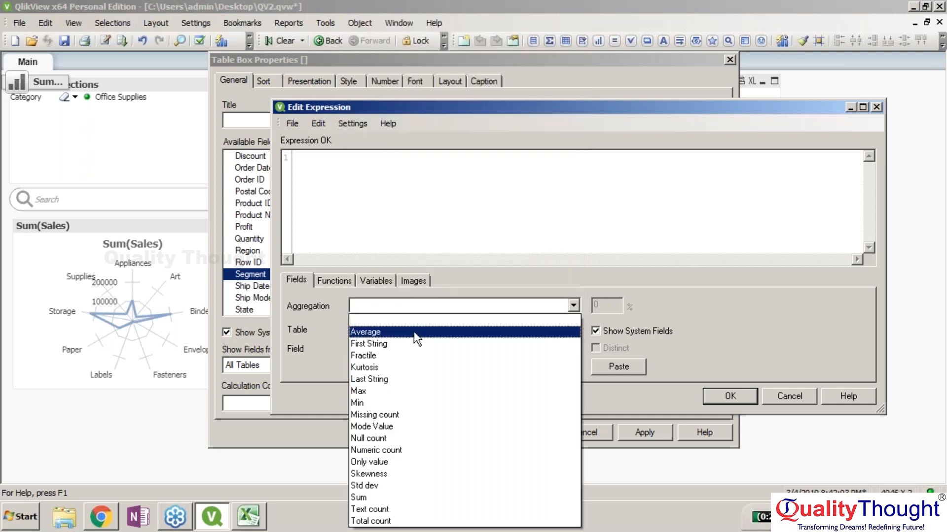
click(406, 497)
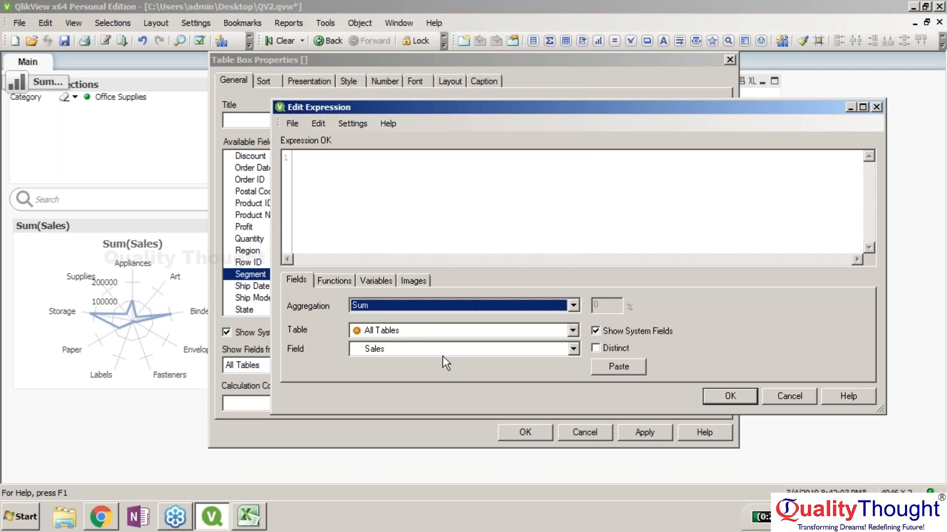
click(627, 365)
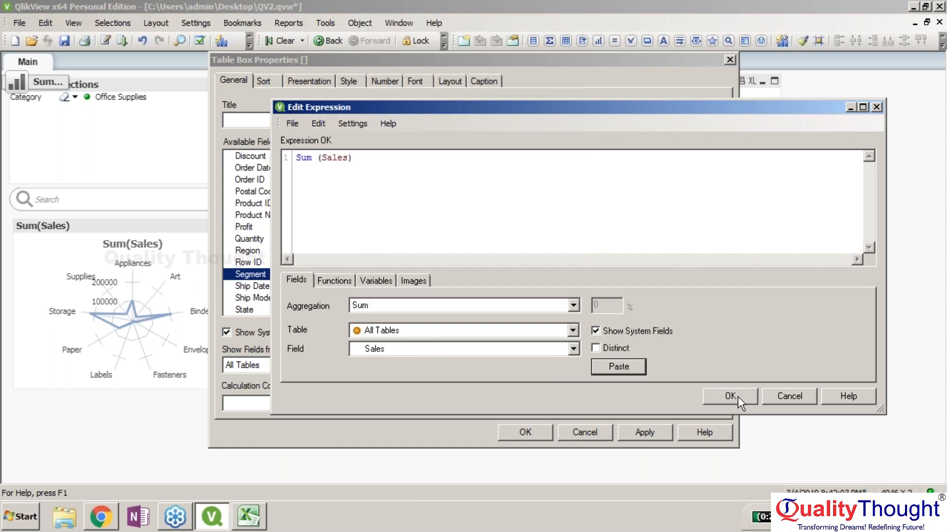
click(738, 397)
click(528, 430)
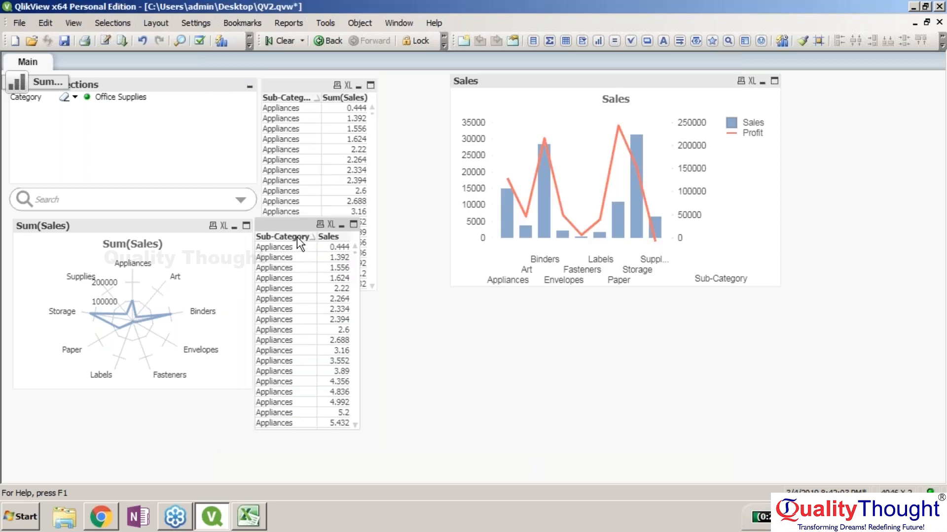
Reopen the new table box's calculation condition for editing and choose Sub-Category as the field, leaving the aggregation empty
right_click(297, 237)
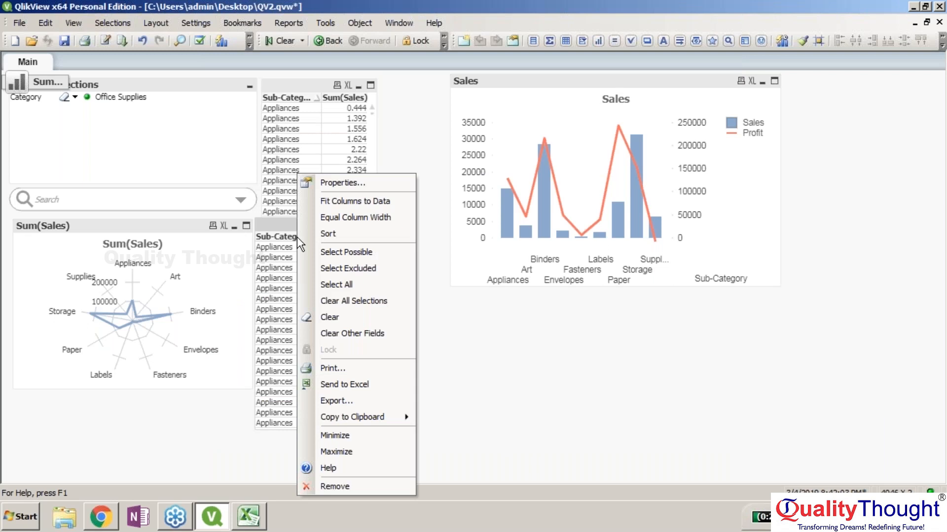
click(283, 223)
right_click(315, 232)
click(320, 233)
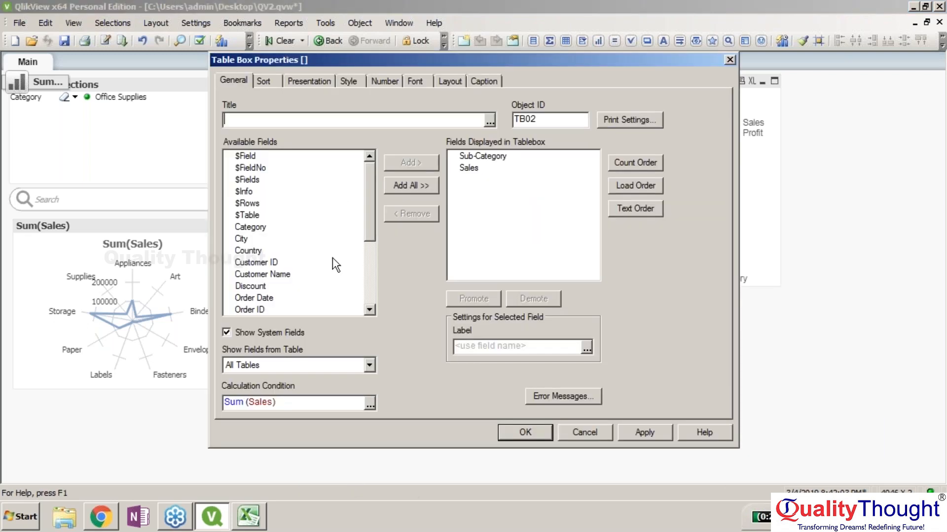
click(499, 156)
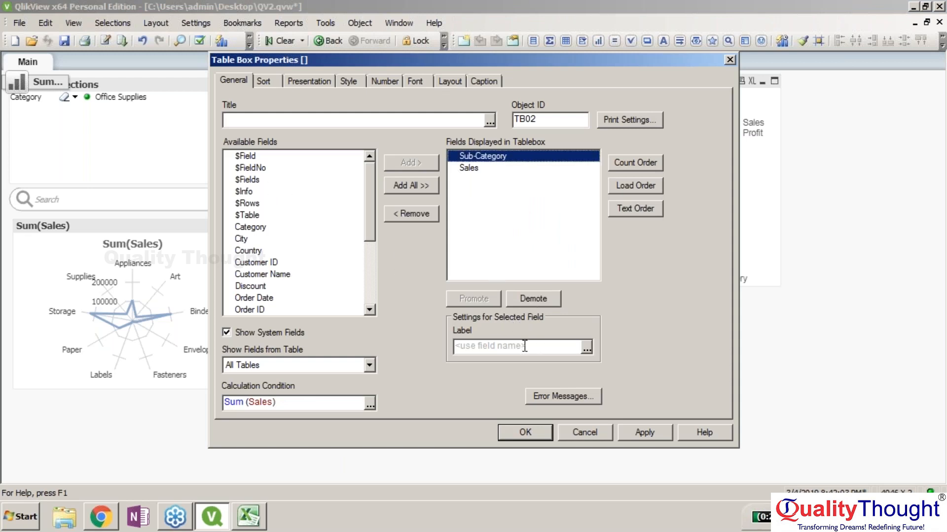
click(369, 403)
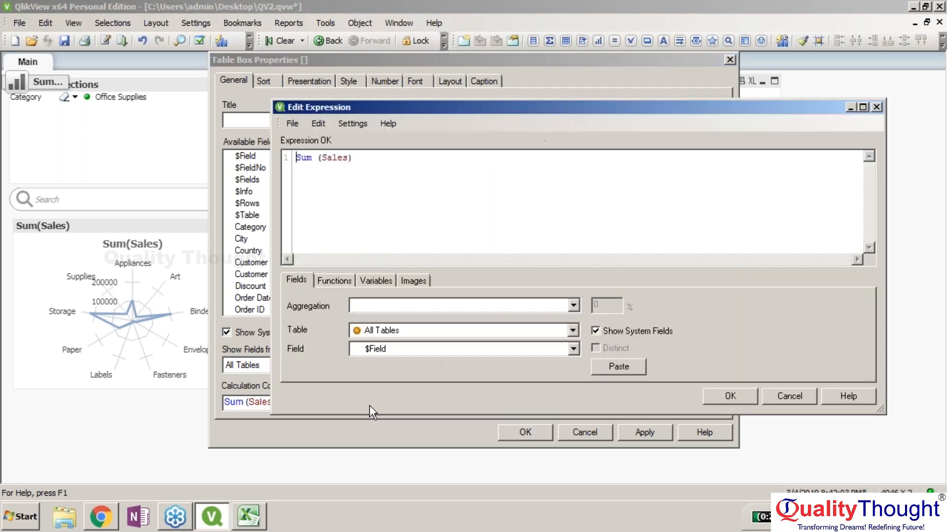
click(443, 351)
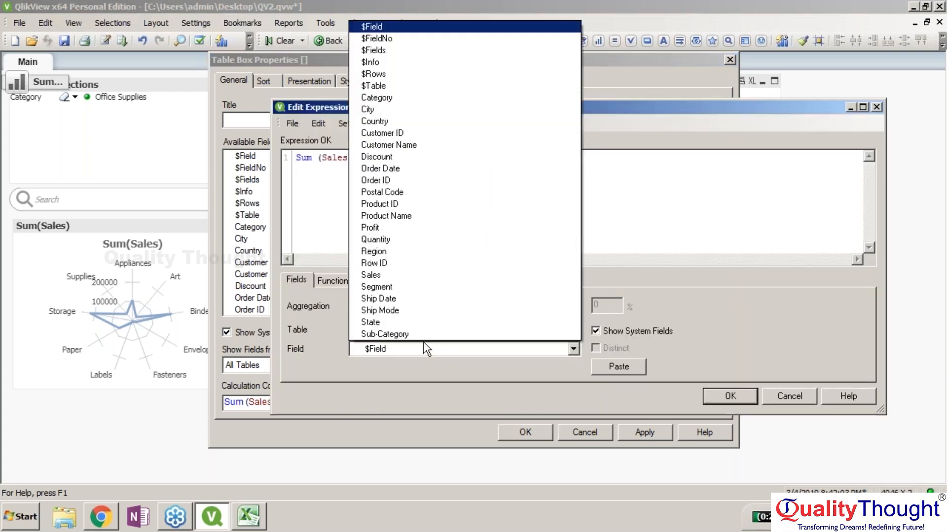
click(418, 334)
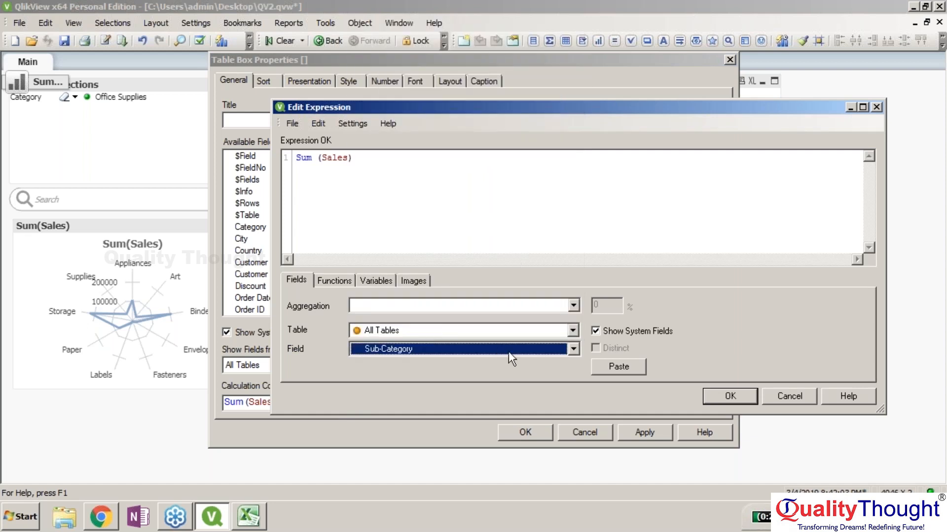
click(463, 307)
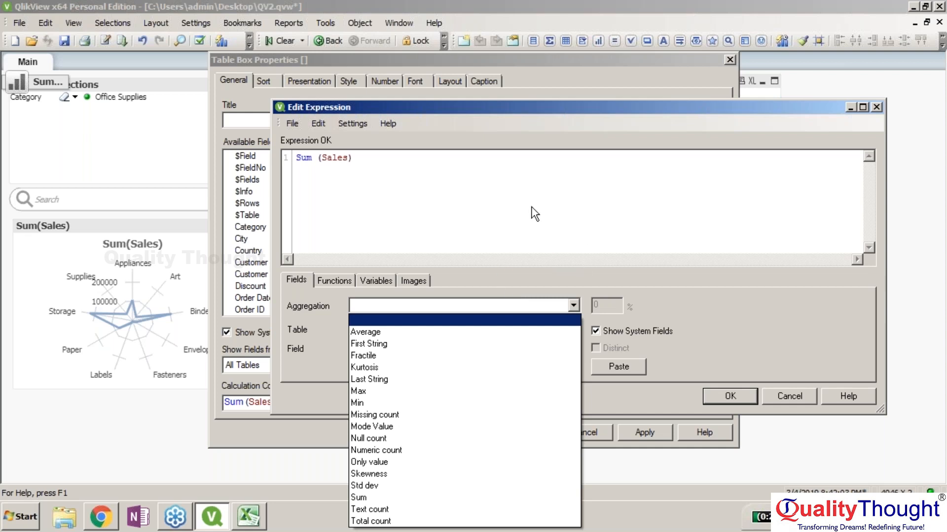
click(505, 161)
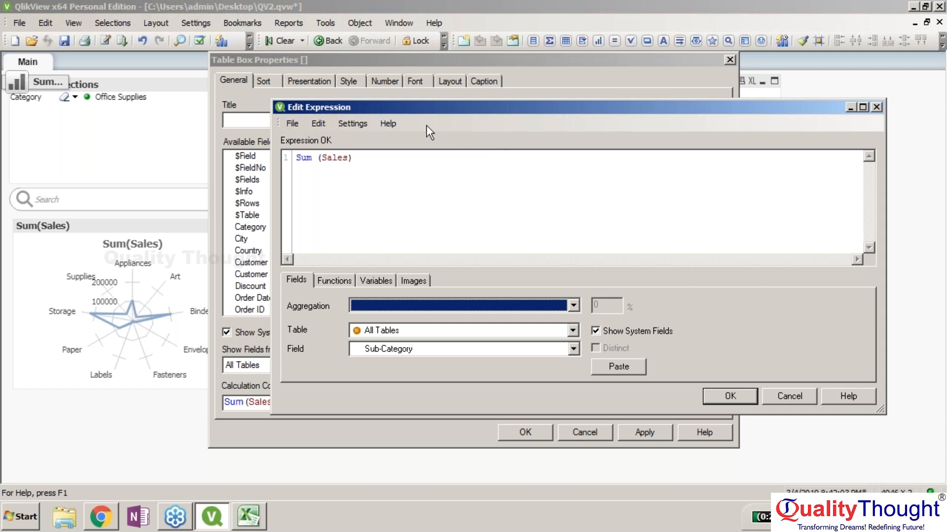
Set the new table box's calculation condition to Aggr(Sum (Sales),[Sub-Category]) and confirm the properties
click(297, 157)
text(Agg)
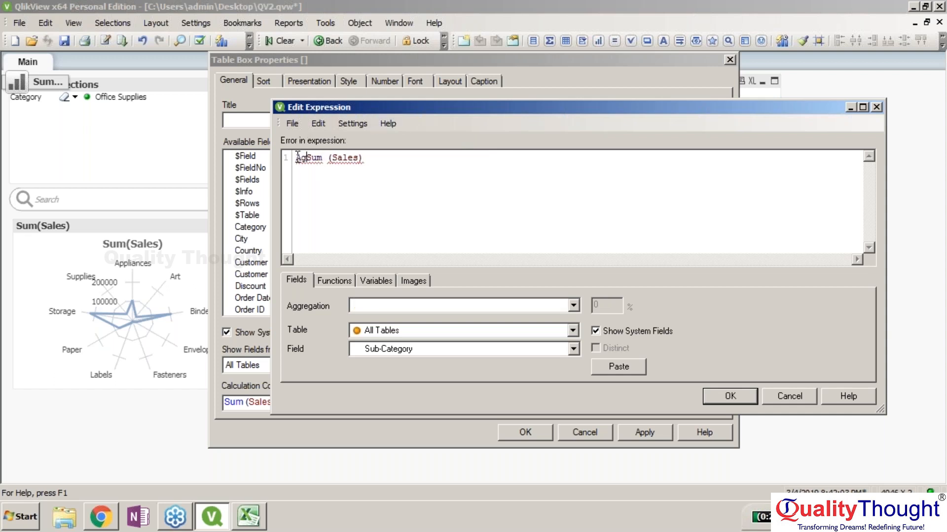
text(r)
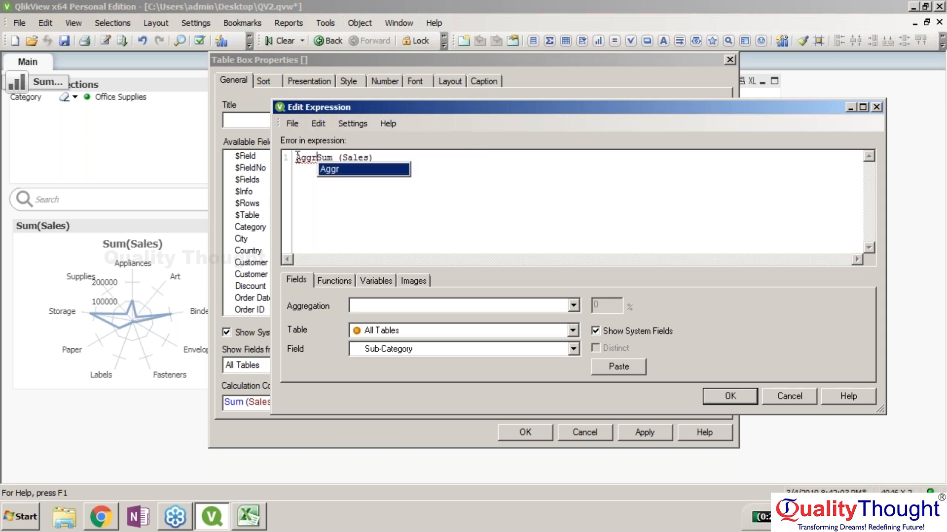
text(()
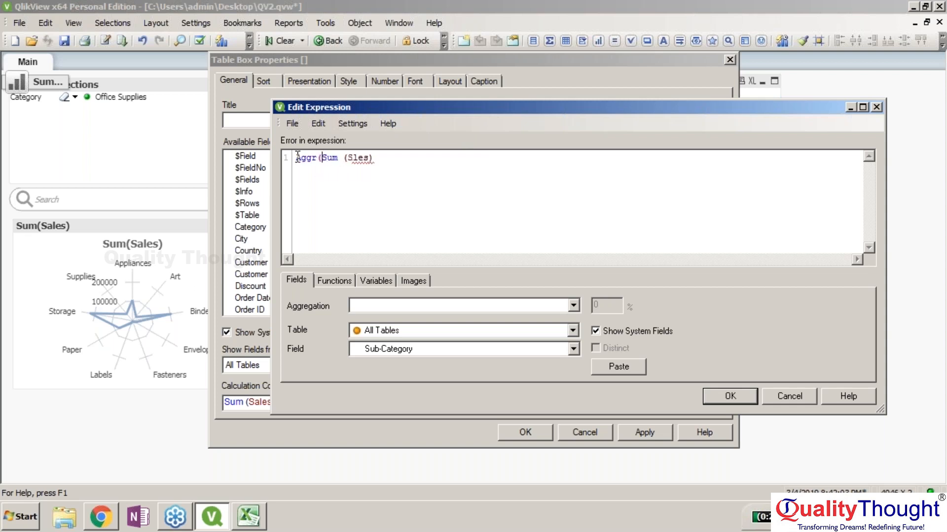
click(400, 158)
text(,)
text(Sub)
key(Return)
text())
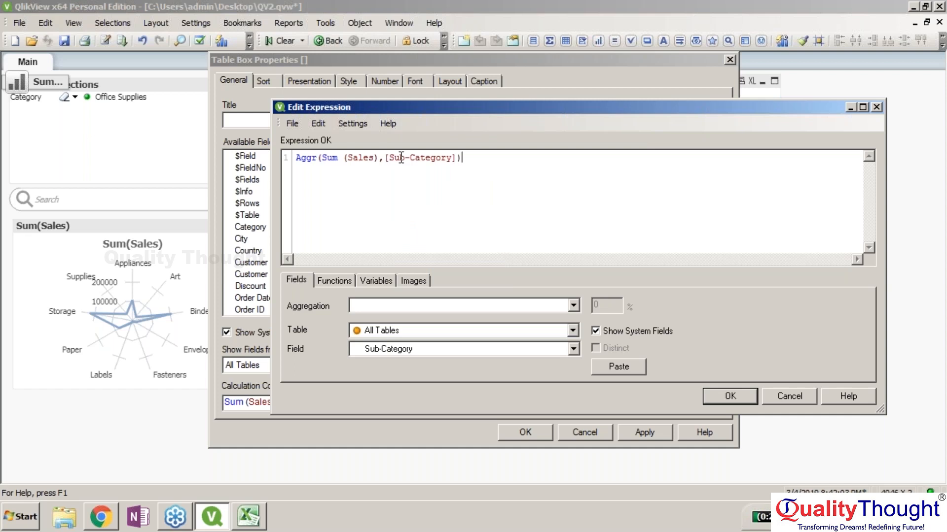
click(735, 393)
click(519, 437)
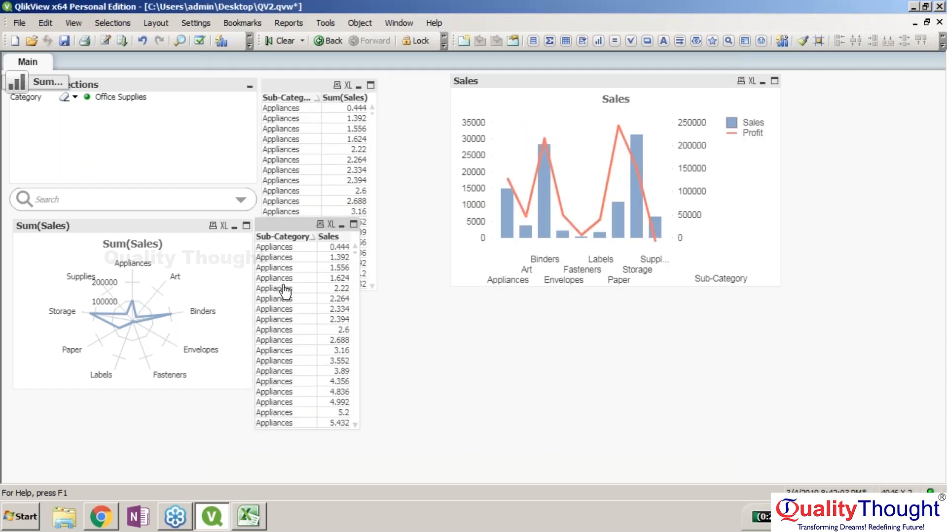
Review the displayed fields and the calculation condition in the new table box's properties
right_click(306, 224)
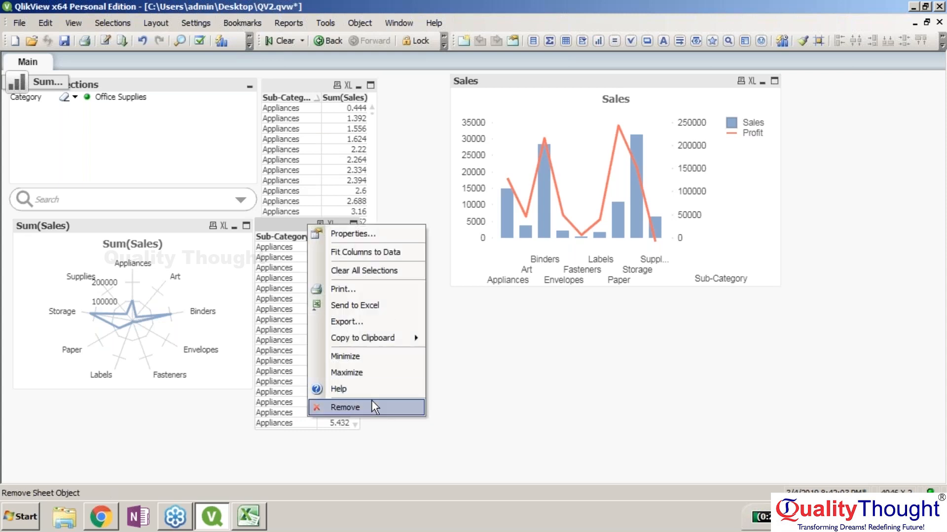
click(369, 235)
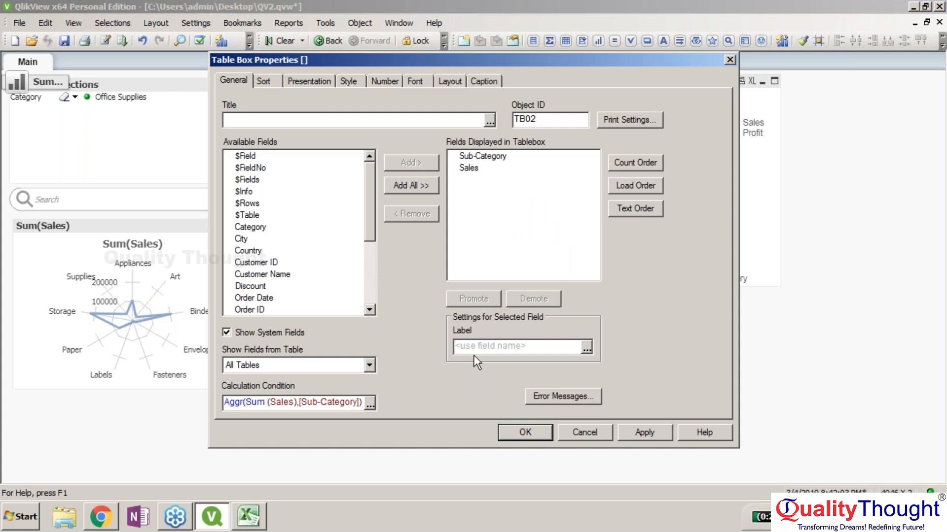
click(501, 158)
click(472, 168)
click(469, 156)
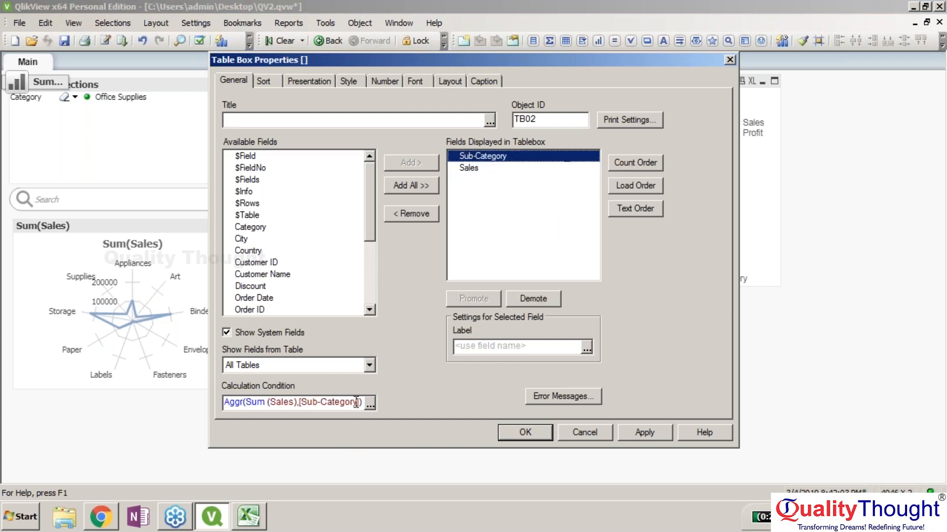
click(519, 431)
Try selecting Appliances in the new table box and release that selection
click(291, 247)
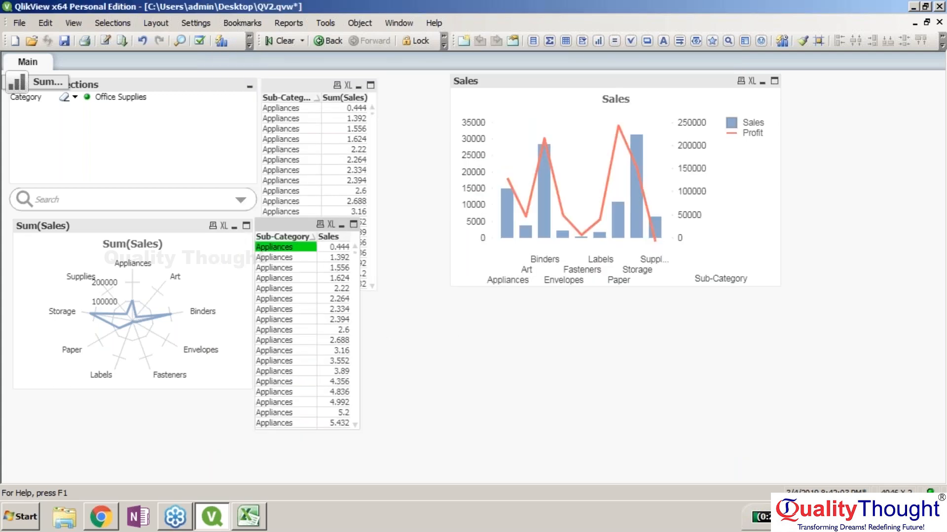
click(291, 247)
right_click(294, 242)
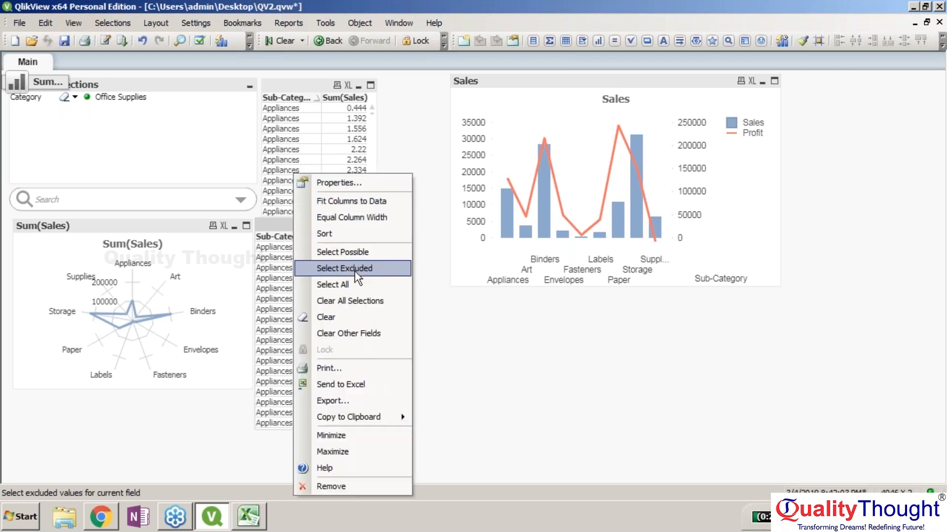
click(468, 370)
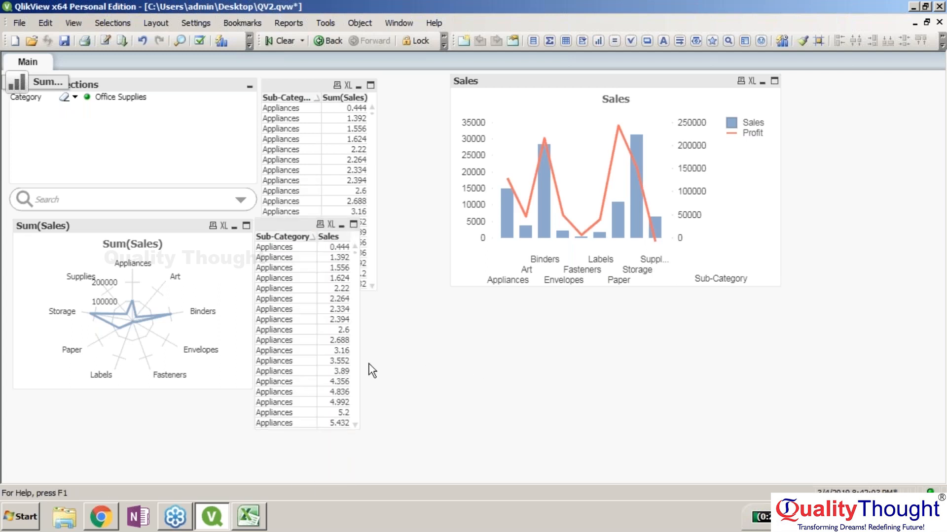
Open the load script and insert a Group by line below the ss.xlsx path in the Sub-Category load statement
click(46, 22)
click(45, 23)
click(19, 23)
click(64, 344)
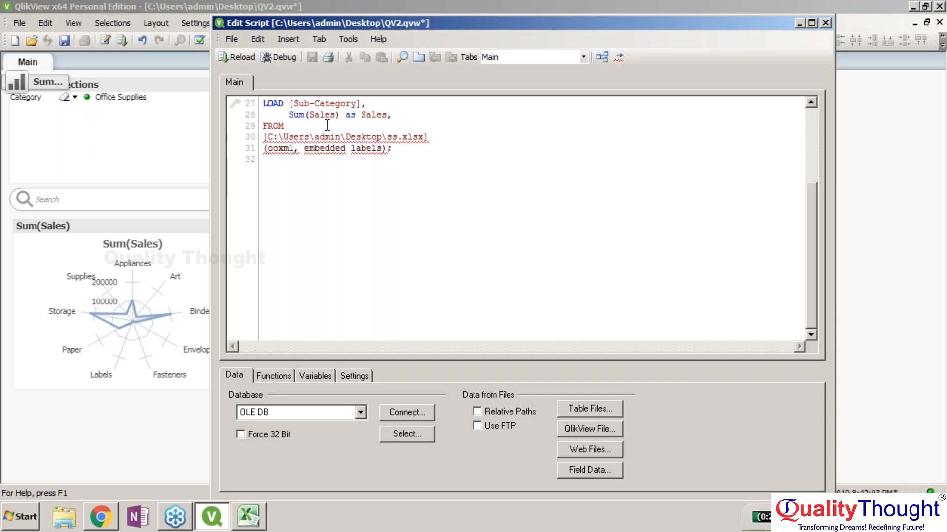
click(432, 138)
key(Return)
text(Group by)
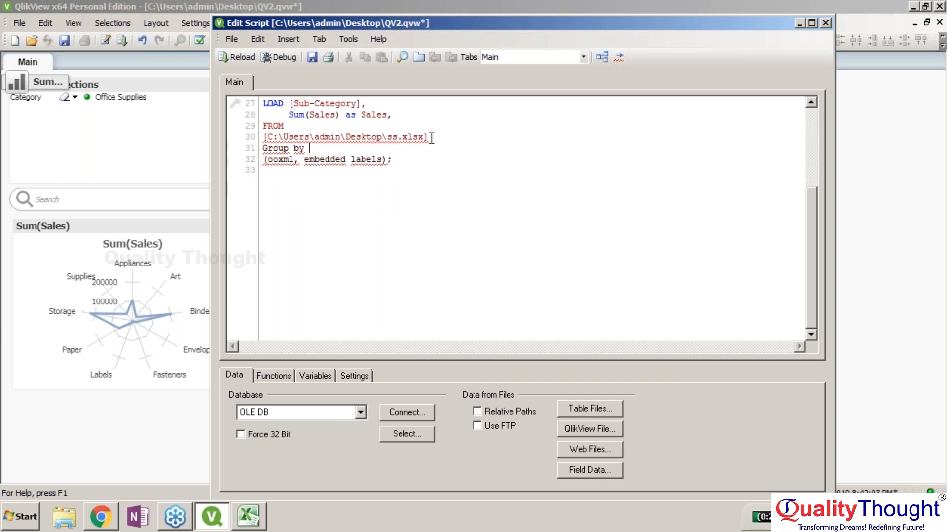
Rewrite the grouping clause one line lower as Group By [Sub-Category], directly above the (ooxml, embedded labels) line
drag(392, 159, 356, 148)
click(378, 146)
key(BackSpace)
key(BackSpace)
key(BackSpace)
key(BackSpace)
key(BackSpace)
key(BackSpace)
key(BackSpace)
key(BackSpace)
key(Return)
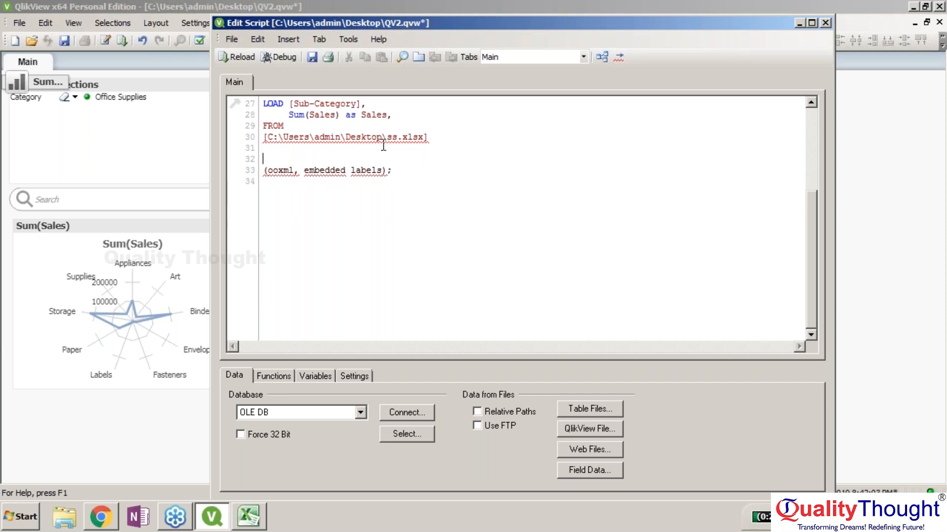
text(Group By)
drag(289, 104, 362, 107)
key(ctrl+c)
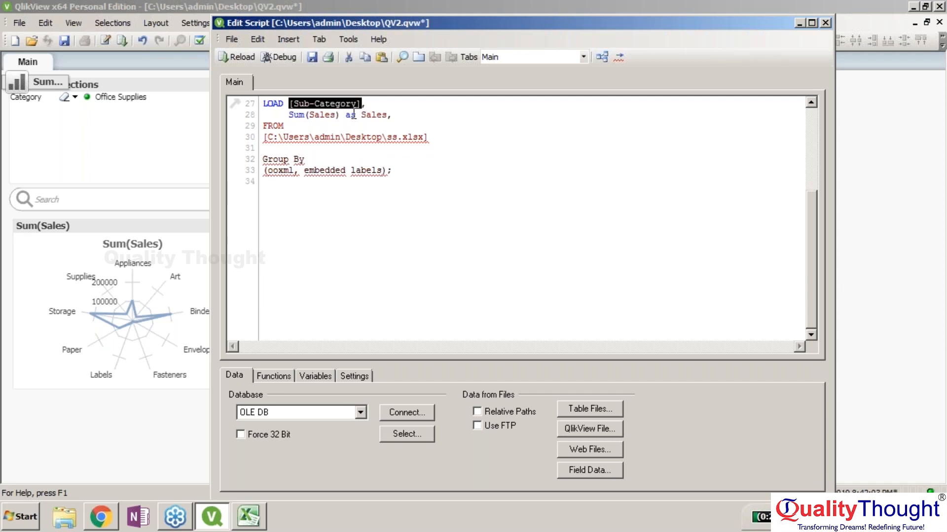
click(337, 158)
key(ctrl+v)
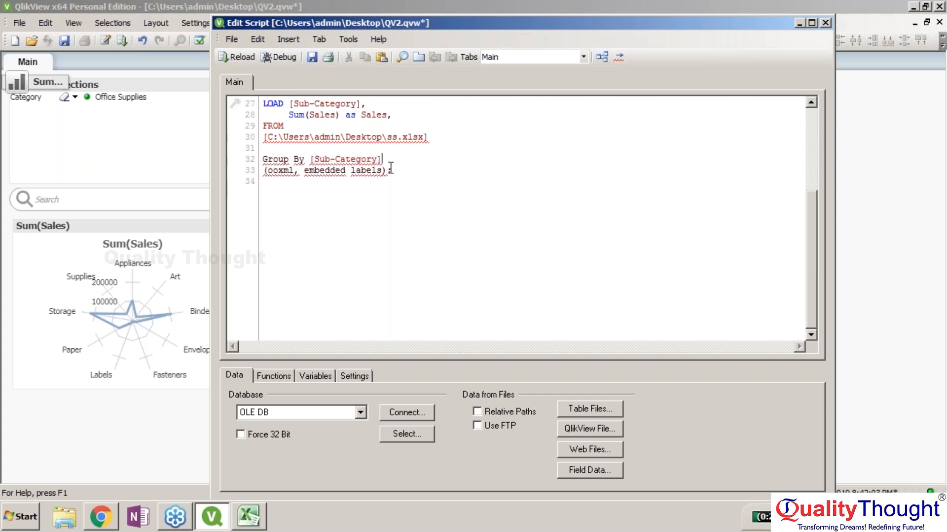
Try indenting the FROM line and the ss.xlsx path line, and remove both indents
click(262, 126)
key(Tab)
click(262, 136)
key(Tab)
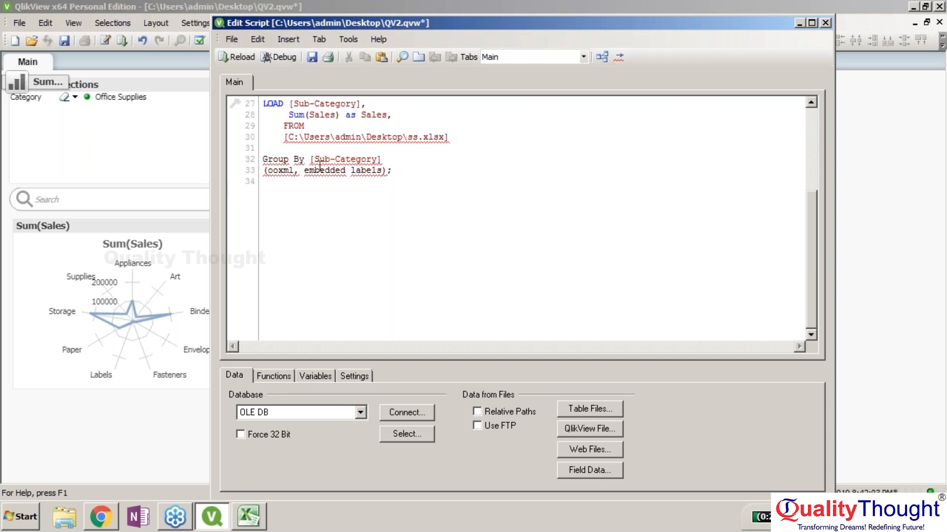
key(BackSpace)
click(284, 137)
key(BackSpace)
click(284, 126)
key(BackSpace)
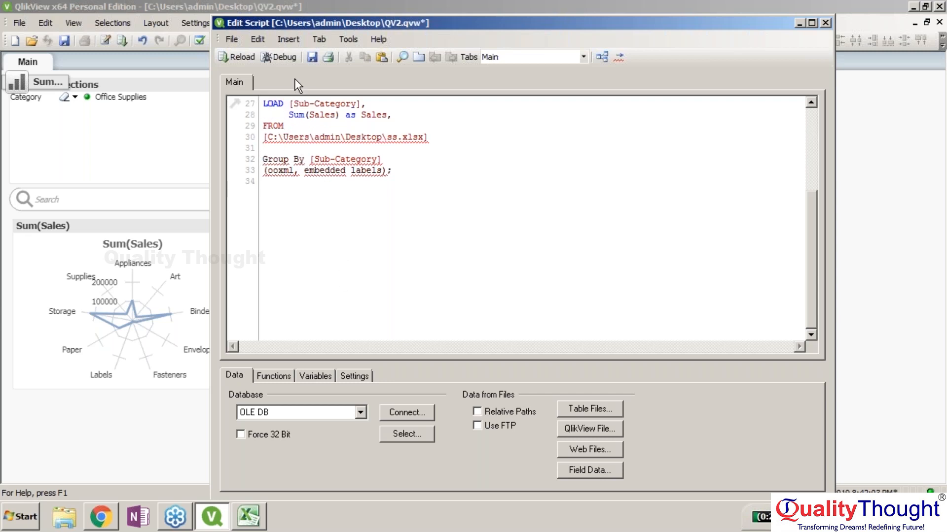
Run the load script in the debugger, read the script error details and close the debugger
click(289, 61)
click(55, 105)
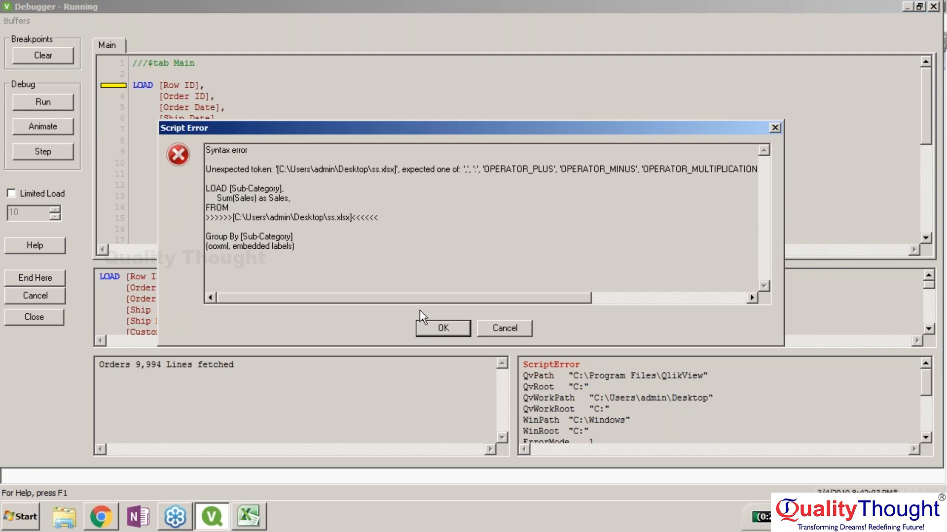
drag(411, 296, 440, 297)
click(460, 327)
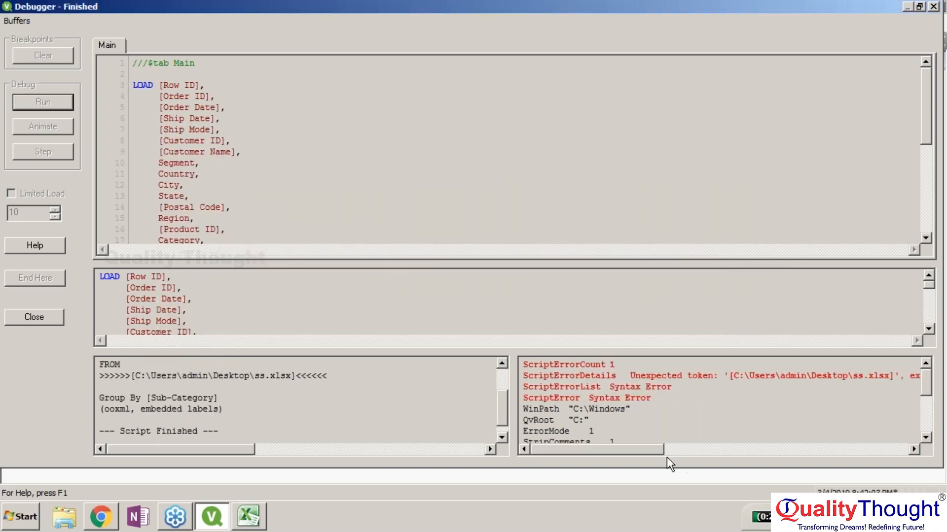
click(933, 6)
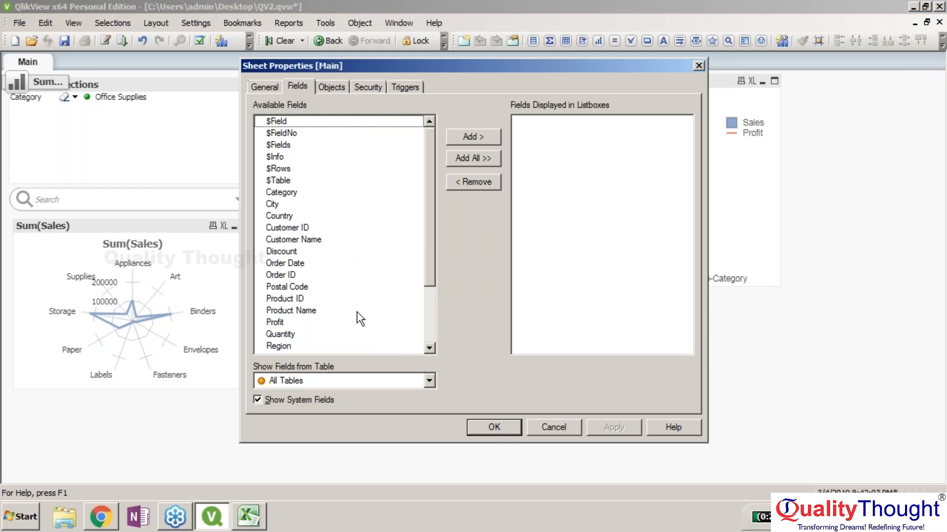
Add a Sub-Category list box to the Main sheet and move it over the lower edge of the Sales chart
scroll(431, 335, down, 3)
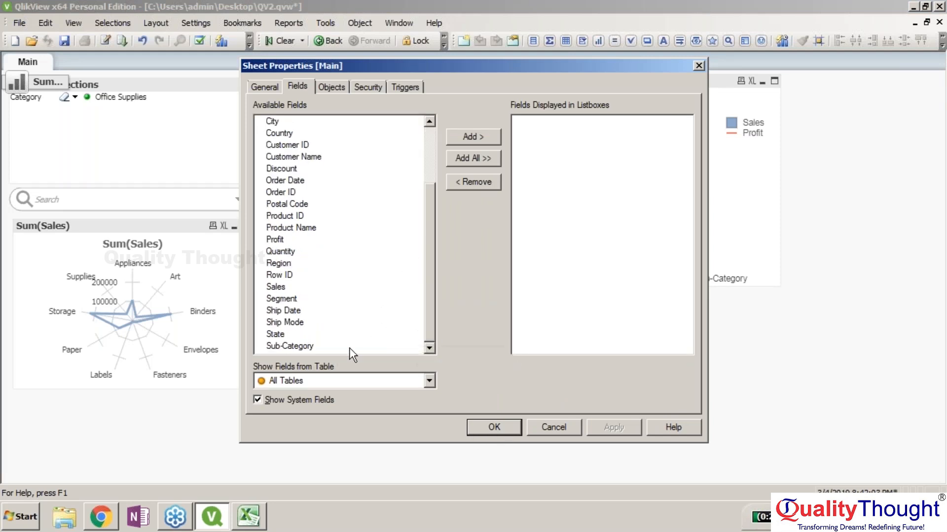
click(349, 346)
click(472, 140)
click(505, 430)
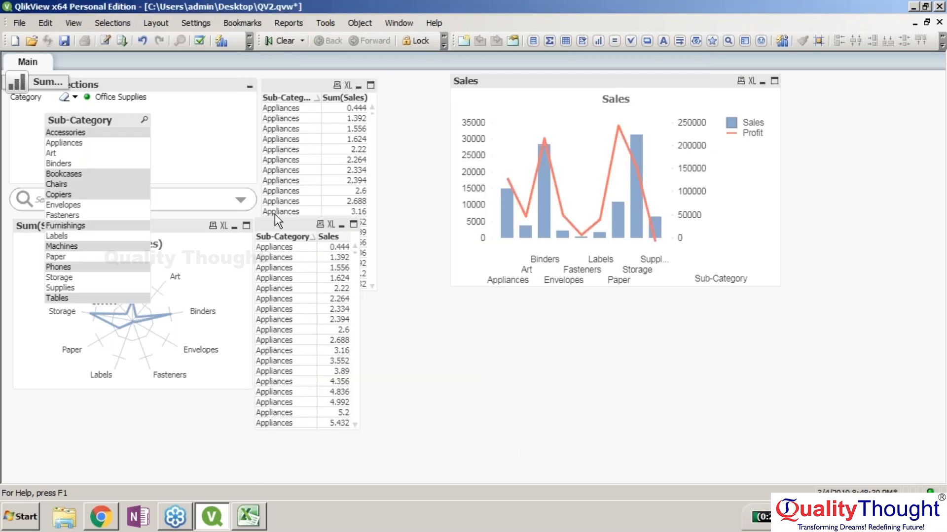
drag(99, 120, 484, 246)
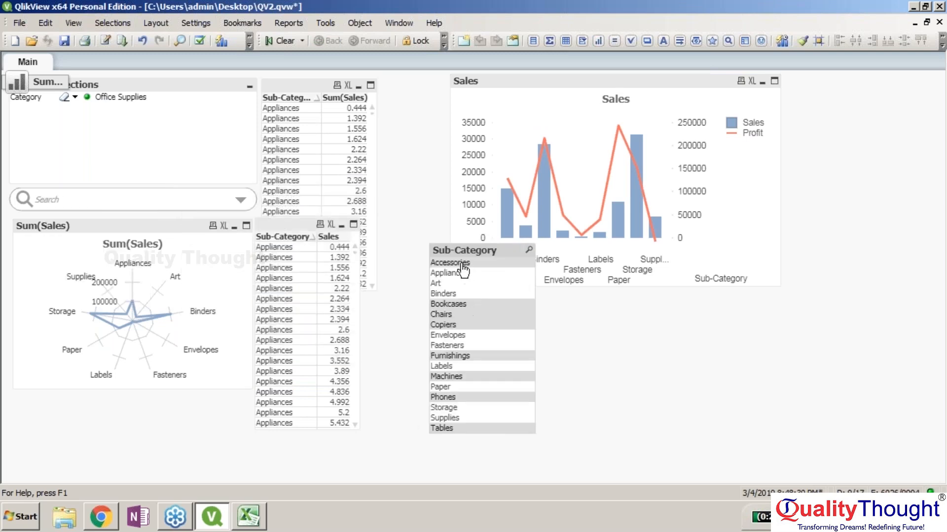
Add the expression Sum (Sales) to the Sub-Category list box, built from the Sum aggregation and the Sales field
right_click(475, 253)
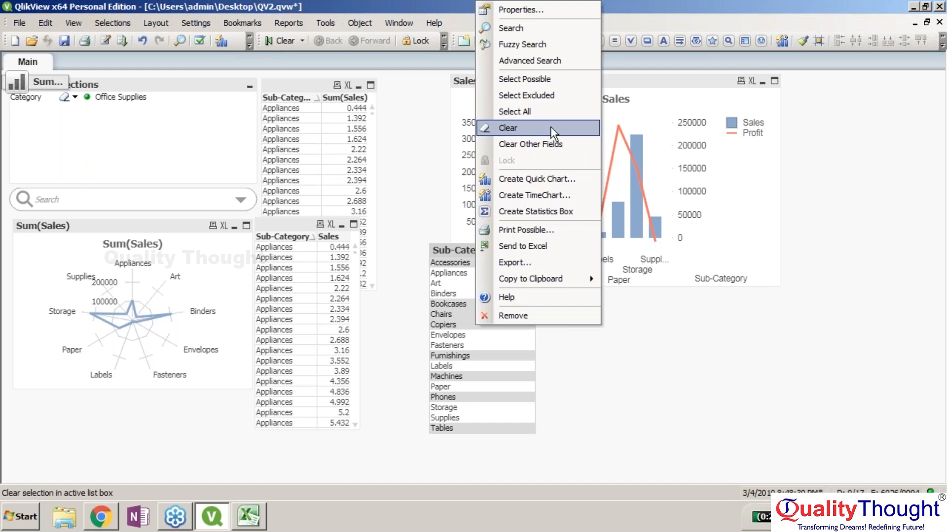
click(531, 10)
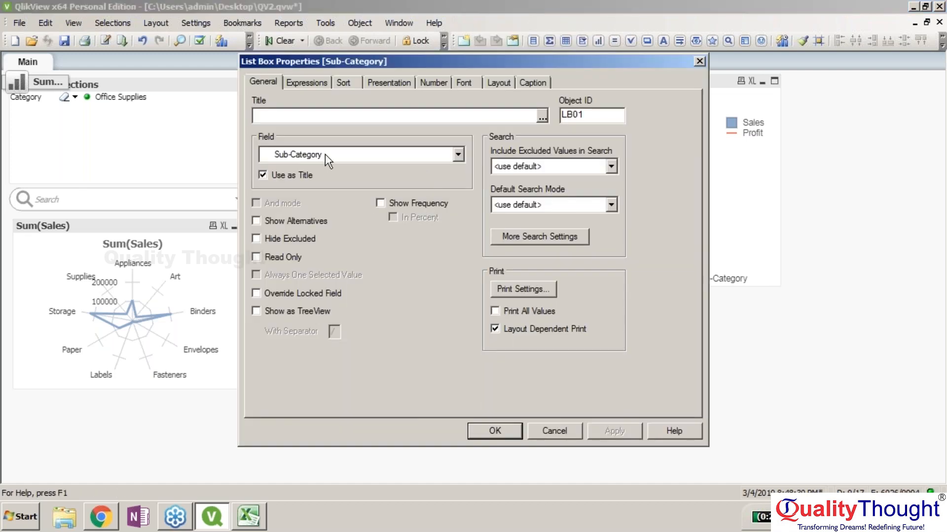
click(307, 82)
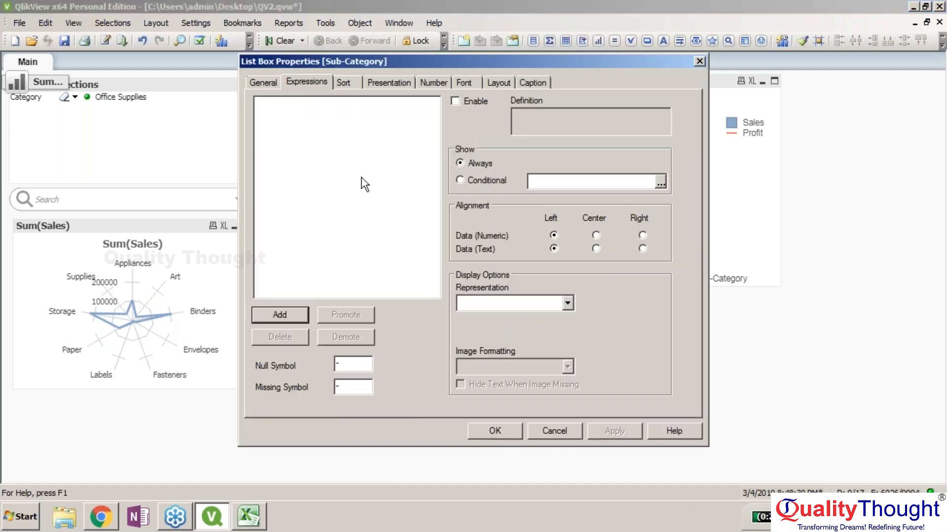
click(302, 314)
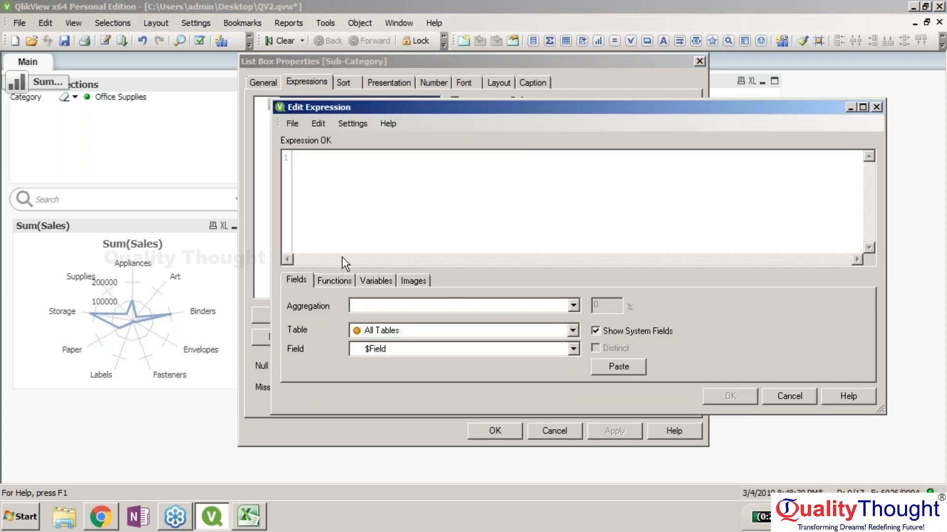
click(397, 305)
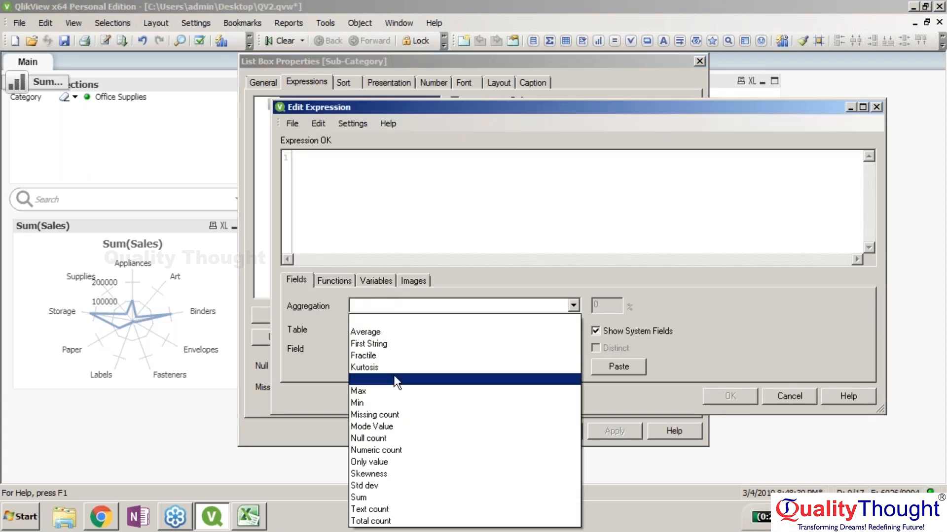
click(394, 498)
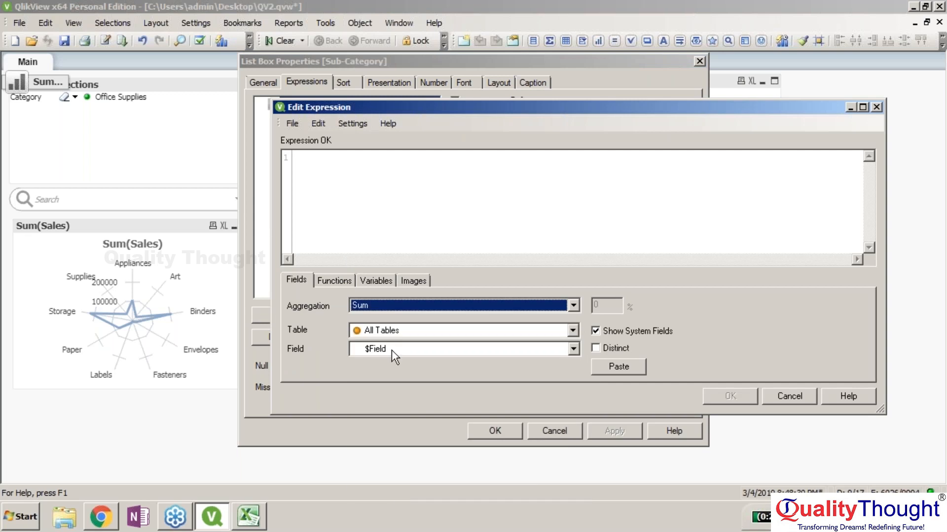
click(391, 350)
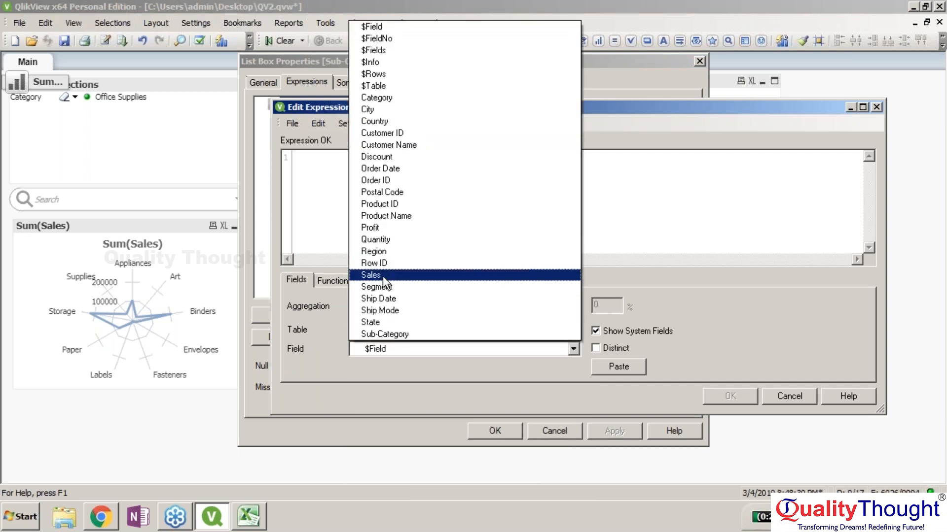
click(375, 275)
click(602, 372)
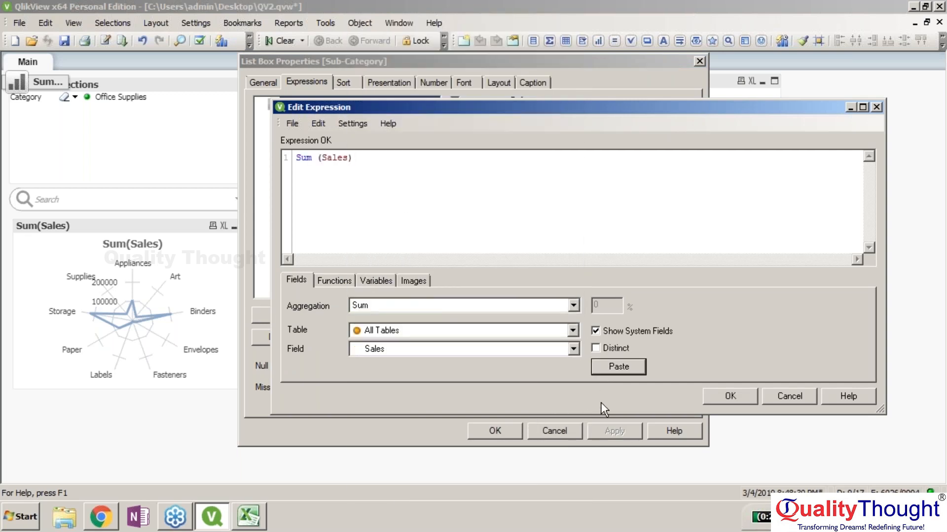
click(731, 395)
click(496, 432)
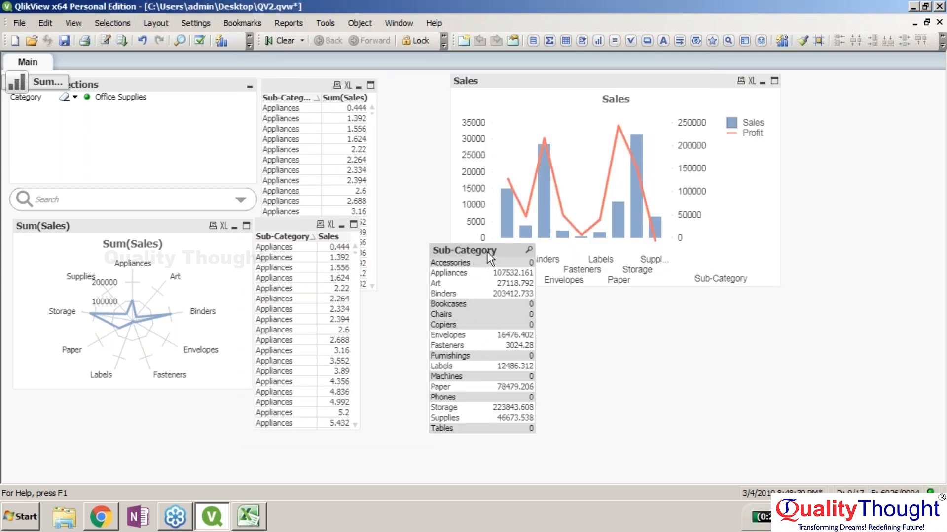
Move the Sub-Category list box between the table boxes and the Sales chart, and select Appliances in it
drag(492, 249, 421, 103)
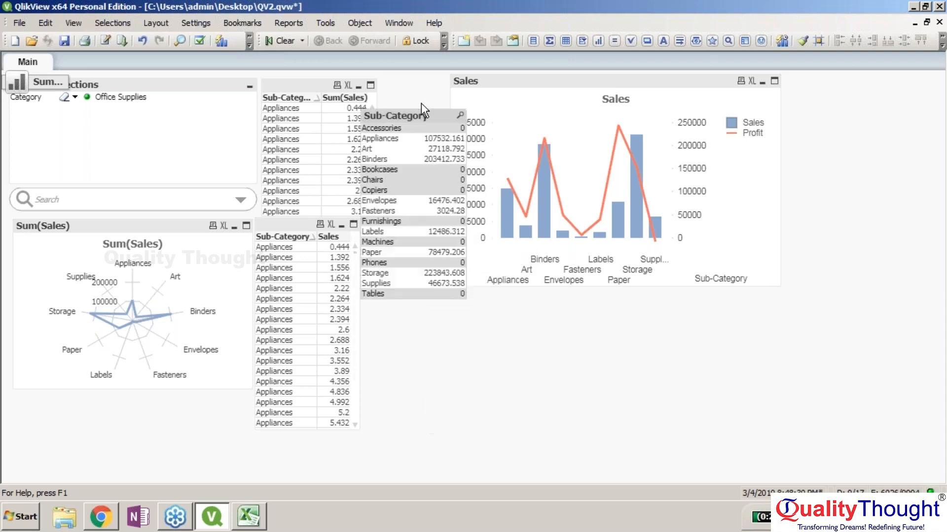
click(401, 140)
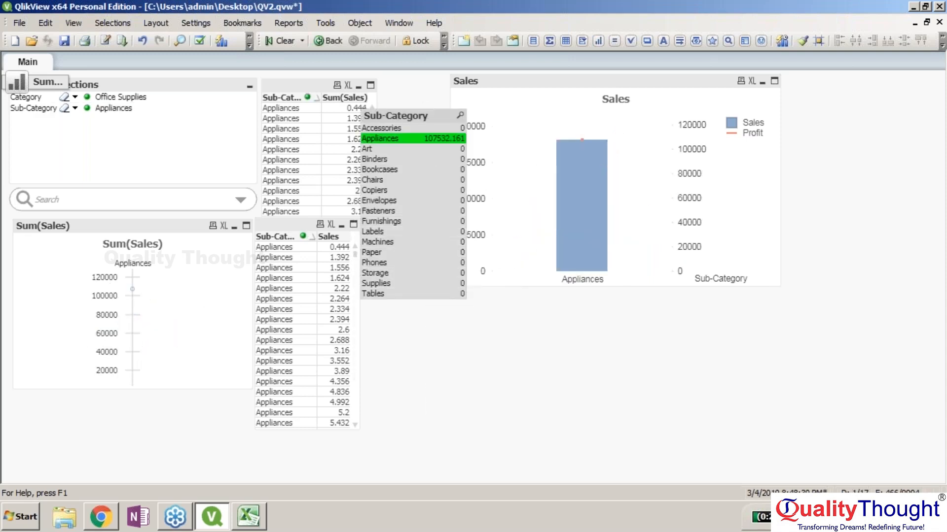
Select Art, Binders, Accessories, Labels and Machines one after another in the Sub-Category list box to compare their summed sales
click(400, 149)
click(403, 159)
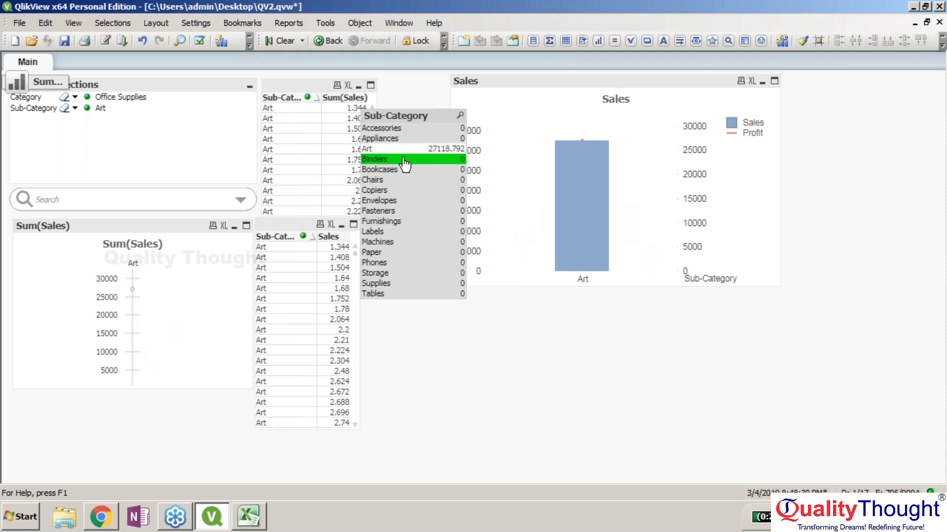
click(392, 129)
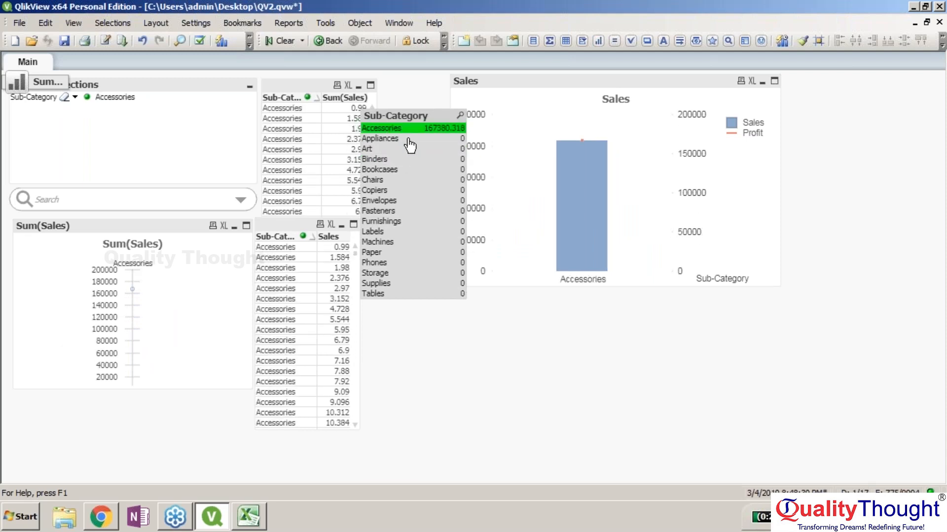
click(396, 233)
click(398, 243)
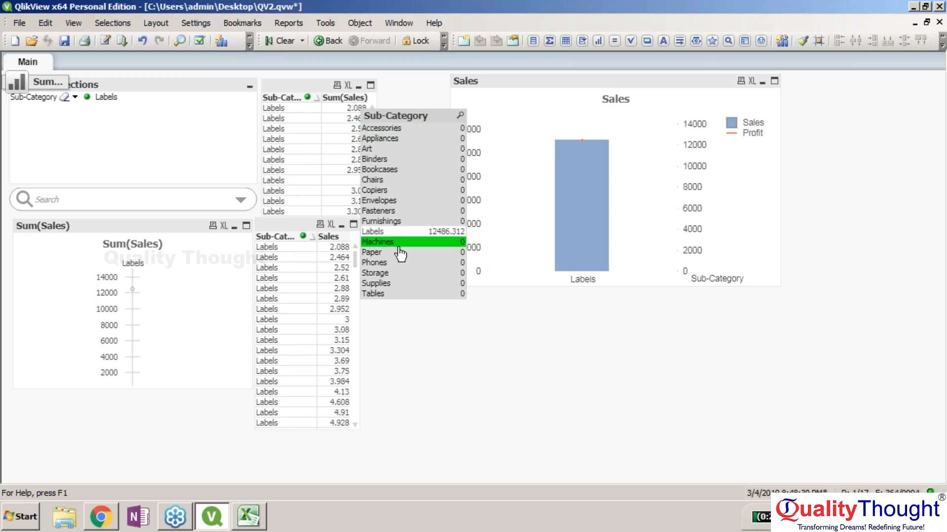
Move the Sub-Category list box down beside the Sales chart and delete the lower table box with Sub-Category and Sales
drag(427, 115, 466, 201)
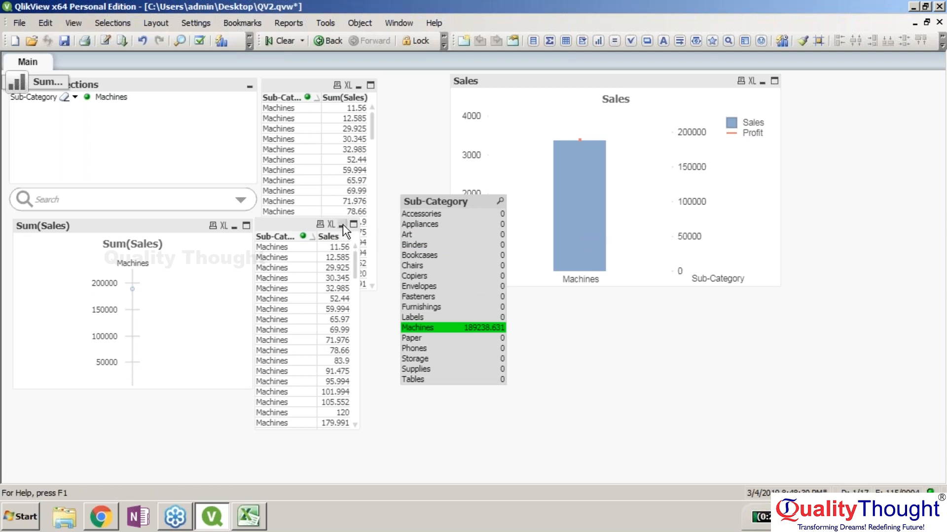
right_click(310, 227)
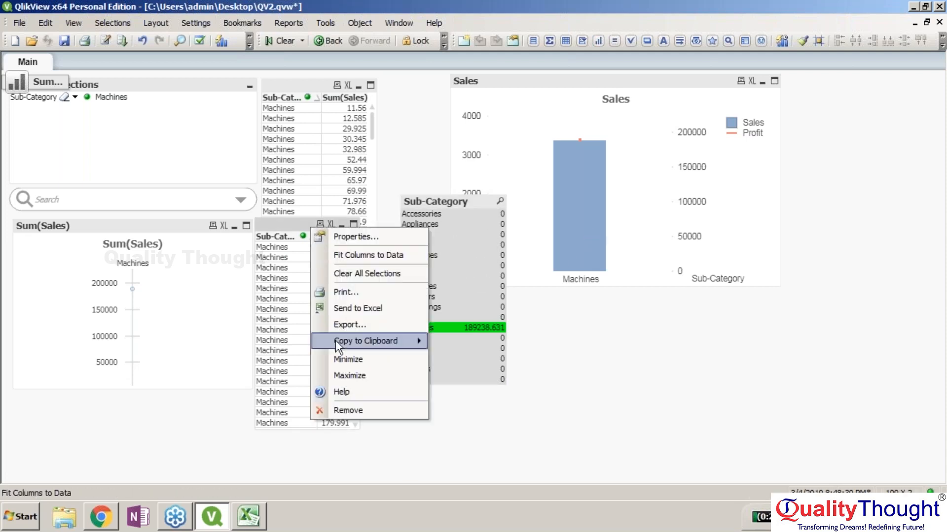
click(349, 411)
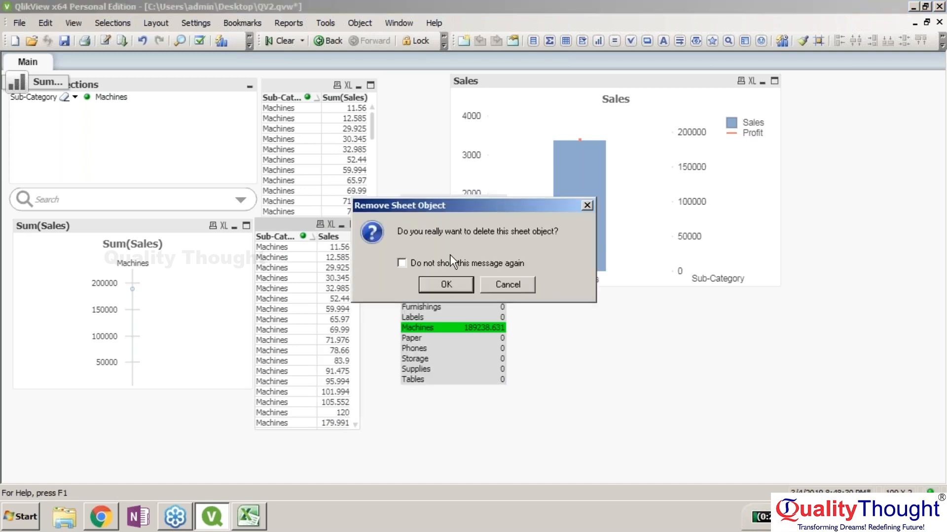
click(441, 284)
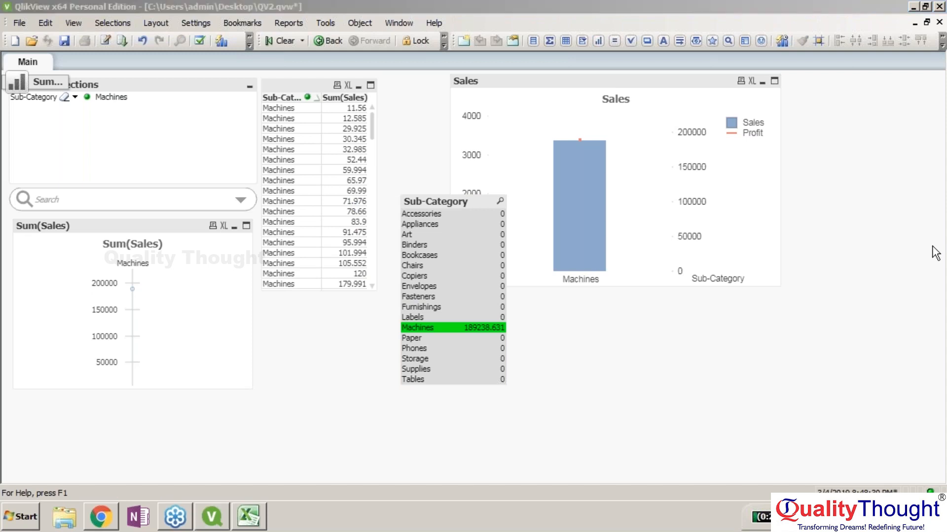
Move the Sub-Category list box over the remaining table box and review its expression and sort properties
drag(460, 203, 338, 199)
right_click(338, 200)
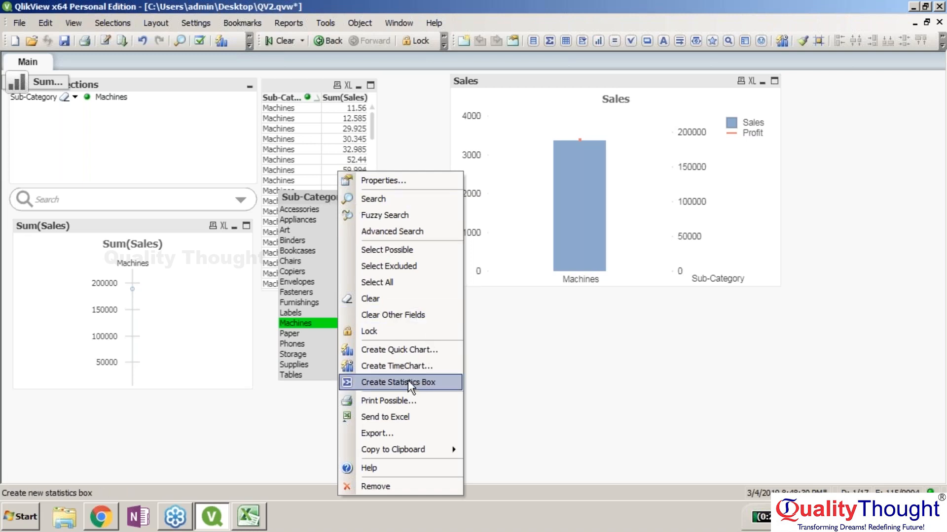
click(393, 182)
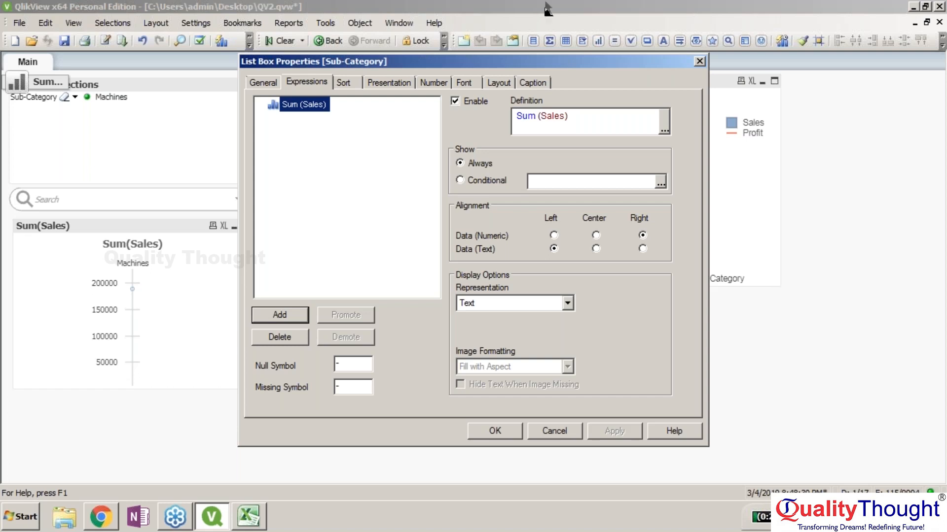
click(343, 82)
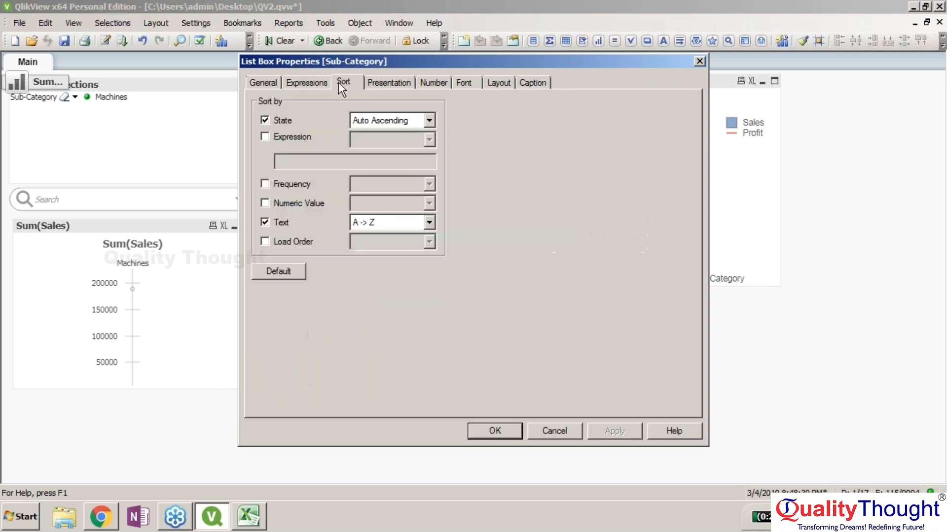
click(270, 82)
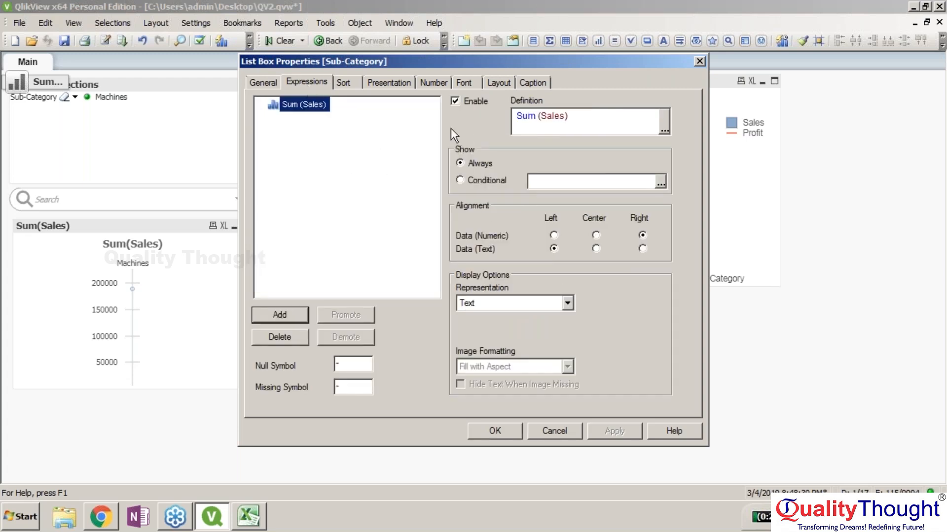
Change the Sub-Category list box expression to AGGR(Sum (Sales),[Sub-Category]) and apply it
click(574, 117)
key(Home)
text(AGGR)
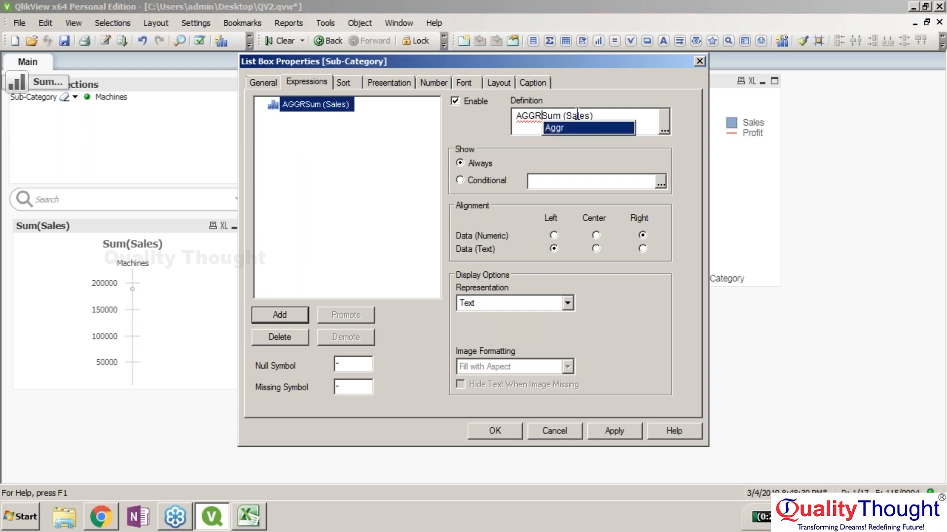
key(Escape)
text(()
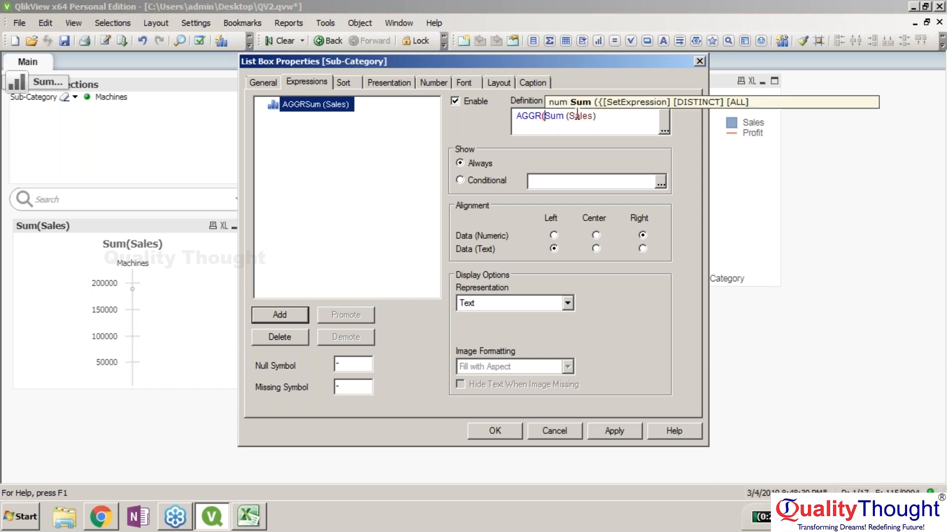
click(601, 117)
text(,sub)
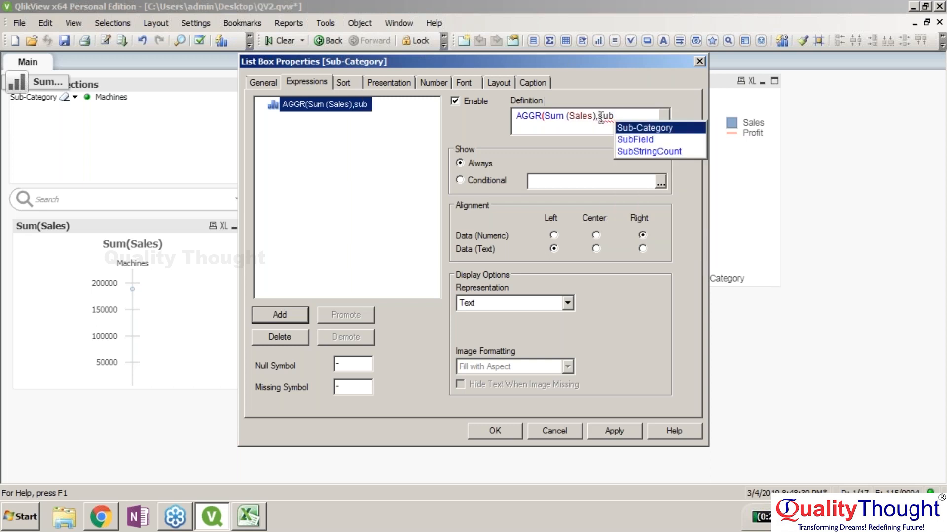
key(Return)
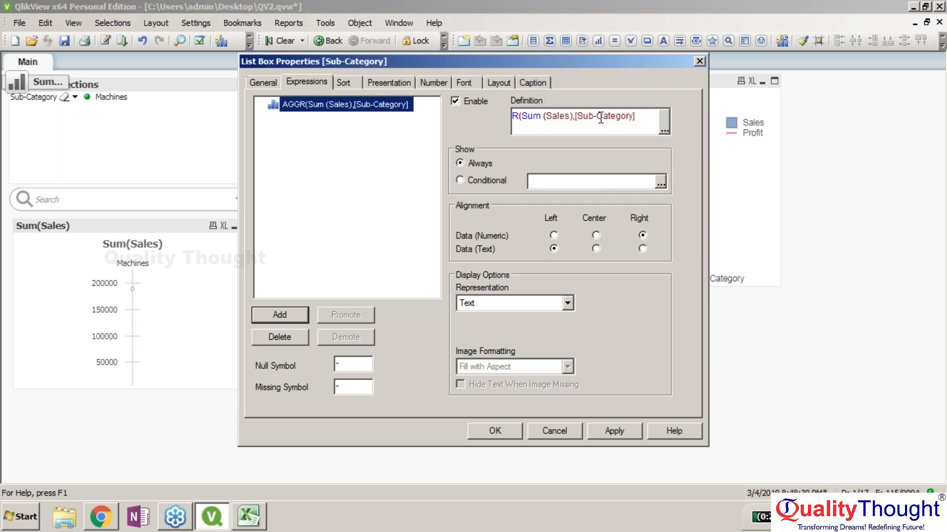
text())
click(493, 430)
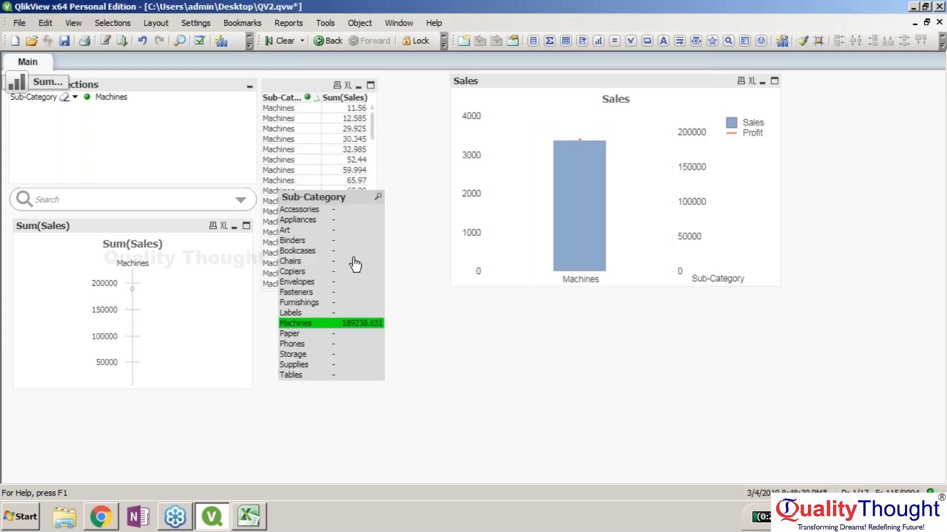
Check the Aggr expression by selecting Art, Binders, Chairs and Accessories in the Sub-Category list box, ending with Art selected
click(344, 230)
click(321, 241)
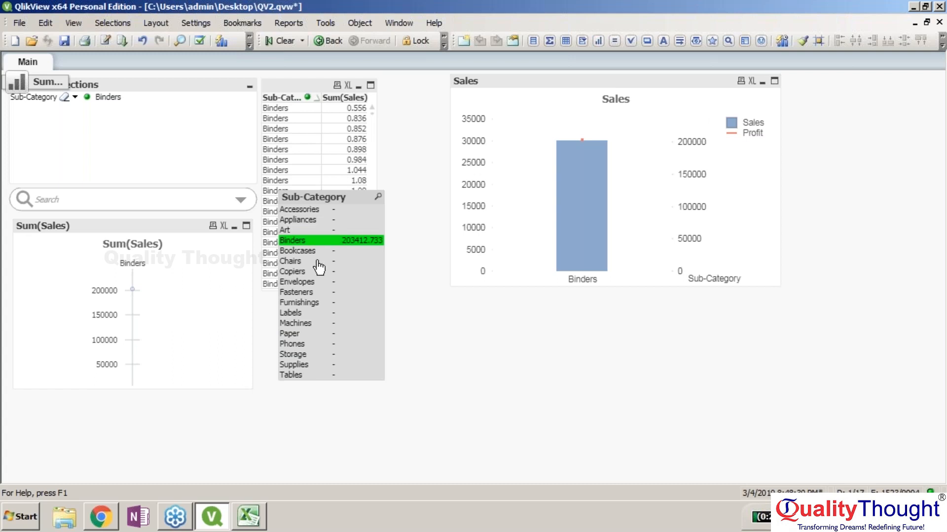
click(318, 262)
drag(328, 246, 316, 231)
click(311, 209)
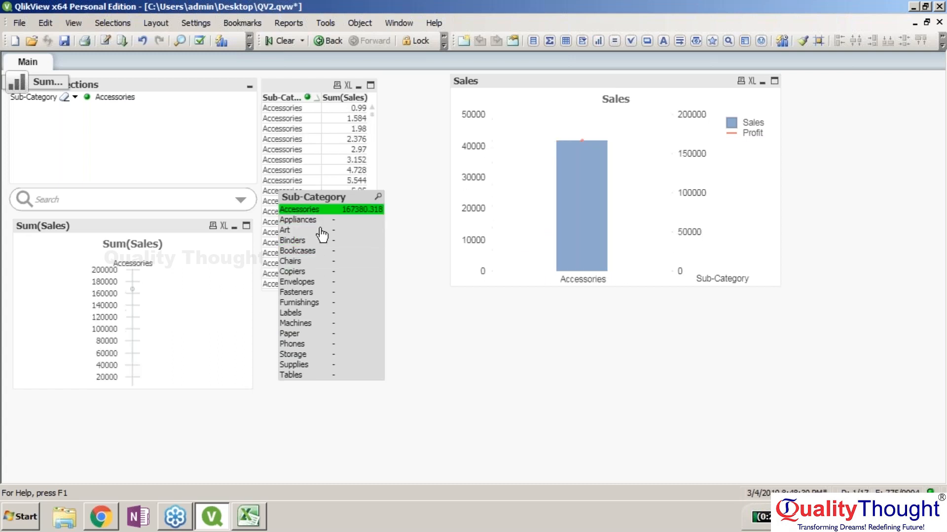
click(320, 230)
Review the selectable fields and the Aggr expression in the Sub-Category list box properties, and close them without changes
right_click(338, 198)
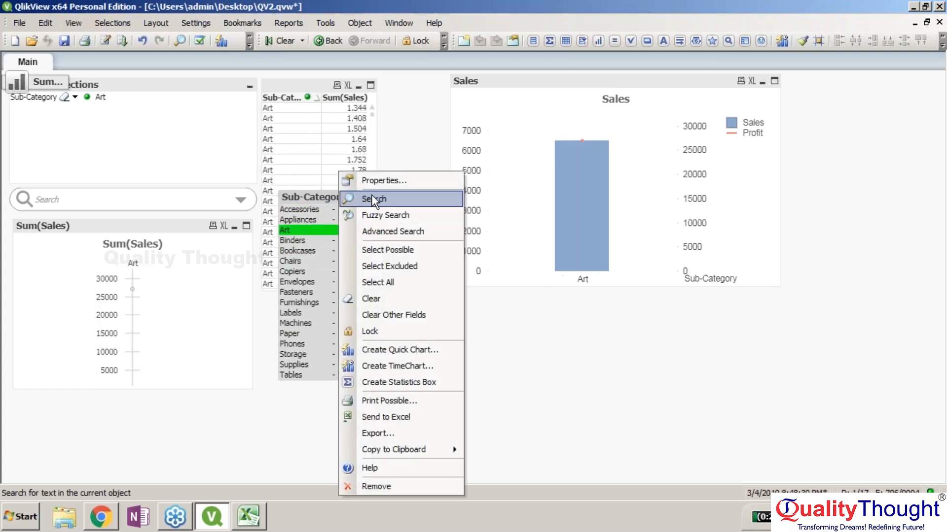
click(384, 187)
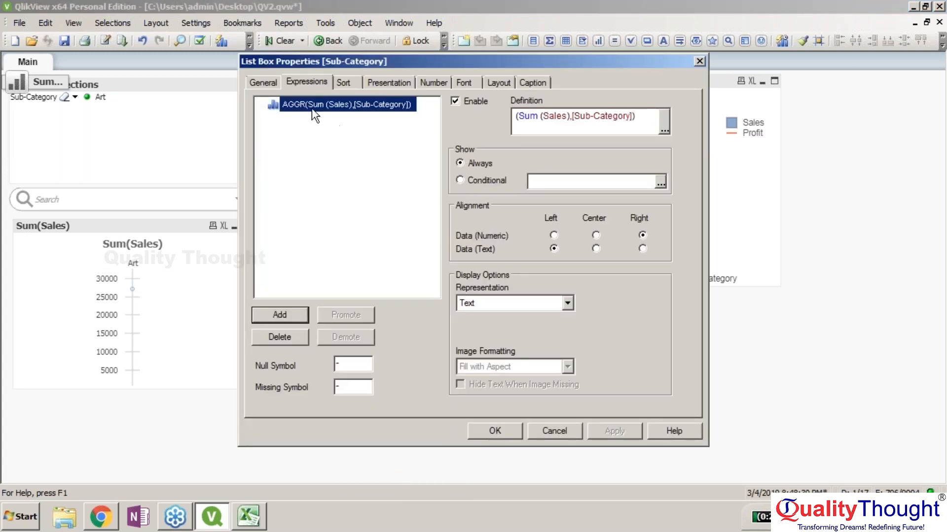
click(273, 86)
click(378, 155)
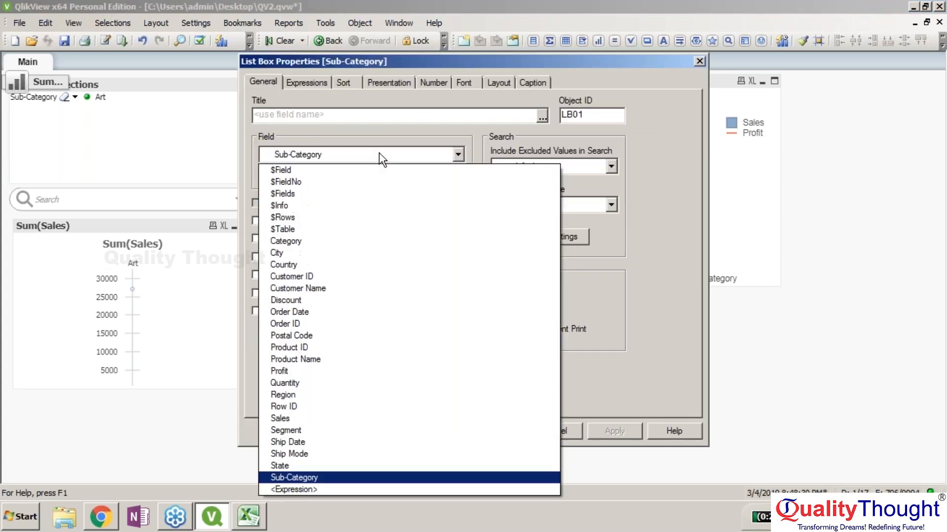
click(417, 98)
click(324, 82)
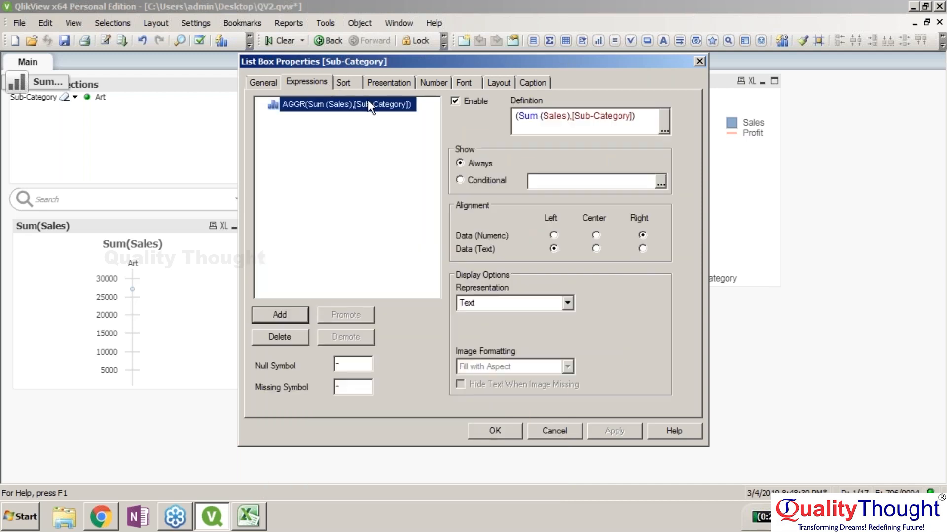
click(545, 432)
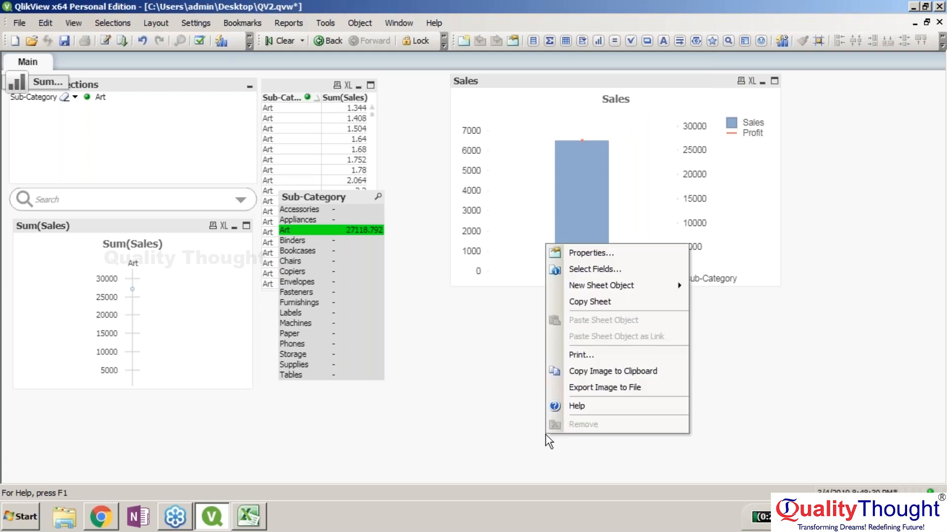
mouse_move(660, 284)
click(730, 242)
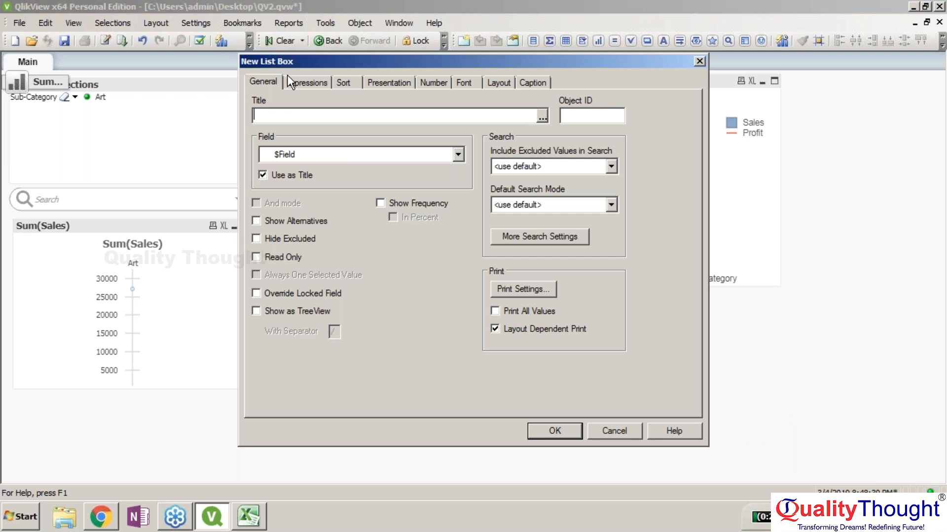
click(299, 81)
click(262, 82)
click(432, 82)
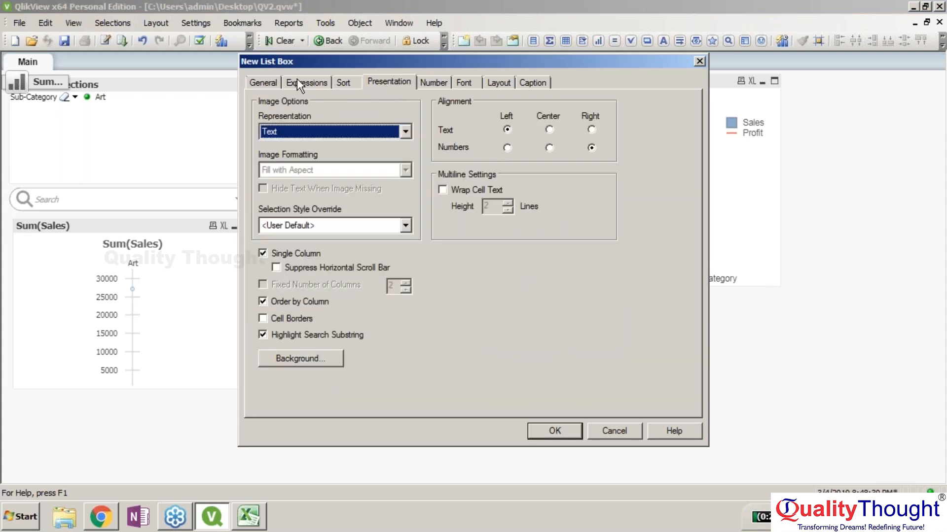
click(268, 80)
click(626, 432)
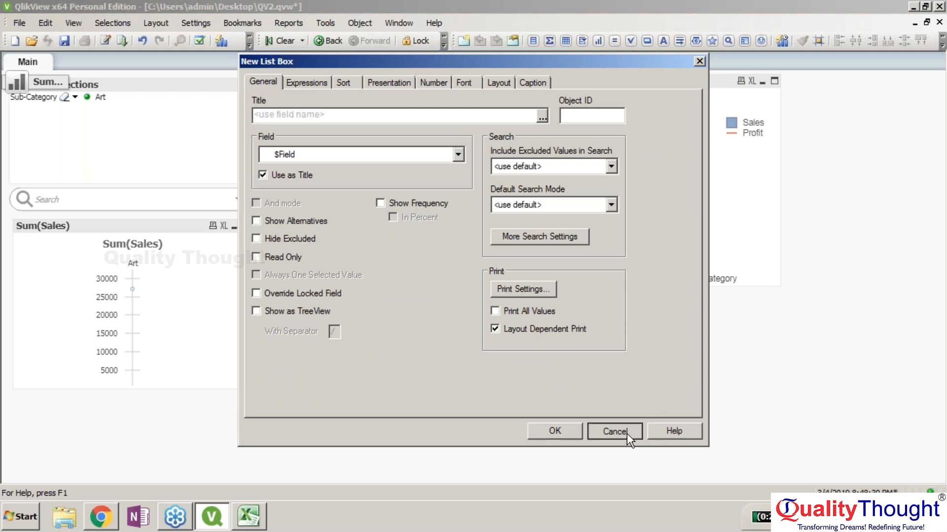
Start a new table box on the Main sheet and add the fields Category and Sales to it
right_click(605, 401)
mouse_move(733, 250)
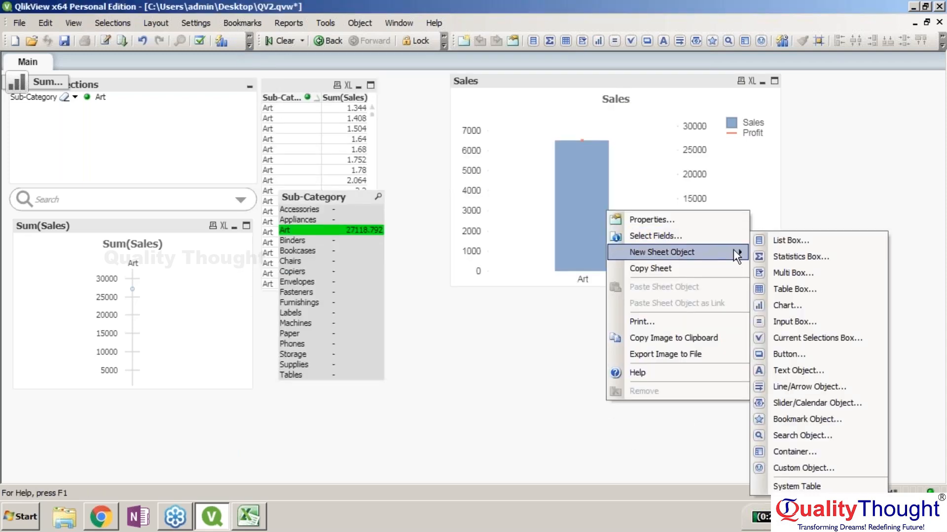
click(815, 289)
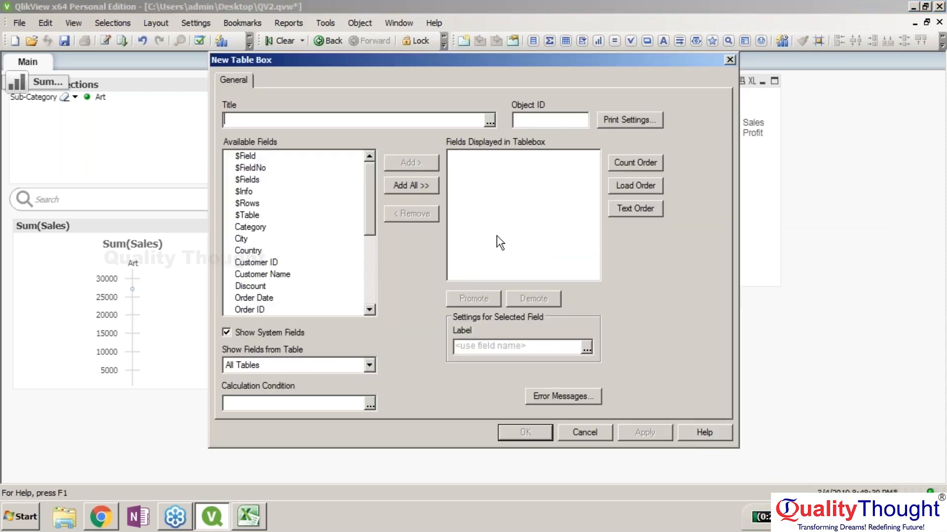
double_click(295, 229)
click(368, 249)
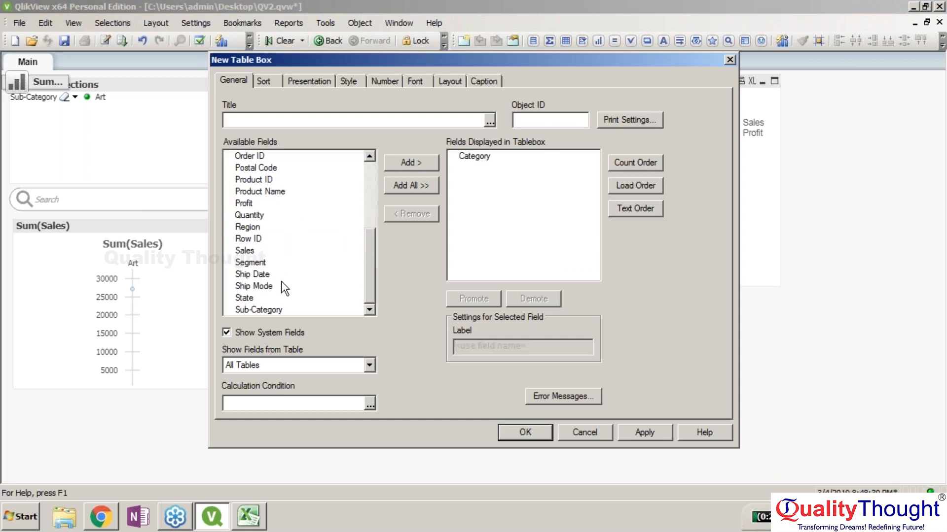
double_click(250, 252)
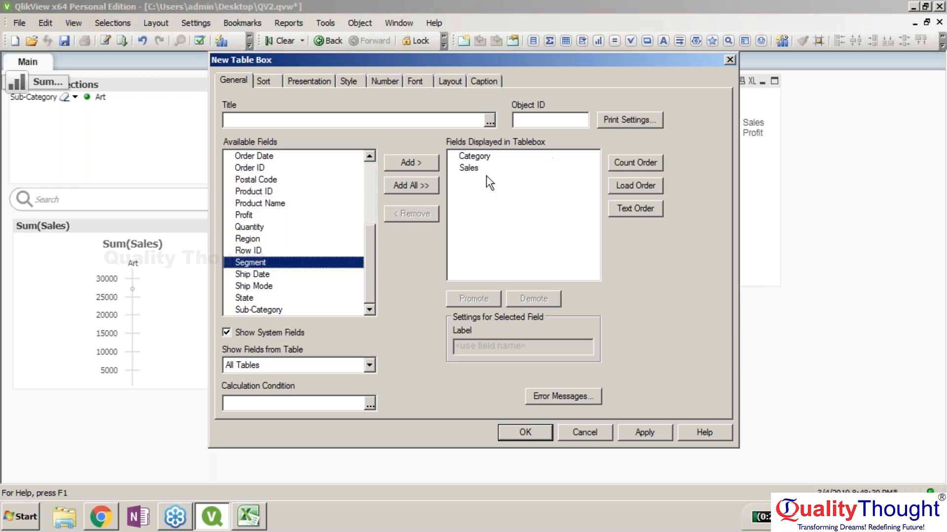
Remove the Sales field from the new table box's displayed fields and add it back after Category
click(476, 168)
double_click(477, 168)
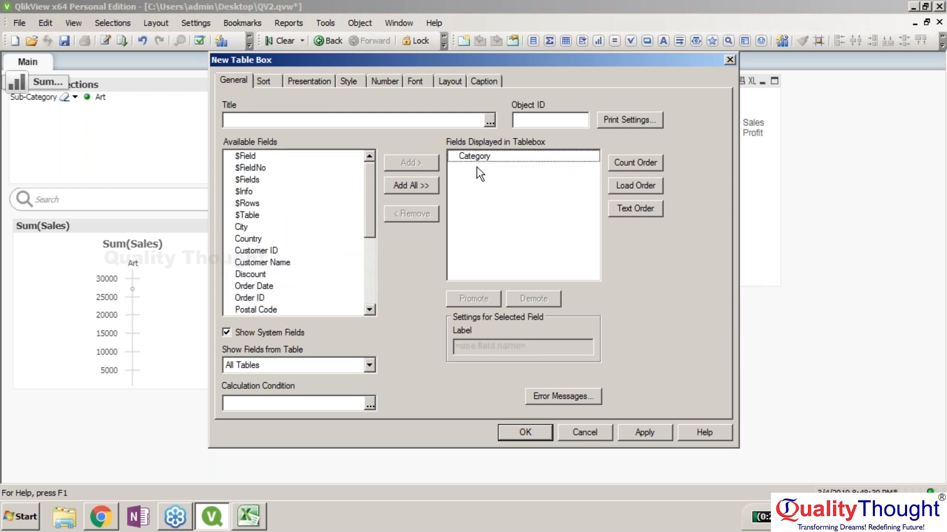
click(363, 274)
click(373, 281)
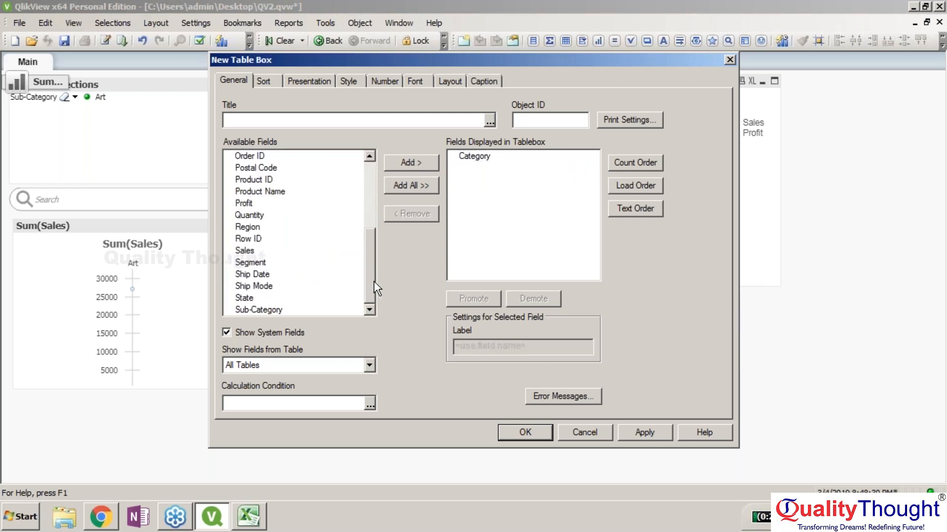
click(244, 250)
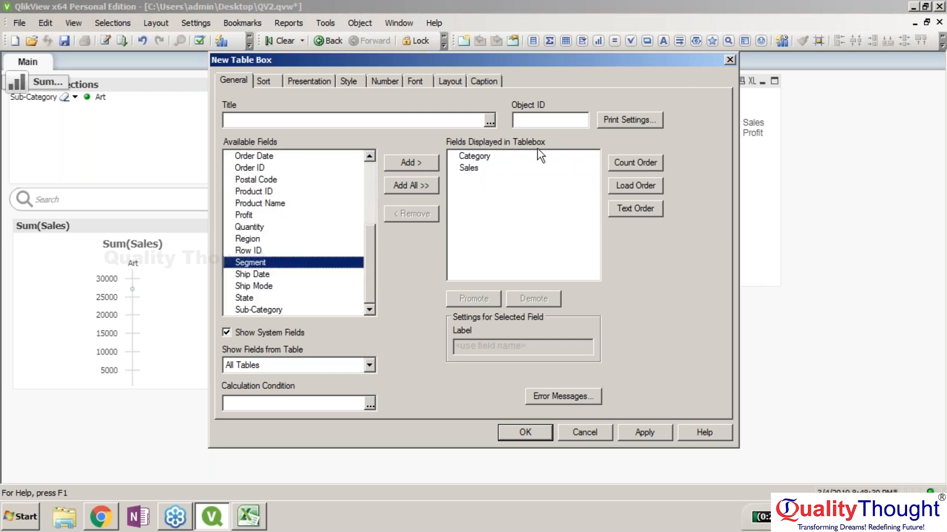
Set the new table box's calculation condition to Aggr(Sum(Sales),Category) and create the table box
click(474, 167)
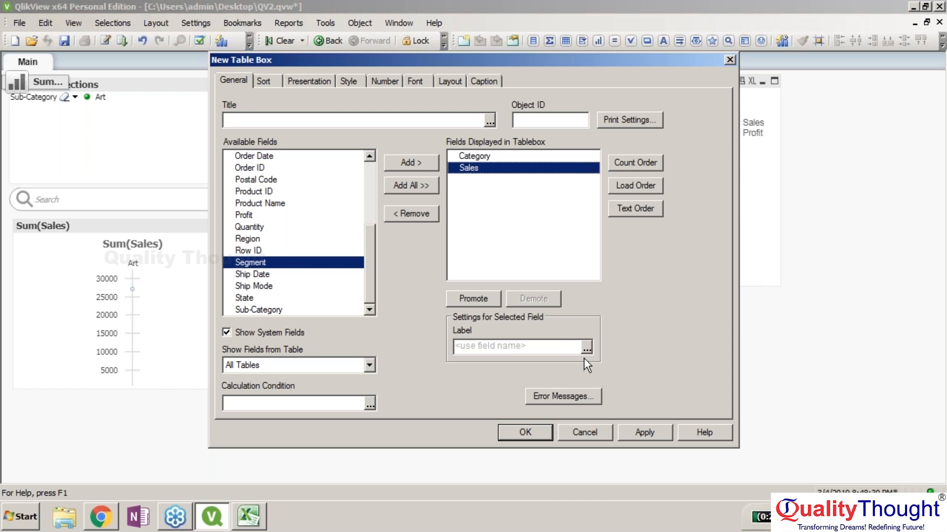
click(370, 405)
click(432, 347)
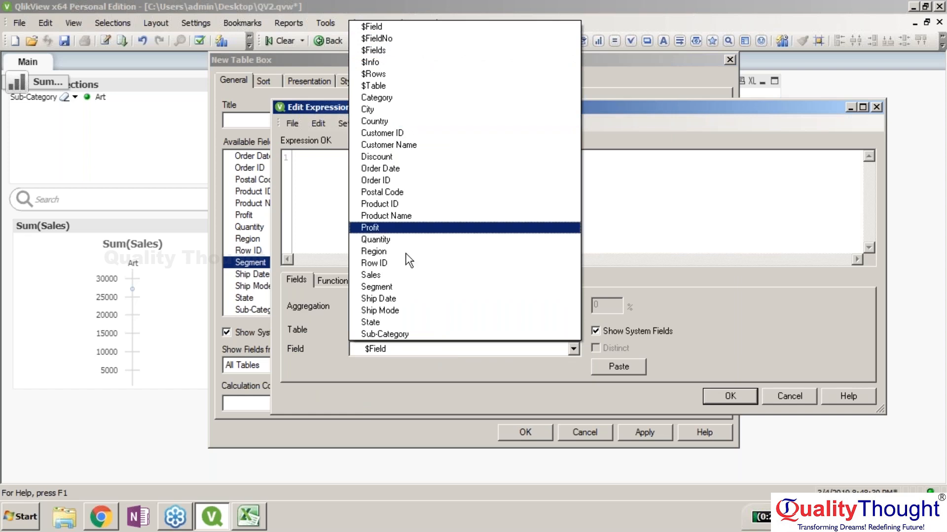
click(297, 143)
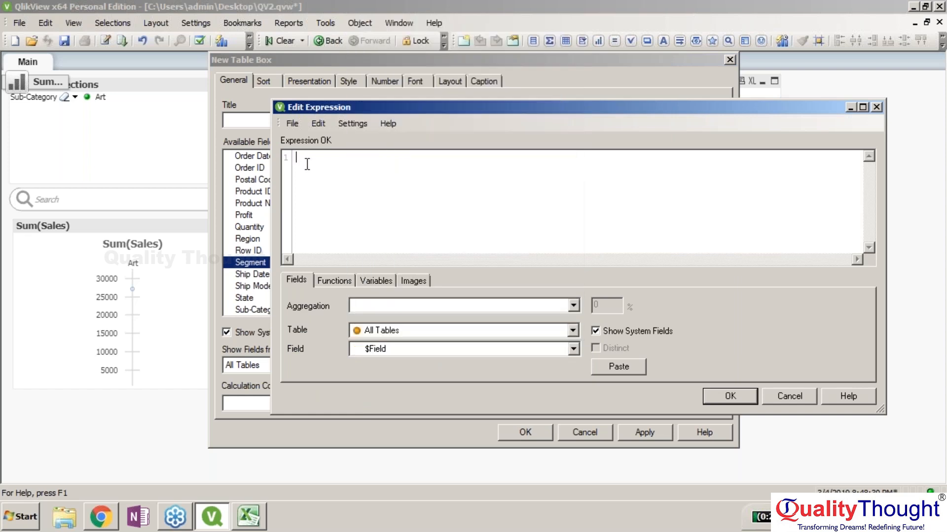
text(Aggr(Su)
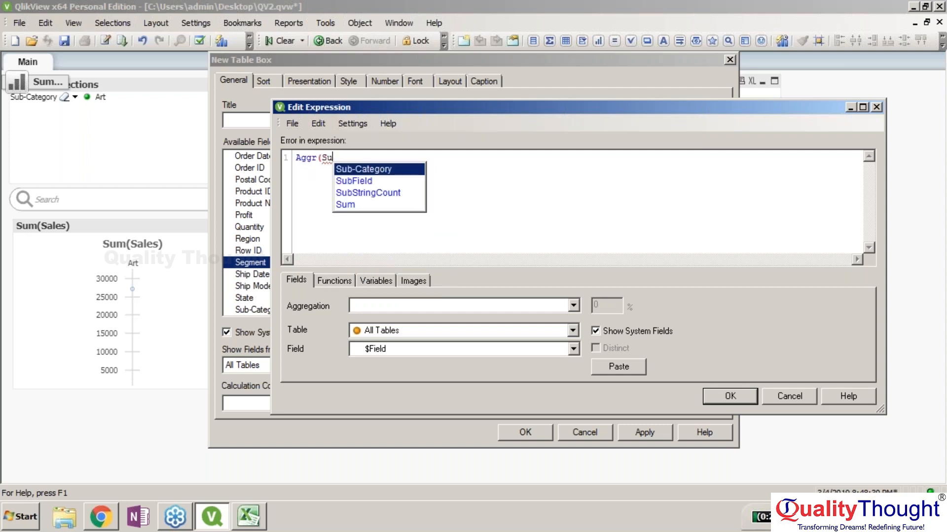
double_click(347, 204)
text((Sales)
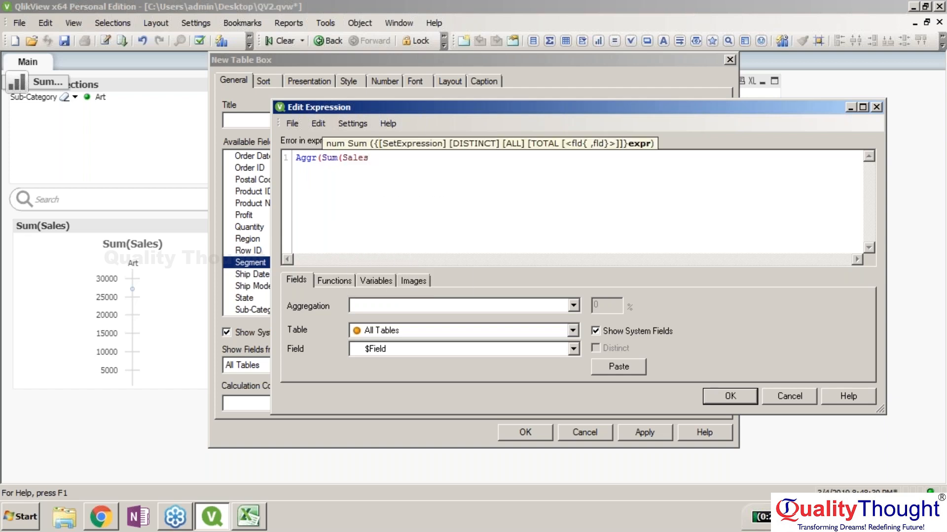
text(),)
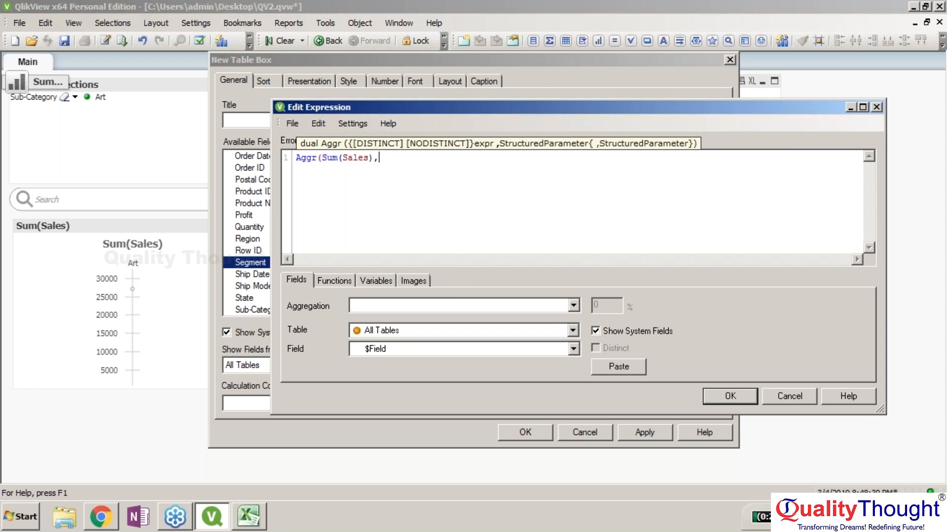
text(Ca)
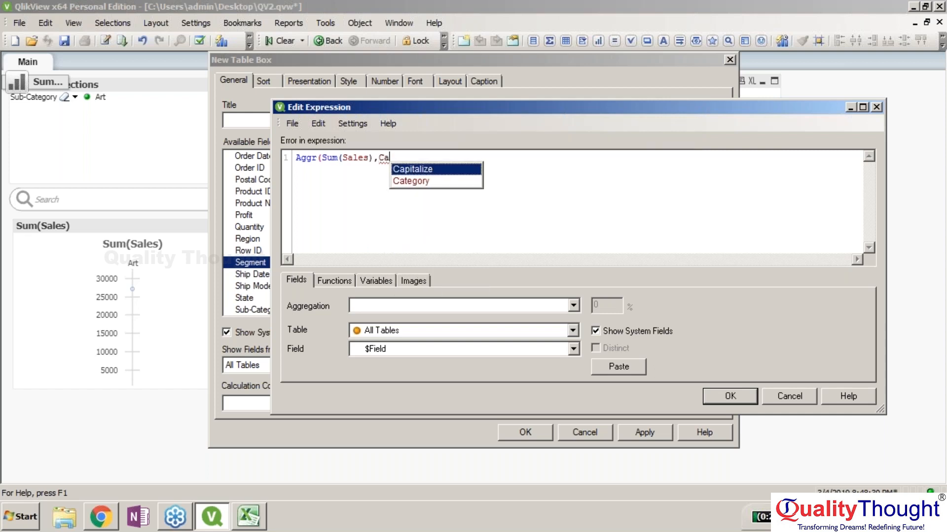
key(Down)
key(Return)
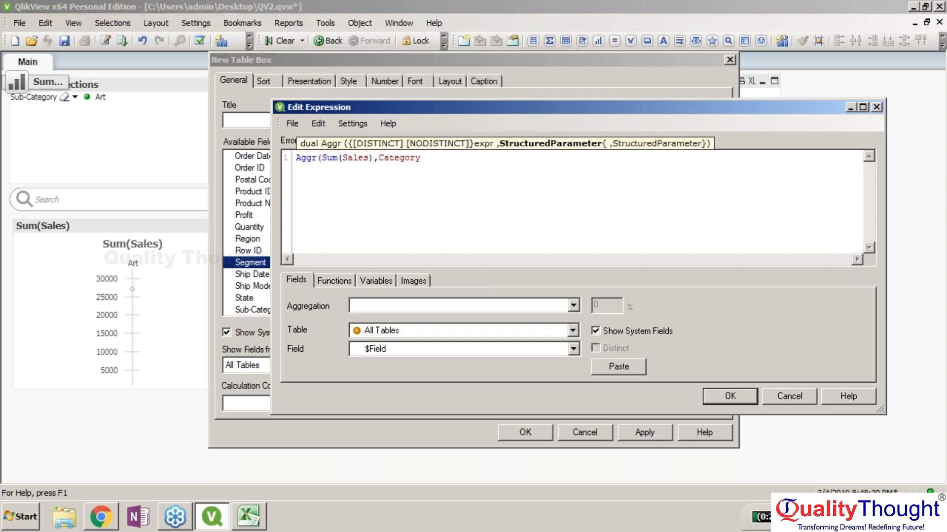
text())
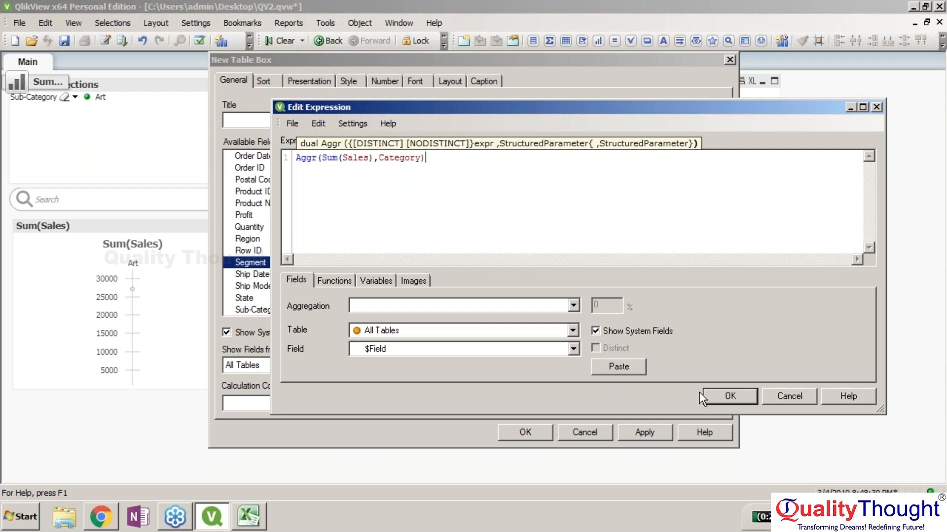
click(722, 396)
click(524, 432)
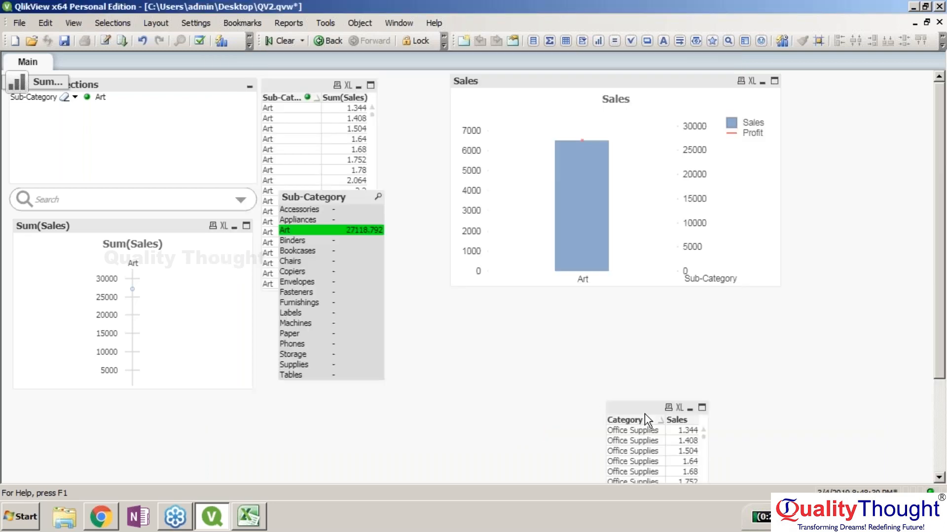
Place the new table box beside the Sub-Category list box and review its general and presentation properties
drag(638, 405, 456, 207)
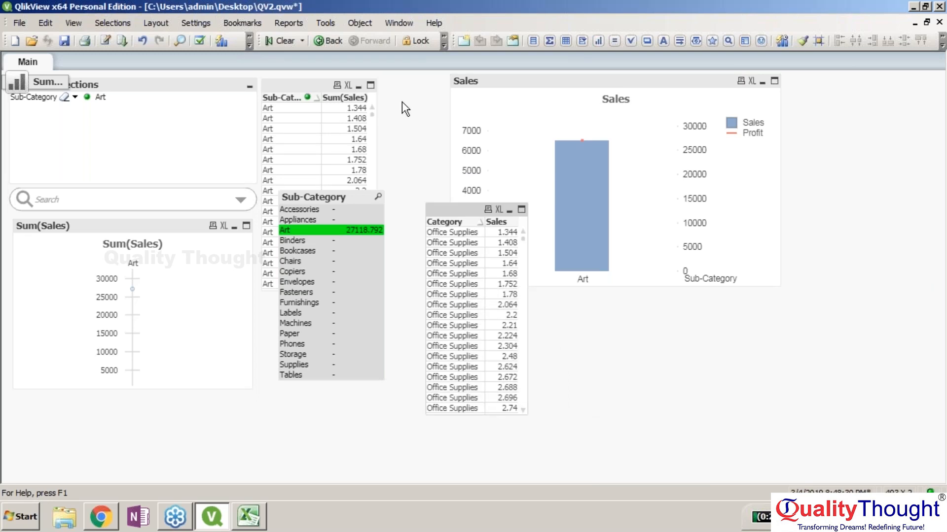
right_click(467, 221)
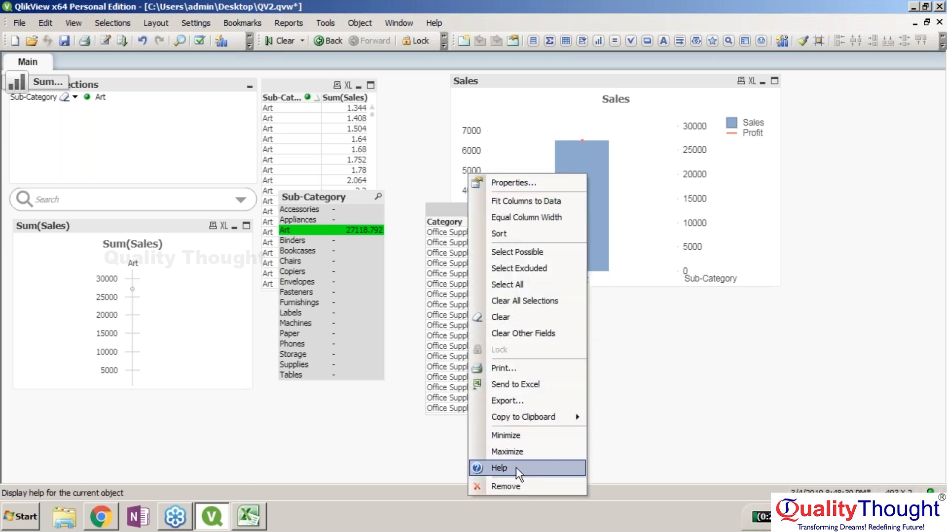
click(515, 183)
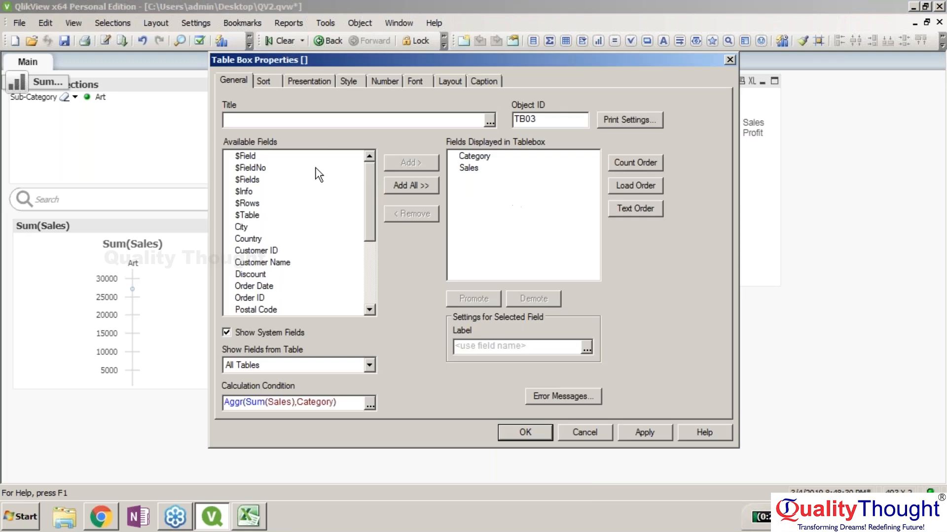
click(475, 158)
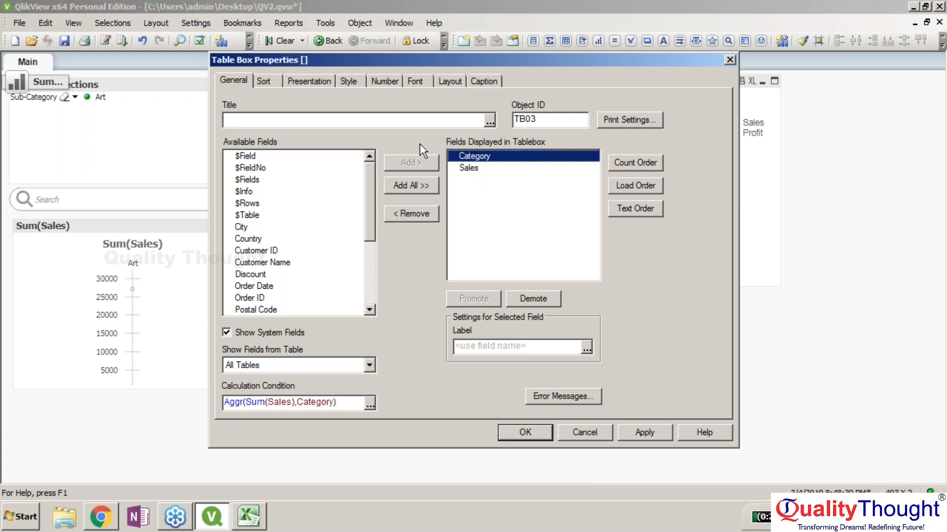
click(297, 83)
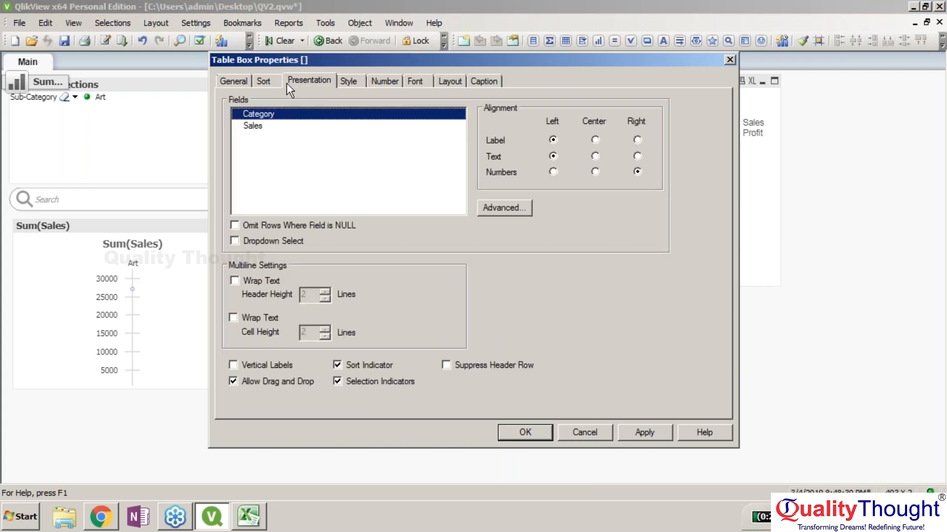
Enable ascending sorting by expression for the Category field of the table box, leaving its expression empty
click(264, 81)
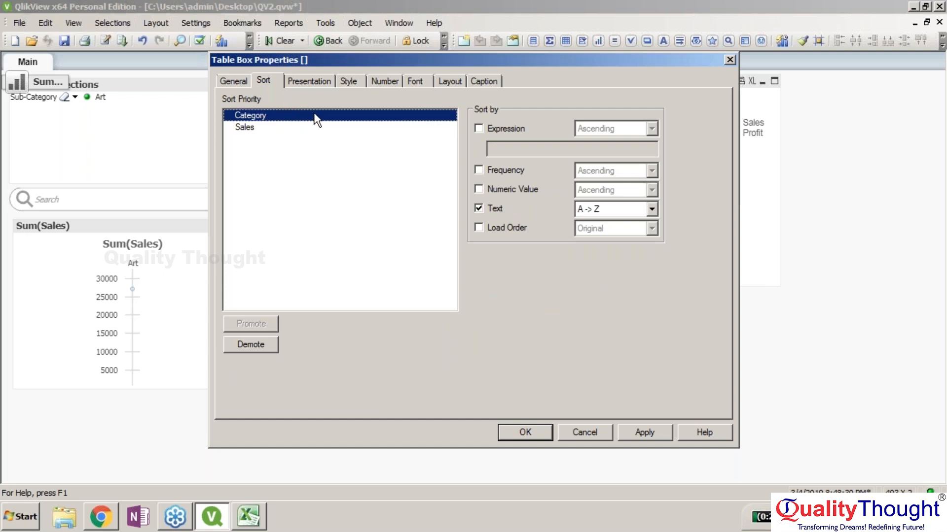
click(479, 129)
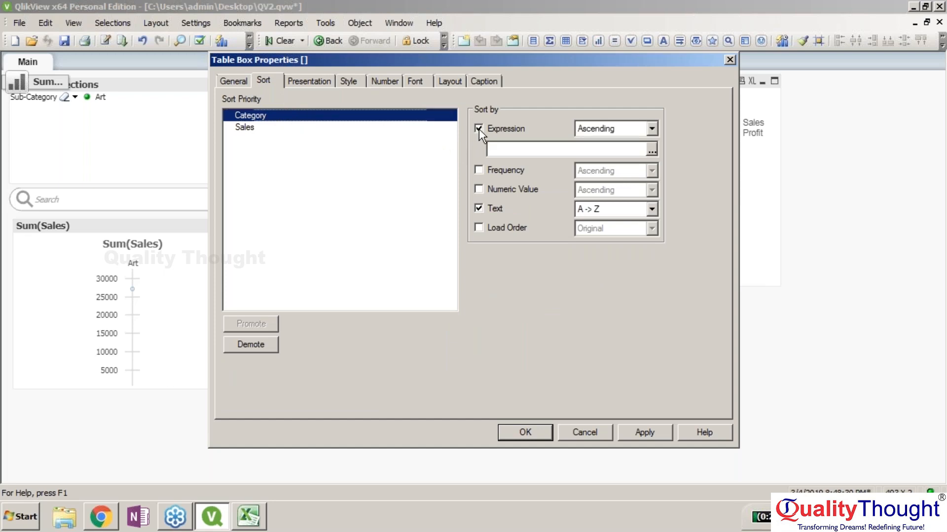
click(648, 146)
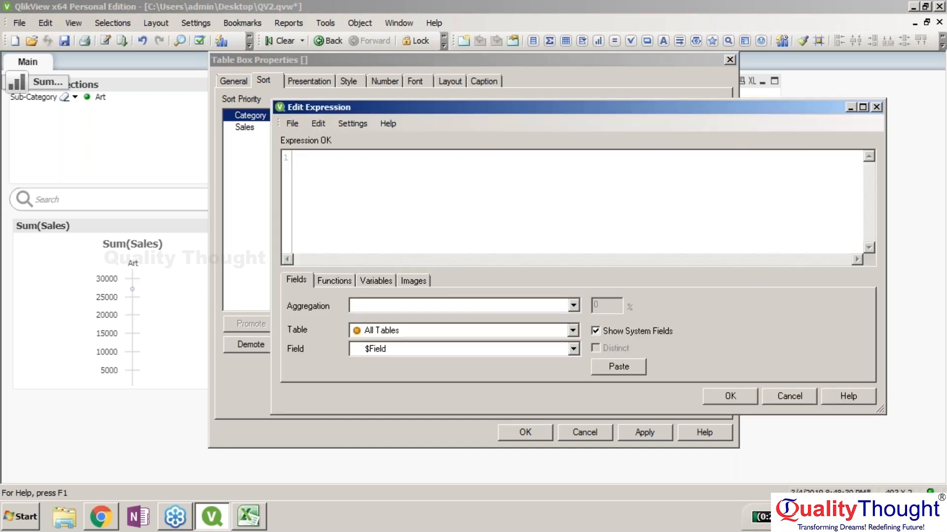
click(785, 395)
Sort the Sales field by the ascending expression Aggr(Sum(Sales),Category) and apply the table box properties
click(244, 127)
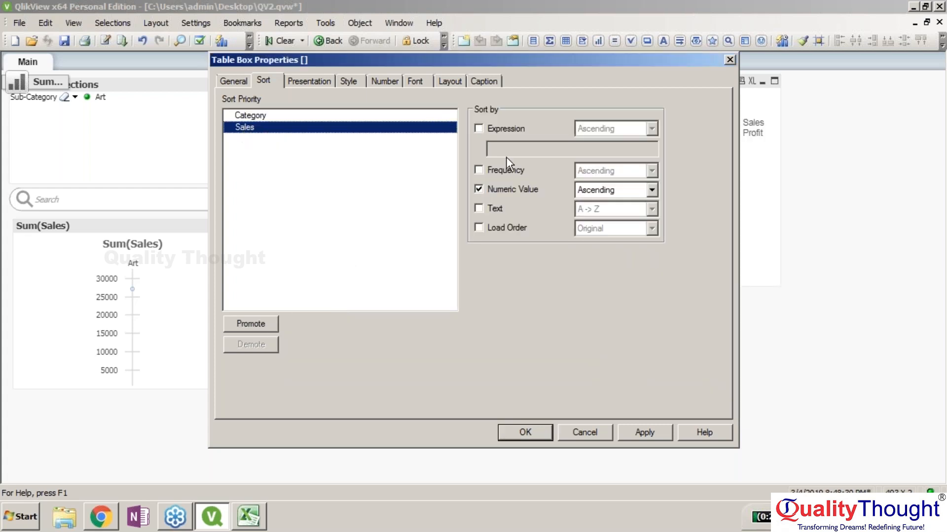
click(511, 129)
click(653, 149)
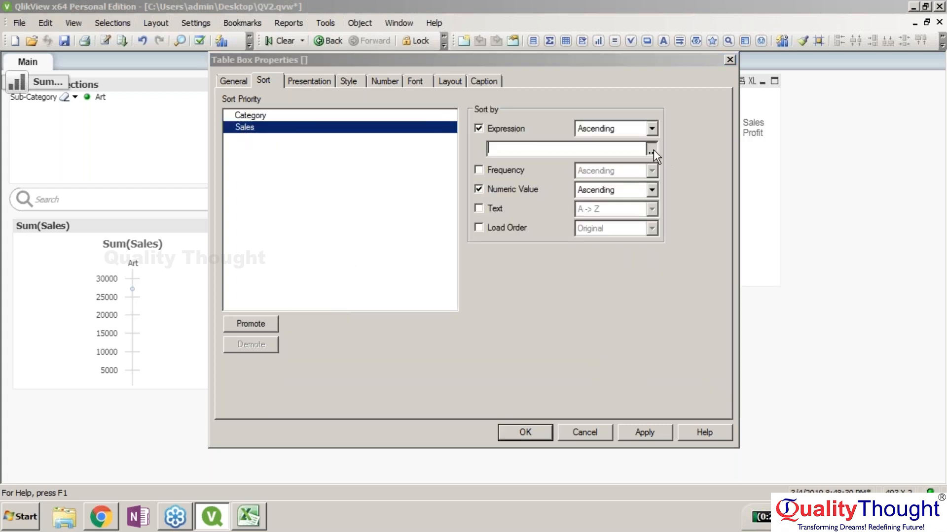
text(ar)
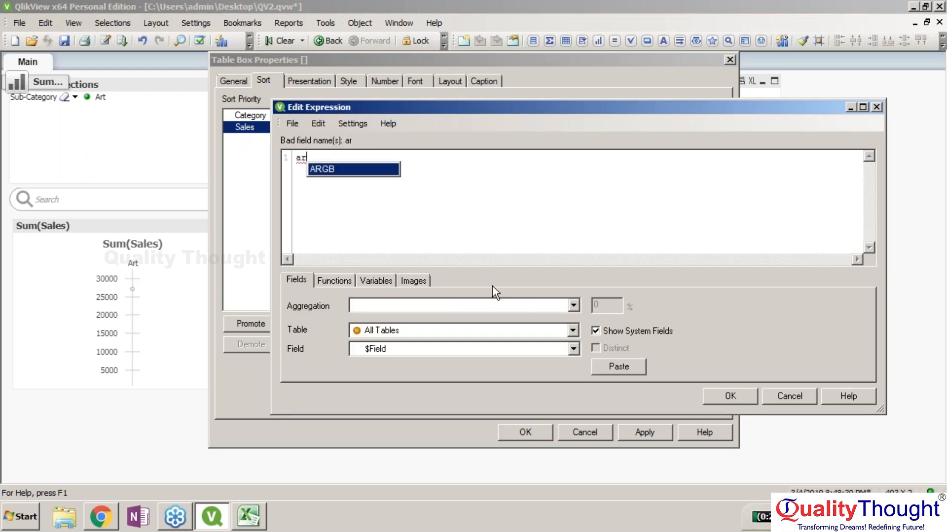
key(BackSpace)
text(ggr)
key(Return)
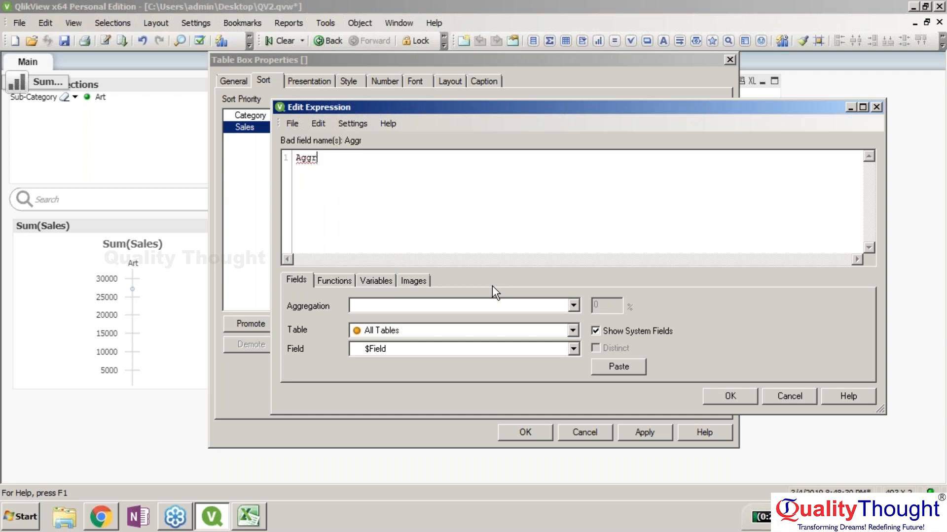
text((Sum)
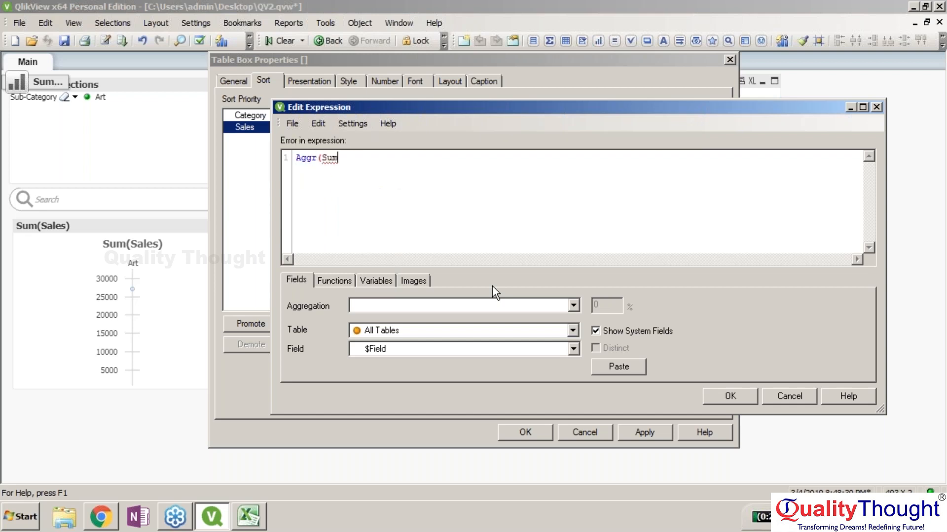
text((Sales)
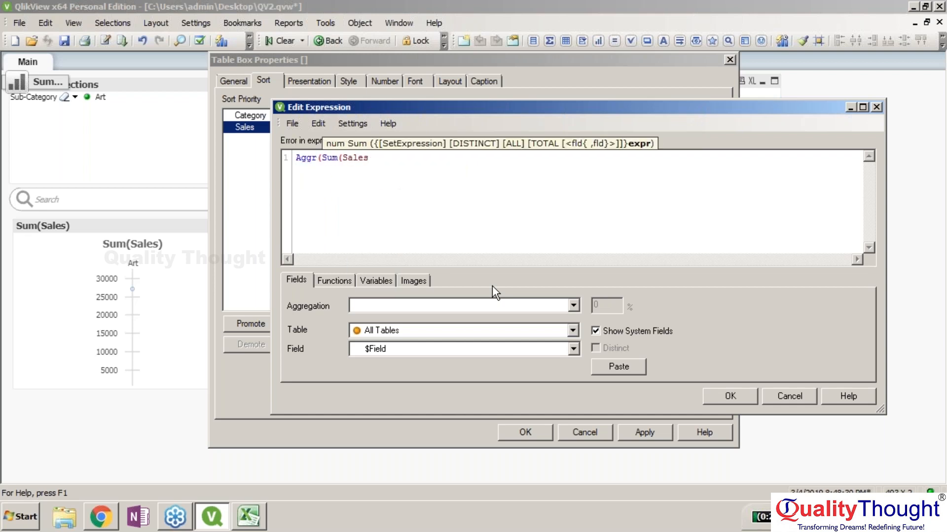
text(),Cat)
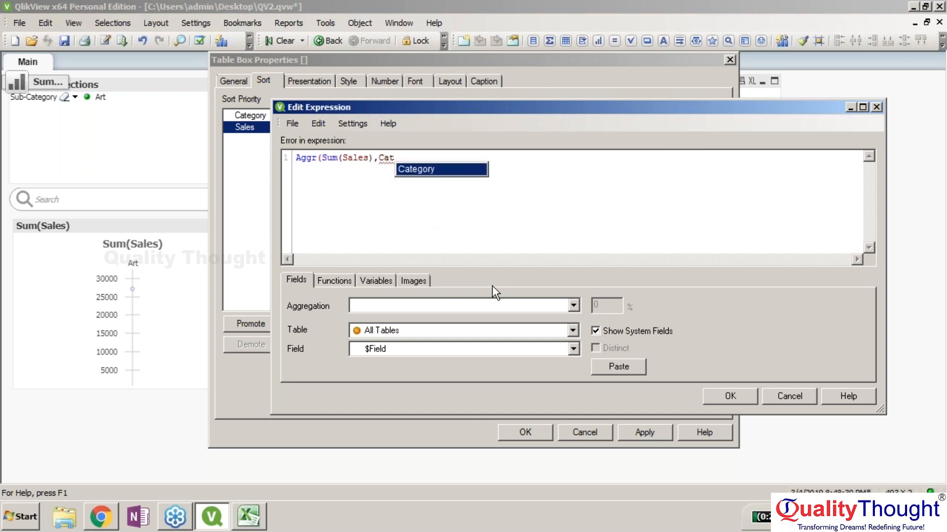
text(egory))
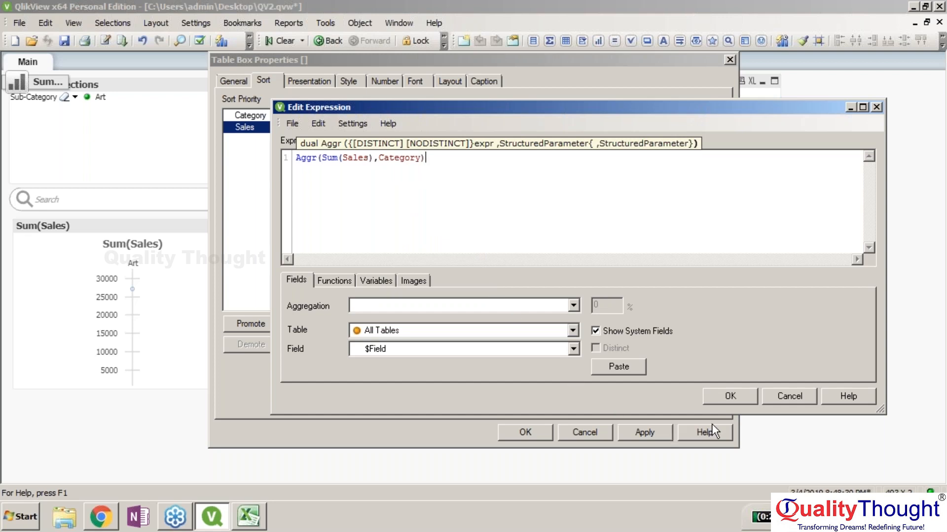
click(726, 392)
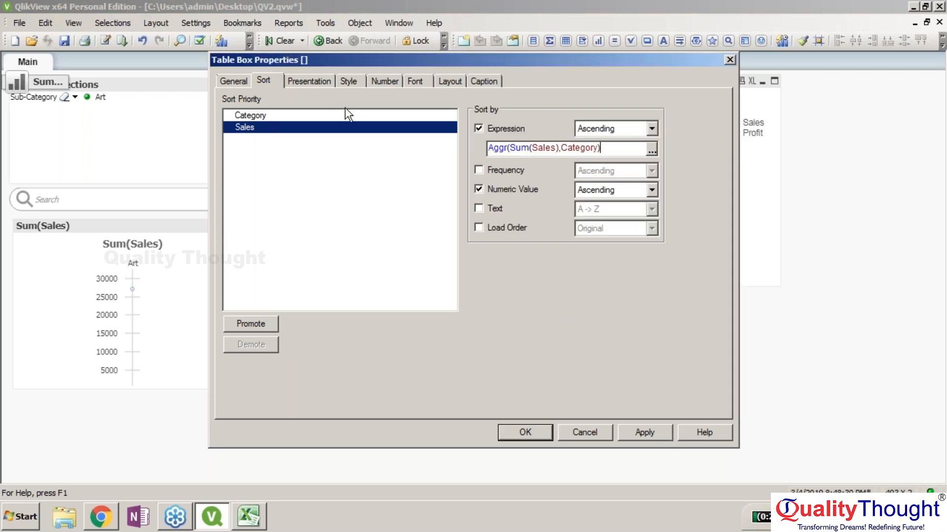
click(341, 120)
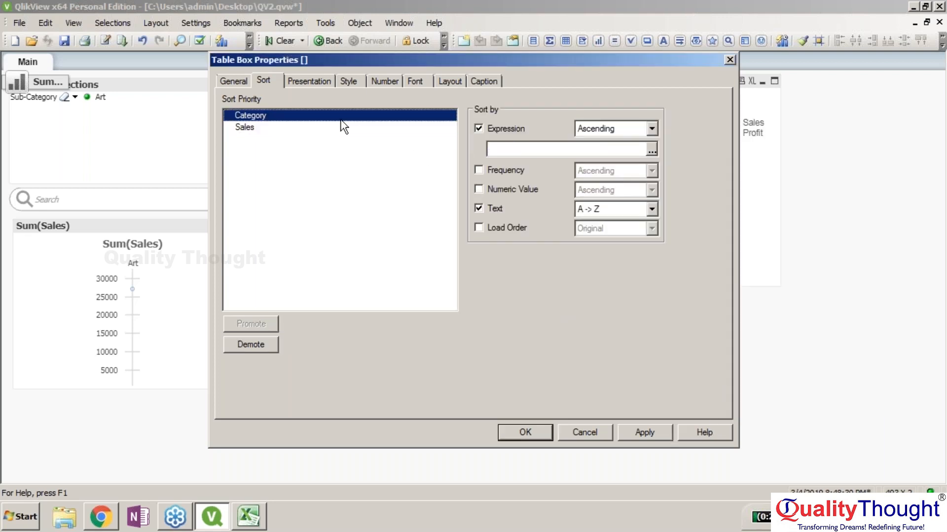
click(534, 427)
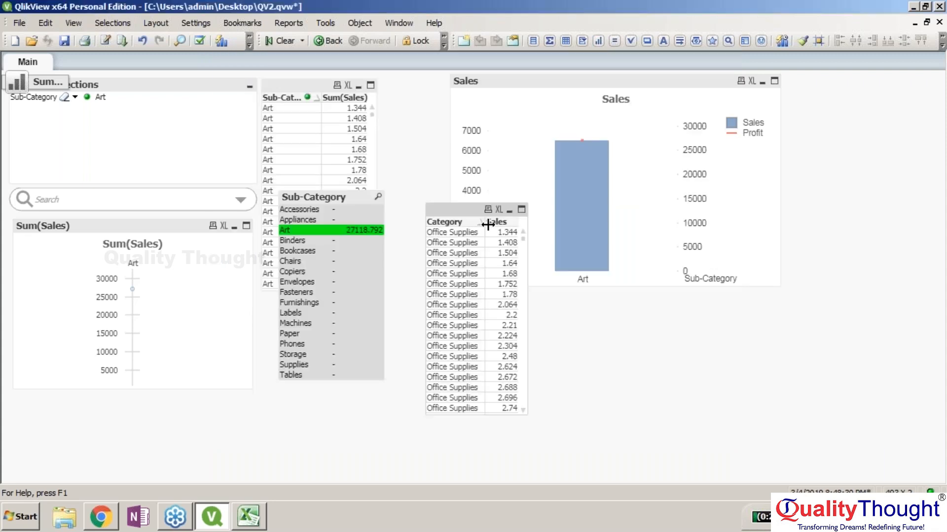
Open the ascending sort expression of the table box's Category field for editing, leaving the expression empty
right_click(469, 211)
click(493, 223)
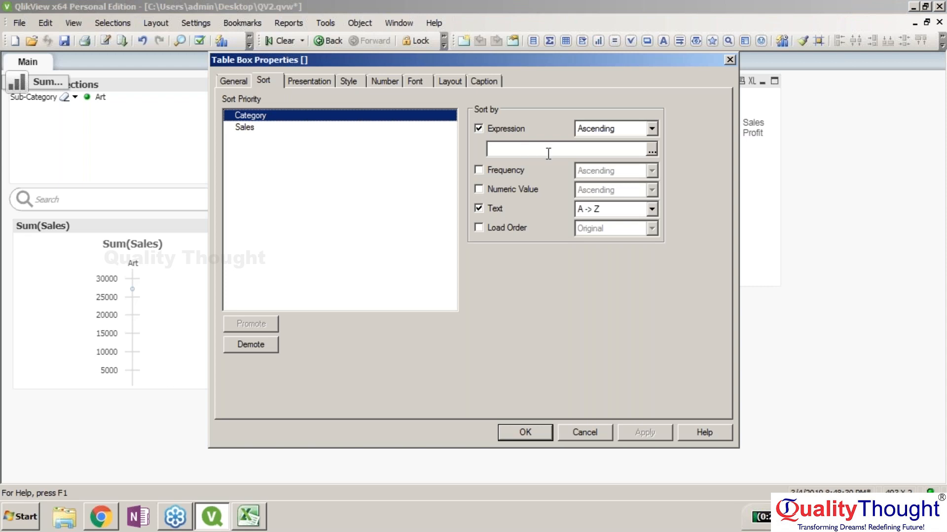
click(651, 151)
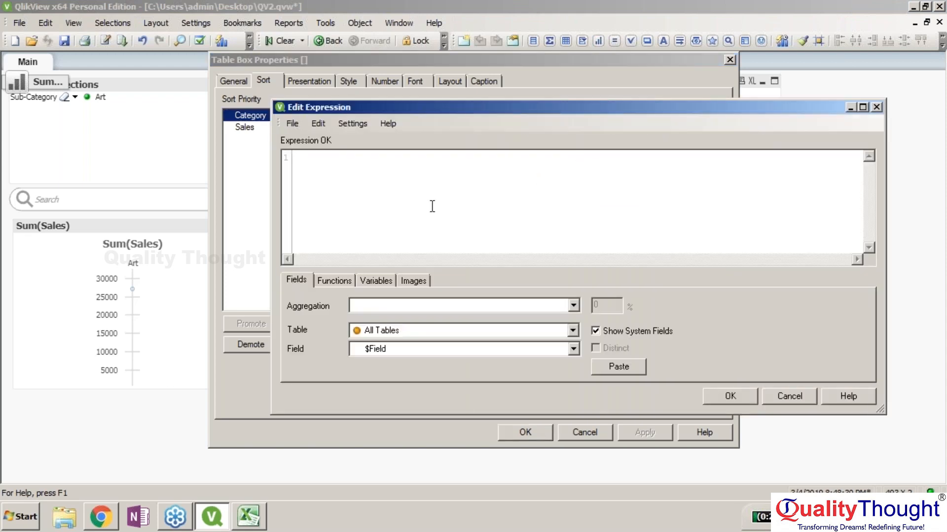
text(dis)
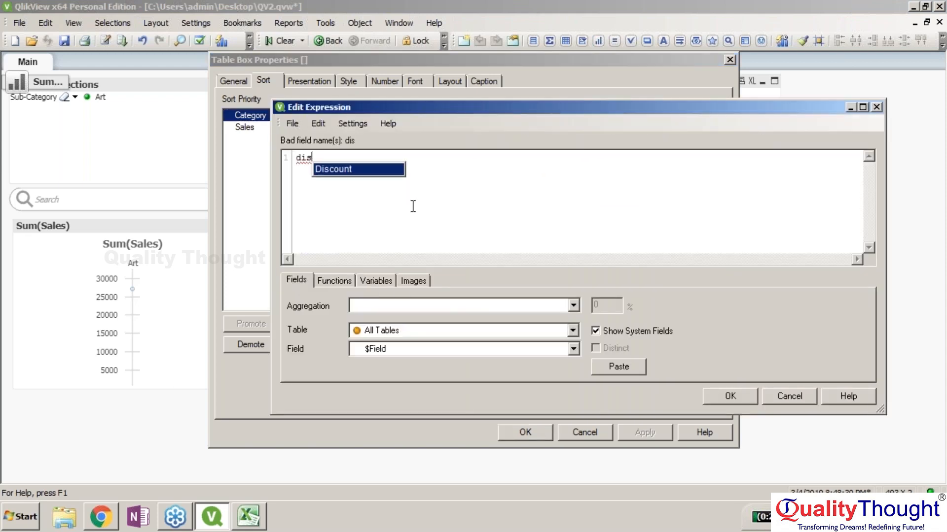
key(BackSpace)
key(BackSpace)
key(BackSpace)
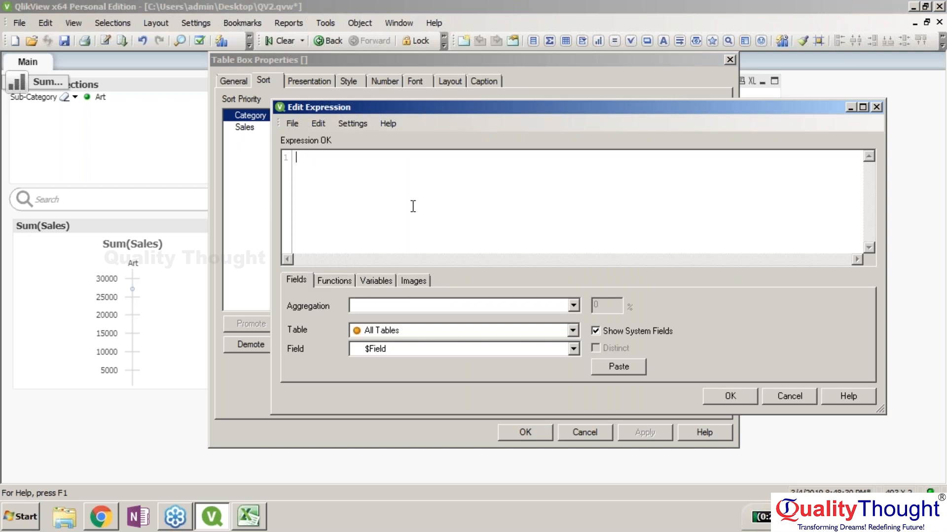
Examine the function categories, function names, fields and aggregations offered for the Category sort expression
click(342, 280)
click(400, 305)
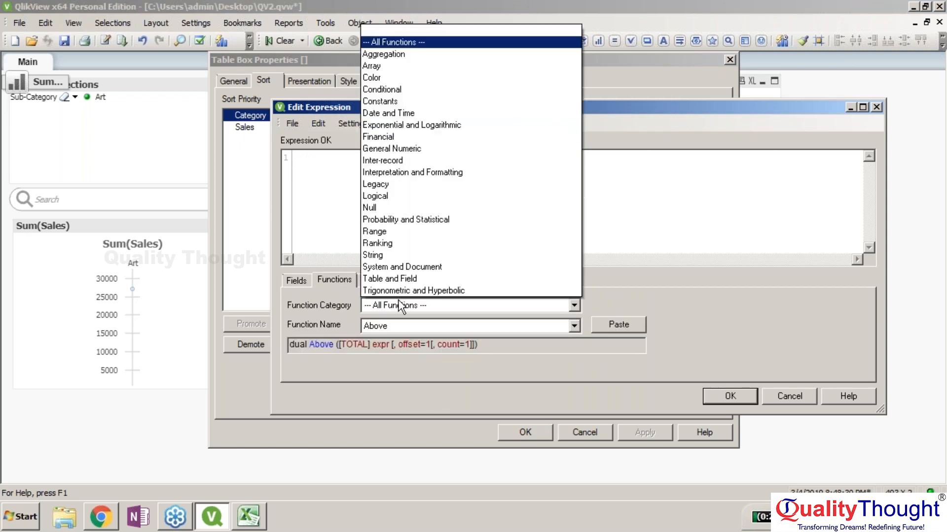
key(d)
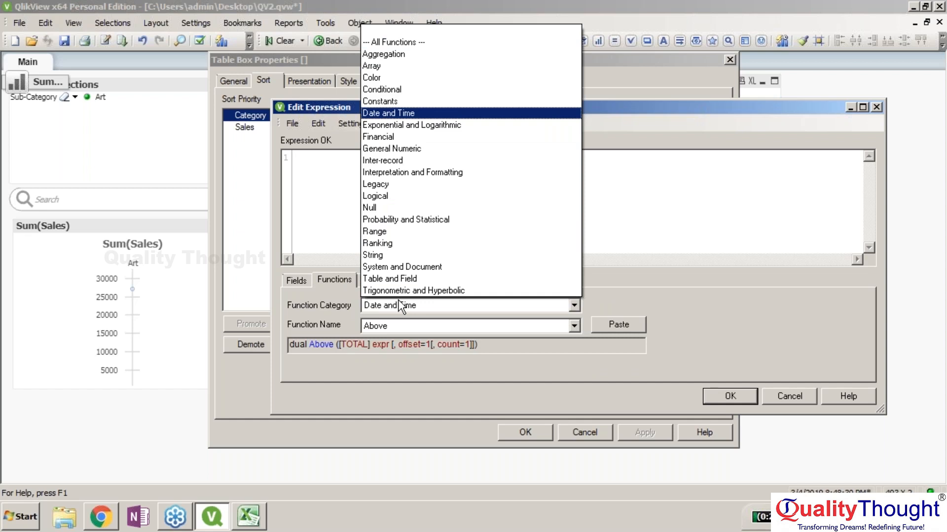
click(416, 309)
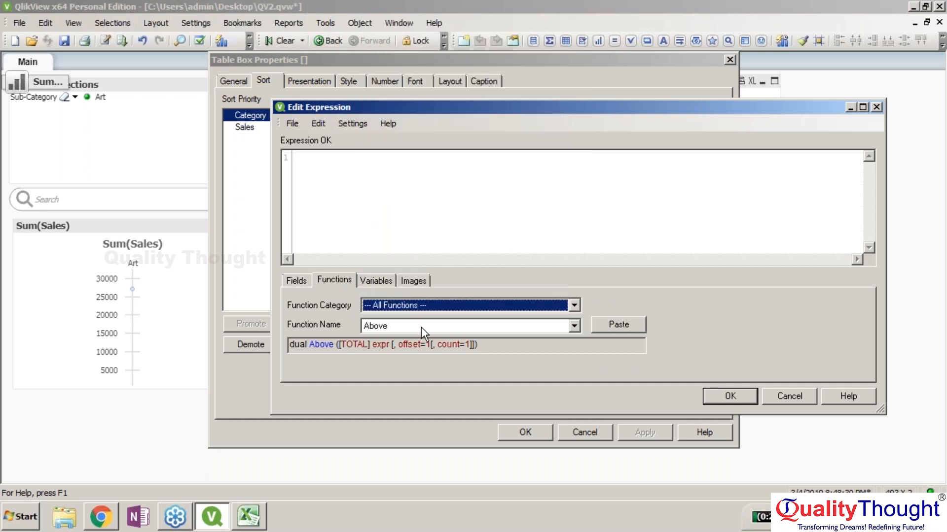
click(421, 327)
click(388, 330)
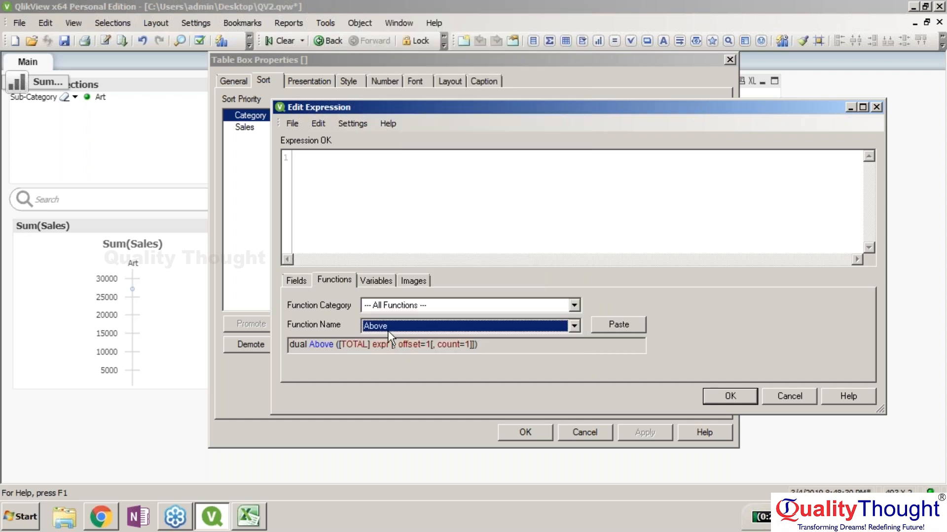
click(297, 281)
click(415, 357)
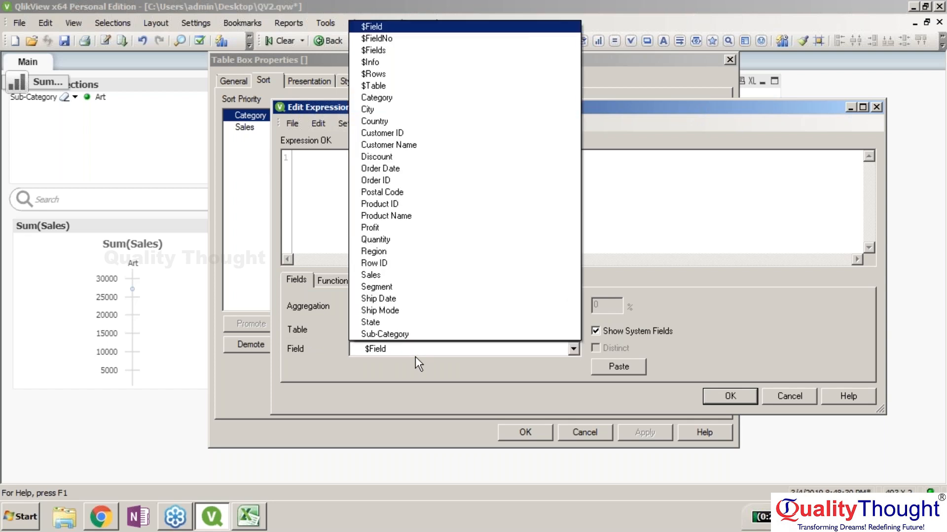
key(c)
click(416, 356)
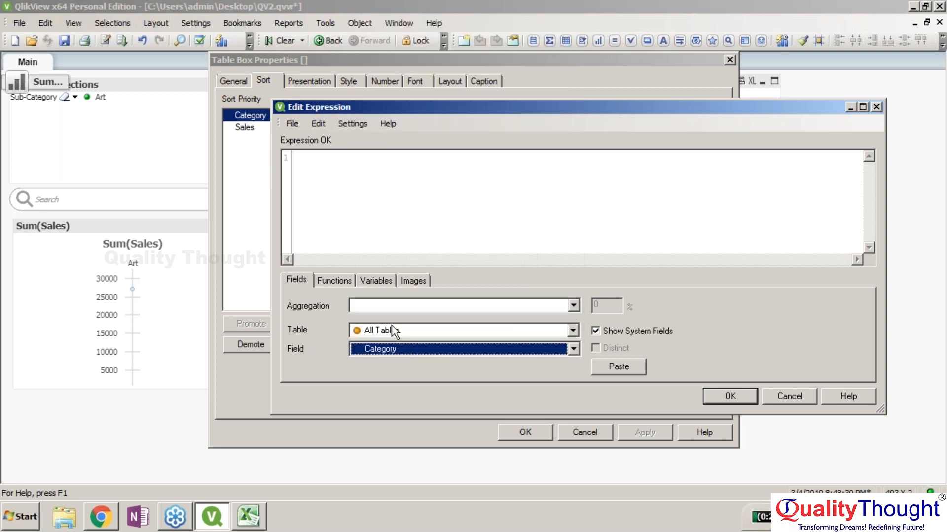
click(381, 301)
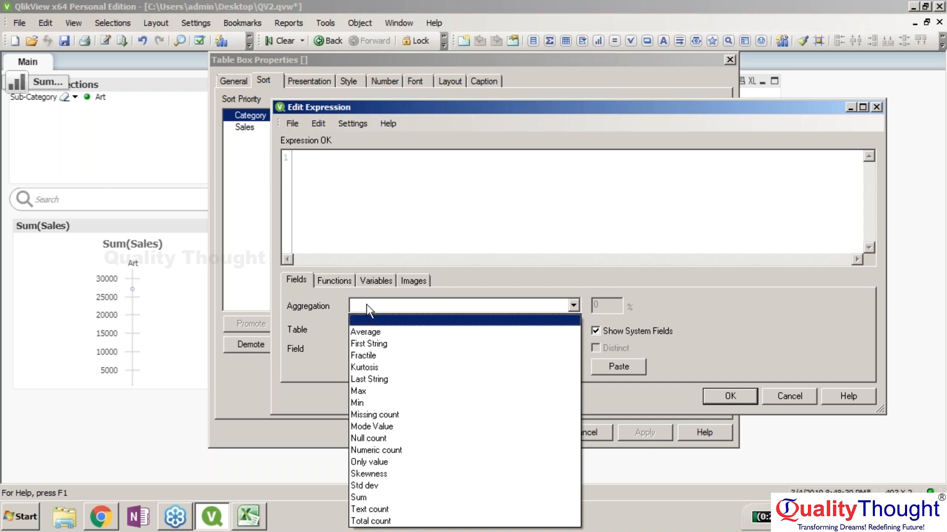
click(314, 324)
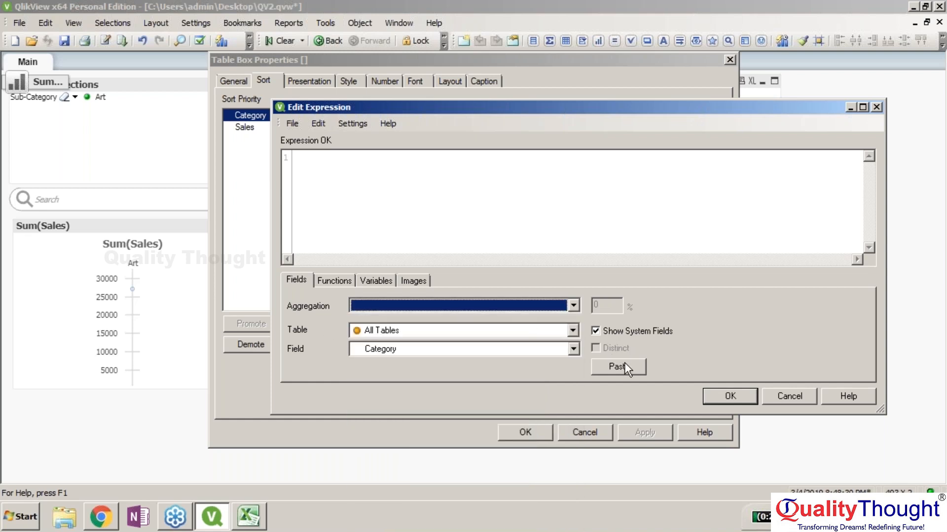
Discard the Category sort expression edit and close the table box properties
click(774, 399)
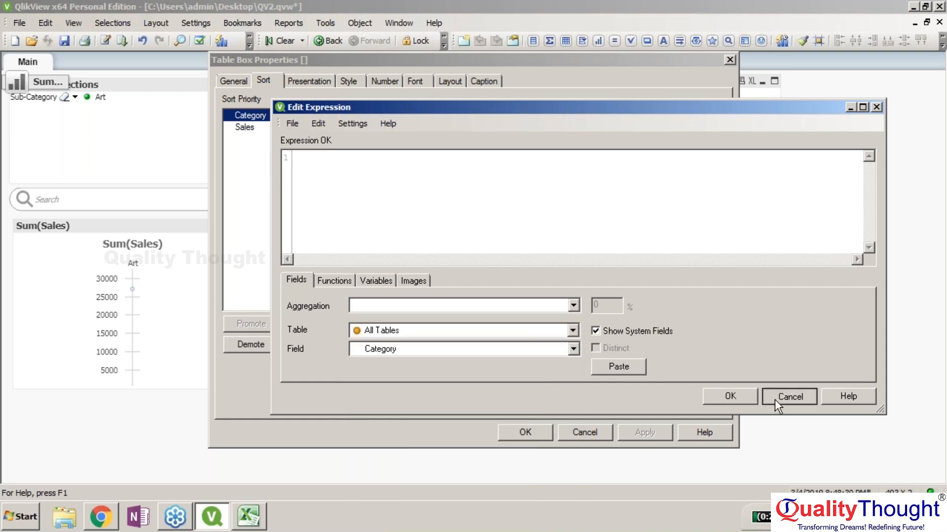
click(644, 295)
click(788, 401)
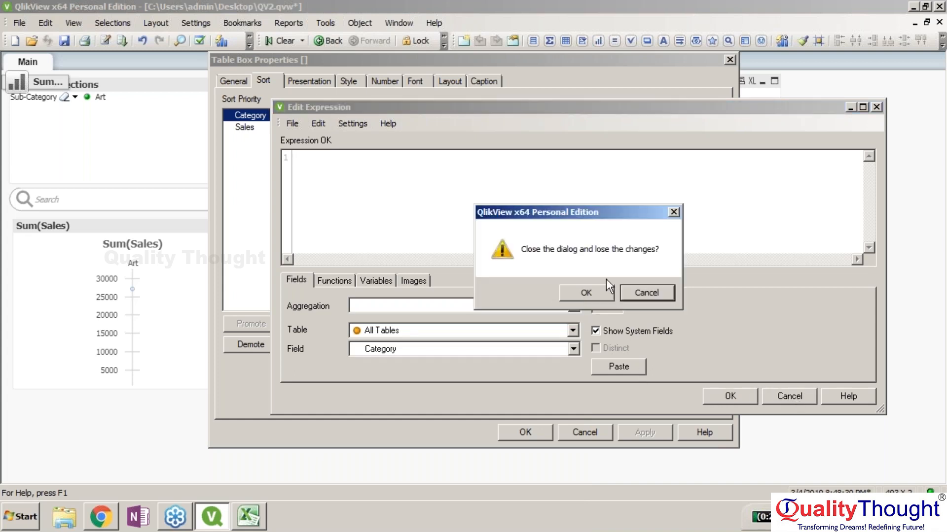
click(587, 294)
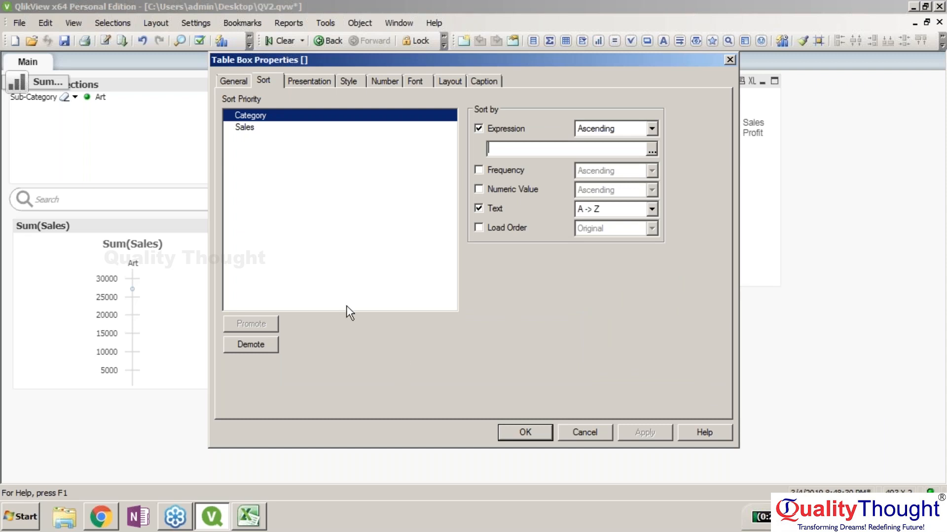
click(545, 432)
Change the Sub-Category selection to Binders and on to Chairs, comparing the table box's Category and Sales rows
click(464, 234)
click(465, 234)
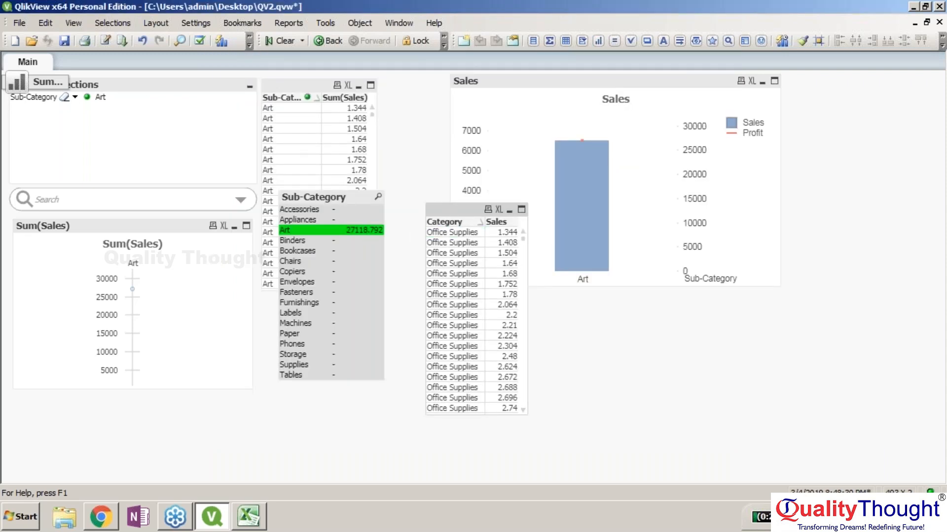
click(462, 244)
click(462, 245)
click(297, 241)
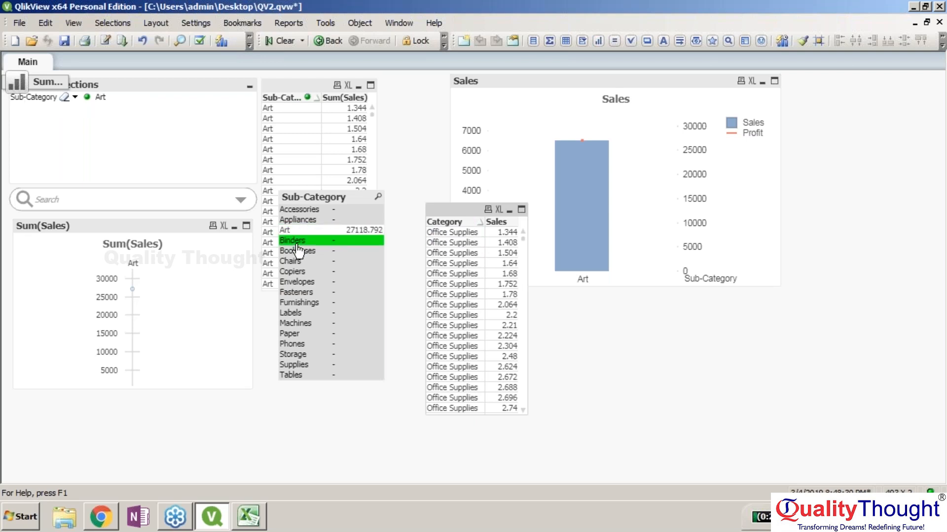
click(298, 260)
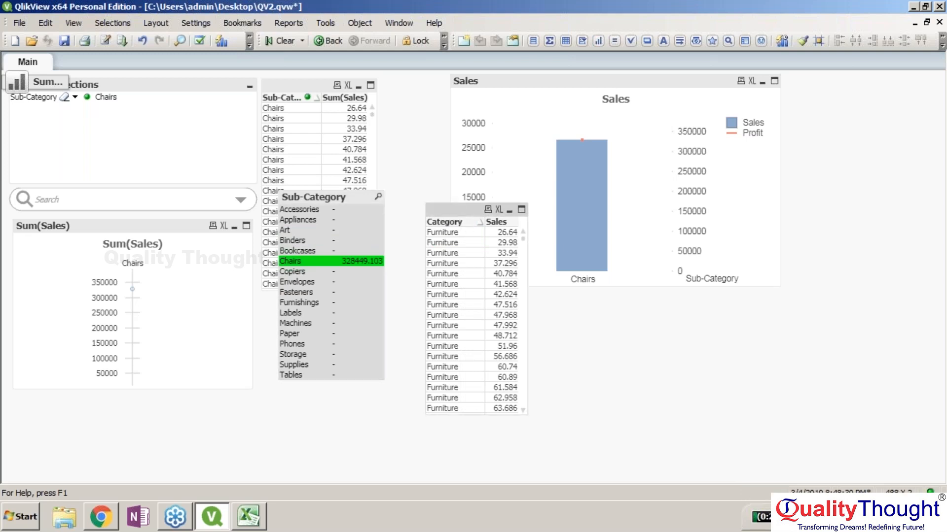
Reload the document's script and decline to restore the old data
click(19, 23)
click(125, 357)
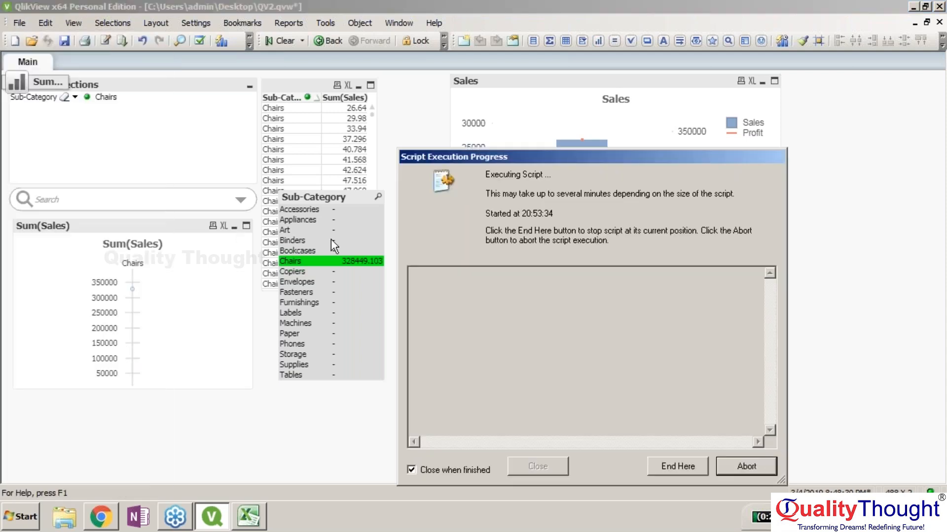
key(Return)
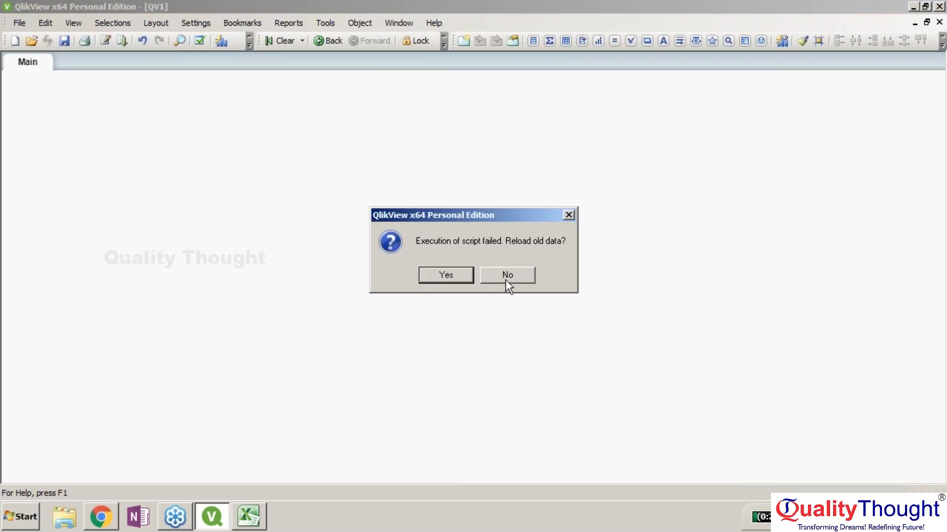
click(505, 280)
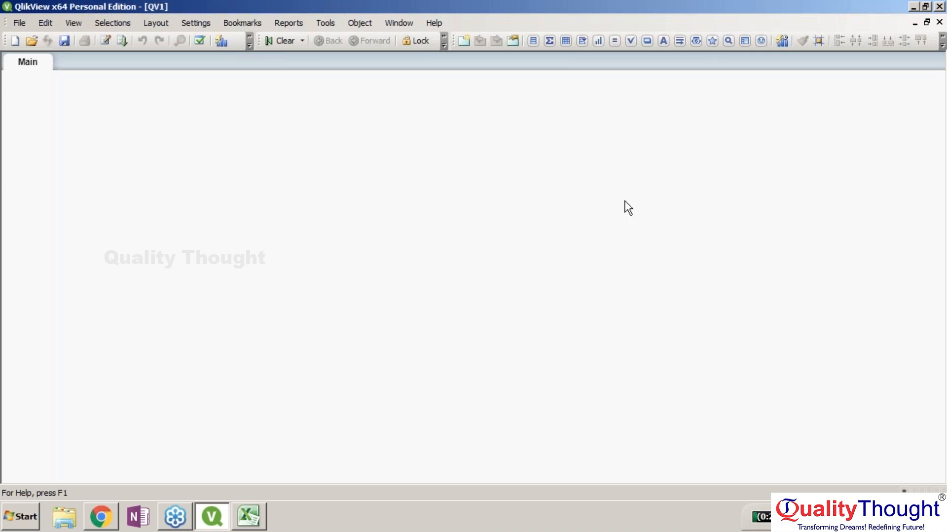
Create a new blank document and dismiss the Getting Started wizard
click(19, 43)
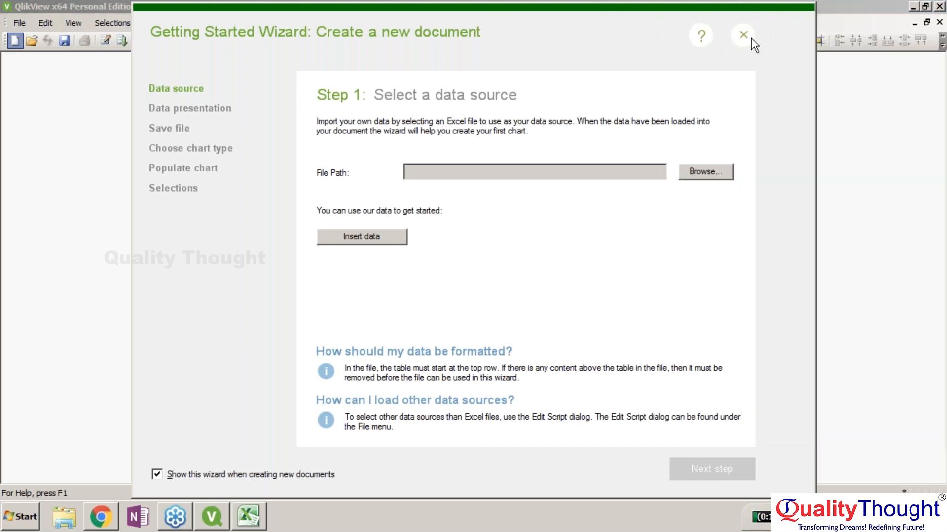
click(743, 36)
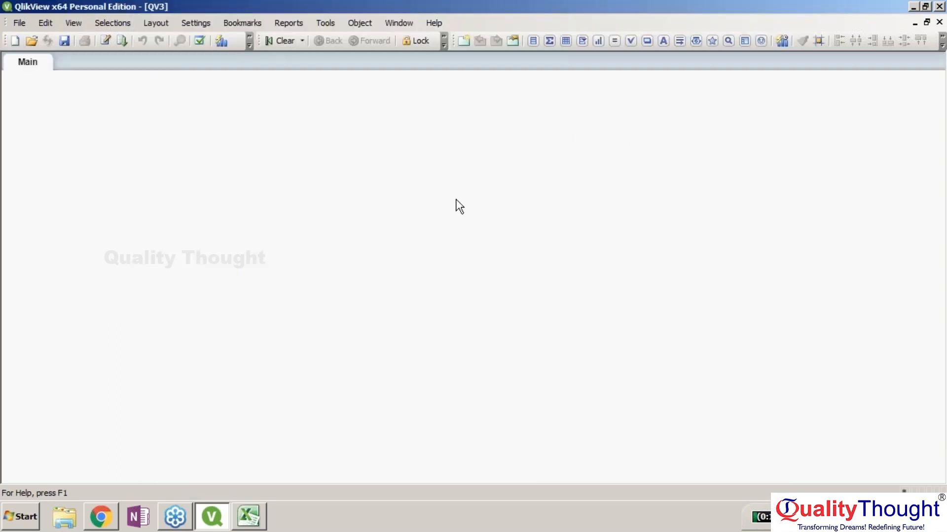
click(939, 49)
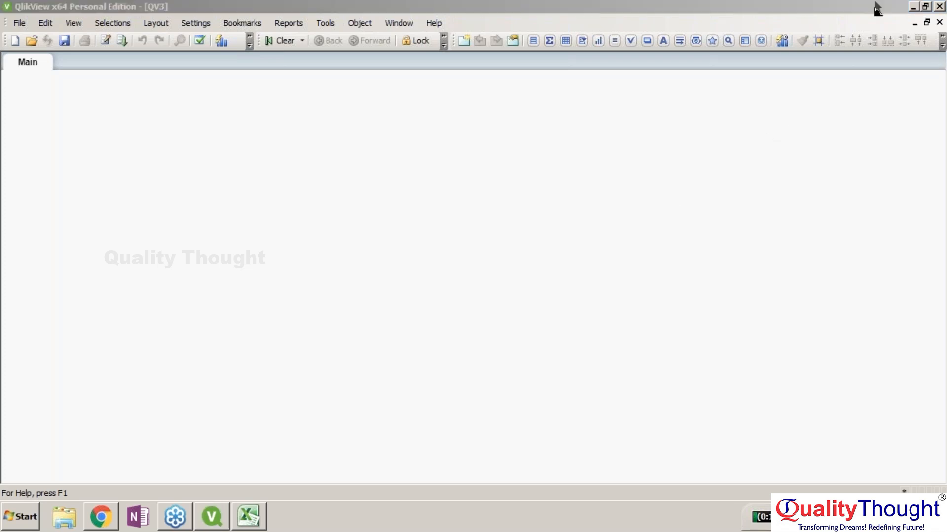